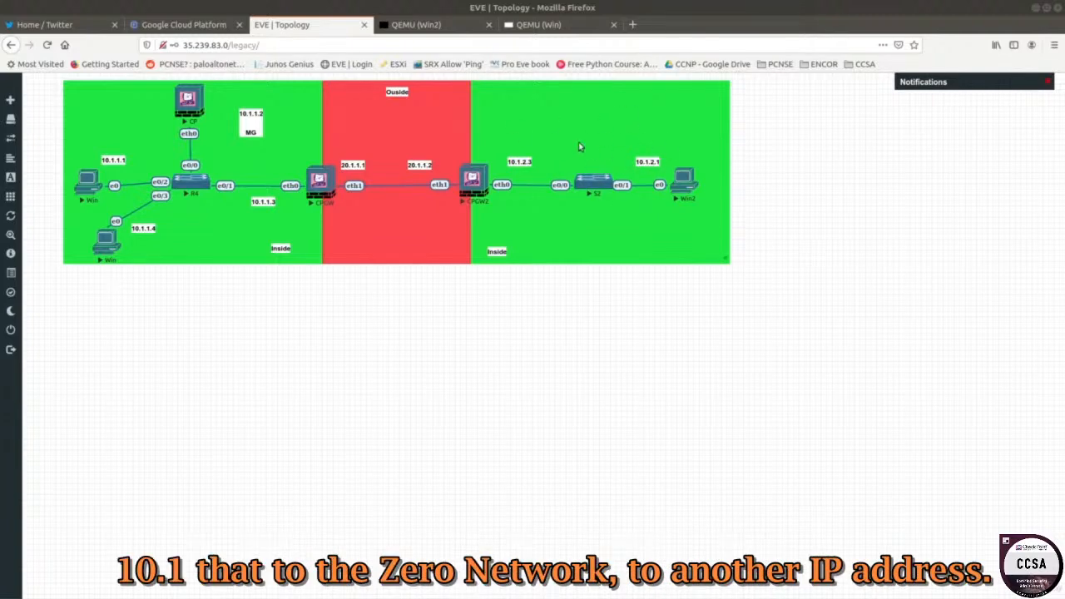
# Duplicate the 20.1.1.2 label below CPGW2's eth1, edit it to read '20.1.1.4 NAT', and save the lab.
pyautogui.moveTo(418, 164); pyautogui.dragTo(427, 167)
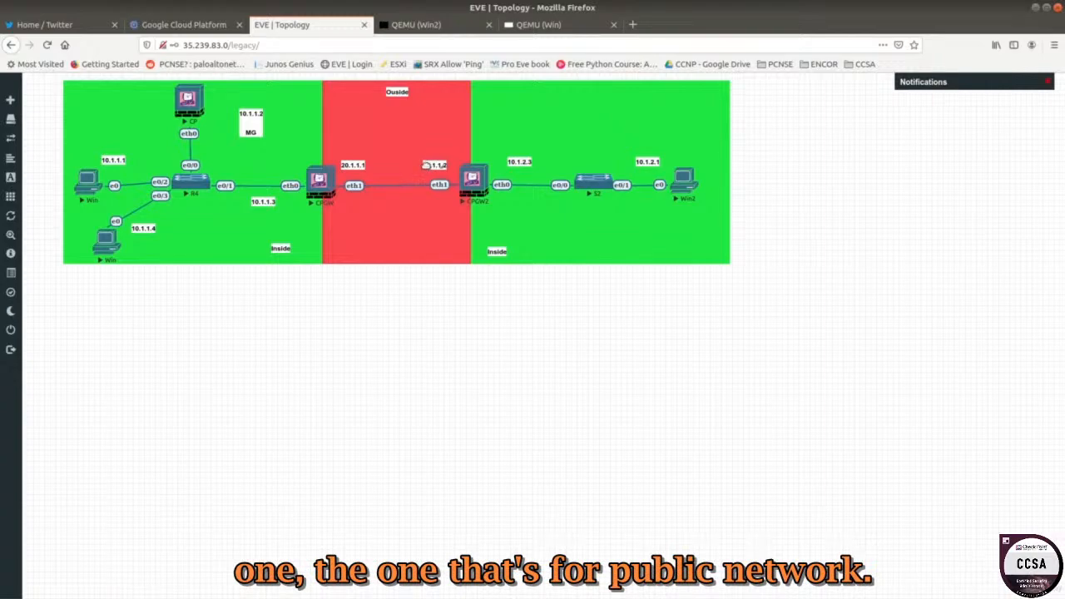
pyautogui.rightClick(442, 170)
pyautogui.click(454, 190)
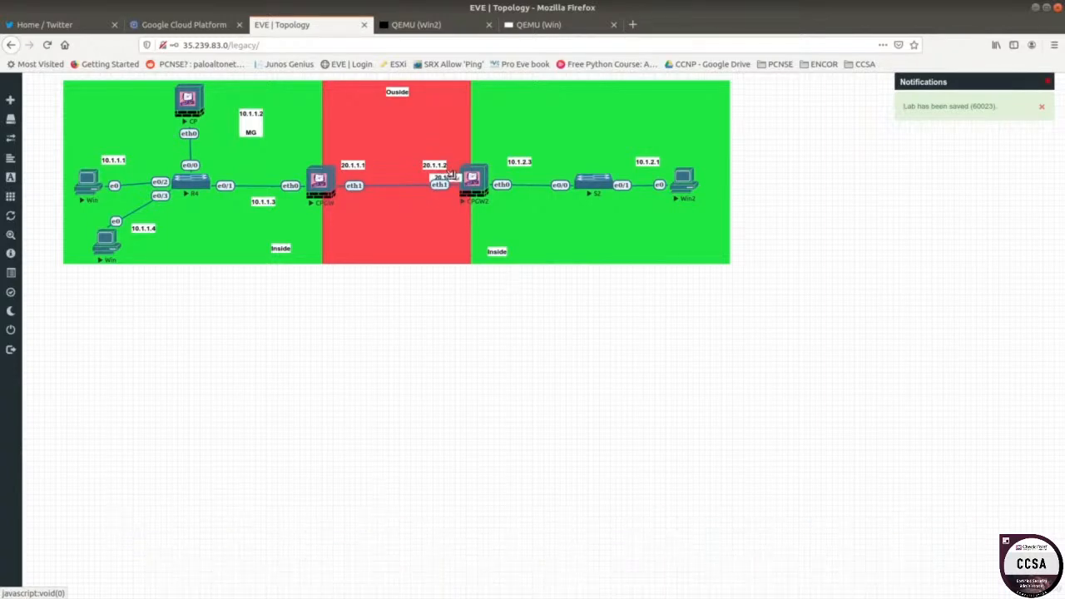
pyautogui.moveTo(450, 178); pyautogui.dragTo(419, 194)
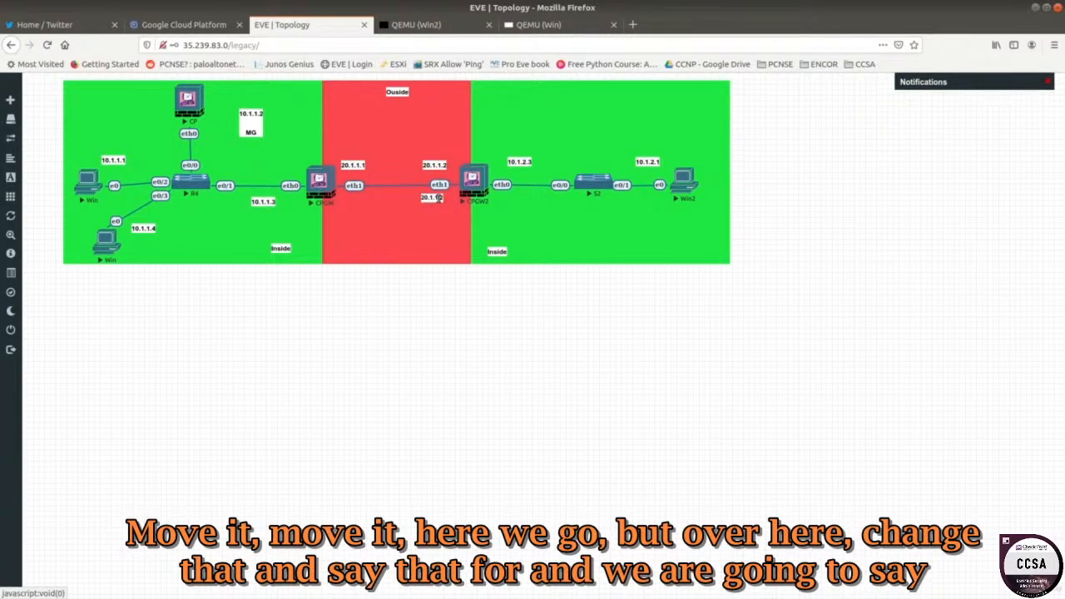
pyautogui.press('Return')
pyautogui.write('NAT')
pyautogui.click(421, 413)
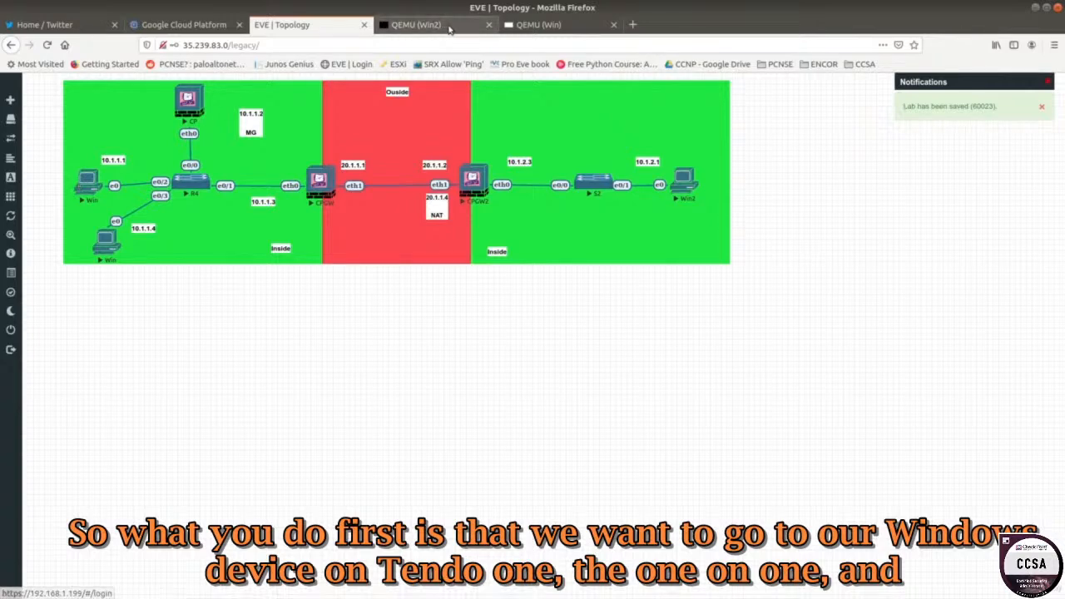
# Confirm Global Properties accepts ICMP requests placed First, then move to the Win2 console.
pyautogui.click(89, 185)
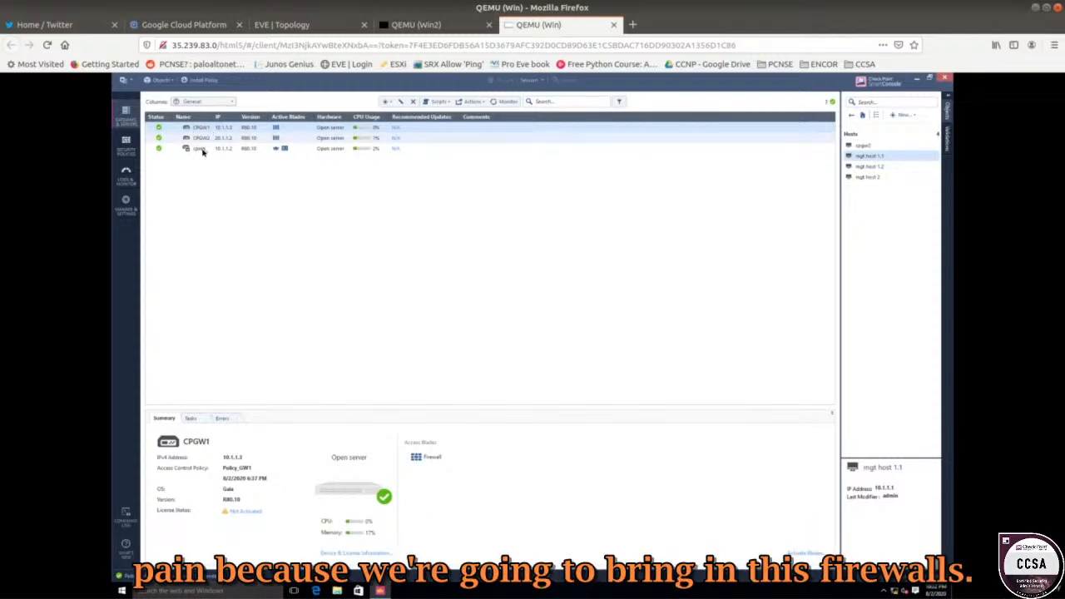
pyautogui.click(126, 80)
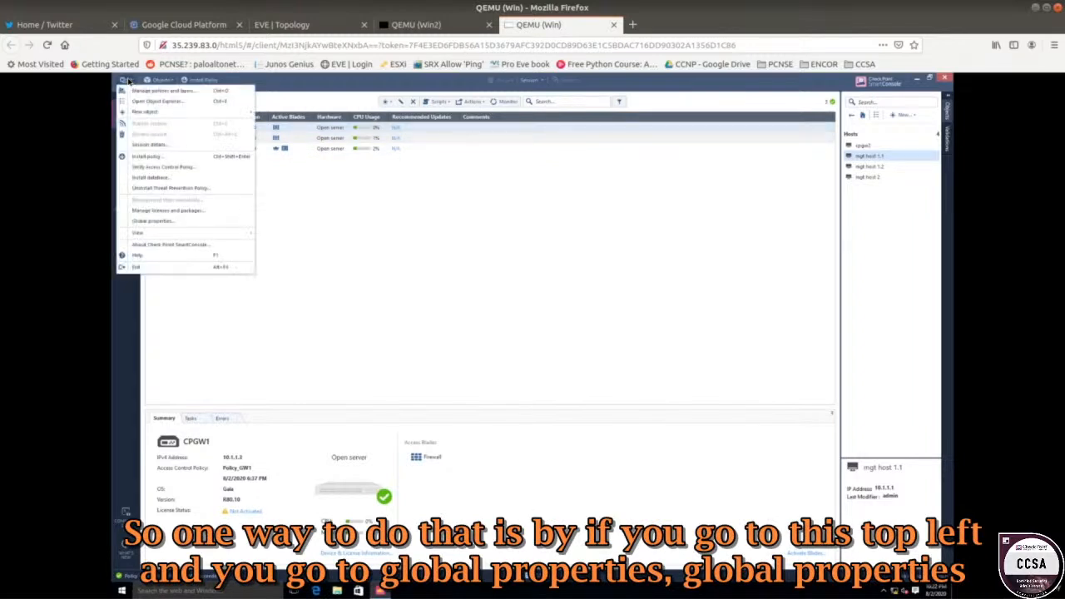
pyautogui.click(158, 222)
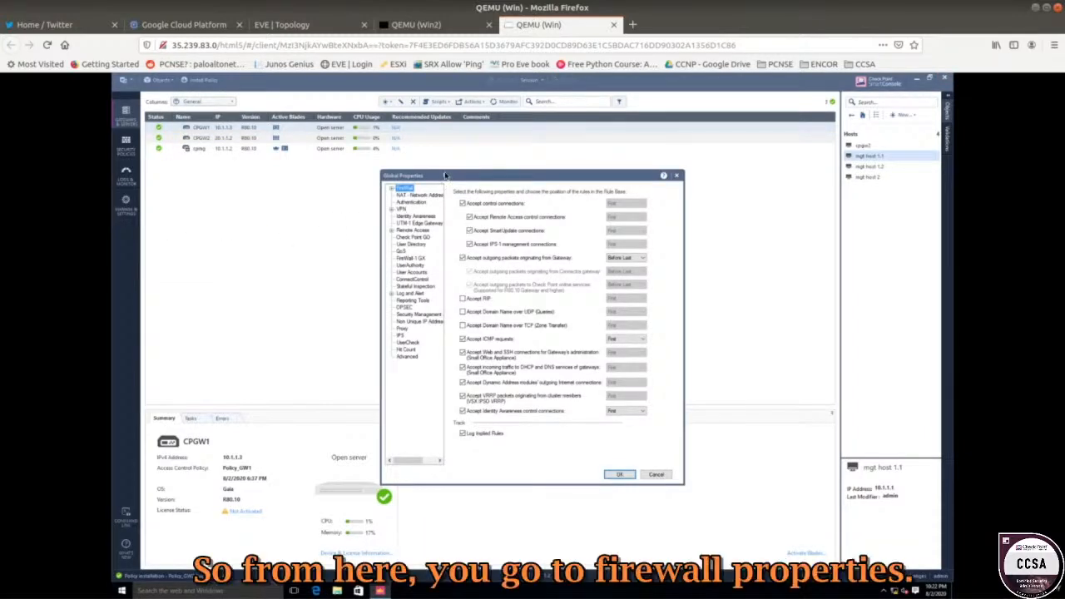
pyautogui.moveTo(446, 175); pyautogui.dragTo(340, 114)
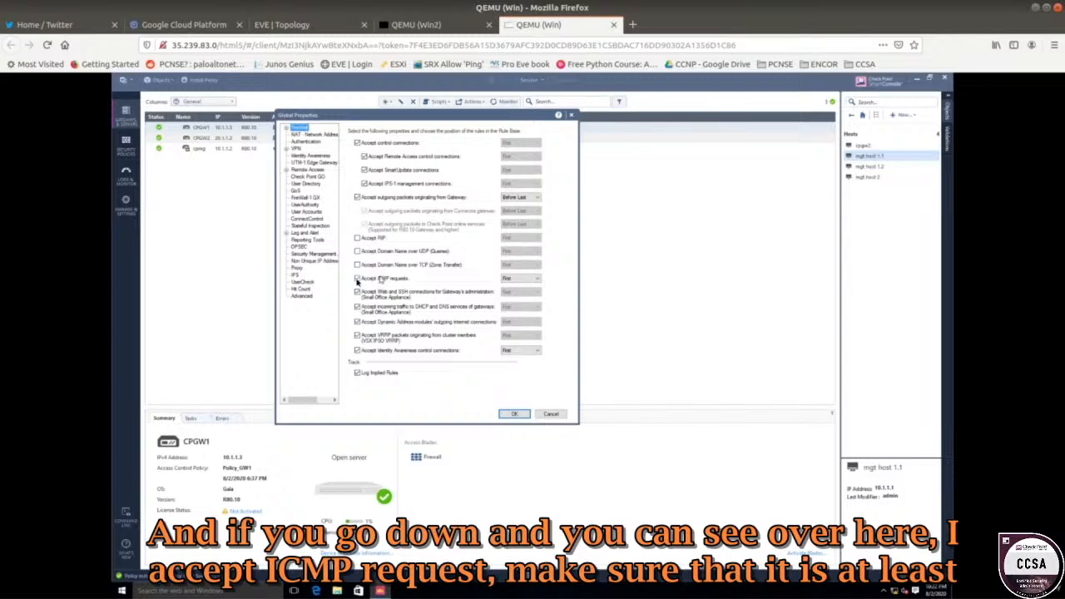
pyautogui.click(519, 280)
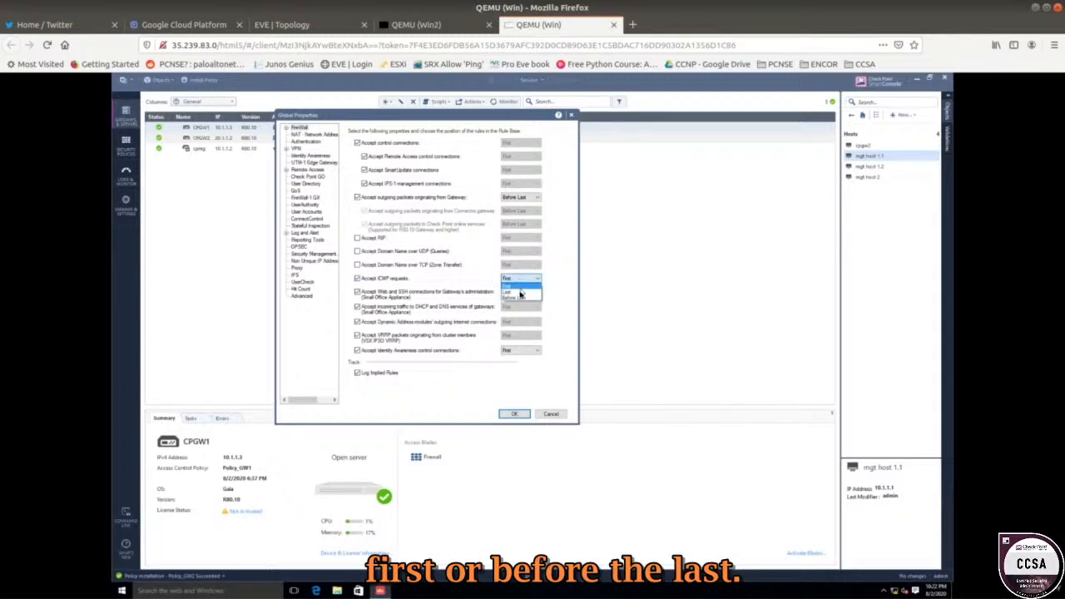
pyautogui.click(458, 282)
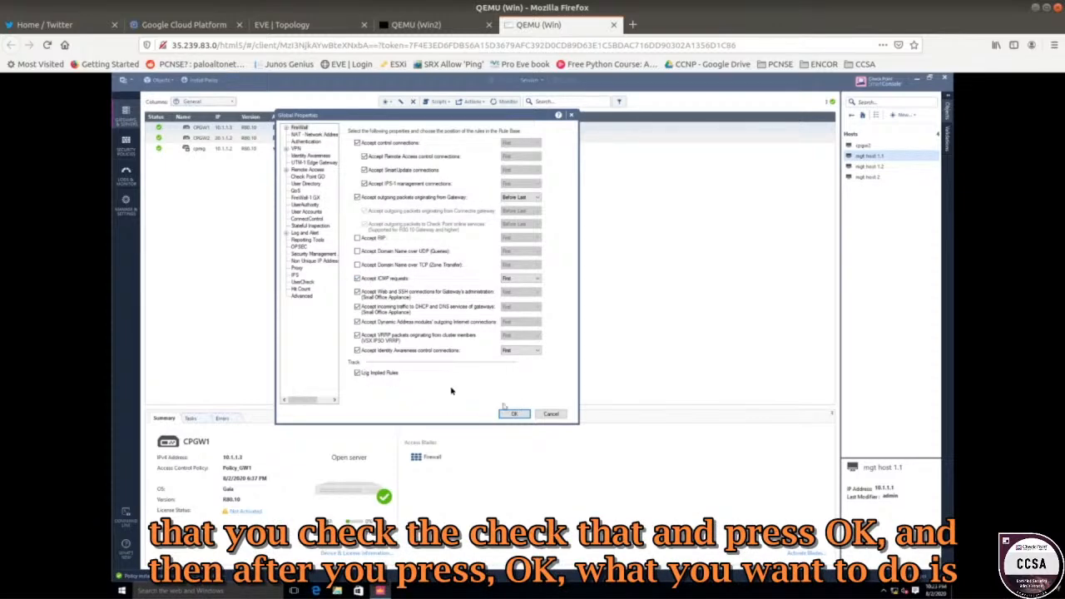
pyautogui.click(559, 418)
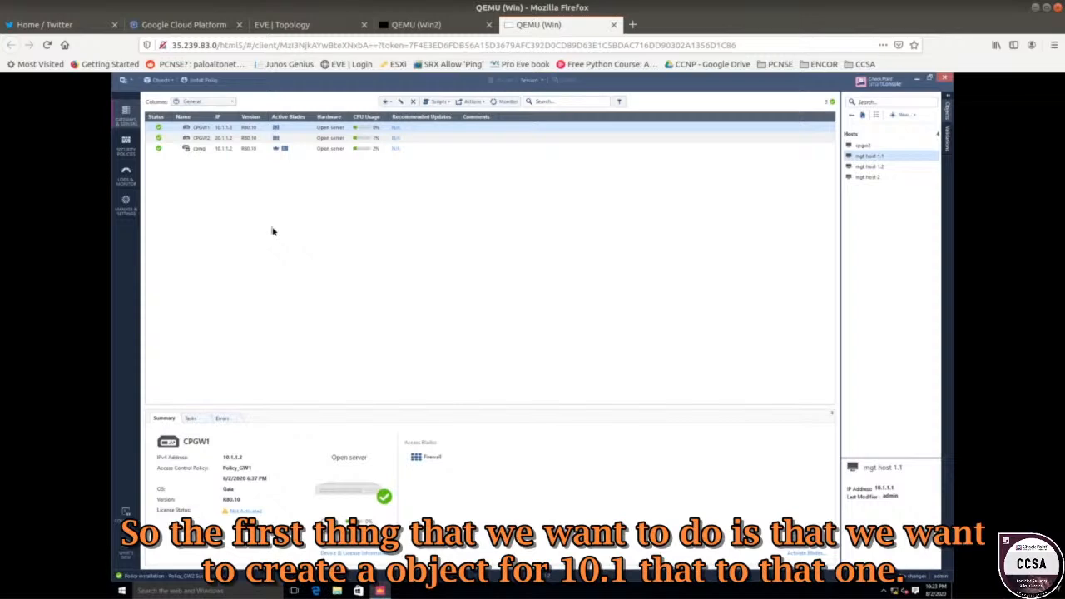
pyautogui.click(434, 27)
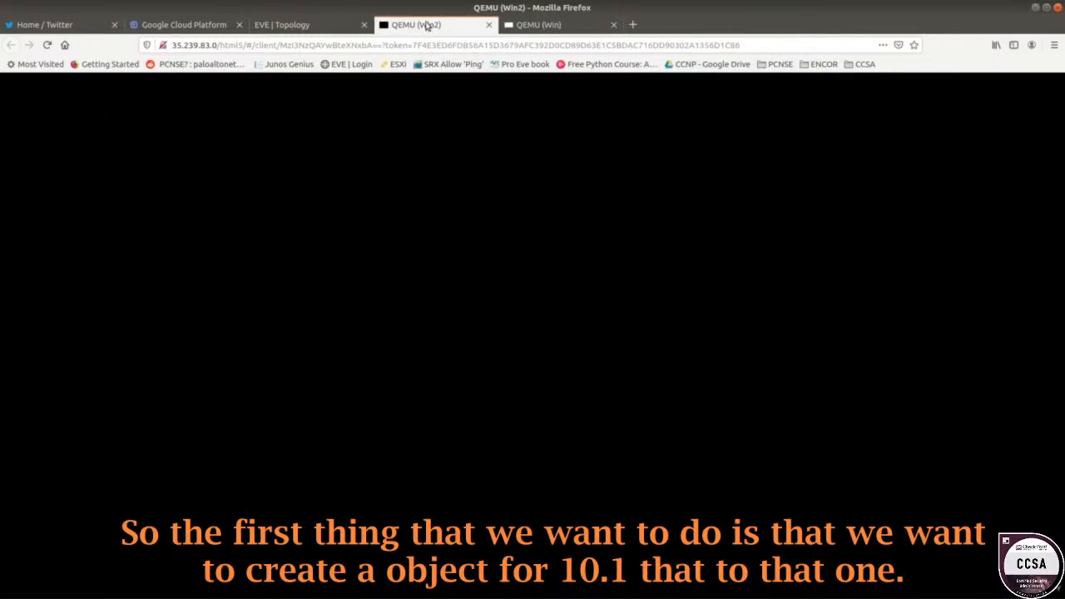
# Open a Command Prompt on the Win2 desktop from the Start right-click menu.
pyautogui.moveTo(295, 21); pyautogui.dragTo(416, 25)
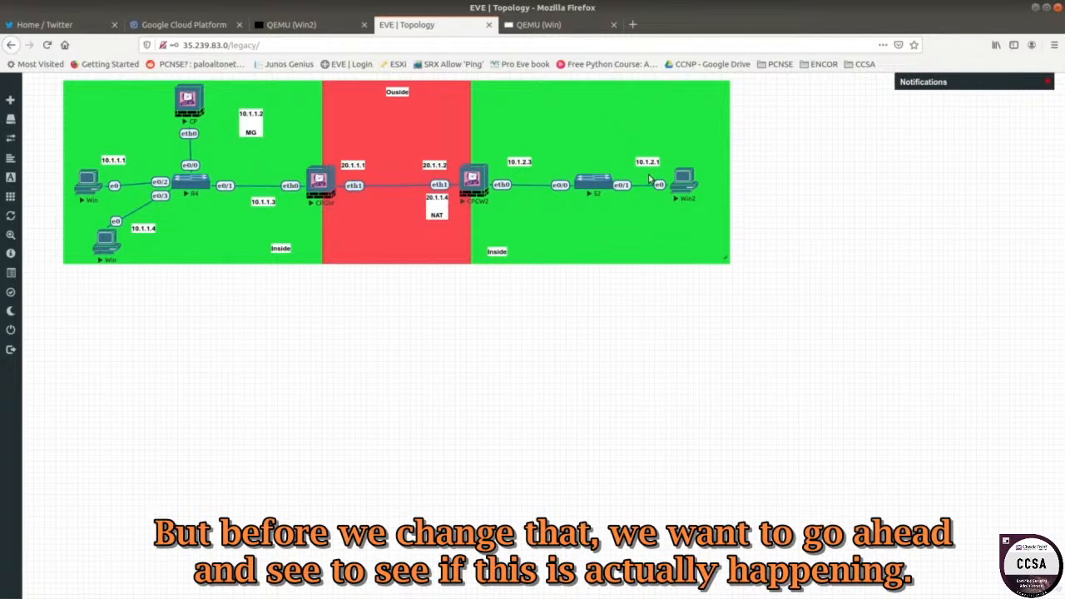
pyautogui.click(295, 25)
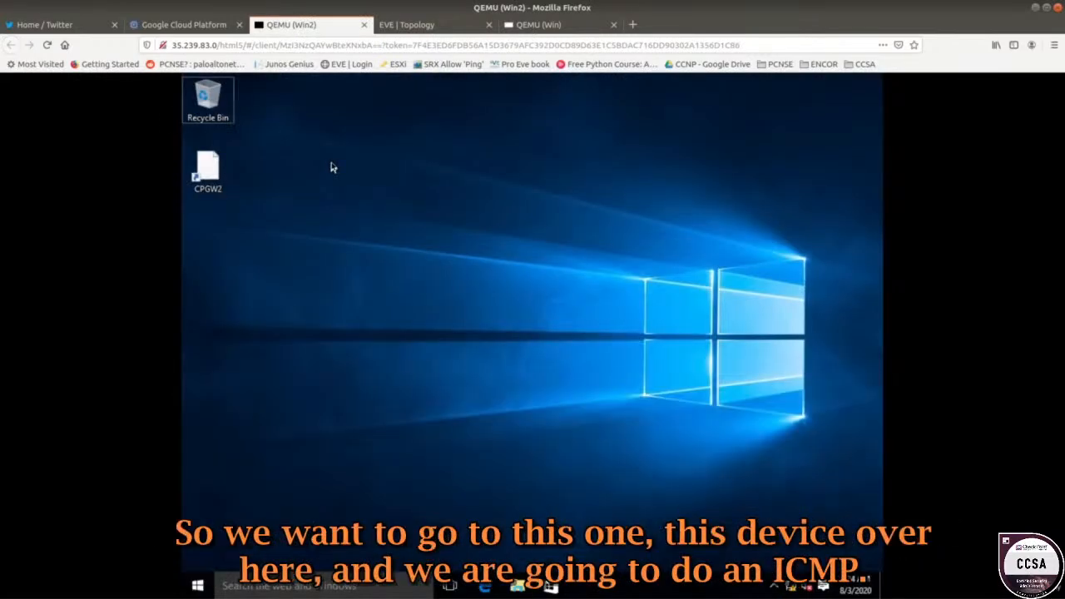
pyautogui.click(418, 27)
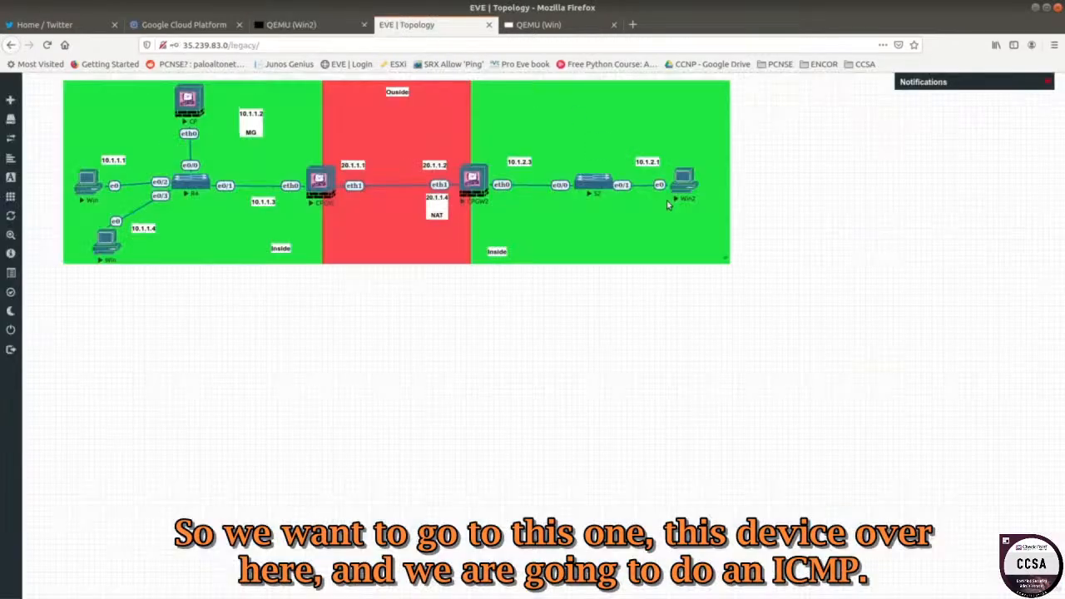
pyautogui.click(316, 25)
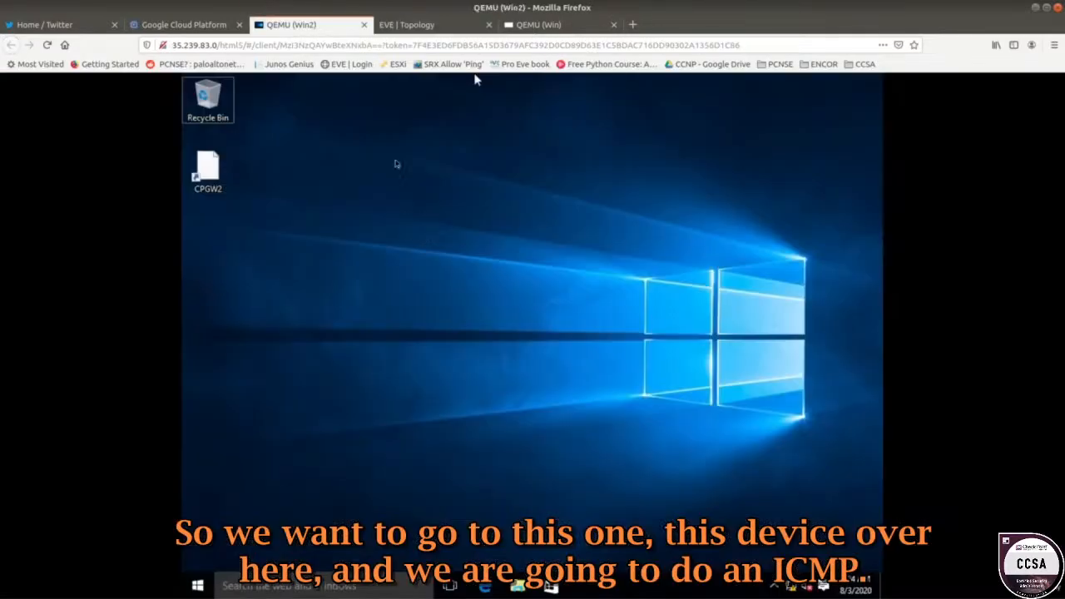
pyautogui.rightClick(198, 586)
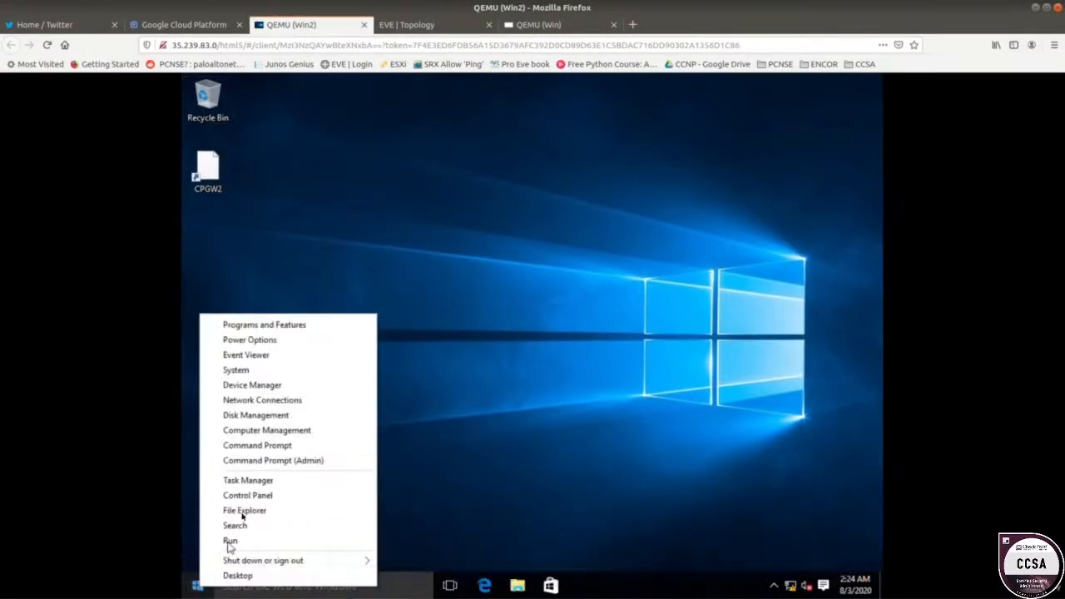
pyautogui.click(249, 445)
# Ping 20.1.1.1, correcting the mistyped 'pint' command.
pyautogui.write('pint 20.1.1.1')
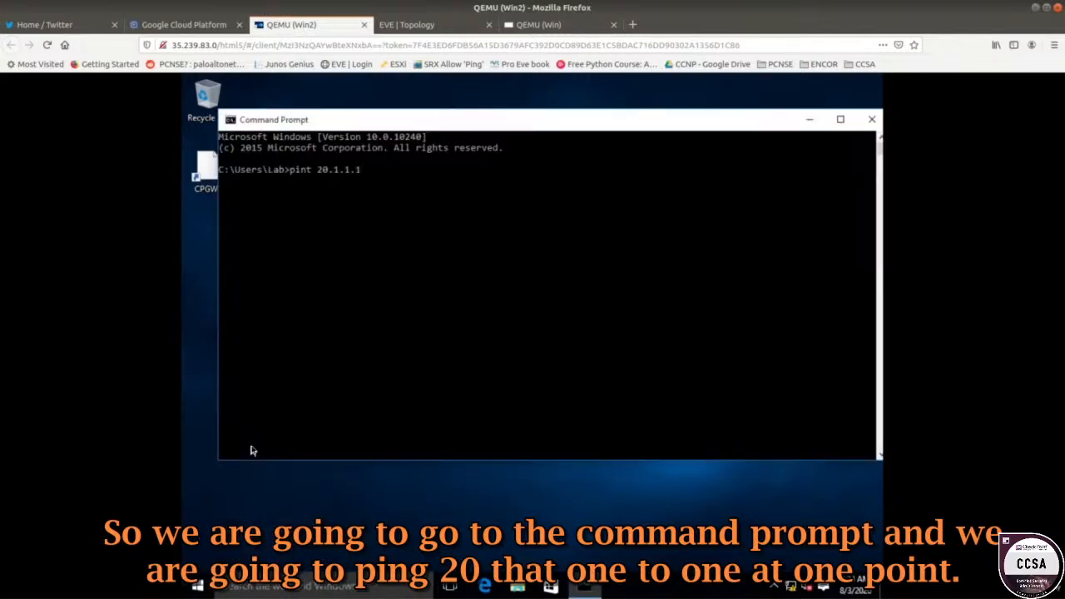
pyautogui.press('Return')
pyautogui.press('Up')
pyautogui.press('Left')
pyautogui.press('Left')
pyautogui.press('Left')
pyautogui.press('Left')
pyautogui.press('Left')
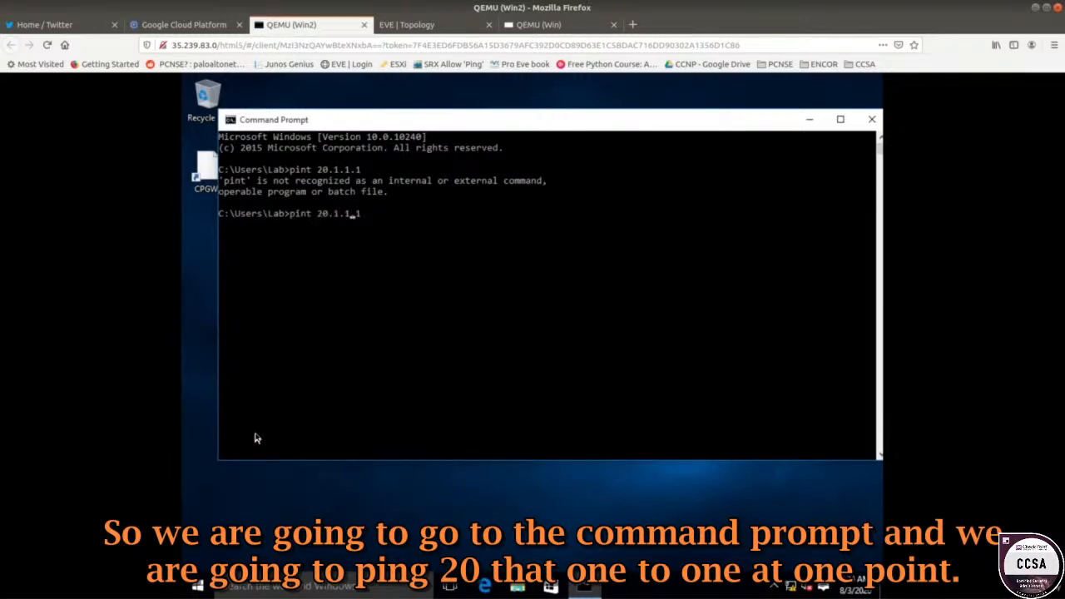
pyautogui.press('Left')
pyautogui.press('Left')
pyautogui.press('Left')
pyautogui.press('Left')
pyautogui.press('BackSpace')
pyautogui.write('n')
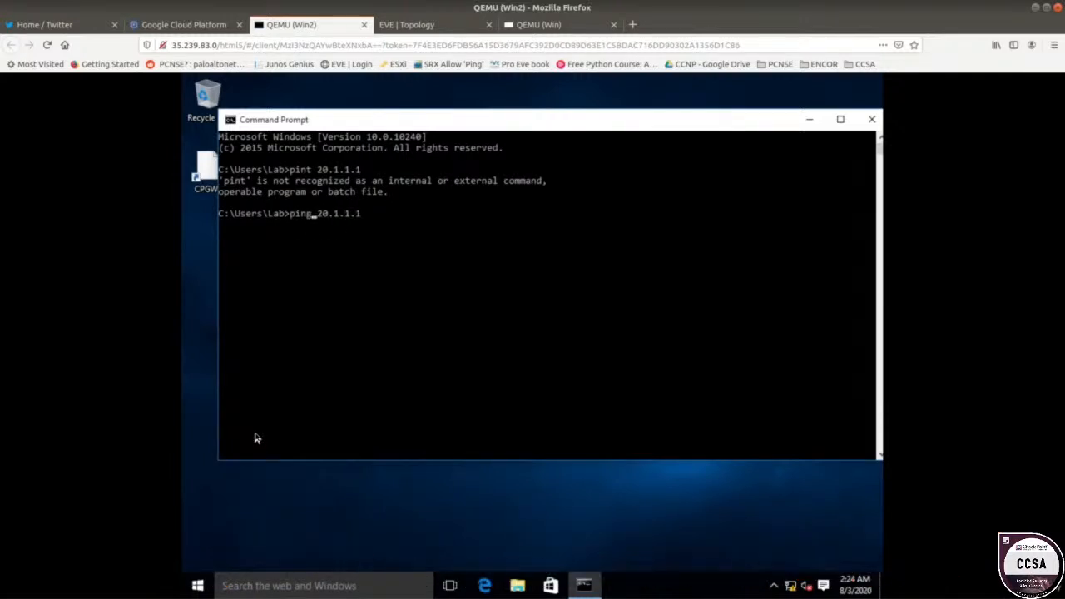
pyautogui.press('Return')
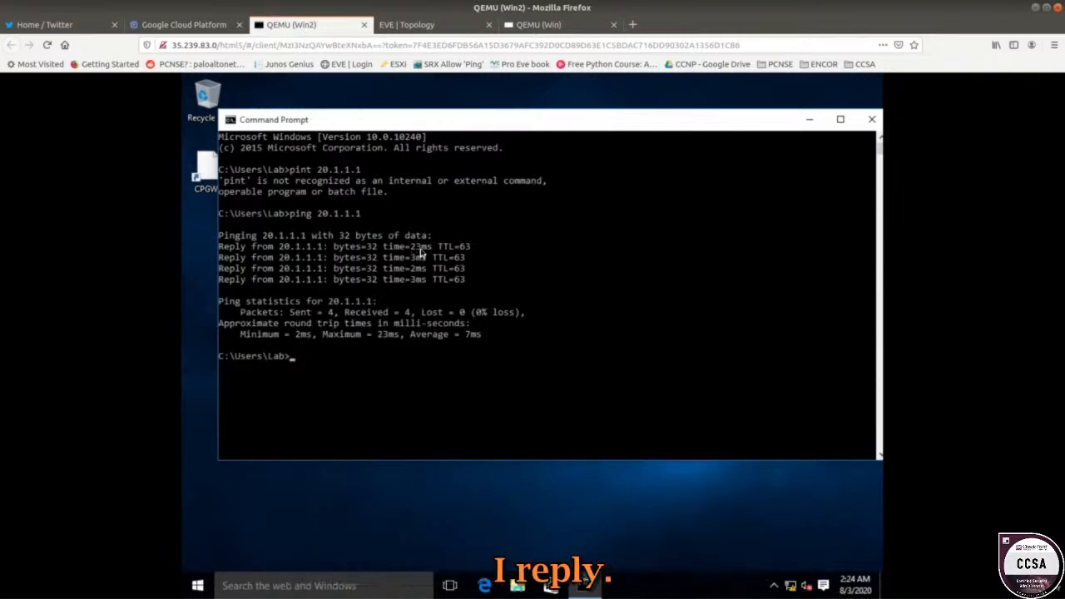
# Show SmartConsole's Logs view, select the newest echo-request entry, and widen the Destination column.
pyautogui.click(526, 28)
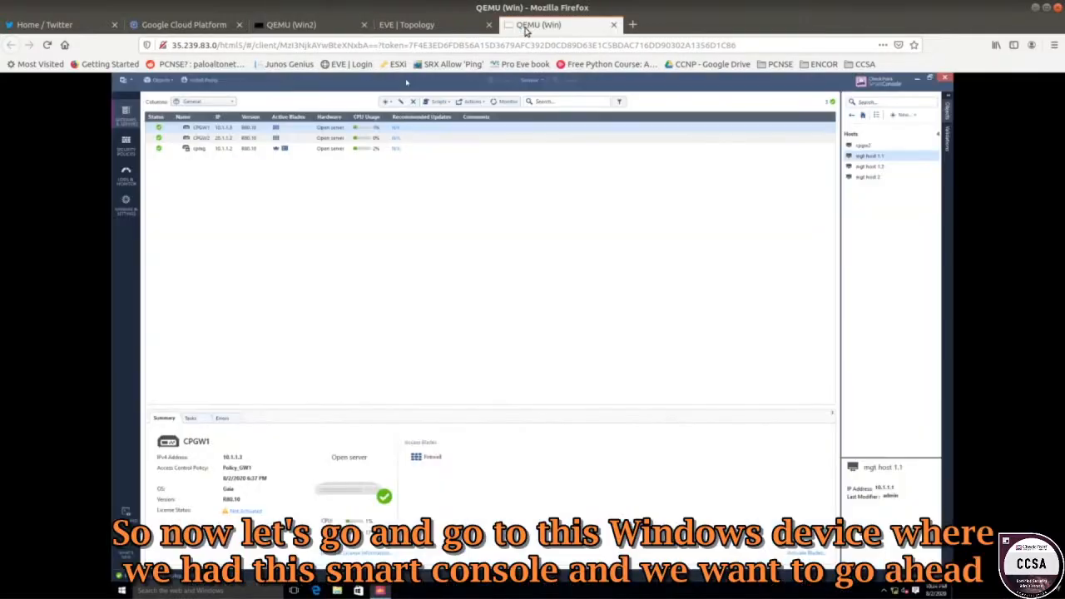
pyautogui.click(406, 25)
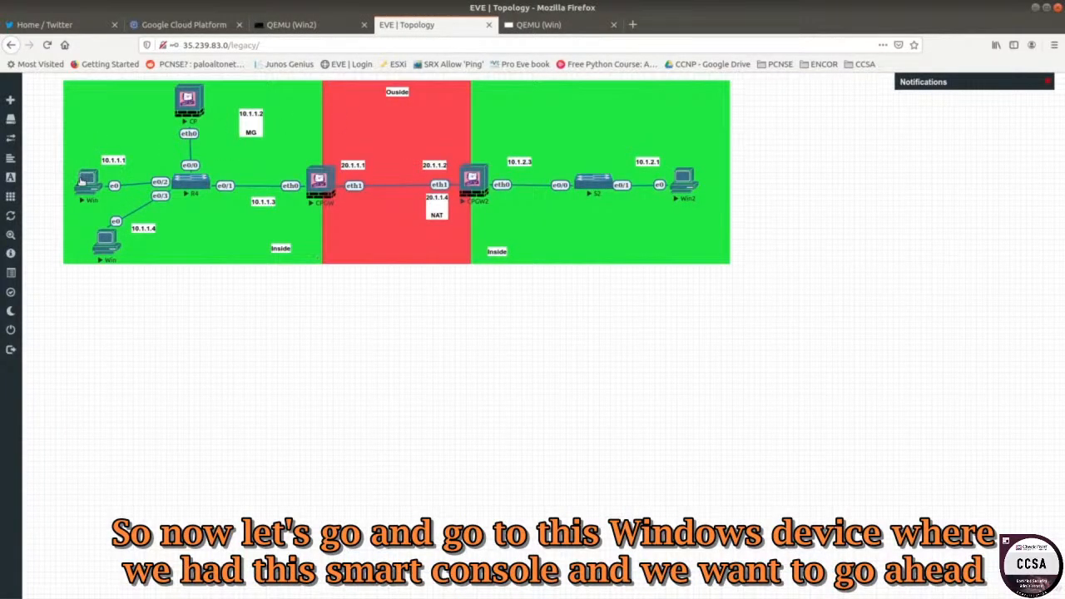
pyautogui.click(509, 27)
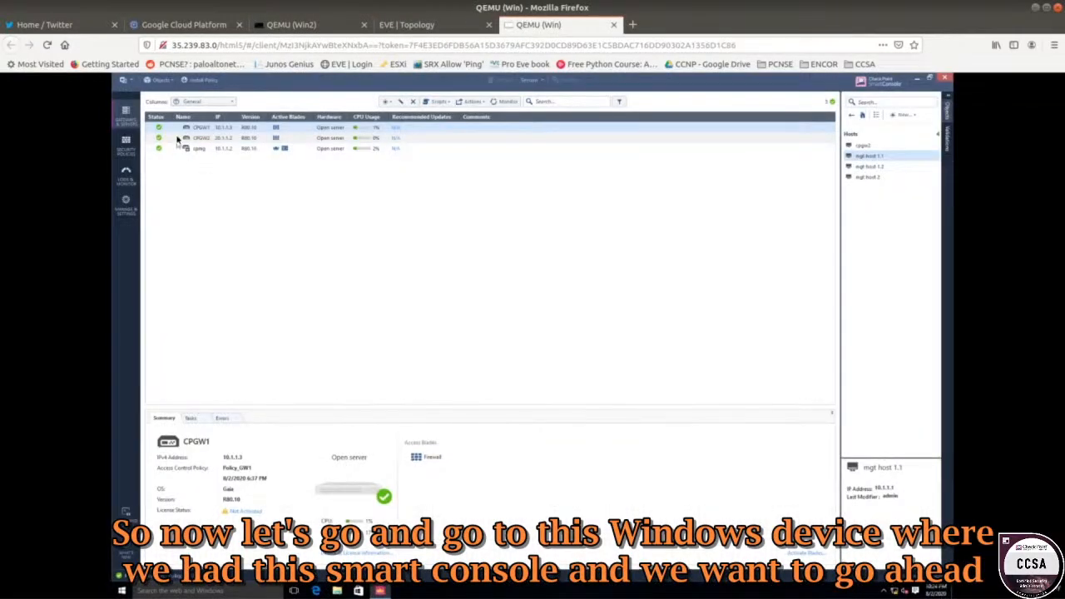
pyautogui.click(133, 186)
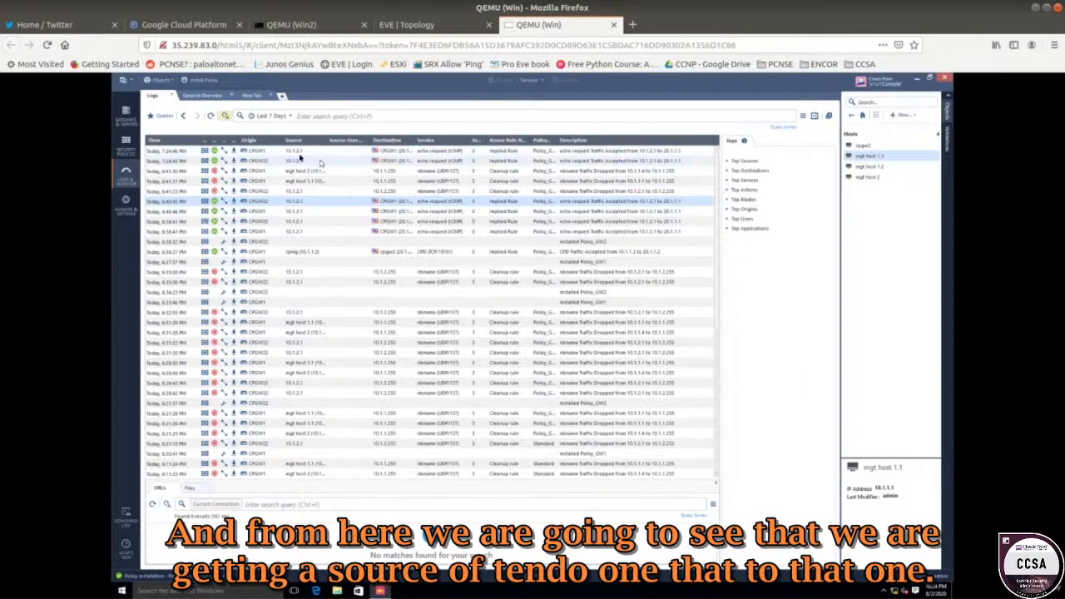
pyautogui.click(293, 154)
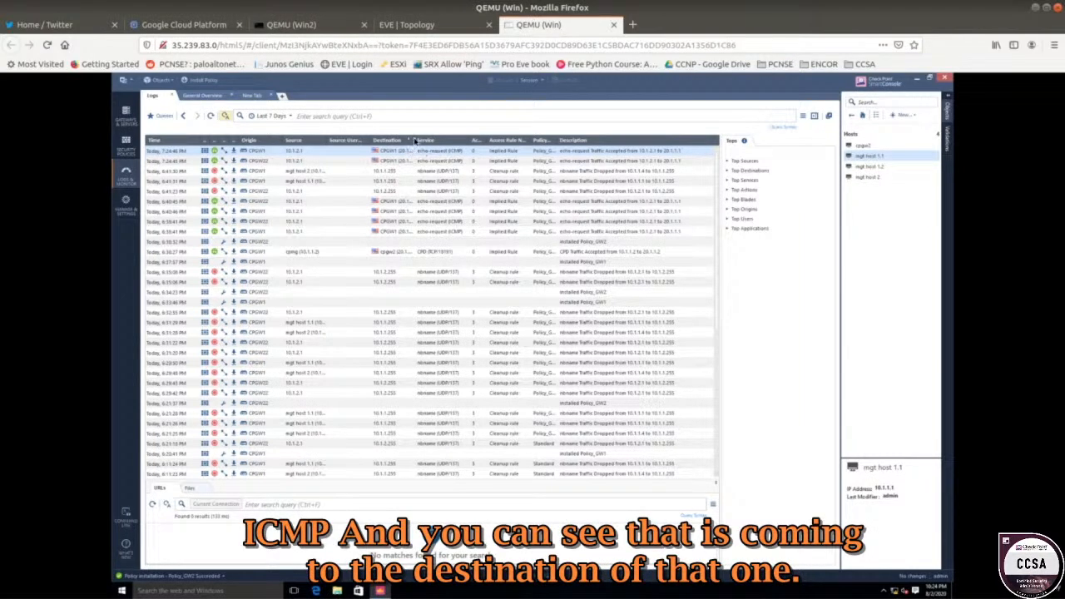
pyautogui.moveTo(415, 140); pyautogui.dragTo(452, 141)
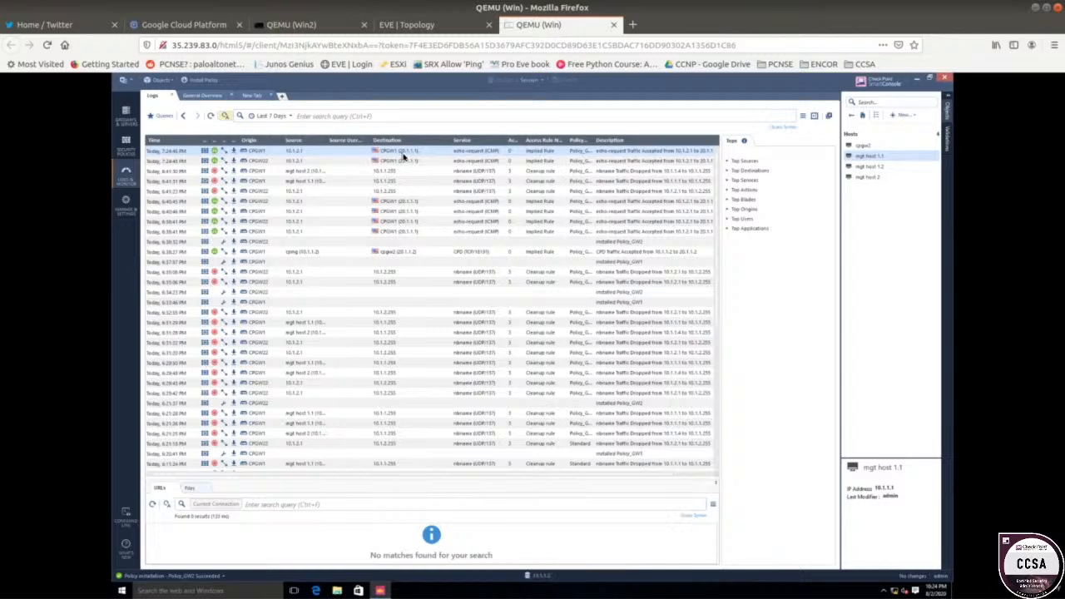
pyautogui.click(399, 25)
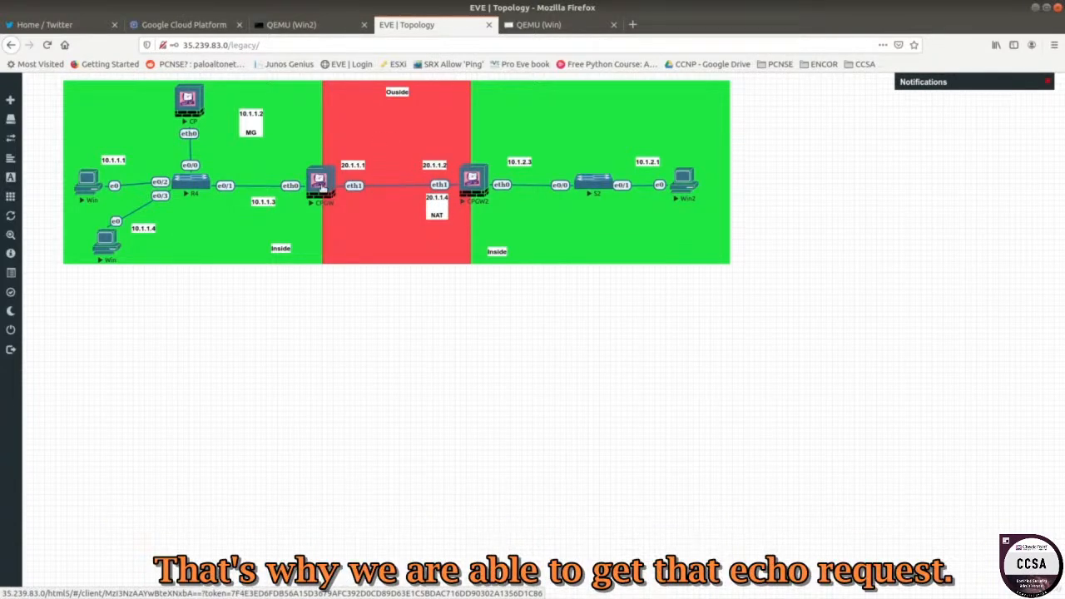
pyautogui.click(535, 25)
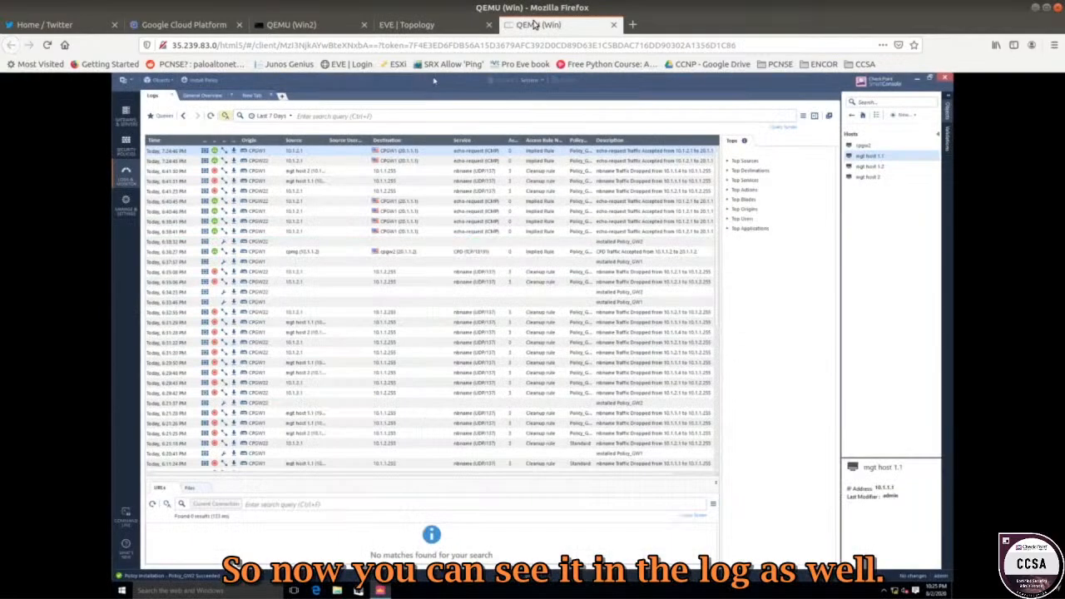
# Open the accepted echo-request log's details, review its CPGW1 origin and time, then close it.
pyautogui.doubleClick(293, 152)
pyautogui.moveTo(403, 201)
pyautogui.mouseDown()
pyautogui.moveTo(294, 136)
pyautogui.moveTo(242, 120)
pyautogui.mouseUp()
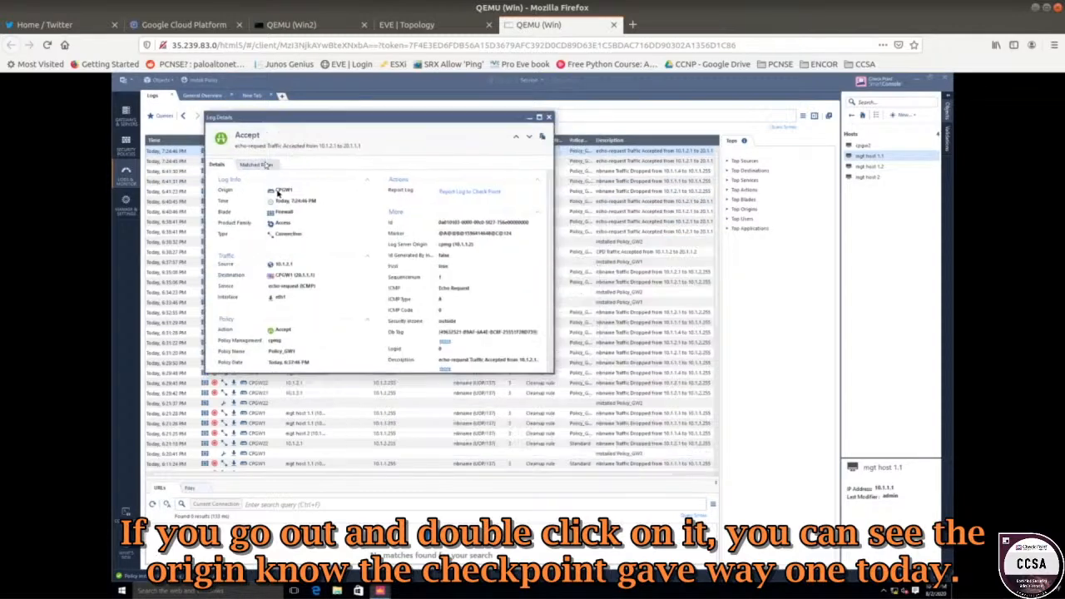
pyautogui.moveTo(276, 193); pyautogui.dragTo(294, 191)
pyautogui.moveTo(275, 202); pyautogui.dragTo(316, 201)
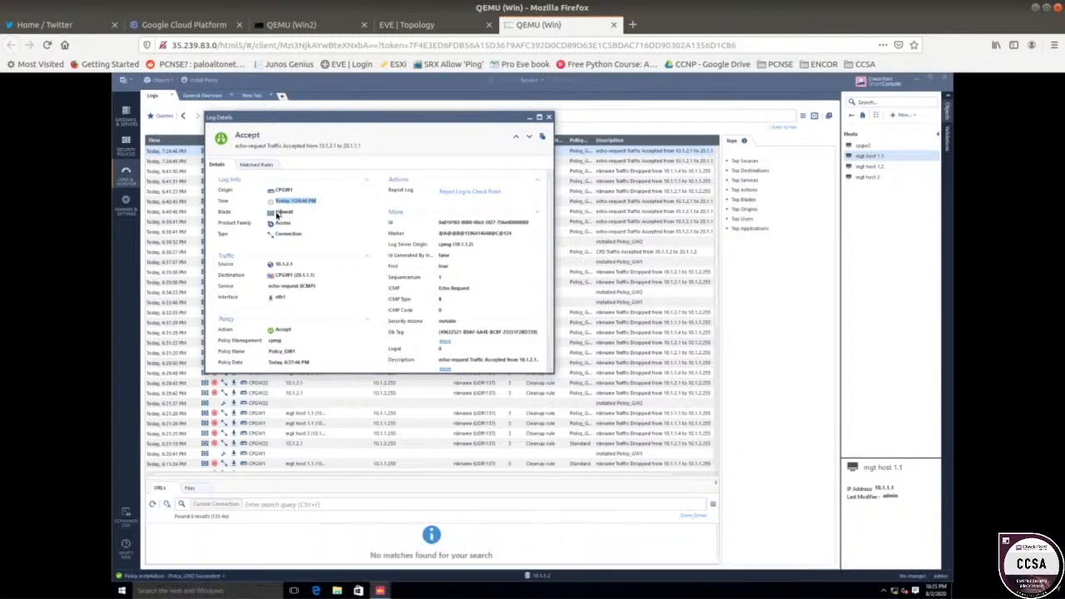
pyautogui.click(294, 215)
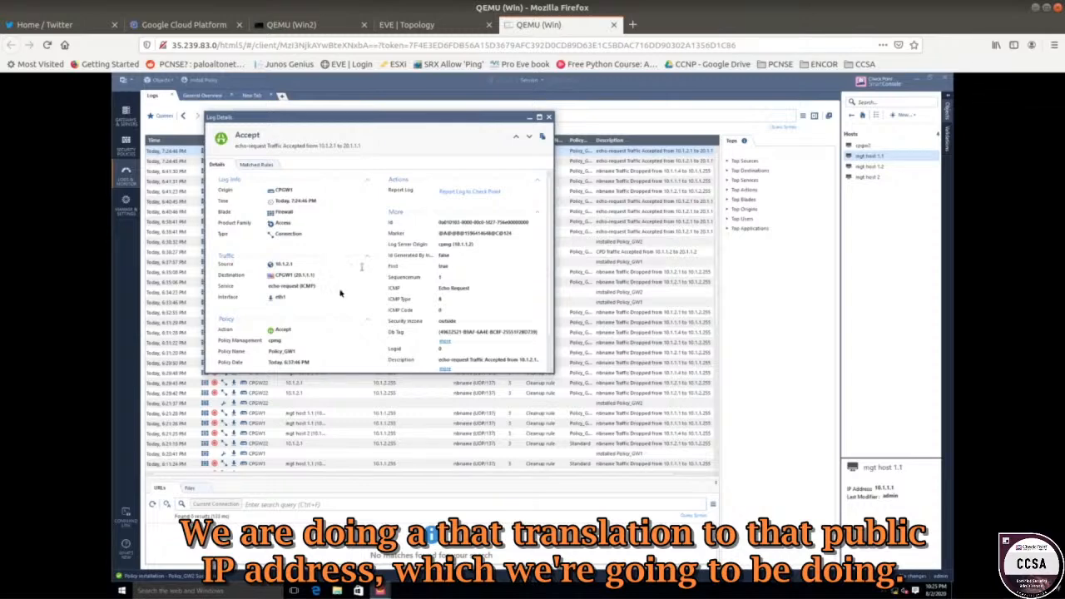
pyautogui.scroll(-2, 341, 291)
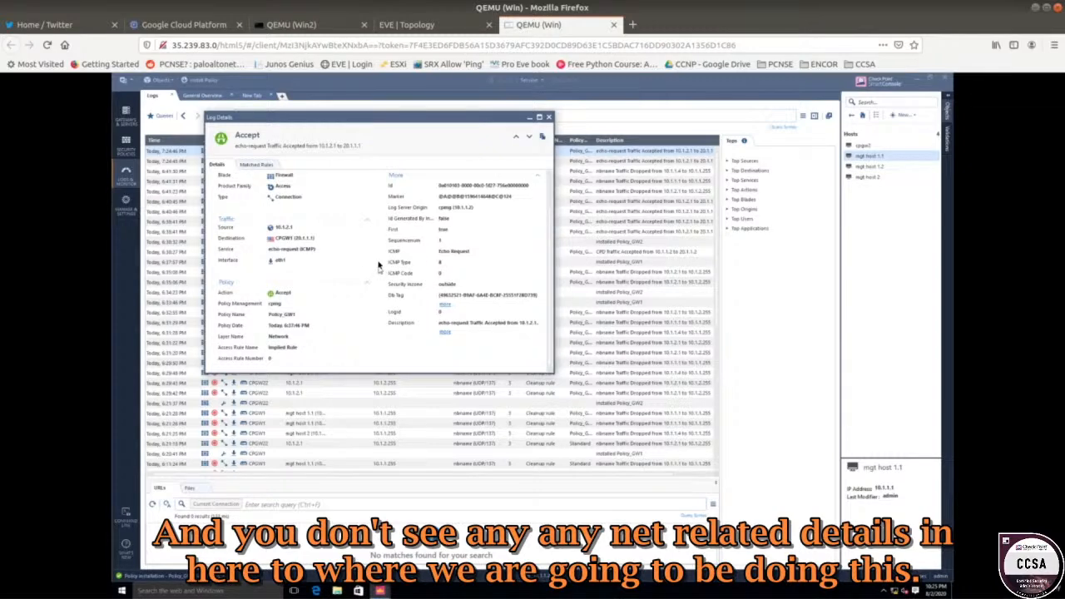
pyautogui.scroll(2, 378, 243)
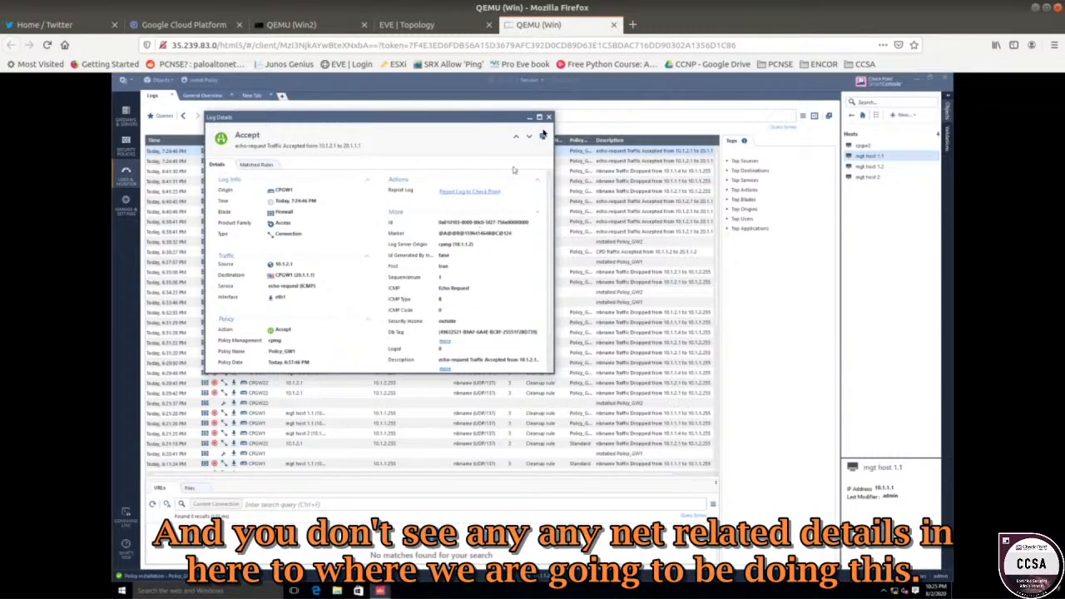
pyautogui.click(548, 117)
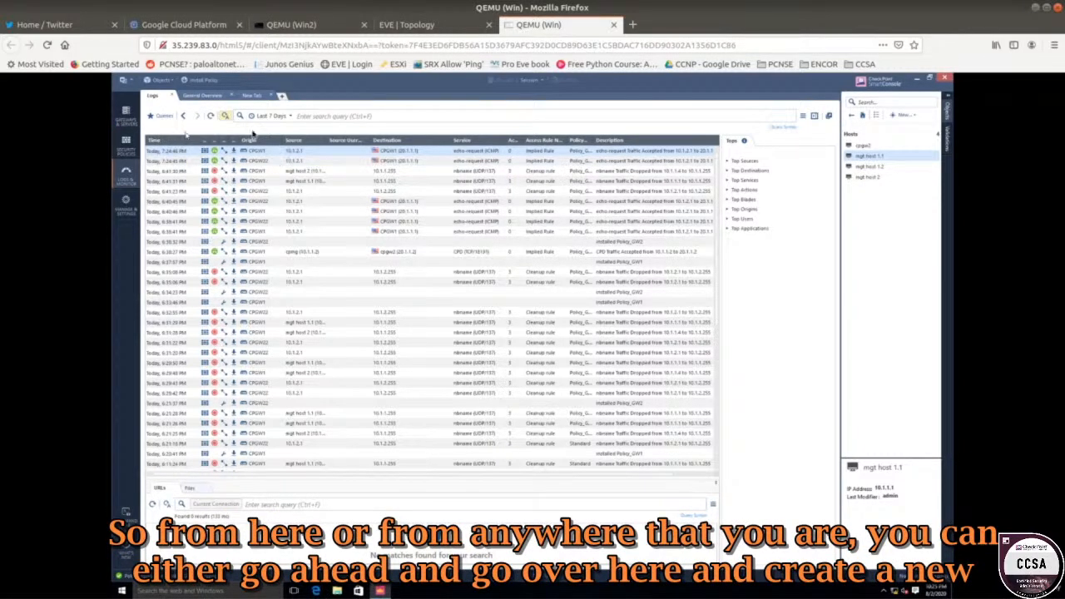
# Start a new network object named GW2-LAN-NET.
pyautogui.click(907, 121)
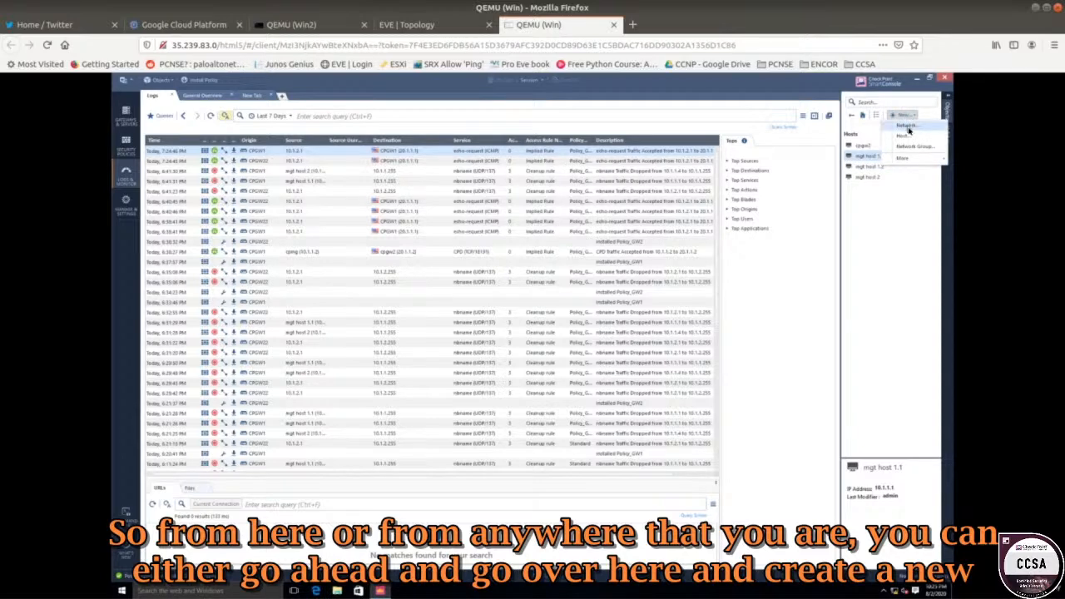
pyautogui.click(160, 80)
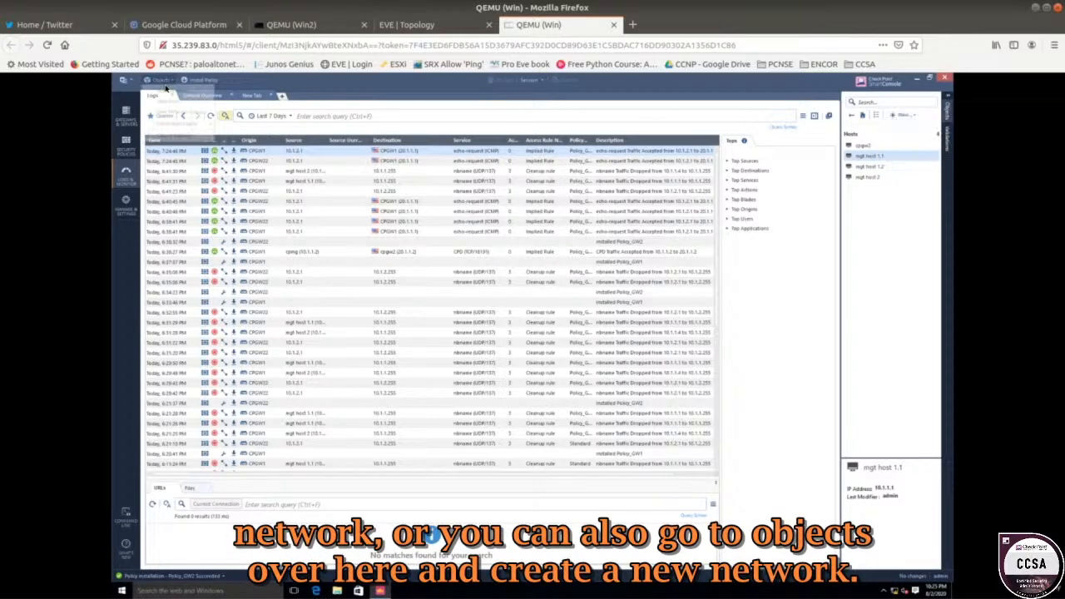
pyautogui.click(174, 91)
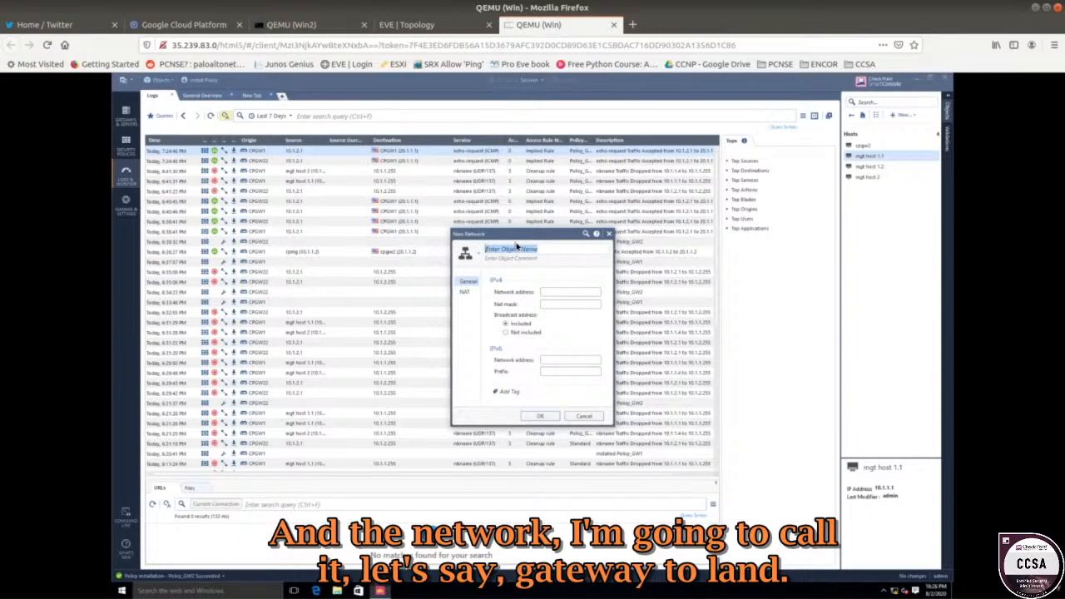
pyautogui.write('GW2-LAN')
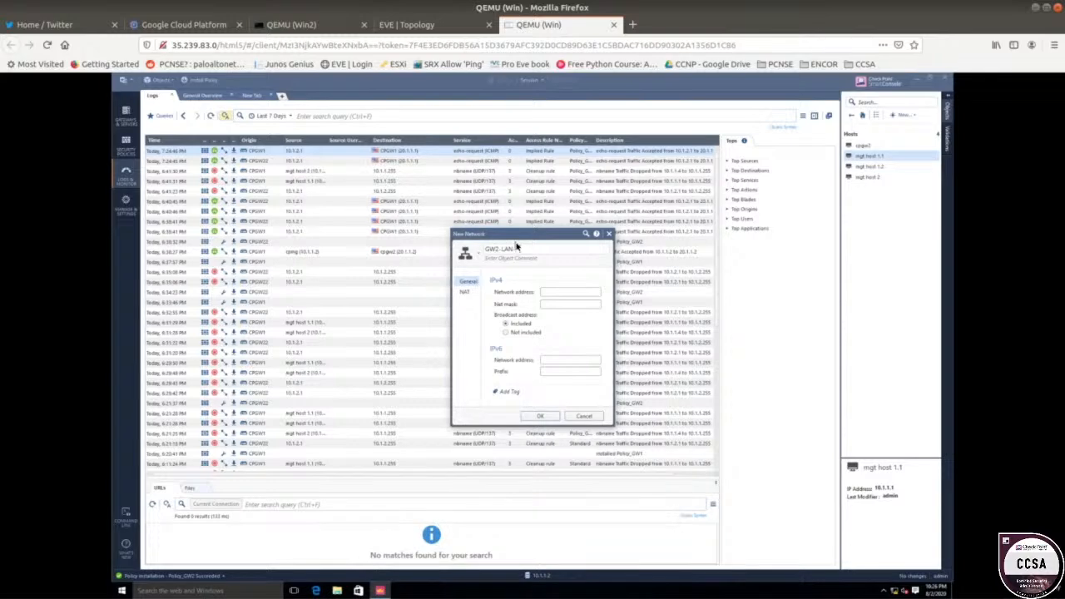
pyautogui.write('-NET')
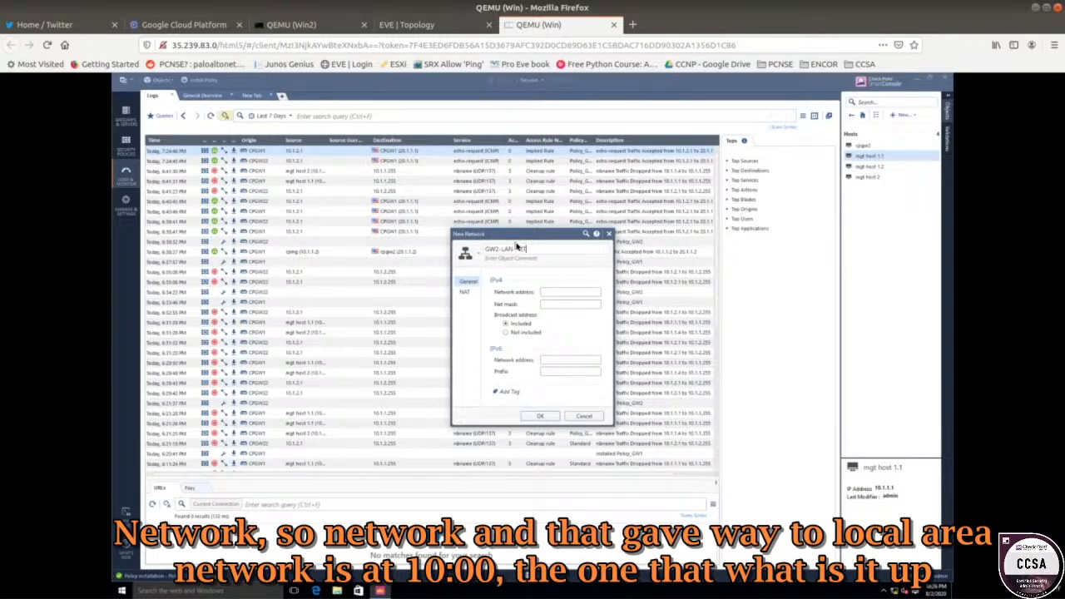
# Enter network address 10.1.2.0 with net mask 255.255.255.0.
pyautogui.moveTo(518, 236); pyautogui.dragTo(337, 205)
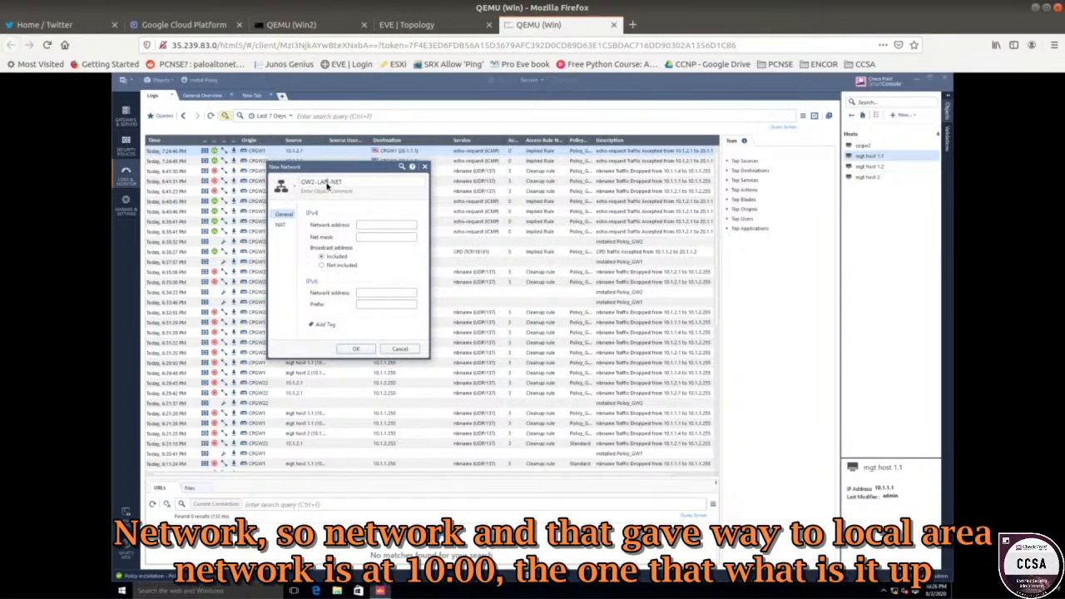
pyautogui.click(361, 226)
pyautogui.write('10.1.2')
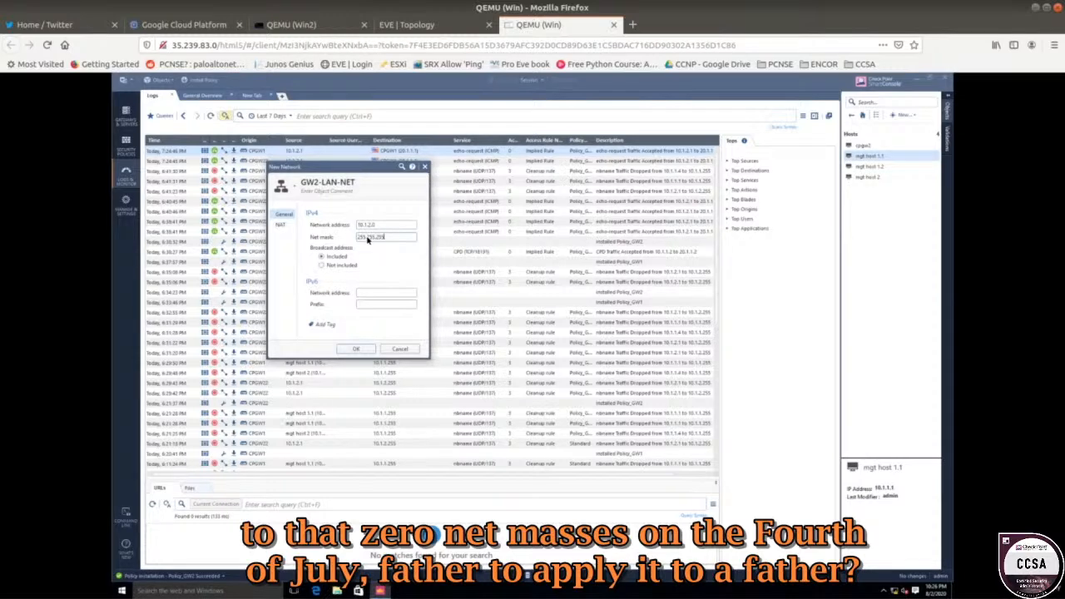
pyautogui.write('.0')
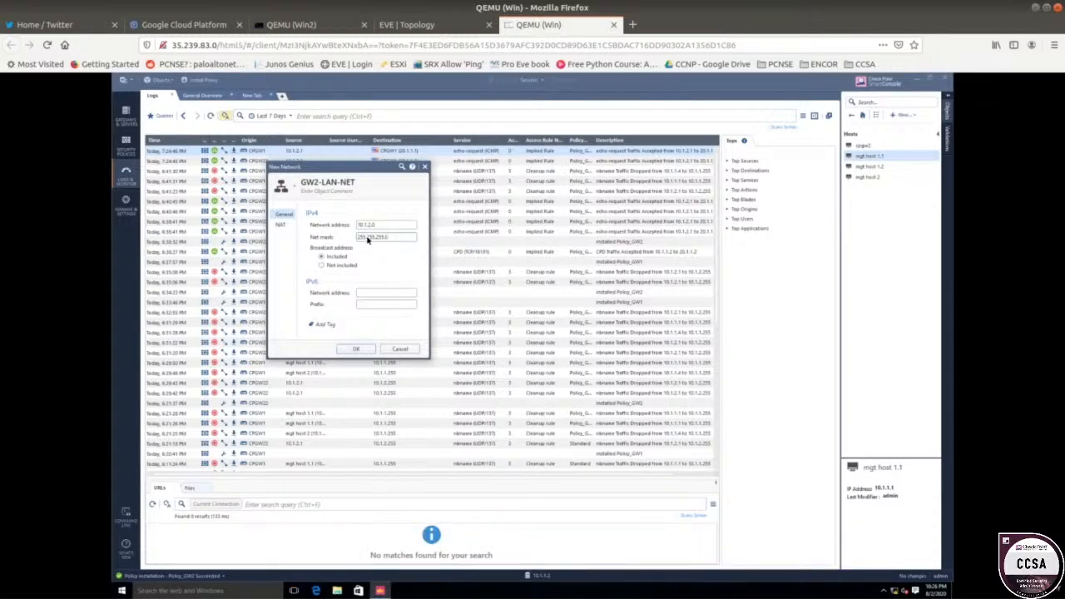
pyautogui.doubleClick(370, 225)
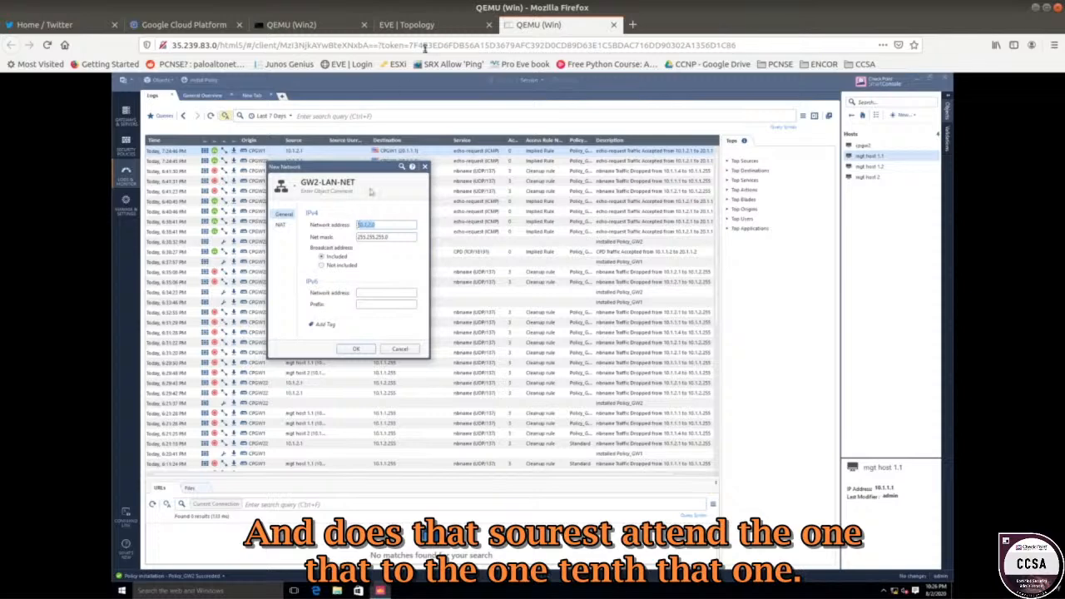
pyautogui.click(423, 27)
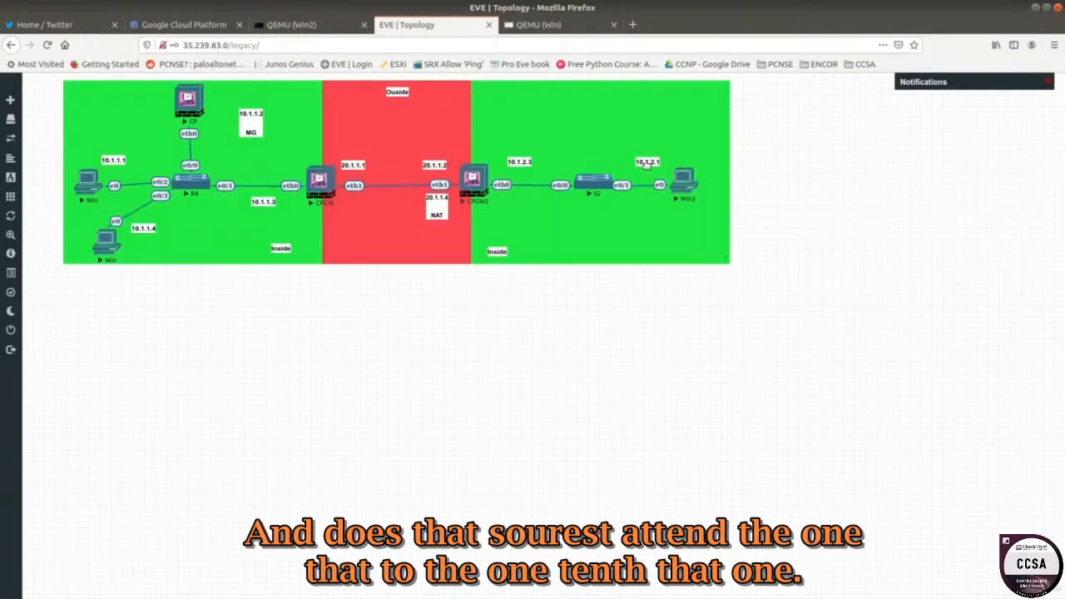
pyautogui.click(545, 27)
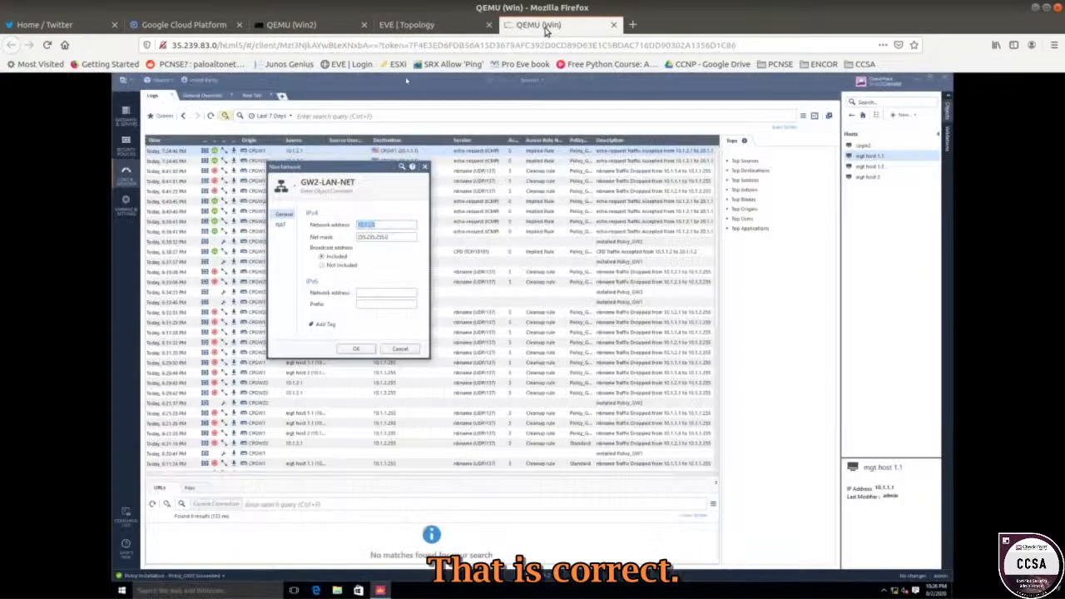
pyautogui.click(386, 226)
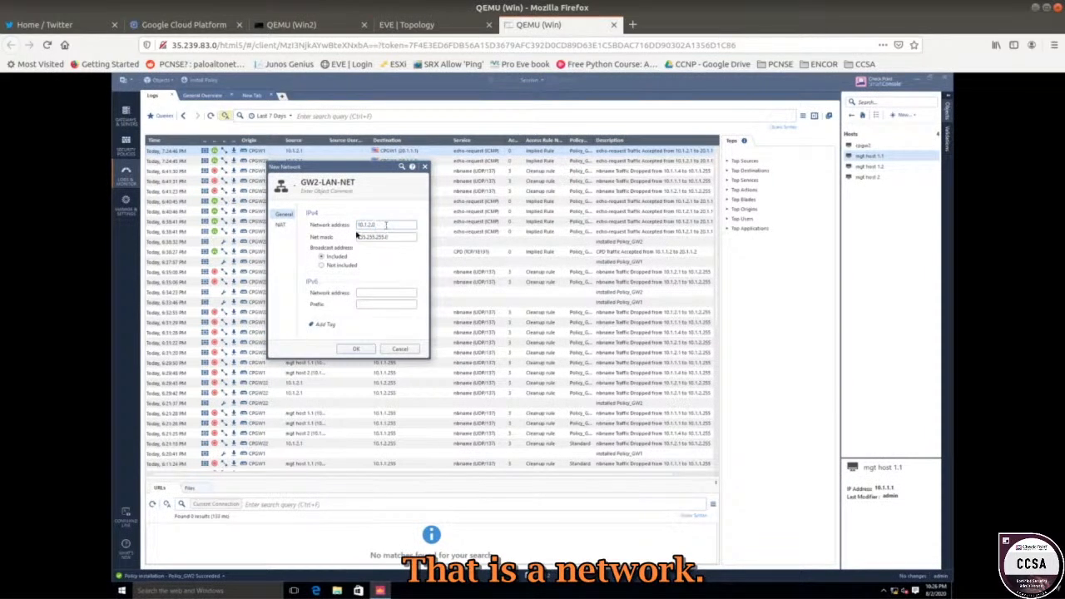
# Enable automatic address translation on GW2-LAN-NET with the Hide method, checking the topology's public address.
pyautogui.click(279, 226)
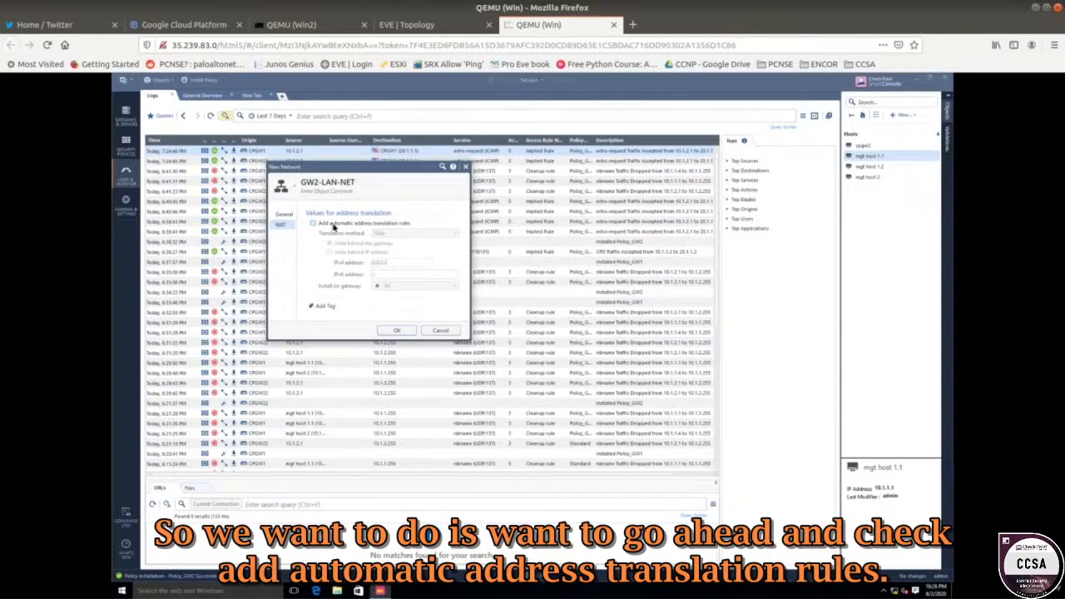
pyautogui.click(332, 227)
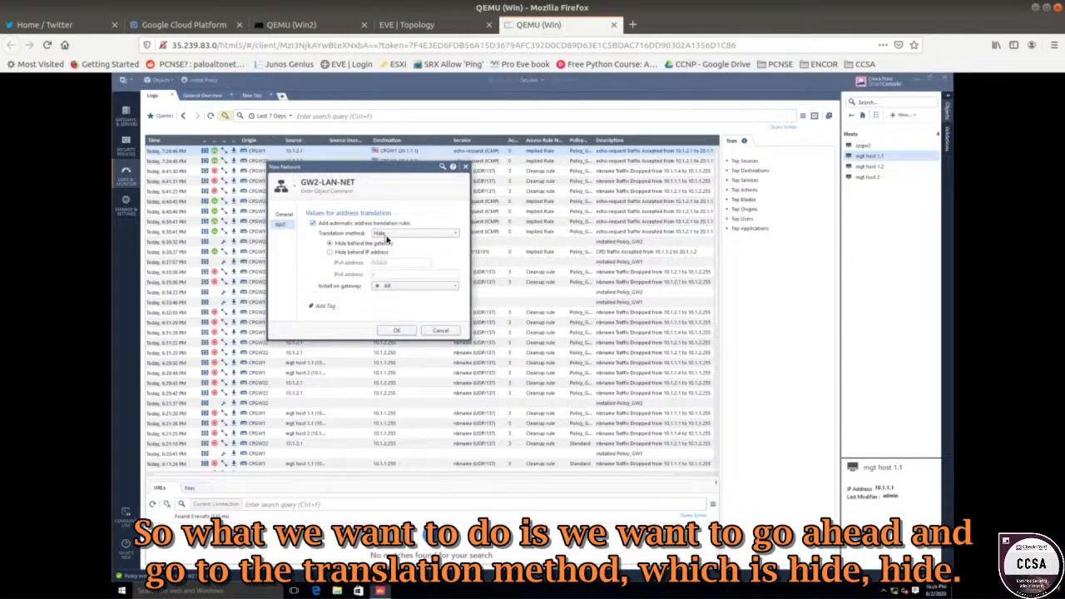
pyautogui.click(385, 235)
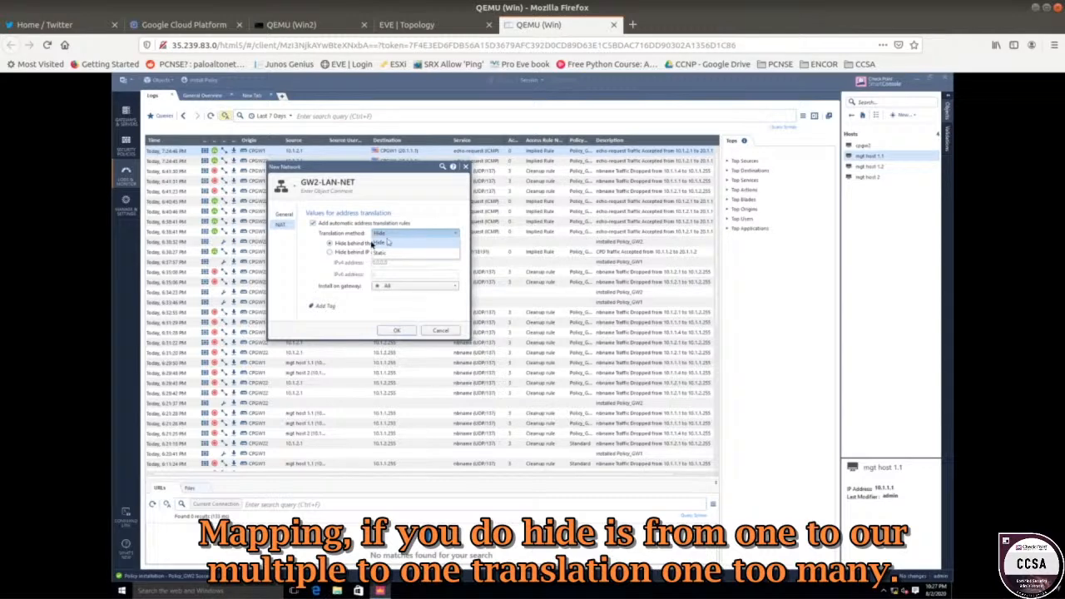
pyautogui.click(310, 255)
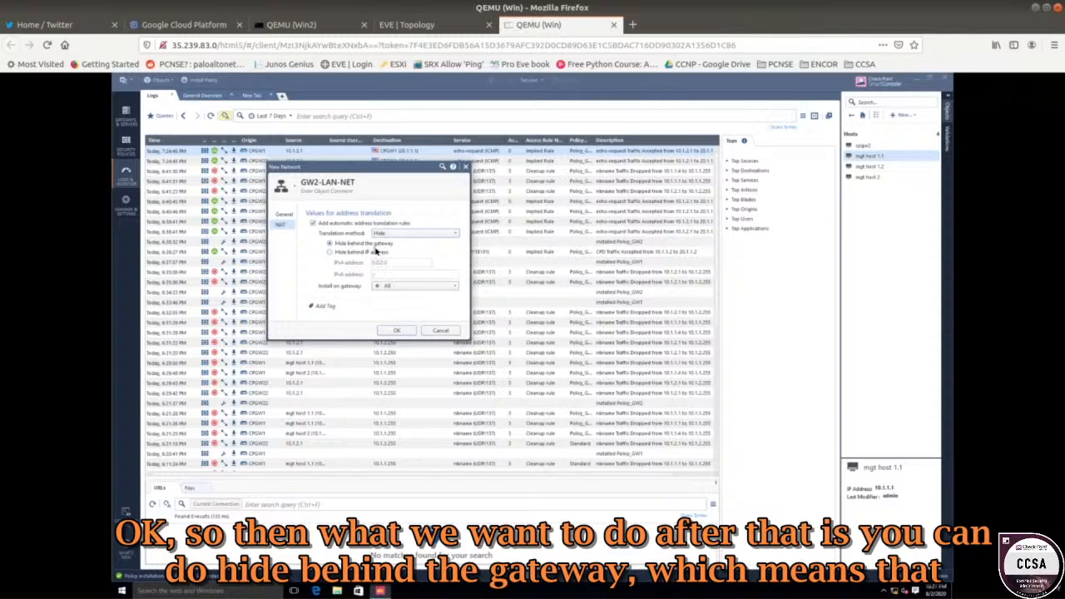
pyautogui.click(440, 25)
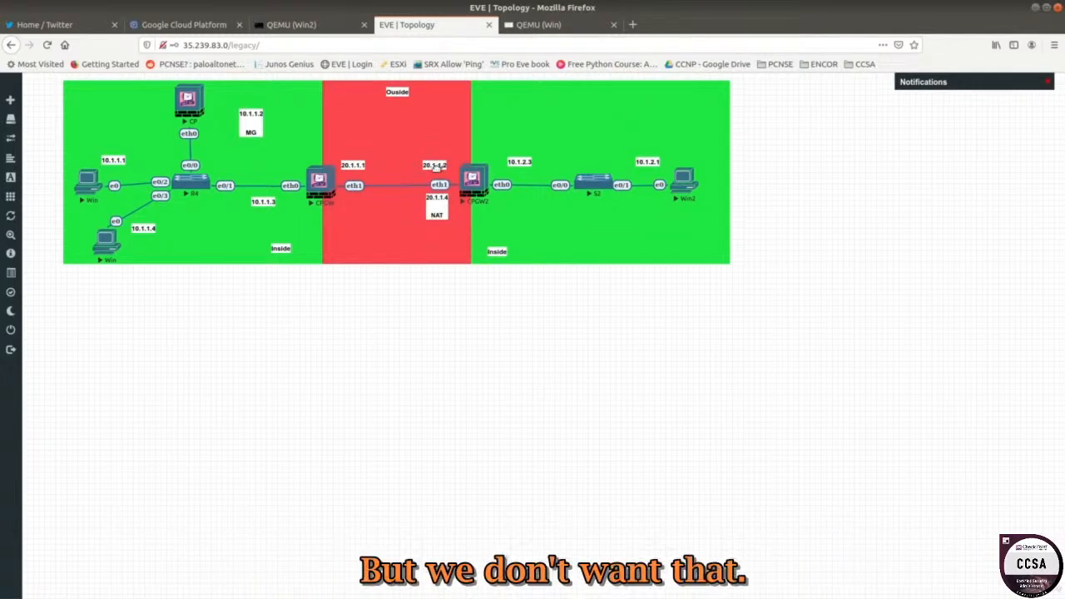
pyautogui.click(538, 24)
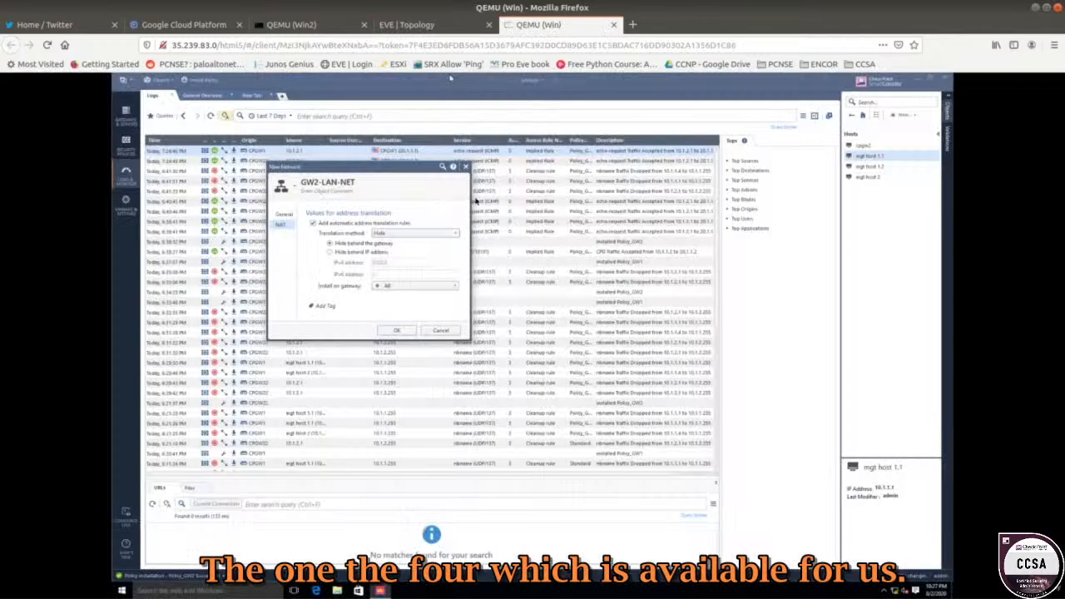
# Hide GW2-LAN-NET behind 20.1.1.4, install on gateway CPGW2, and save the object.
pyautogui.click(364, 251)
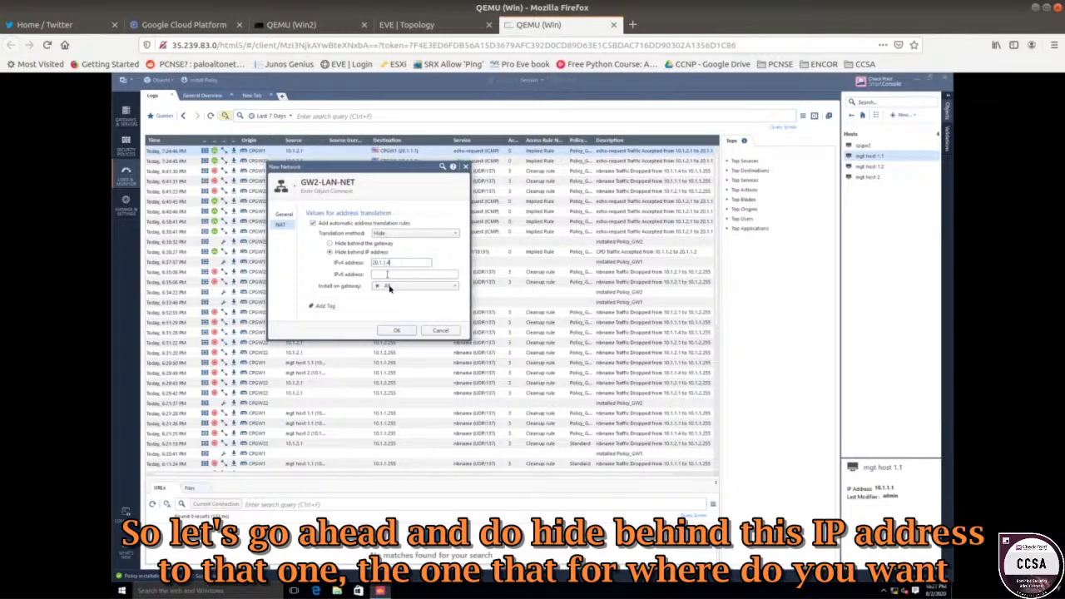
pyautogui.click(388, 286)
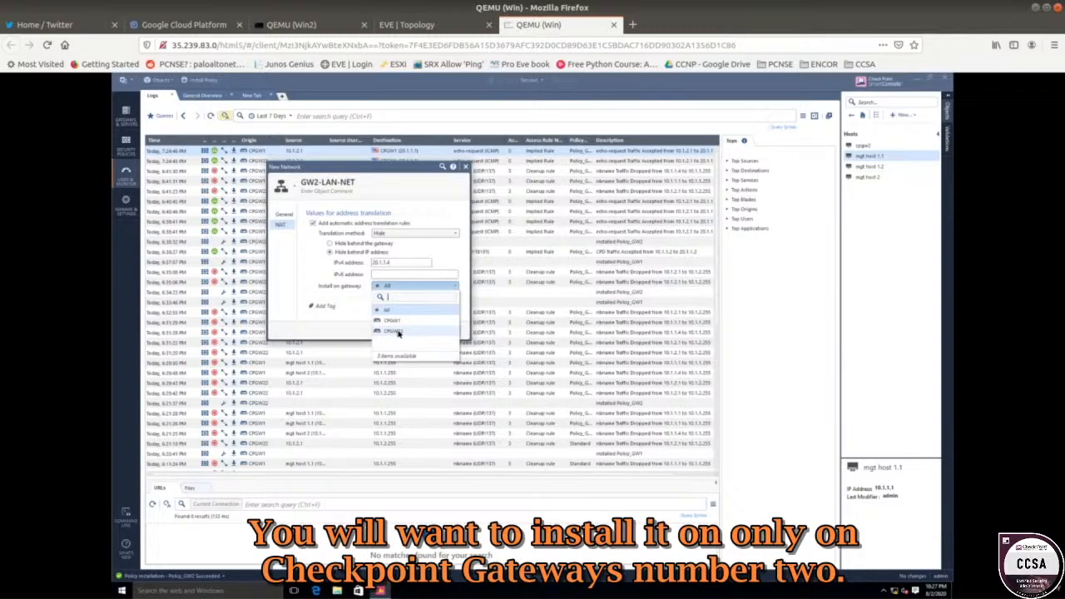
pyautogui.moveTo(398, 332)
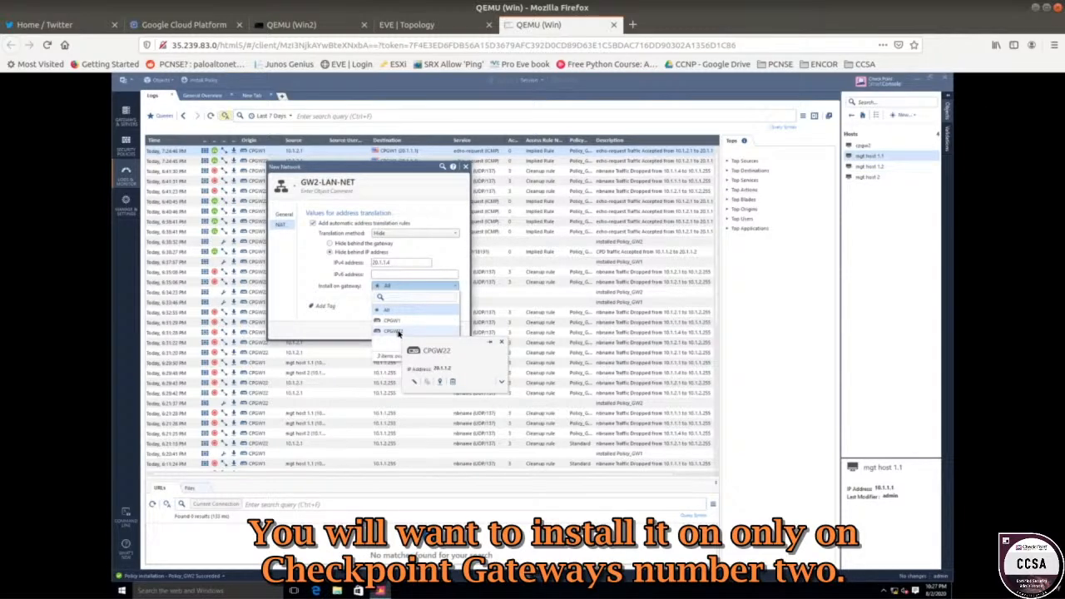
pyautogui.click(399, 332)
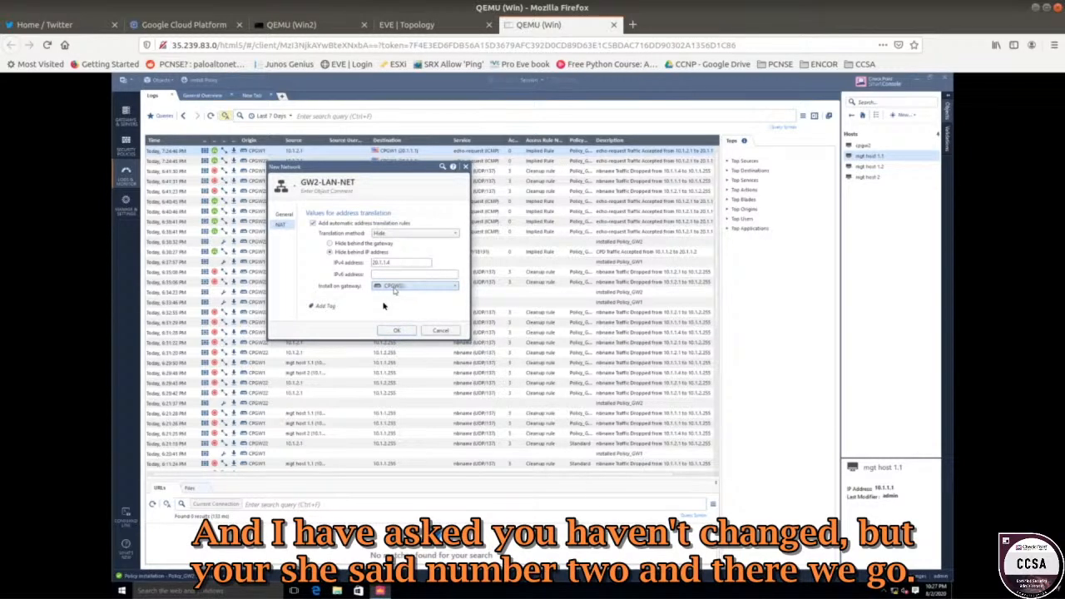
pyautogui.click(387, 331)
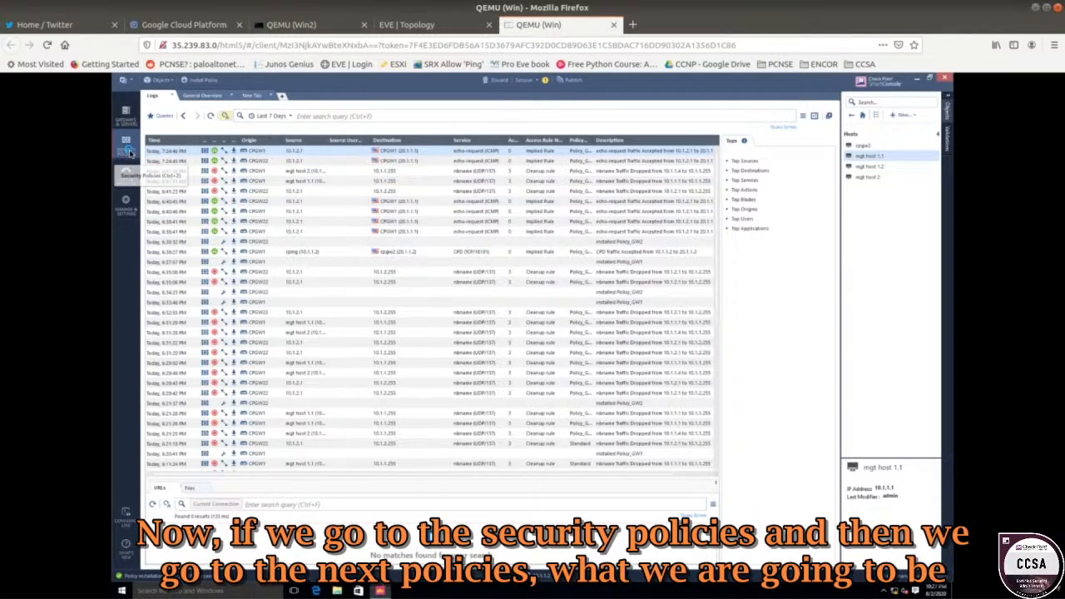
# Publish the GW2-LAN-NET NAT change from the Security Policies view.
pyautogui.click(127, 150)
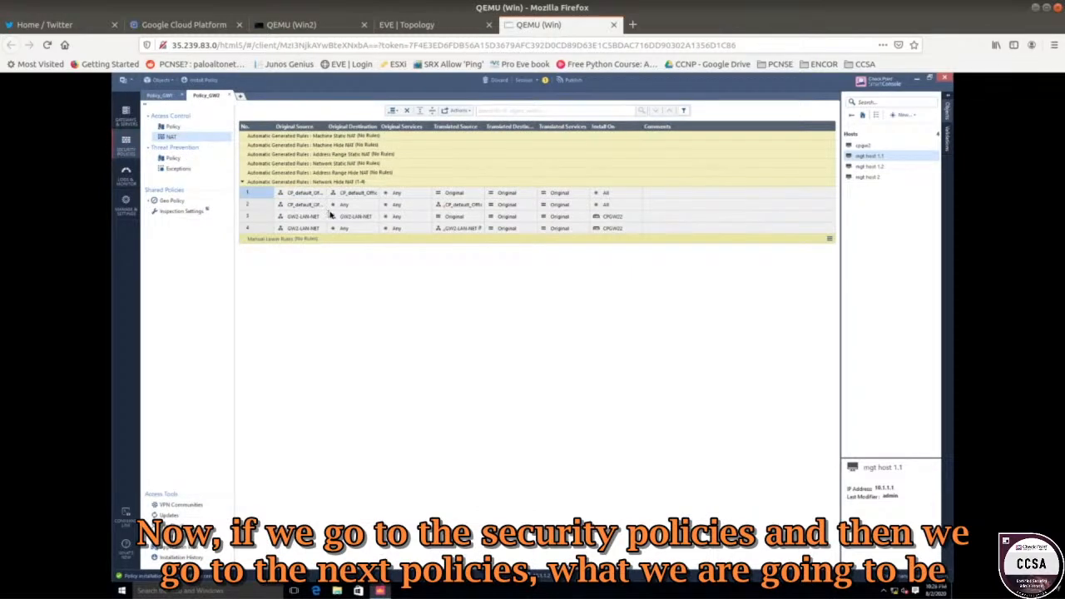
pyautogui.click(570, 80)
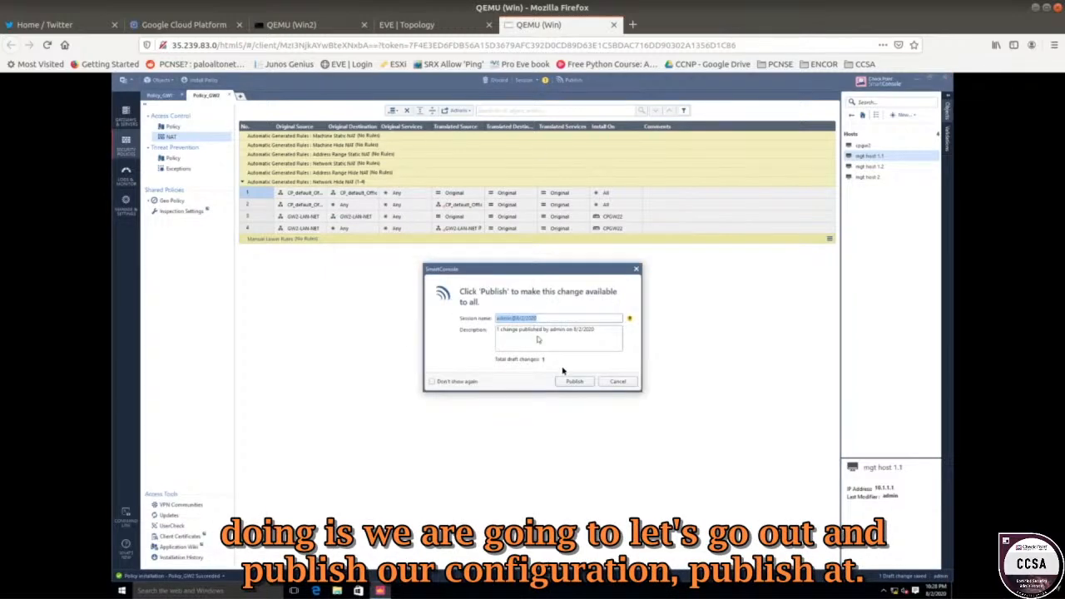
pyautogui.click(571, 381)
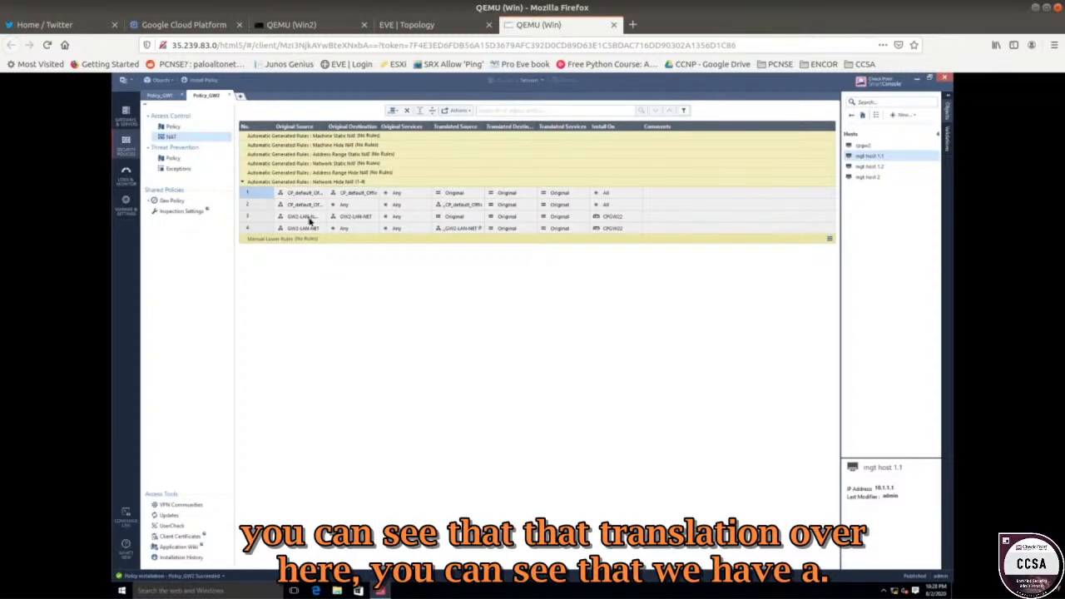
# Inspect GW2-LAN-NET's summary and tags from hide-NAT rule 4's translated source.
pyautogui.moveTo(309, 220)
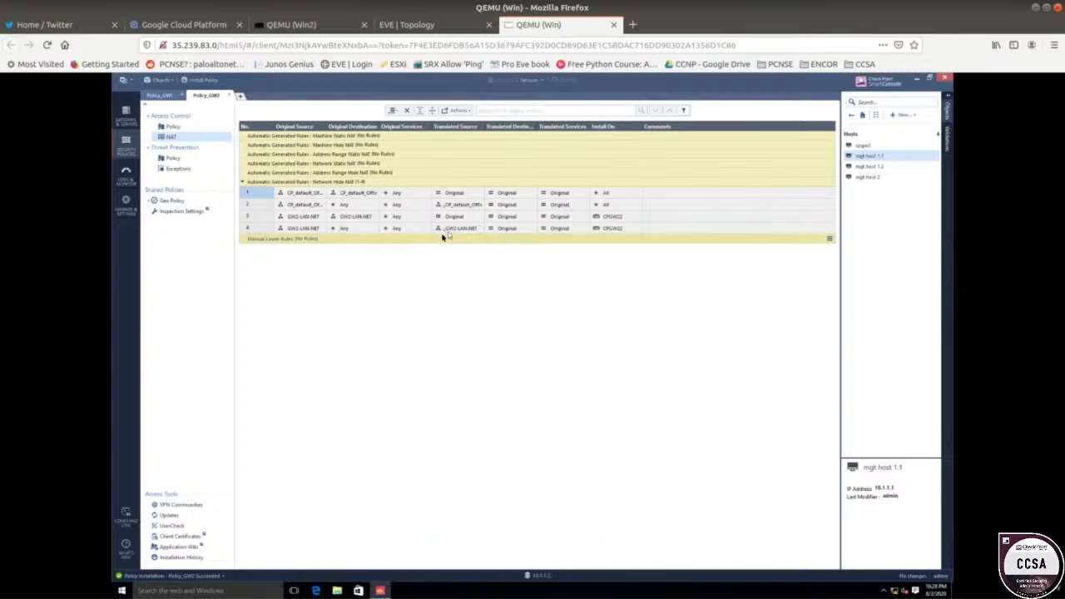
pyautogui.moveTo(440, 236)
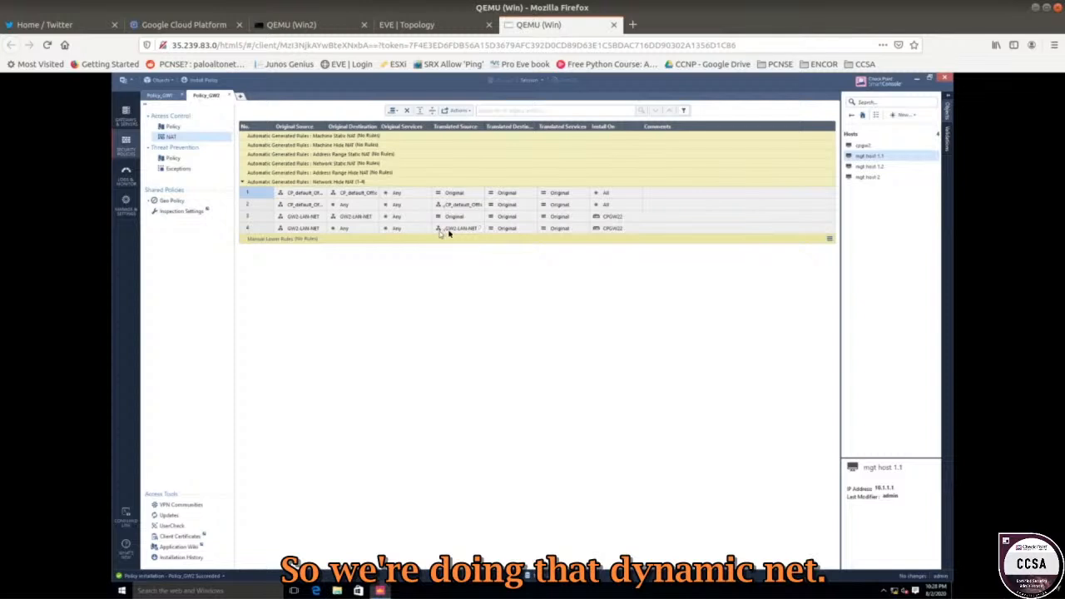
pyautogui.click(463, 232)
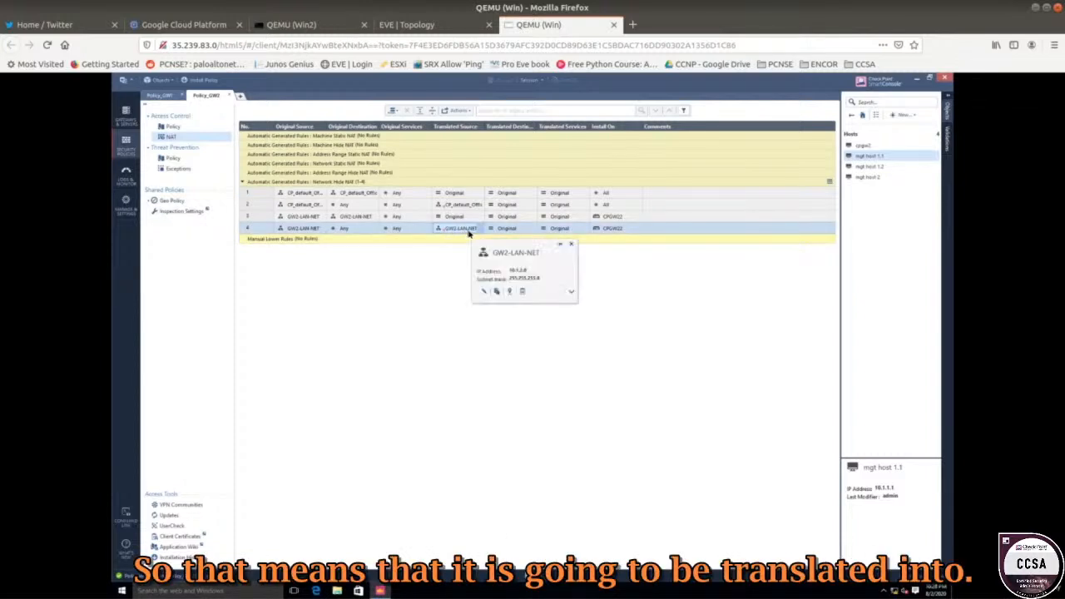
pyautogui.click(570, 291)
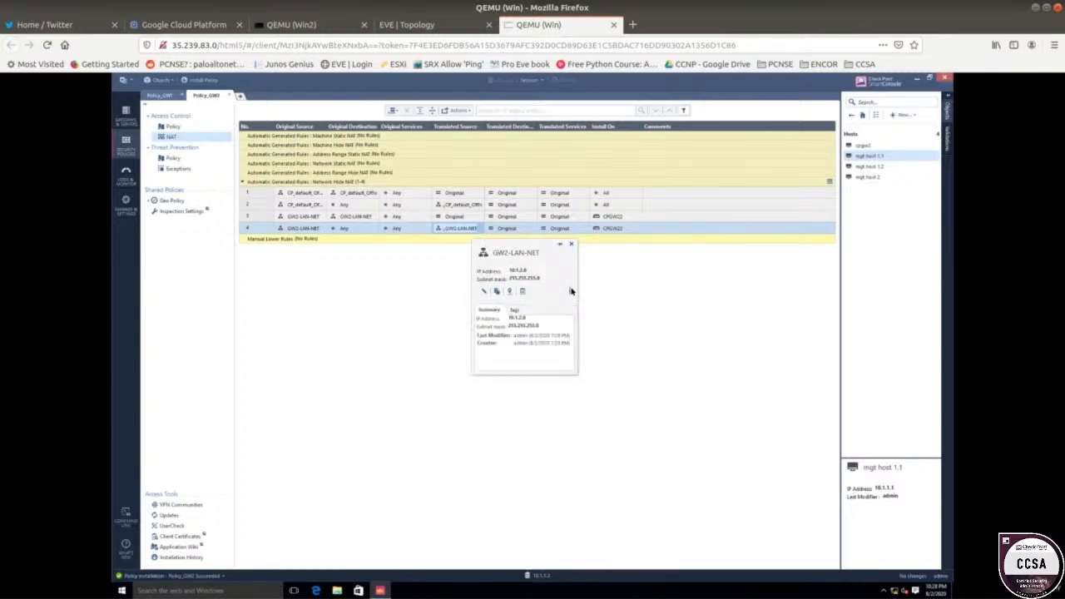
pyautogui.click(515, 309)
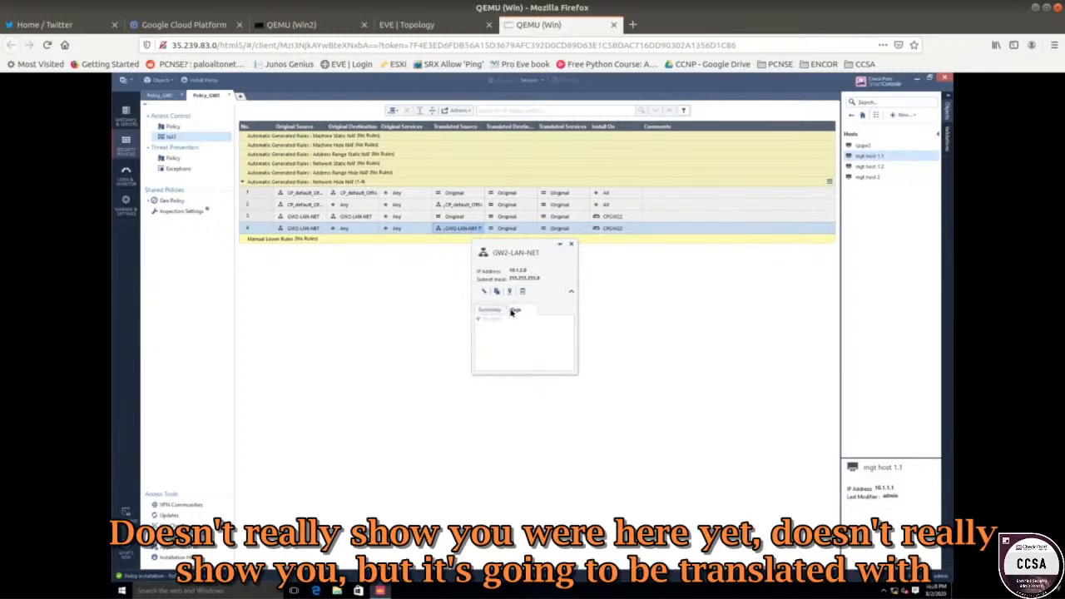
pyautogui.click(503, 313)
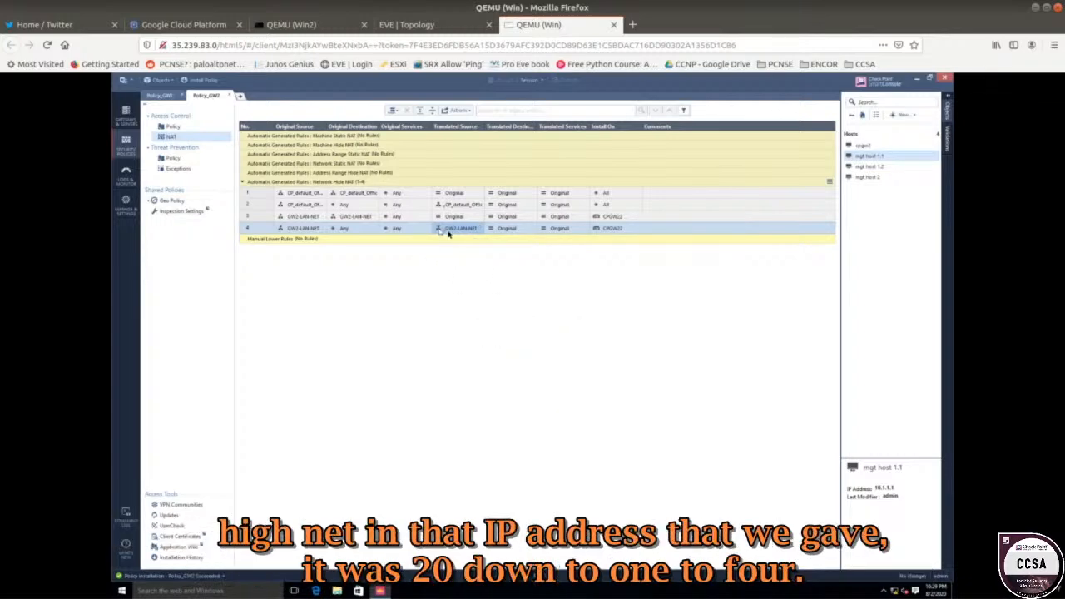
pyautogui.moveTo(457, 234)
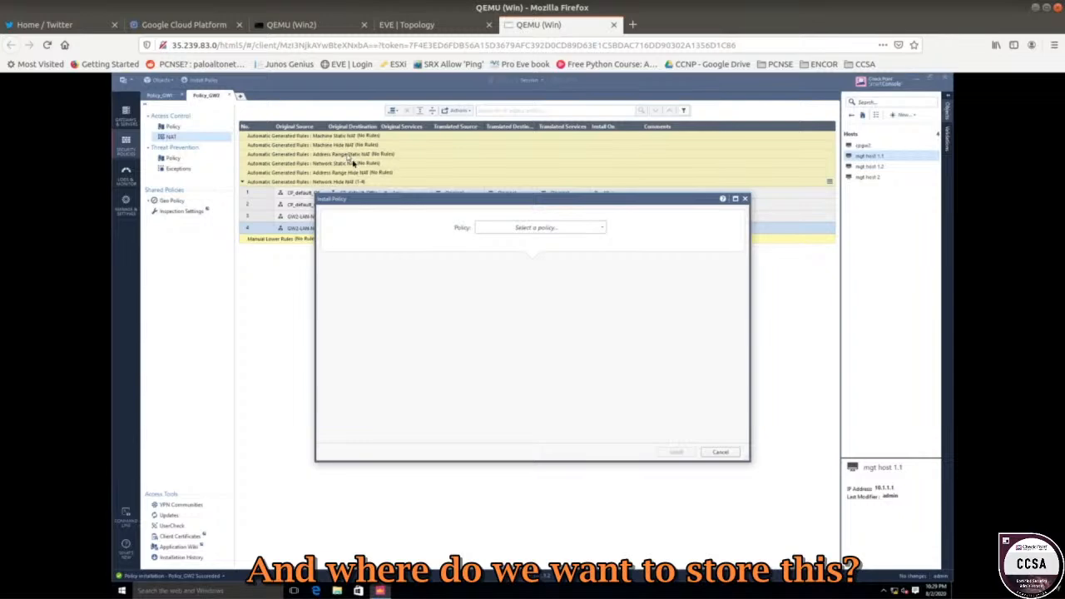
# Install Policy_GW2 on gateway CPGW2 and confirm its success in Recent Tasks.
pyautogui.click(509, 229)
pyautogui.click(518, 267)
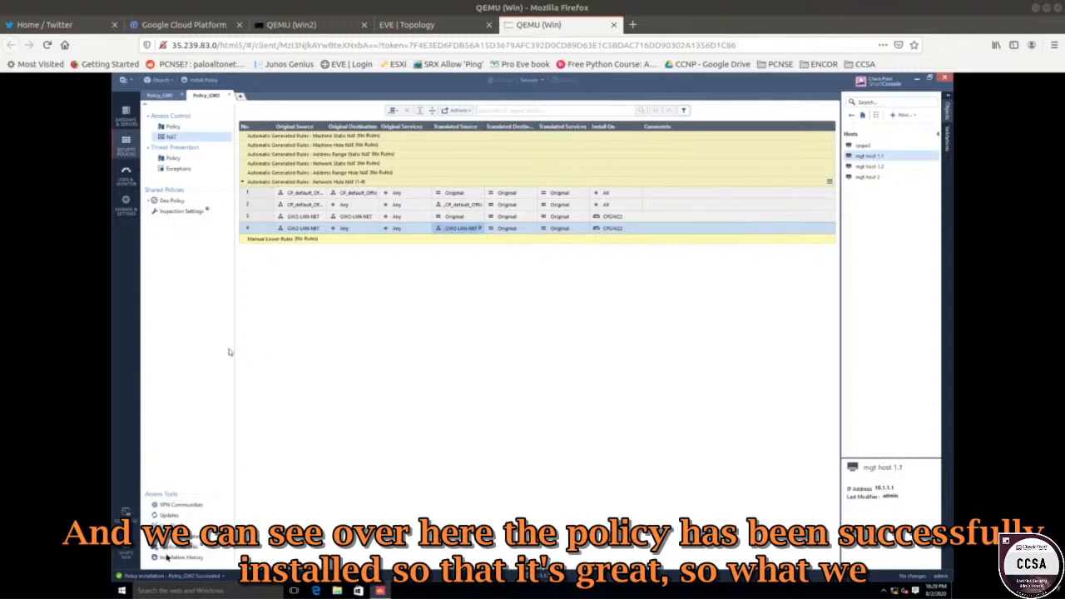
pyautogui.click(189, 575)
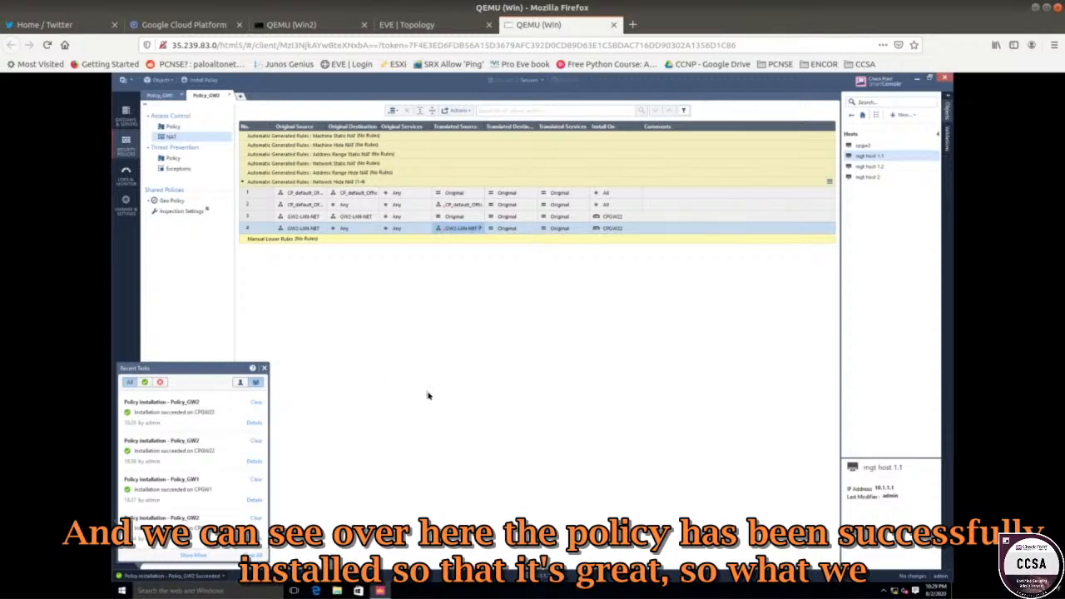
pyautogui.click(128, 181)
pyautogui.click(308, 27)
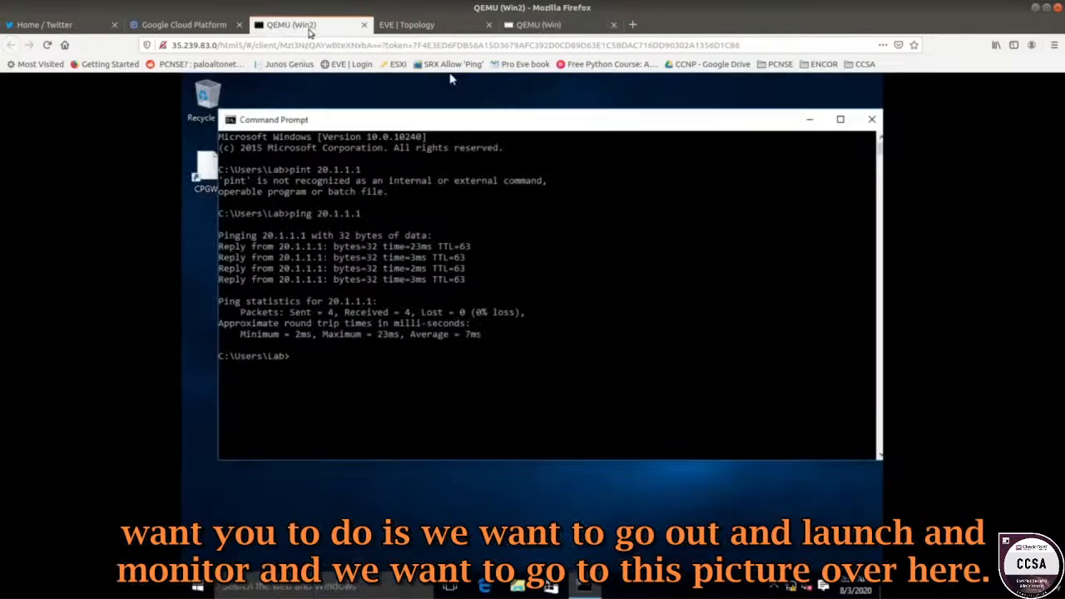
# Rerun the Win2 ping to 20.1.1.1, getting four replies with 0% loss.
pyautogui.click(406, 24)
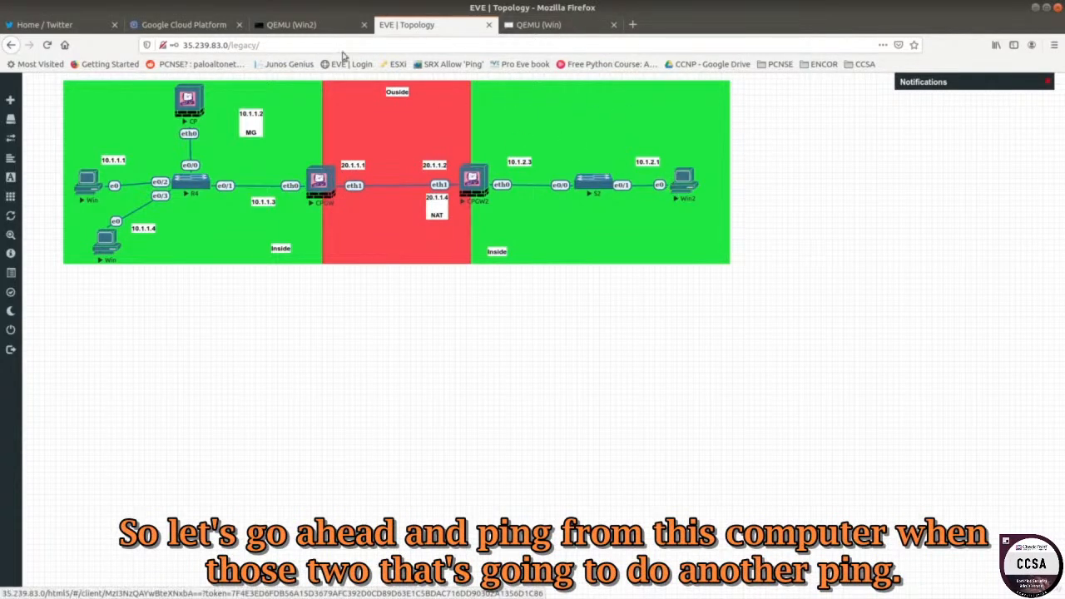
pyautogui.click(304, 25)
pyautogui.click(438, 275)
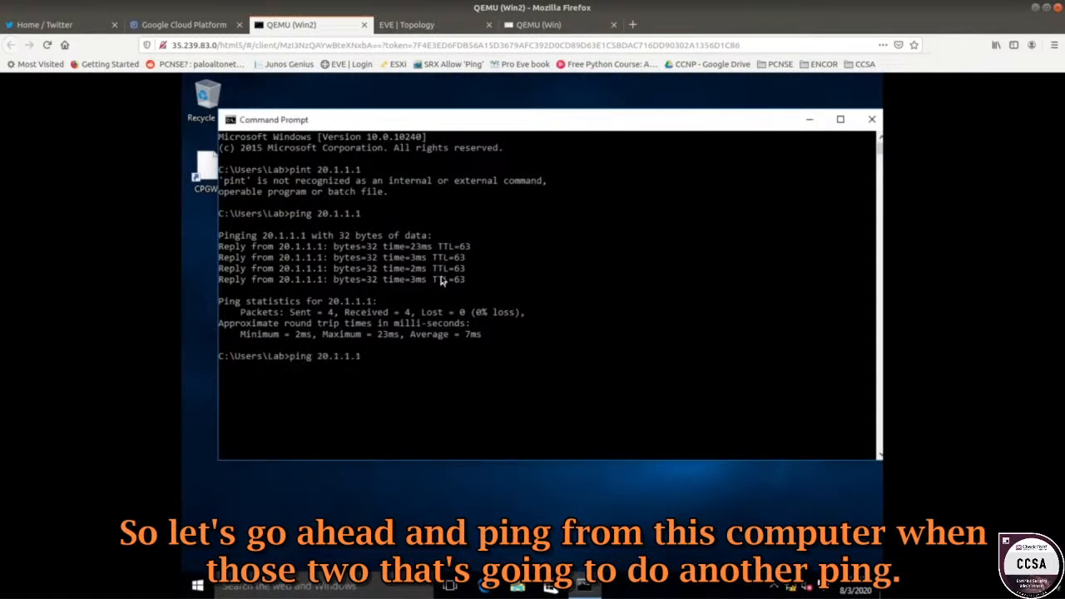
pyautogui.press('Up')
pyautogui.press('Return')
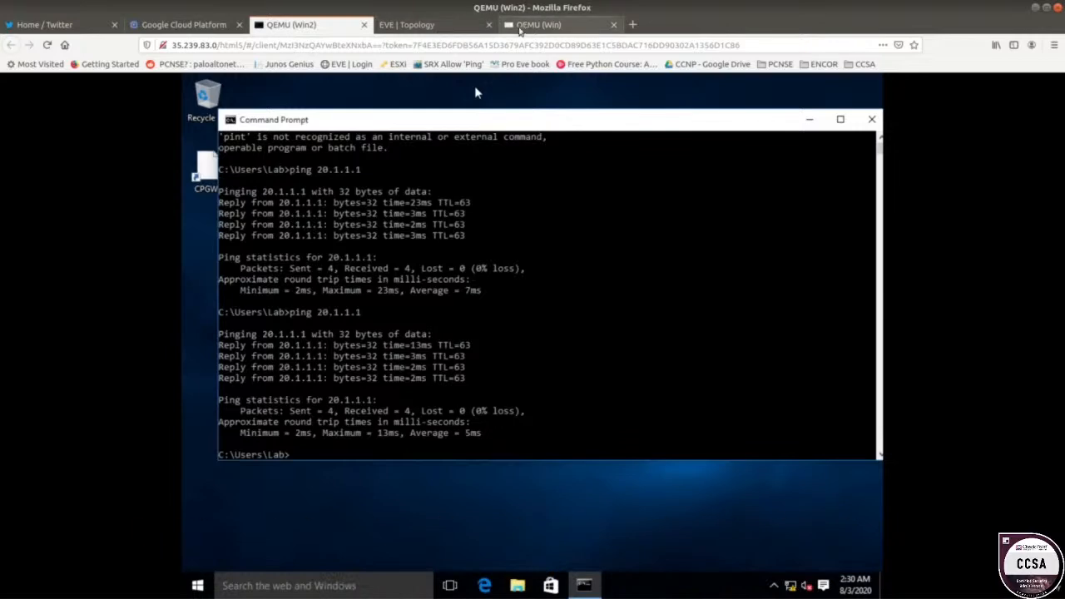
pyautogui.click(525, 26)
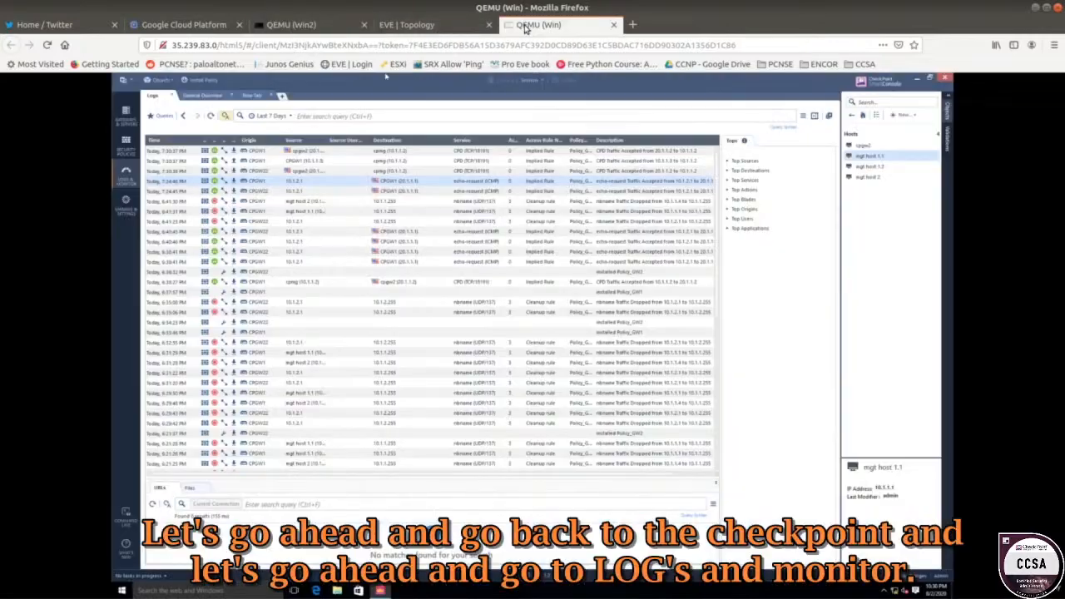
# Refresh Logs, widen the Source column, and open the newest 20.1.1.4 to 20.1.1.1 echo-request entry.
pyautogui.click(212, 117)
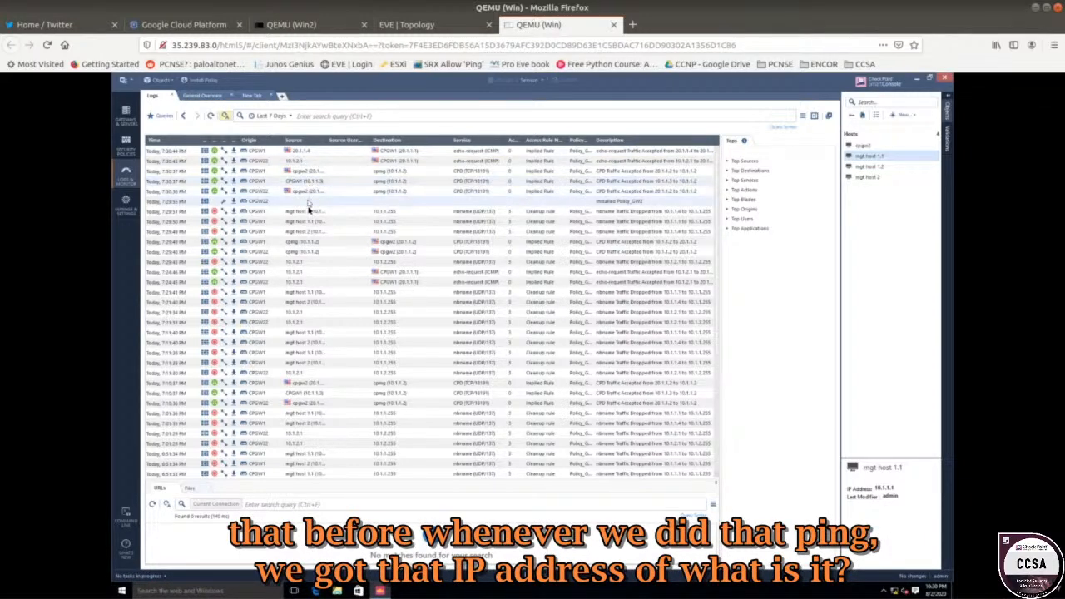
pyautogui.doubleClick(324, 141)
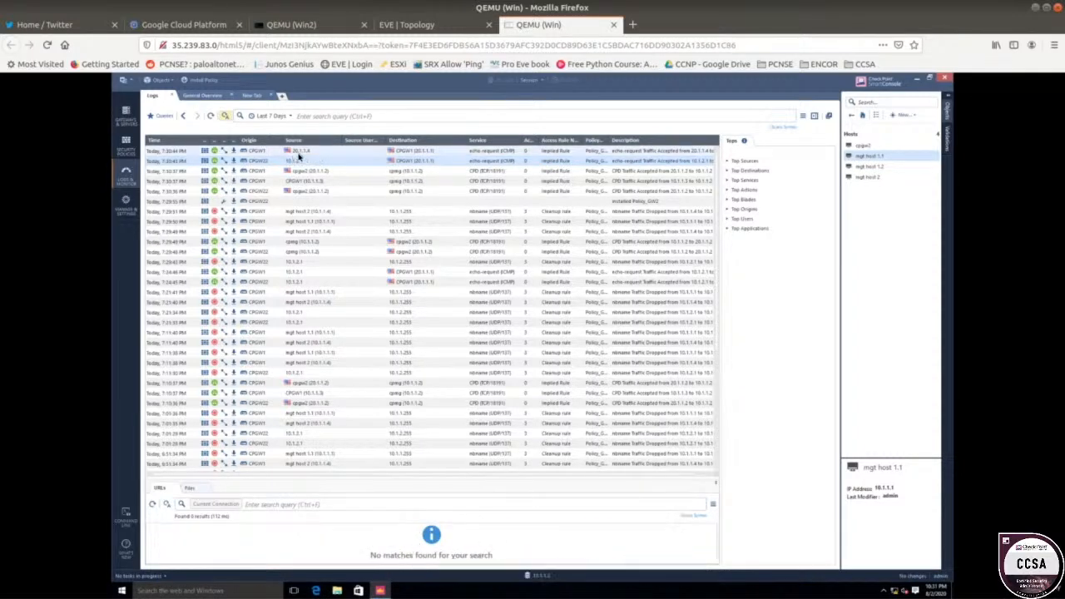
pyautogui.click(310, 152)
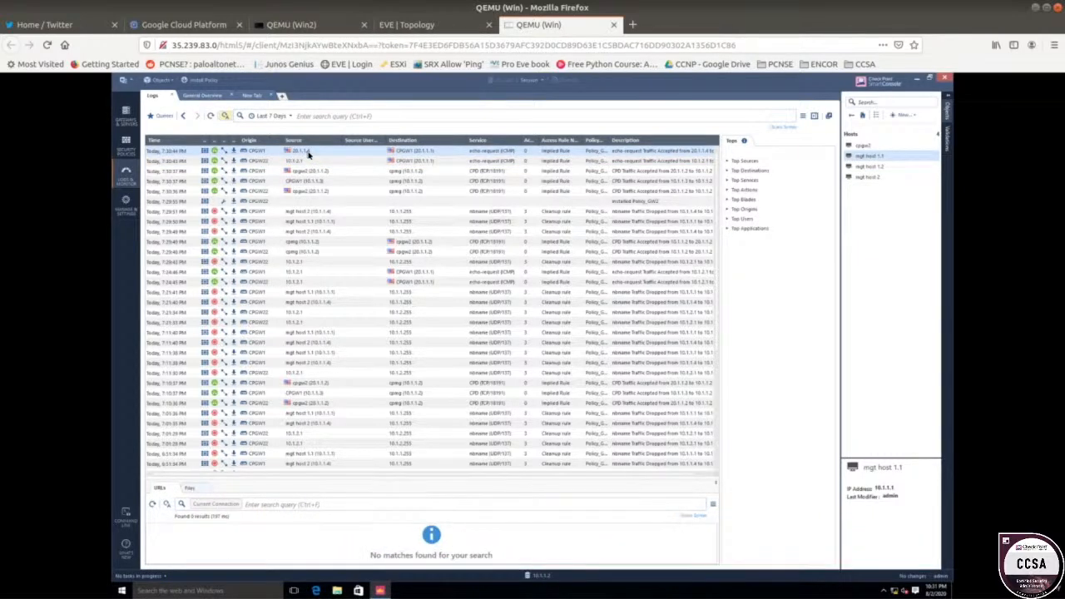
pyautogui.rightClick(307, 154)
pyautogui.click(334, 160)
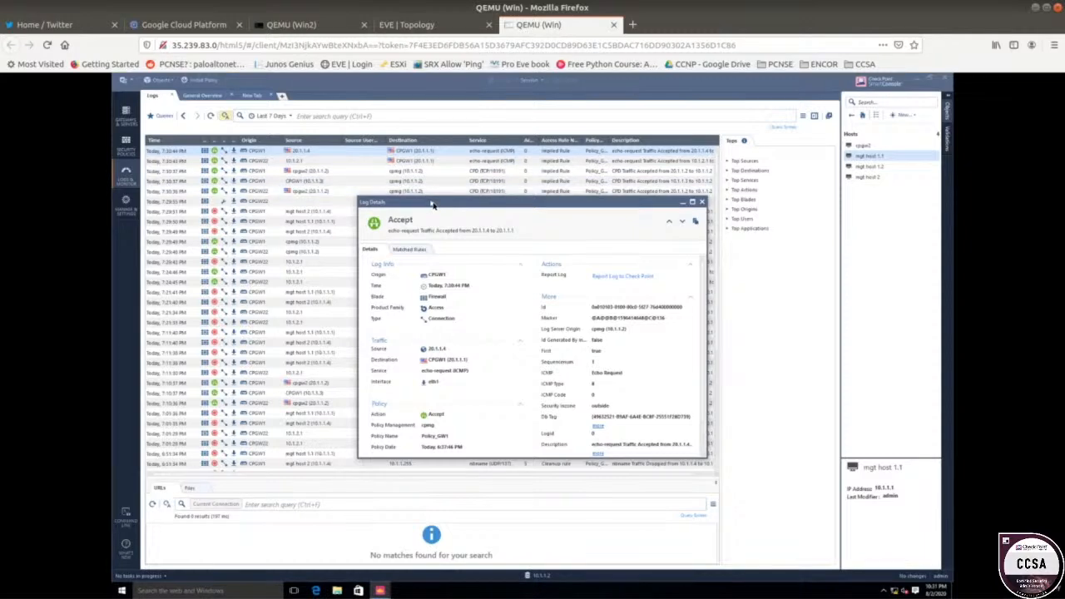
# Review the Log Details and verify the Matched Rules tab shows the implied accept rule.
pyautogui.moveTo(431, 204); pyautogui.dragTo(326, 149)
pyautogui.scroll(-2, 457, 259)
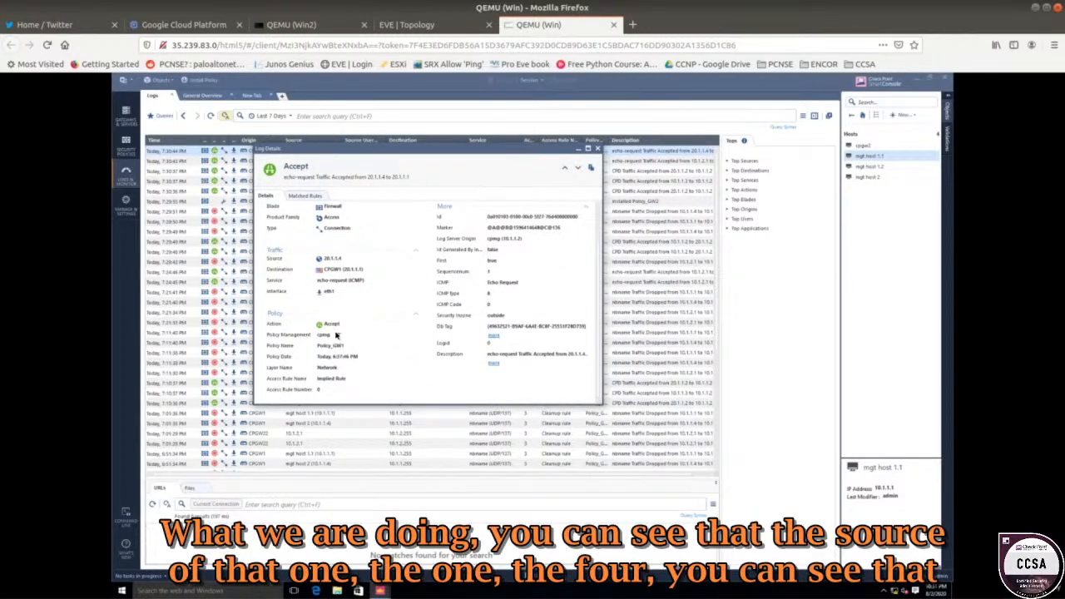
pyautogui.scroll(1, 335, 332)
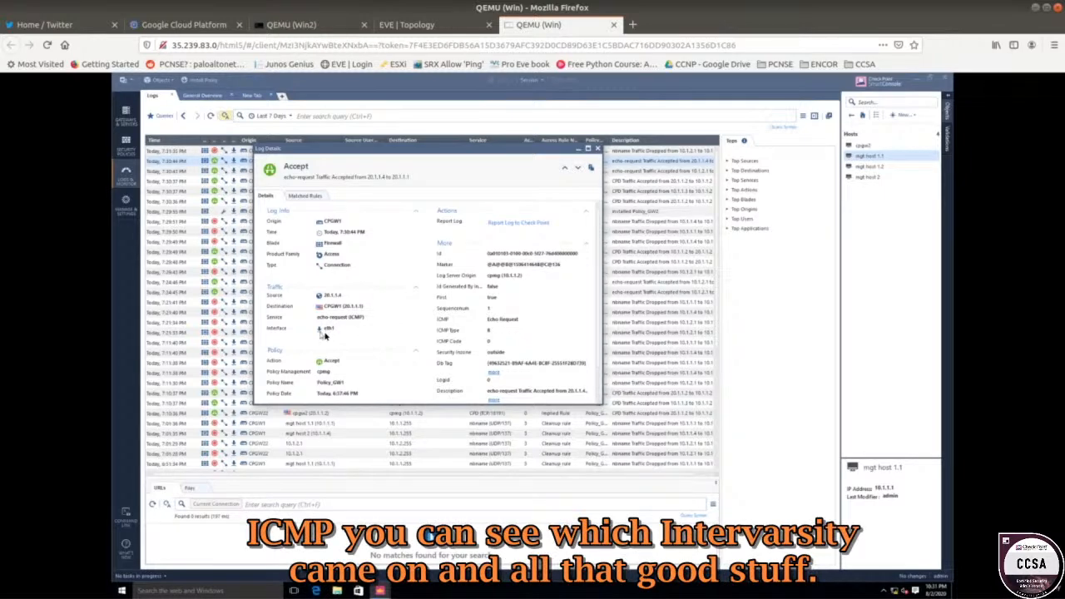
pyautogui.scroll(-1, 349, 357)
pyautogui.scroll(1, 358, 352)
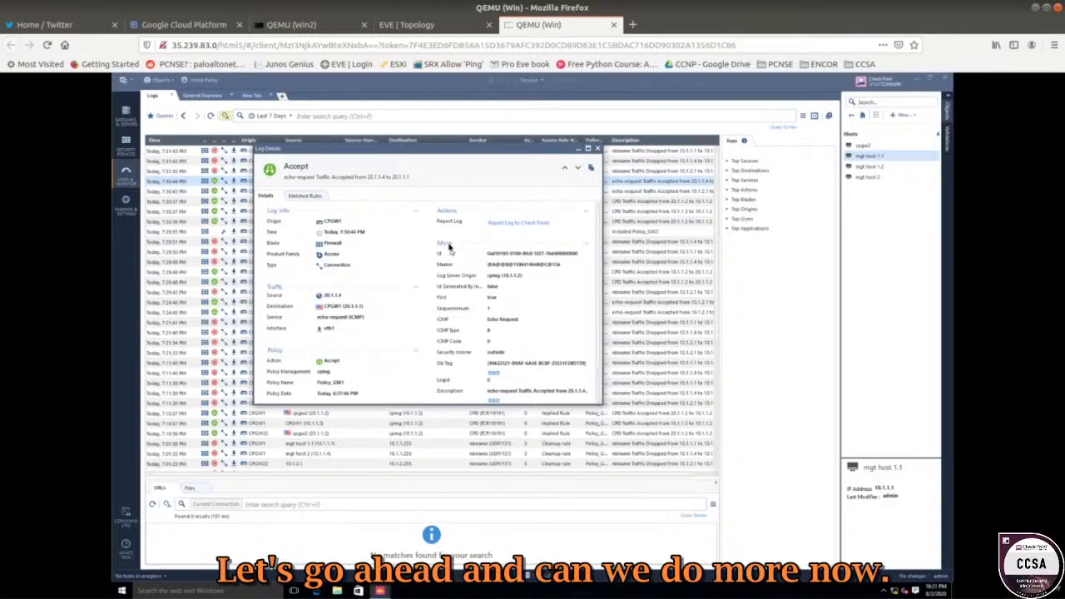
pyautogui.scroll(-1, 463, 315)
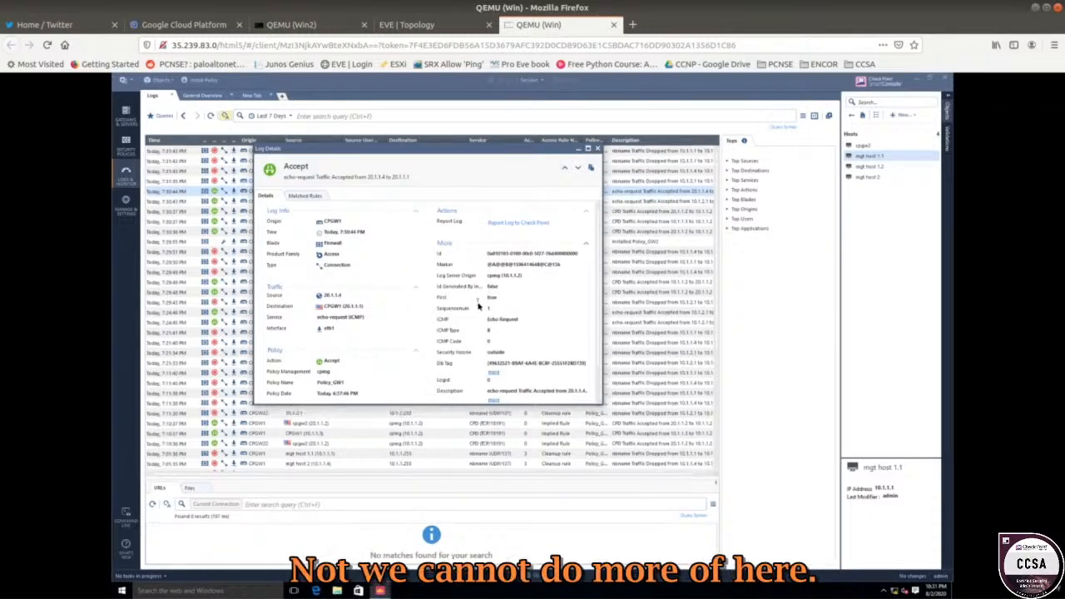
pyautogui.scroll(1, 374, 266)
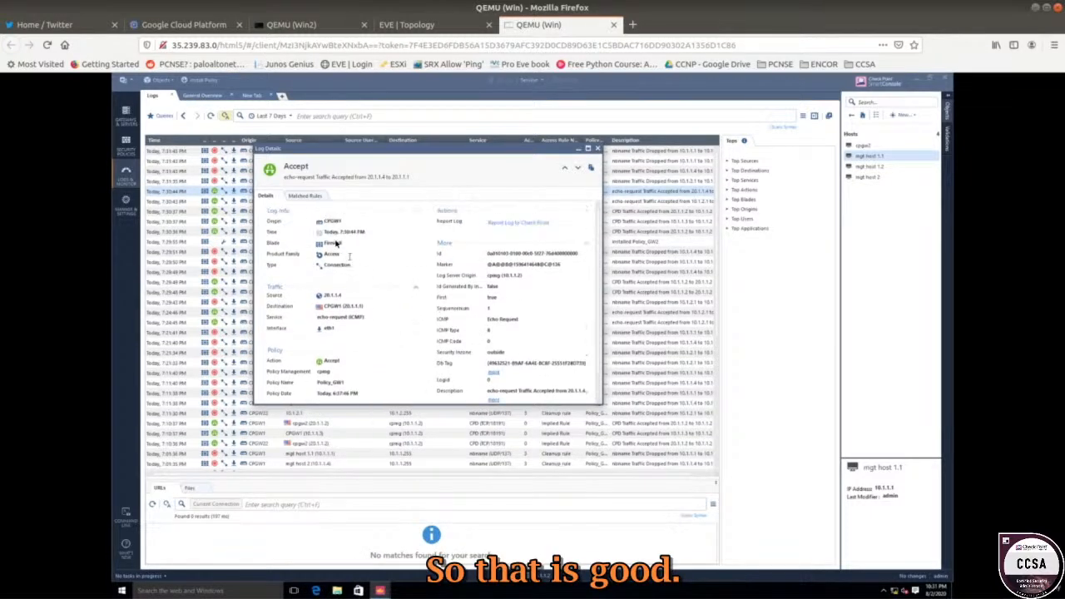
pyautogui.click(305, 196)
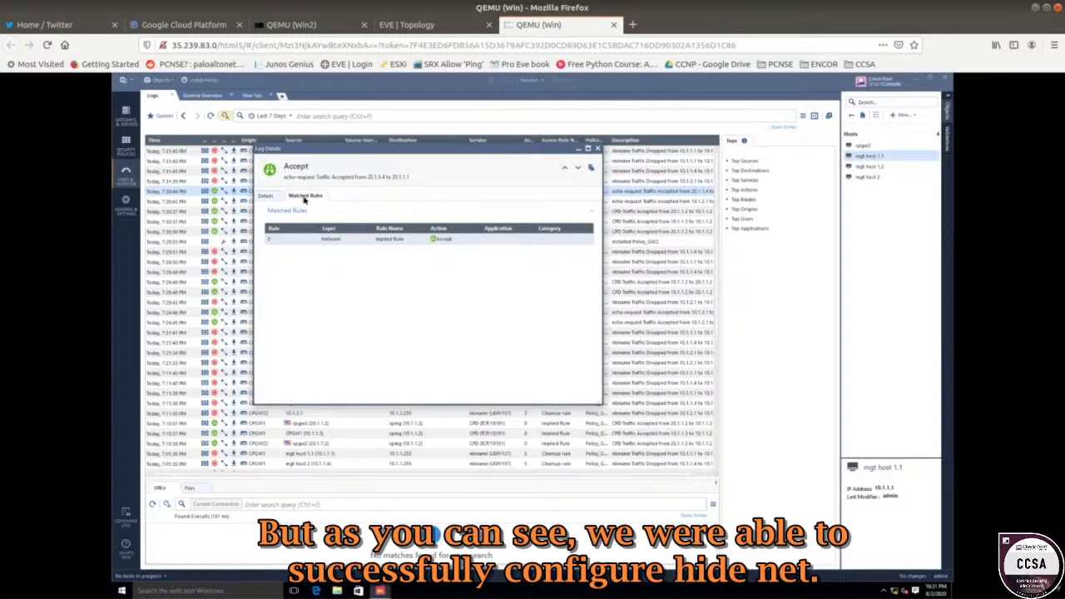
pyautogui.click(264, 198)
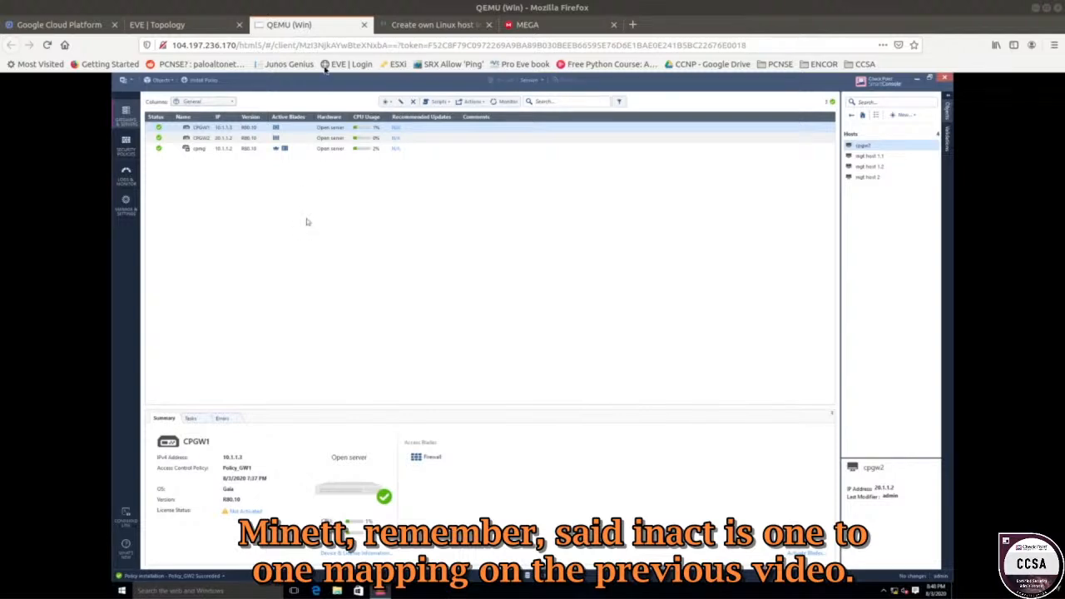
# Show the EVE lab topology with both gateways and the 20.1.1.4 NAT address.
pyautogui.click(192, 24)
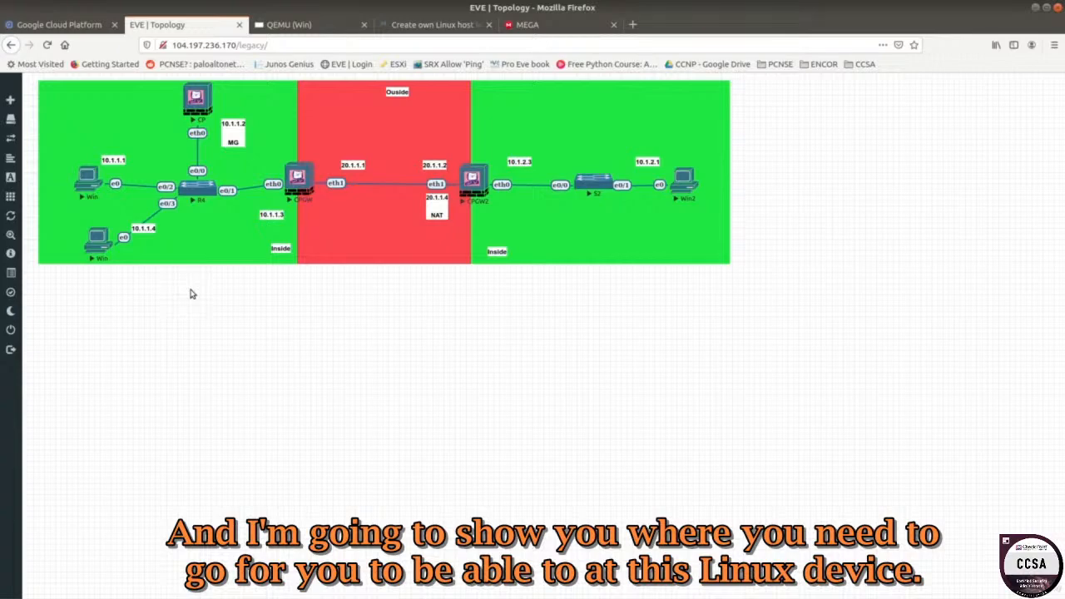
# Bring up the EVE 'Create own Linux host image' documentation page.
pyautogui.click(404, 26)
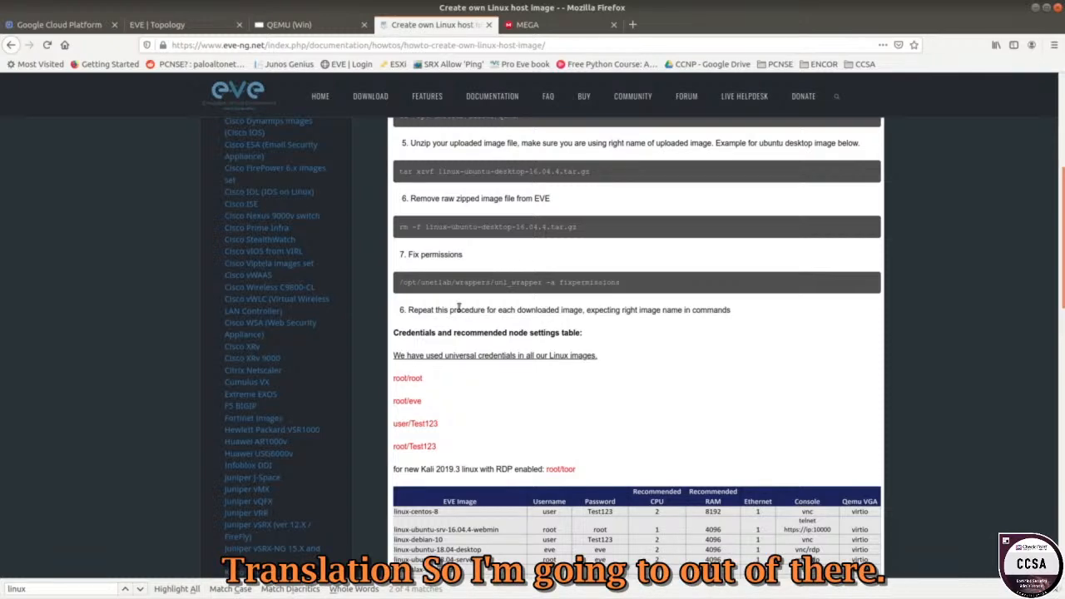
# Find 'Ready to GO Linux Images' and open the MEGA folder linux_images_for_eve_pro.
pyautogui.scroll(4, 532, 269)
pyautogui.scroll(3, 500, 271)
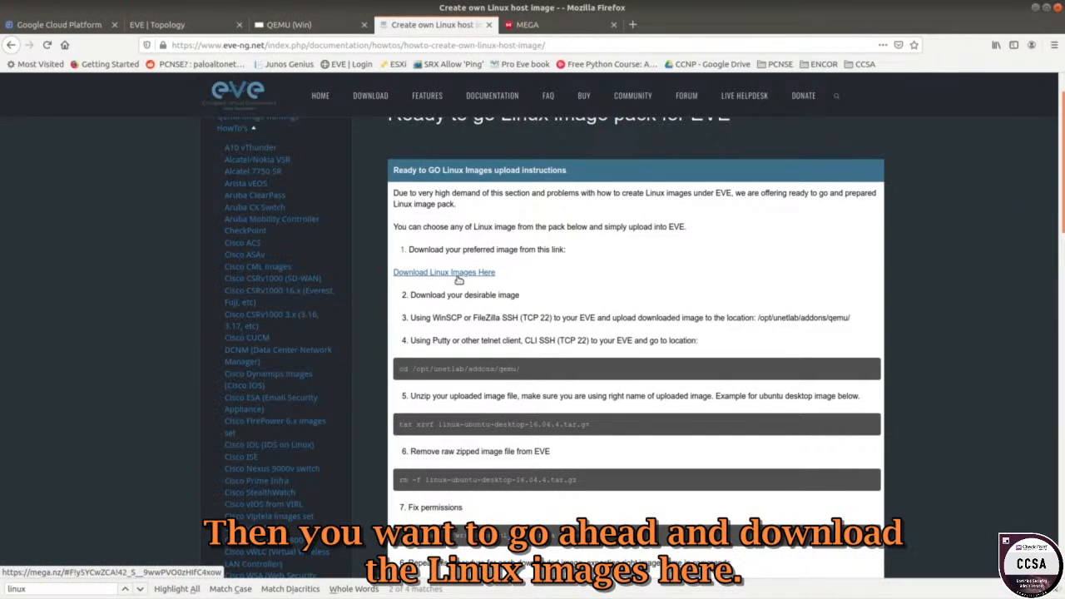
pyautogui.click(526, 25)
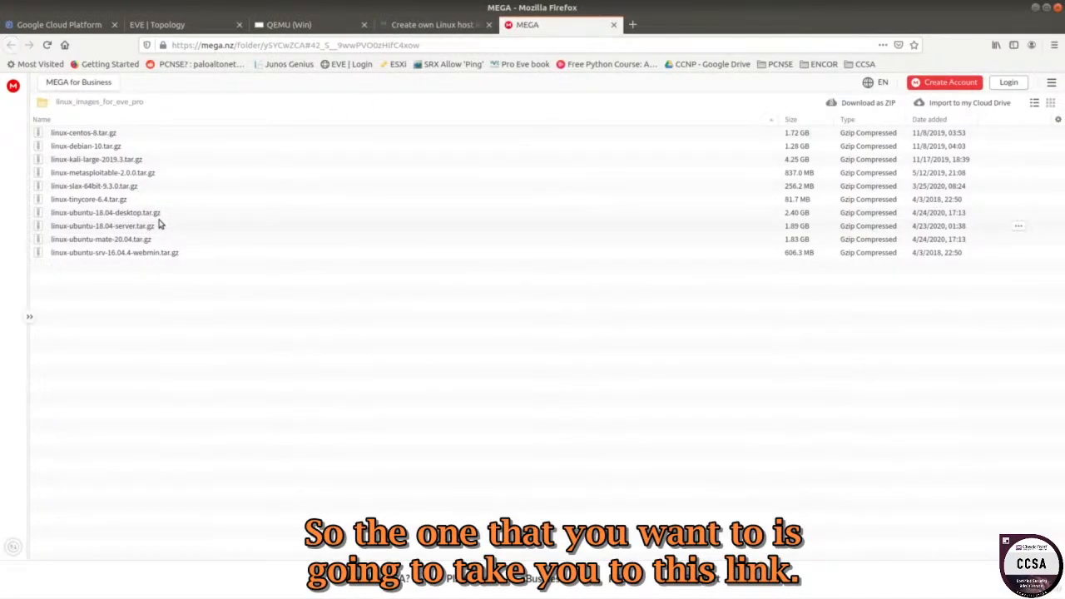
# Select linux-ubuntu-srv-16.04.4-webmin.tar.gz in MEGA, then return to the Linux host image guide.
pyautogui.click(70, 259)
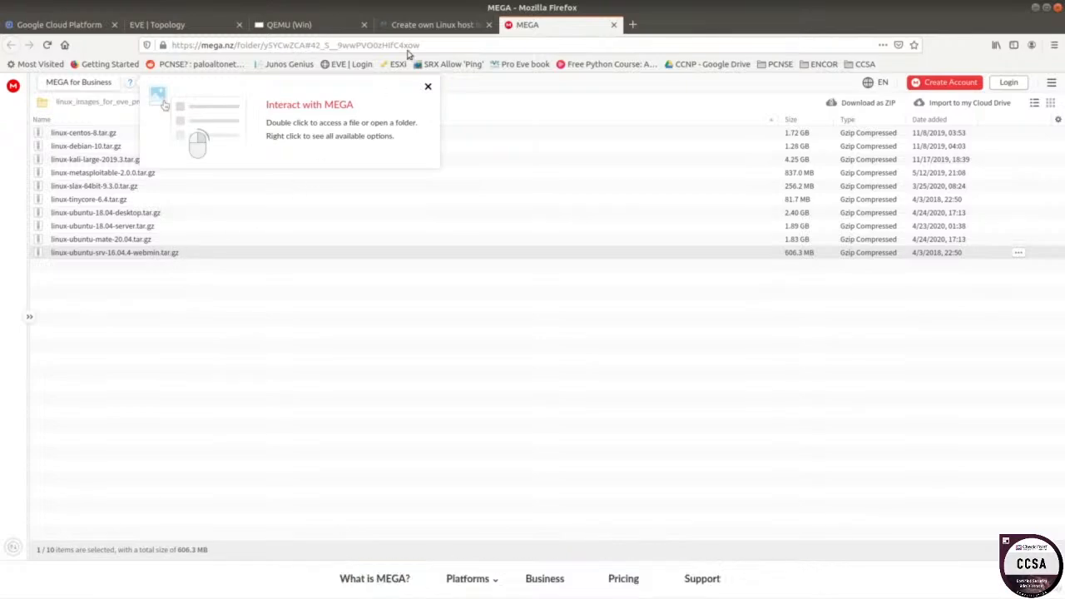
pyautogui.click(428, 24)
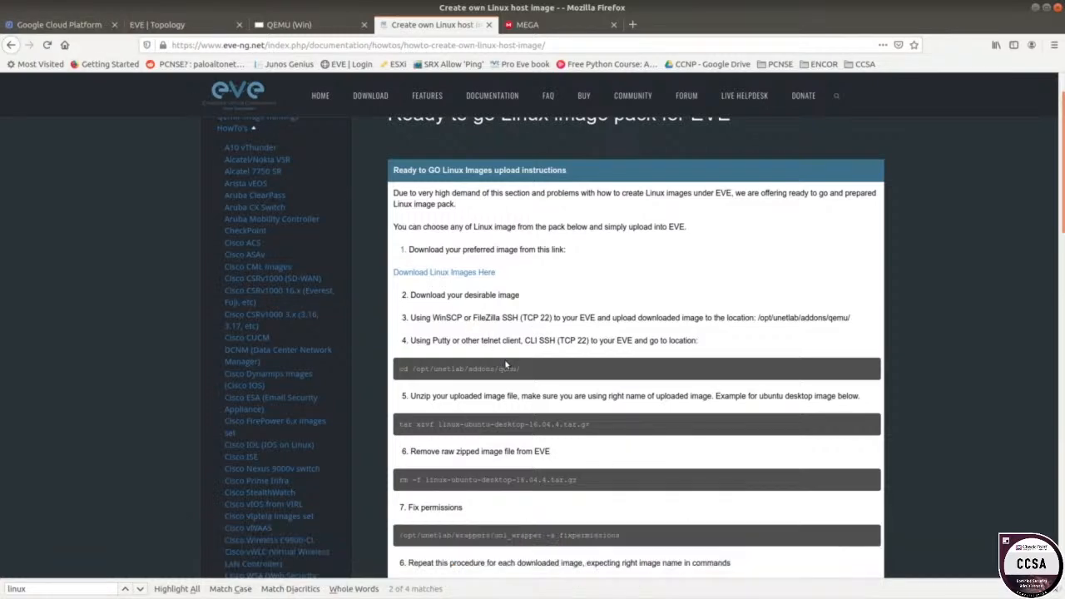
pyautogui.moveTo(522, 369); pyautogui.dragTo(399, 375)
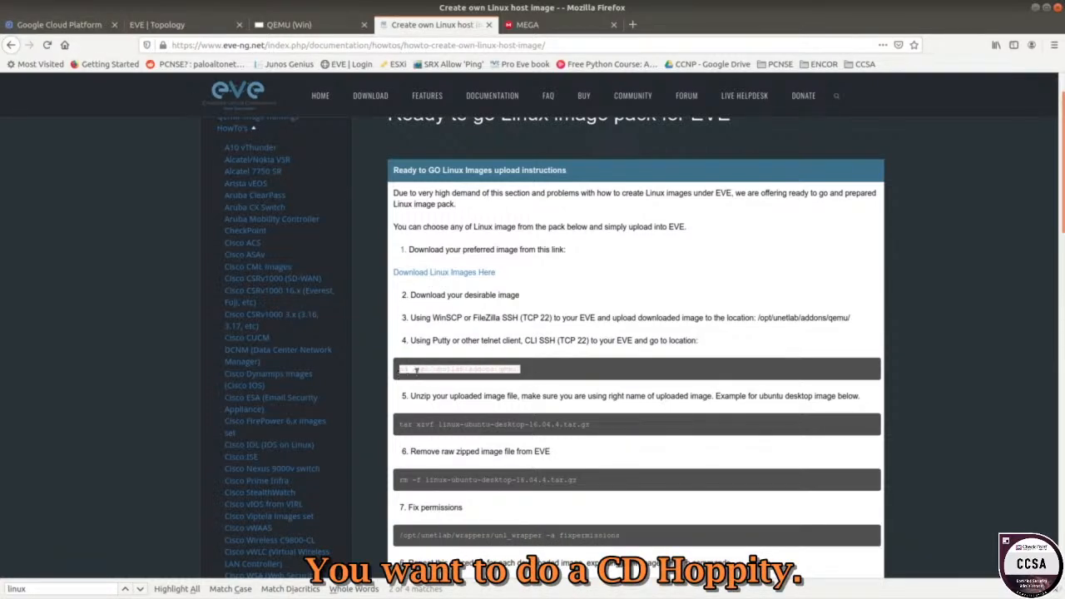
pyautogui.tripleClick(496, 369)
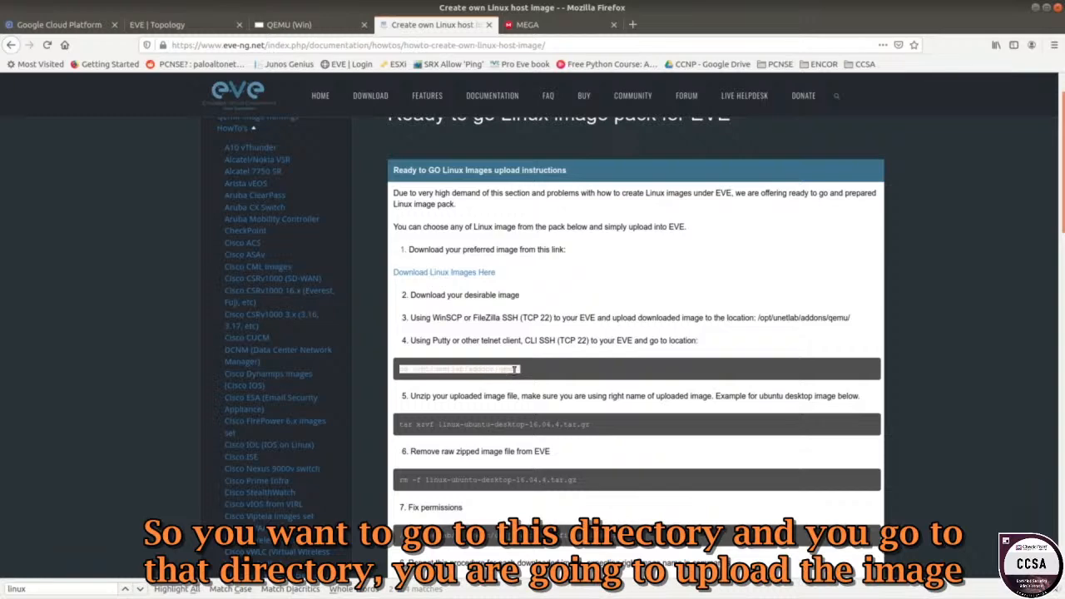
pyautogui.scroll(-1, 516, 369)
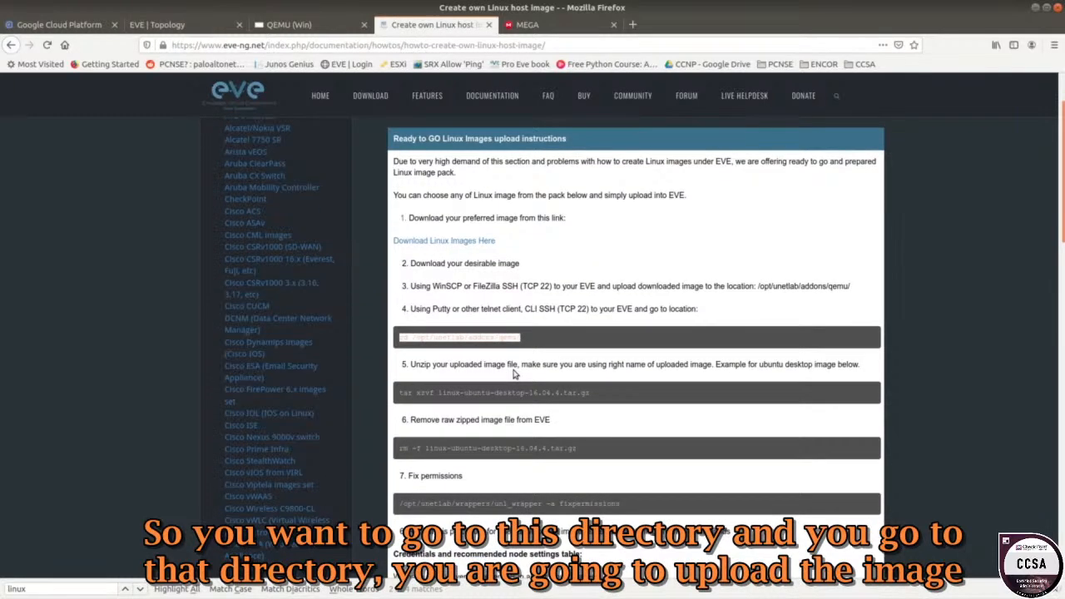
pyautogui.moveTo(545, 339); pyautogui.dragTo(403, 339)
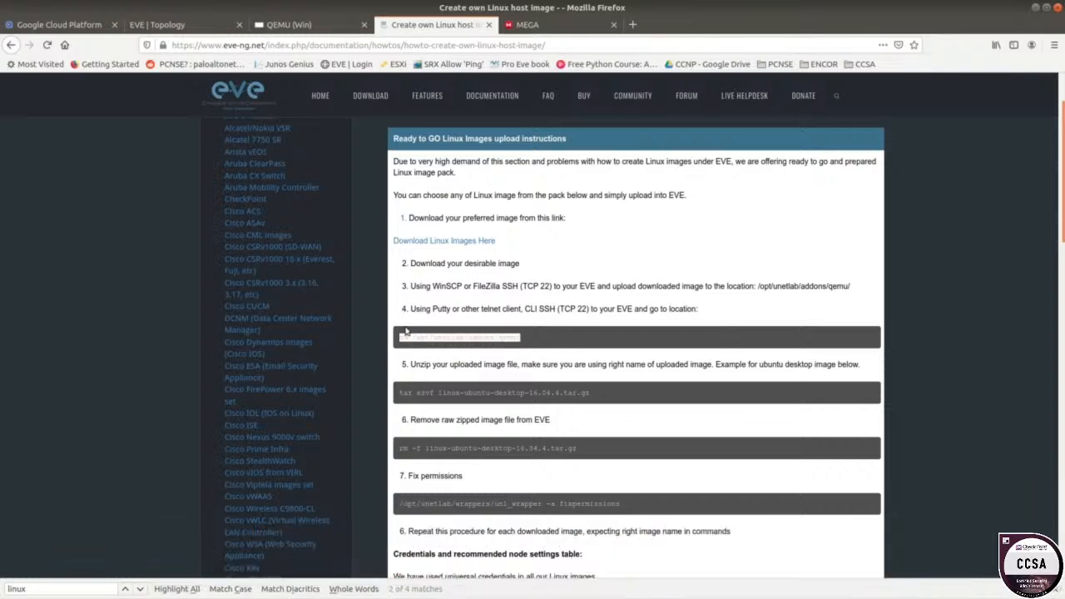
pyautogui.click(513, 30)
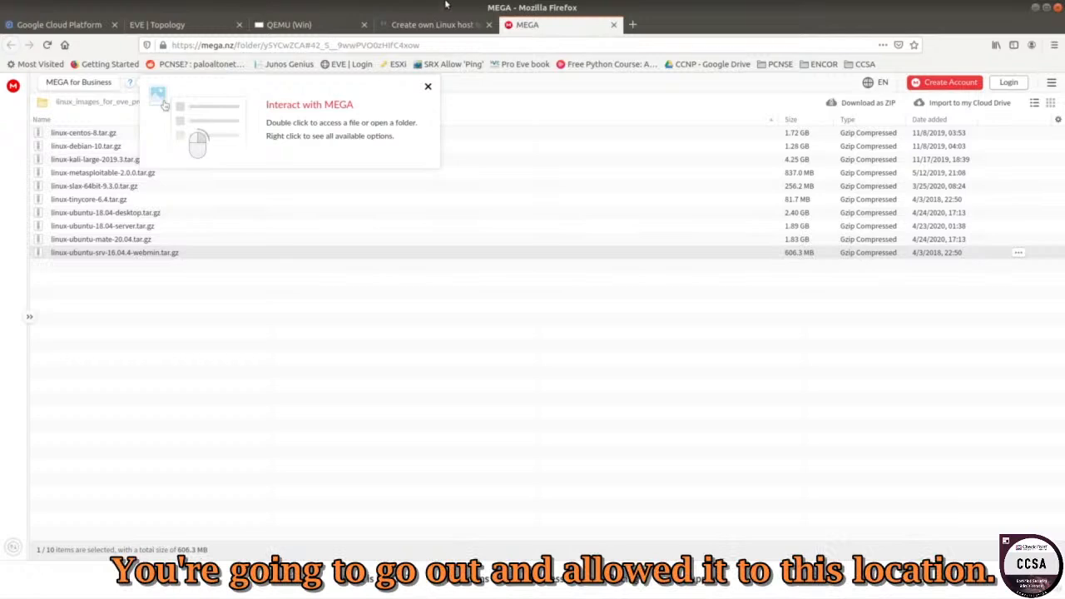
pyautogui.click(431, 25)
pyautogui.moveTo(525, 337); pyautogui.dragTo(609, 394)
pyautogui.scroll(-2, 499, 387)
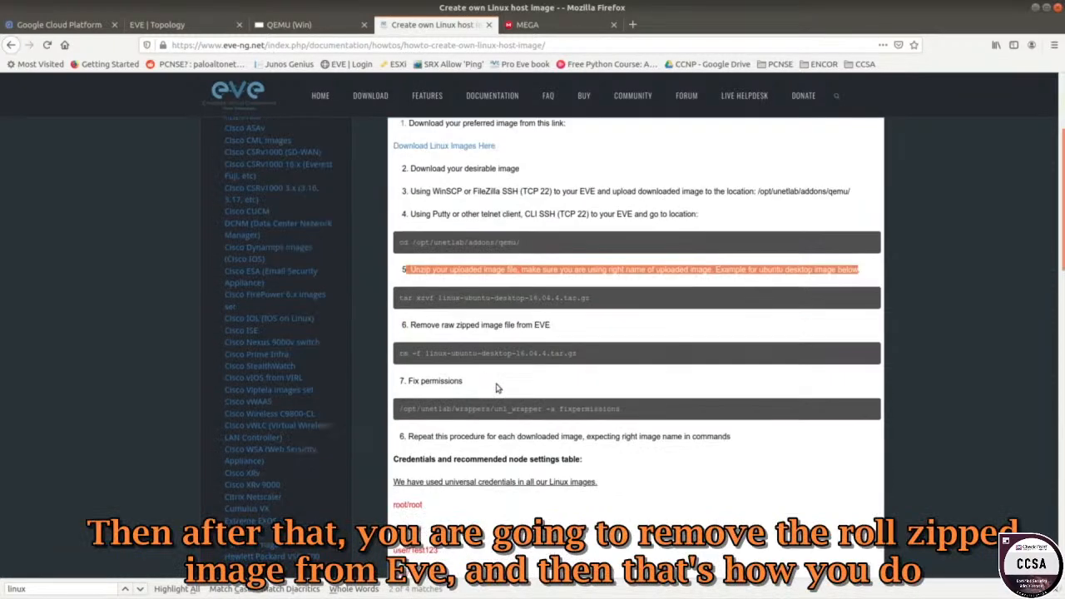
pyautogui.moveTo(410, 324); pyautogui.dragTo(562, 330)
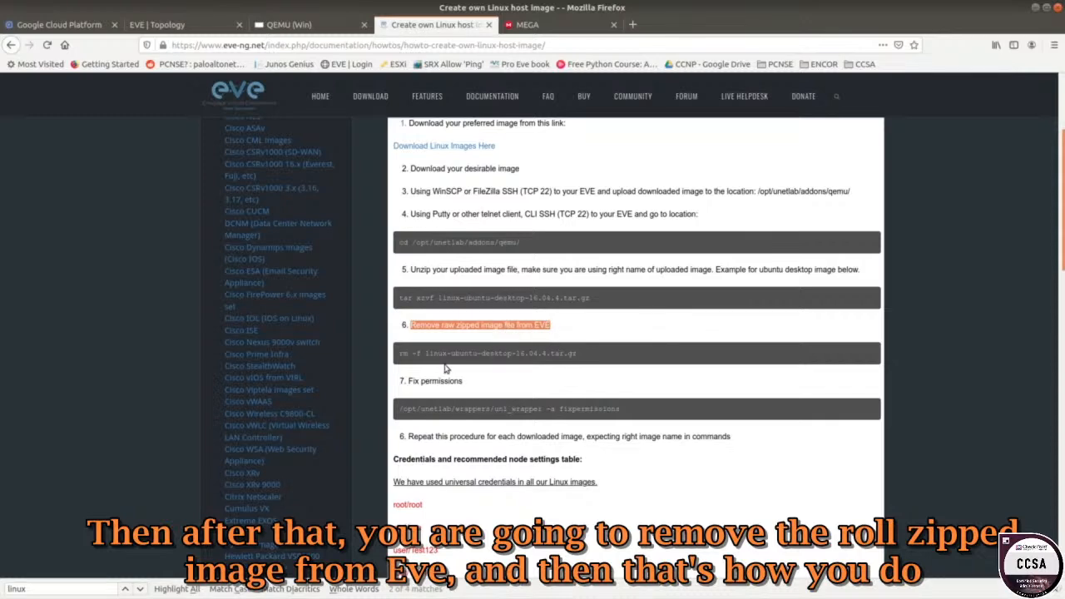
pyautogui.moveTo(398, 353); pyautogui.dragTo(581, 354)
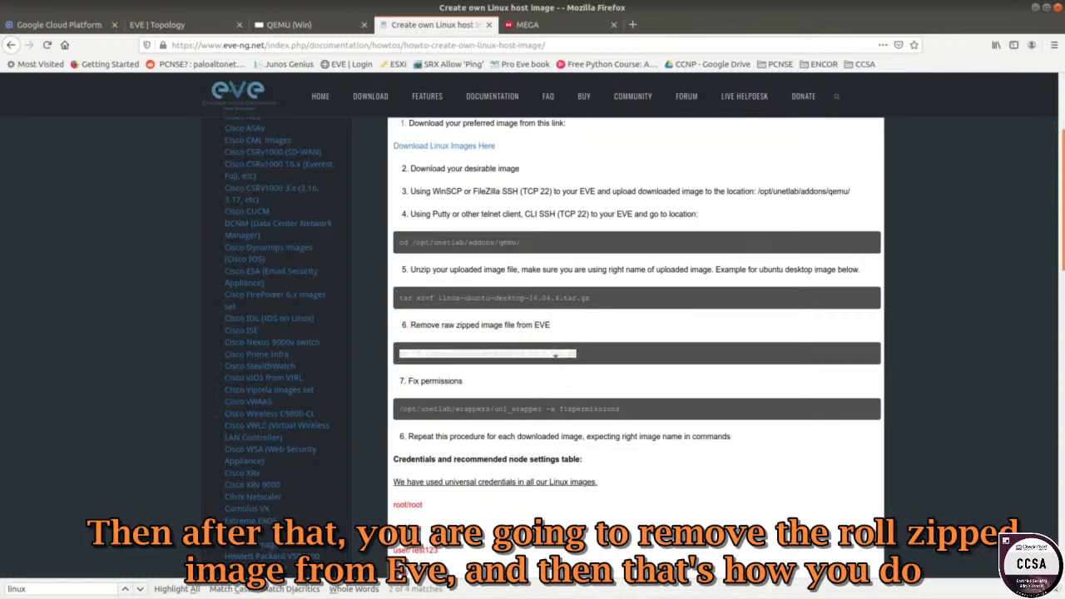
pyautogui.moveTo(468, 389); pyautogui.dragTo(620, 409)
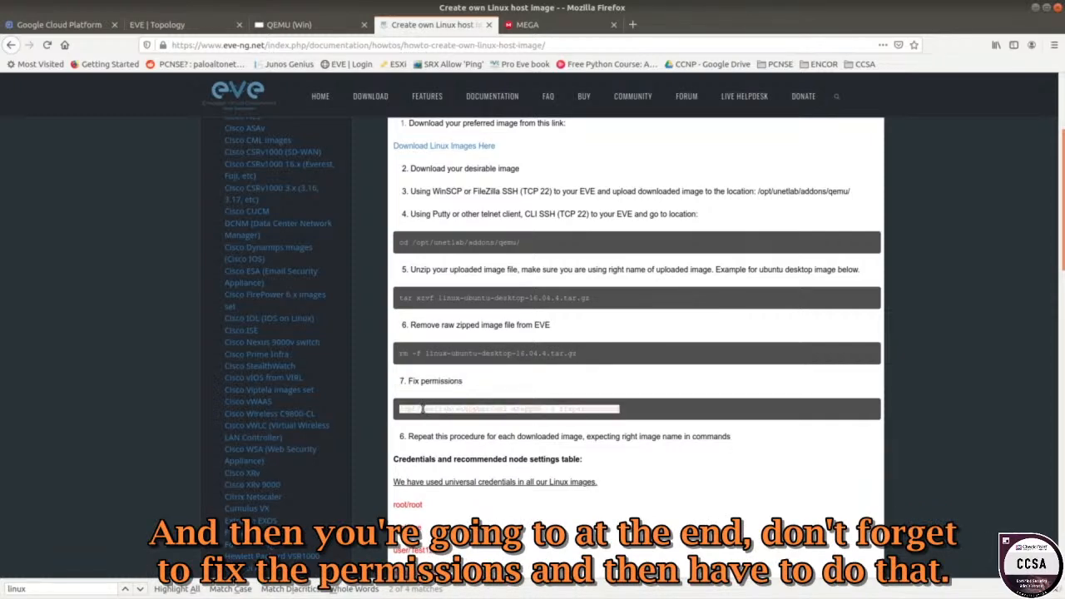
pyautogui.scroll(-2, 423, 409)
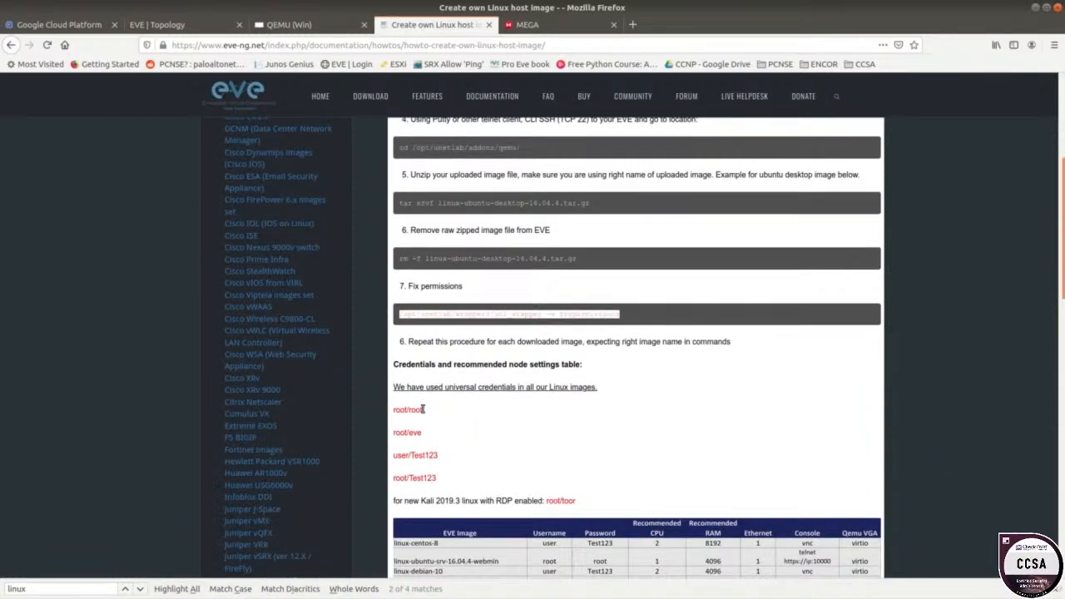
pyautogui.scroll(-2, 424, 409)
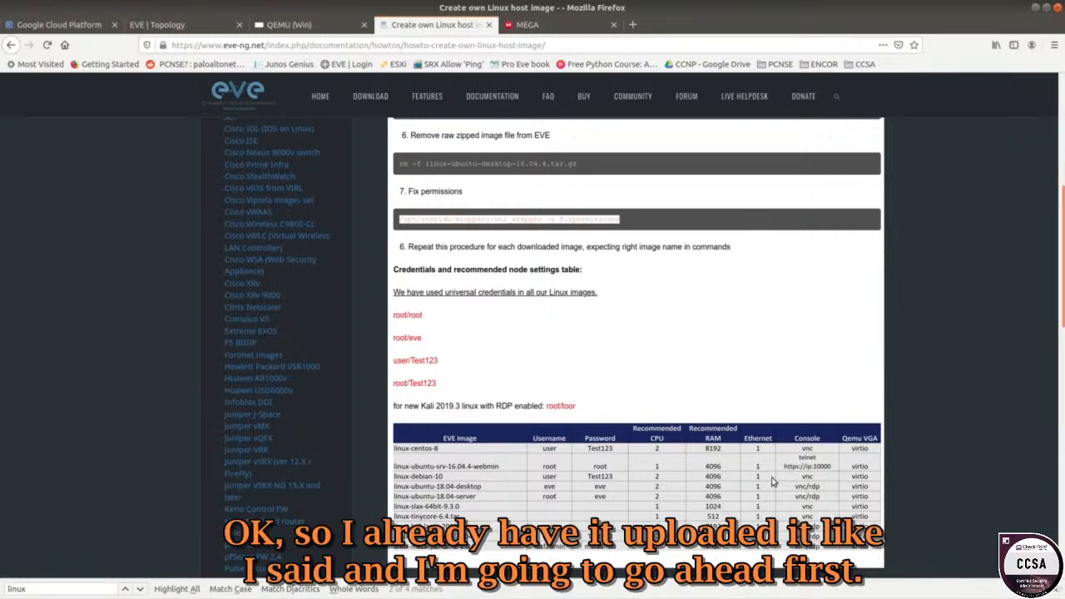
# Stop the R4 switch in the EVE lab topology.
pyautogui.click(306, 25)
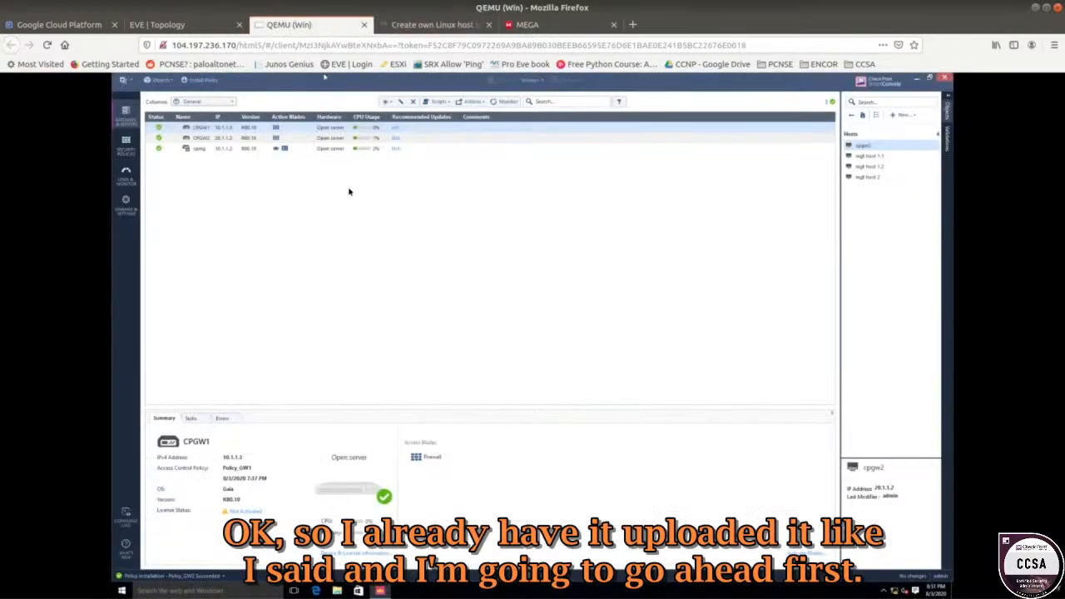
pyautogui.click(209, 27)
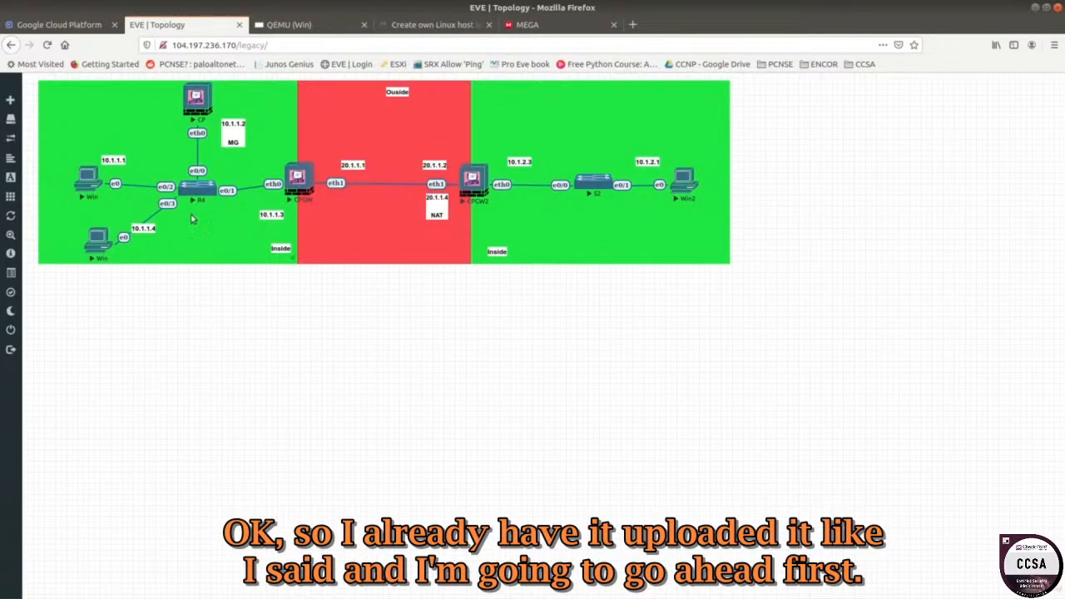
pyautogui.rightClick(201, 185)
pyautogui.click(236, 210)
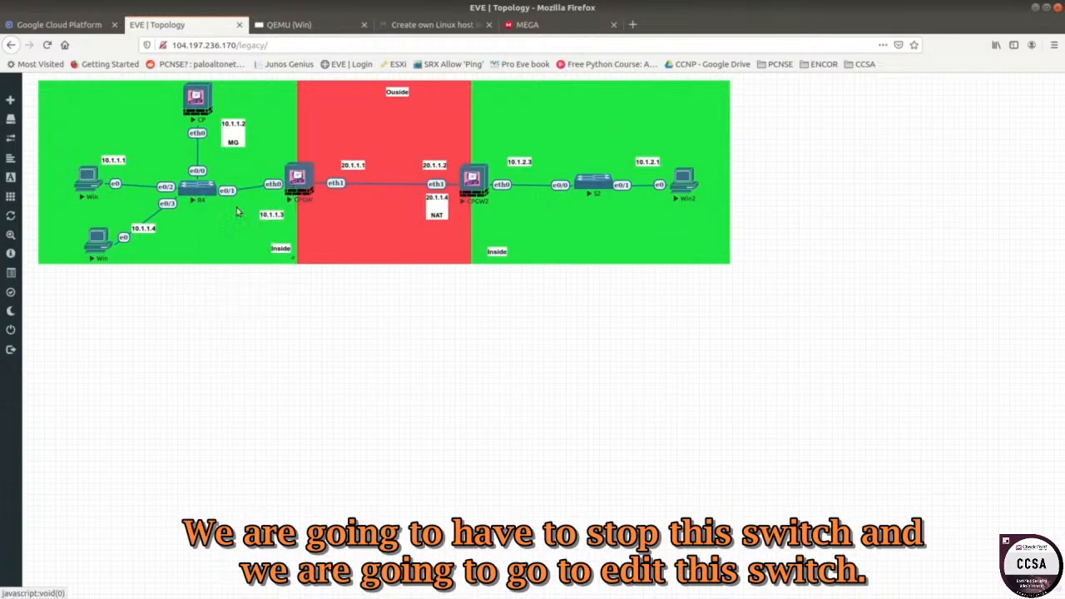
# Edit R4's node settings to 2 Ethernet portgroups and save them.
pyautogui.rightClick(200, 189)
pyautogui.click(241, 226)
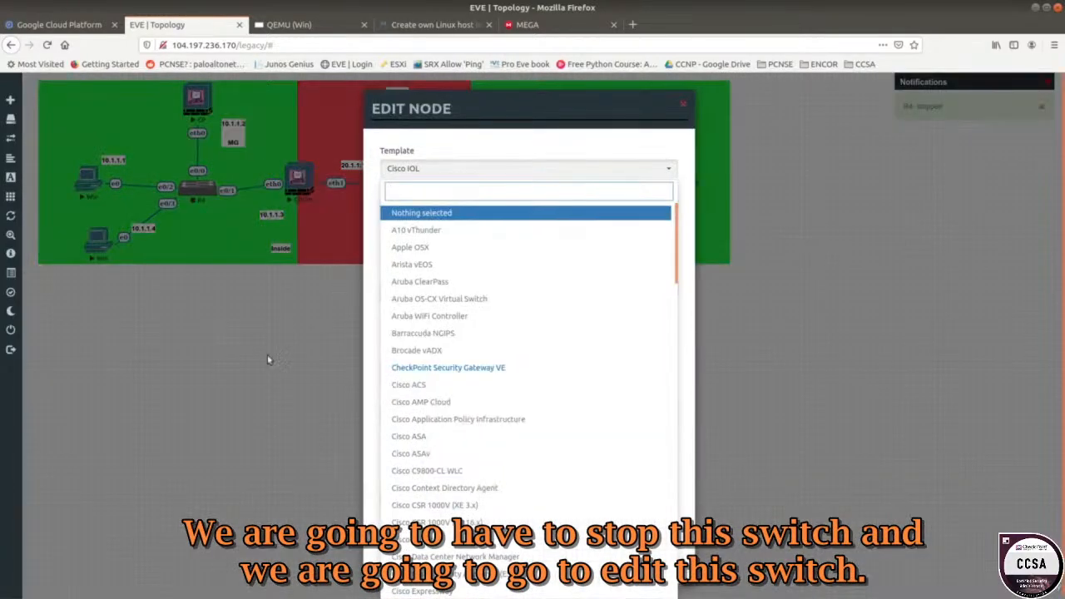
pyautogui.click(266, 361)
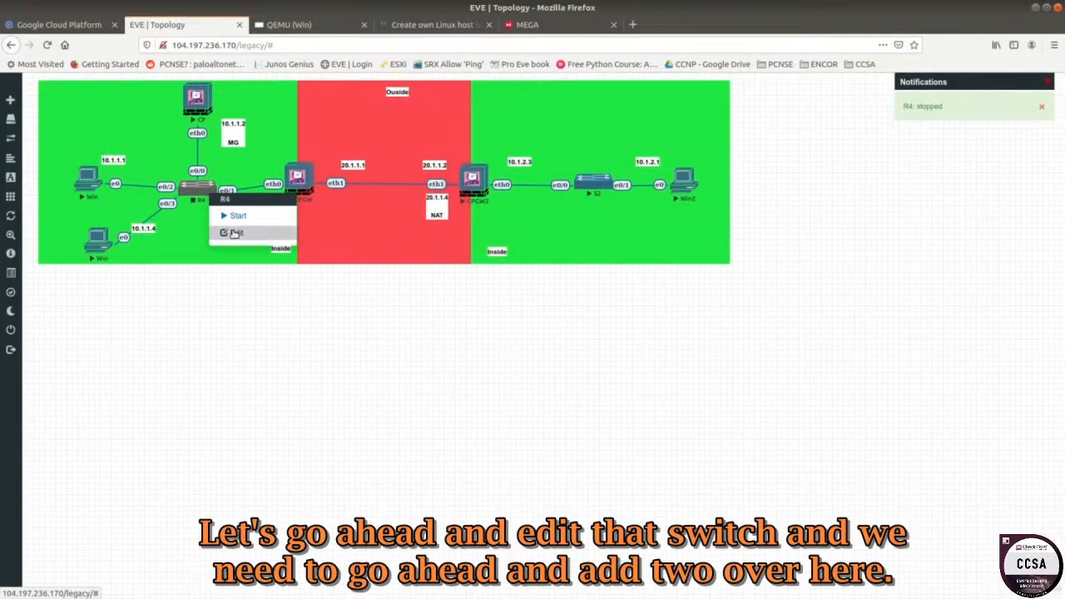
pyautogui.click(235, 232)
pyautogui.click(491, 168)
pyautogui.click(492, 156)
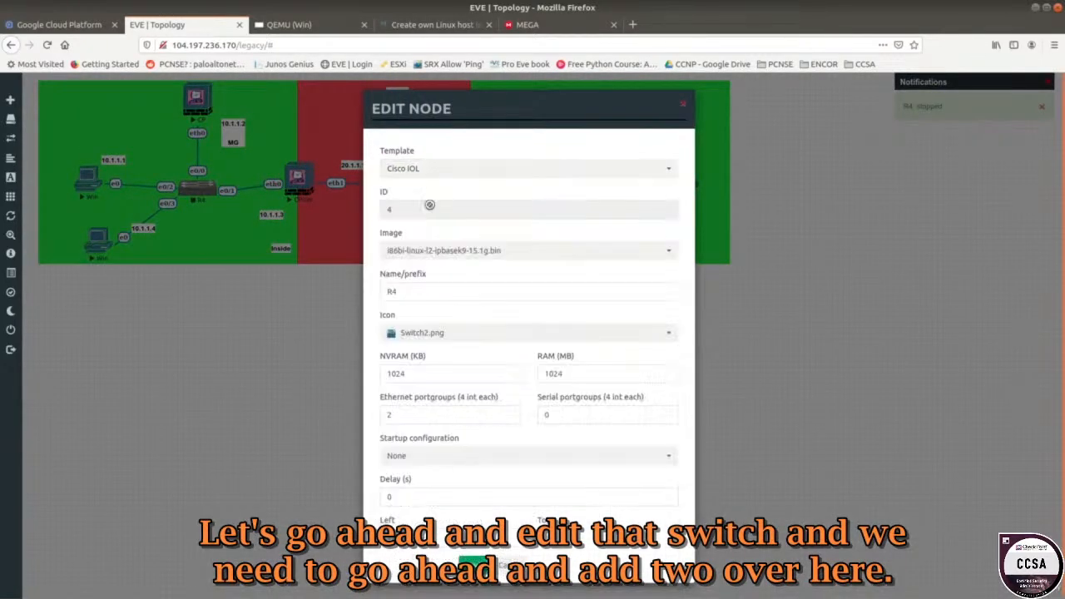
pyautogui.doubleClick(406, 414)
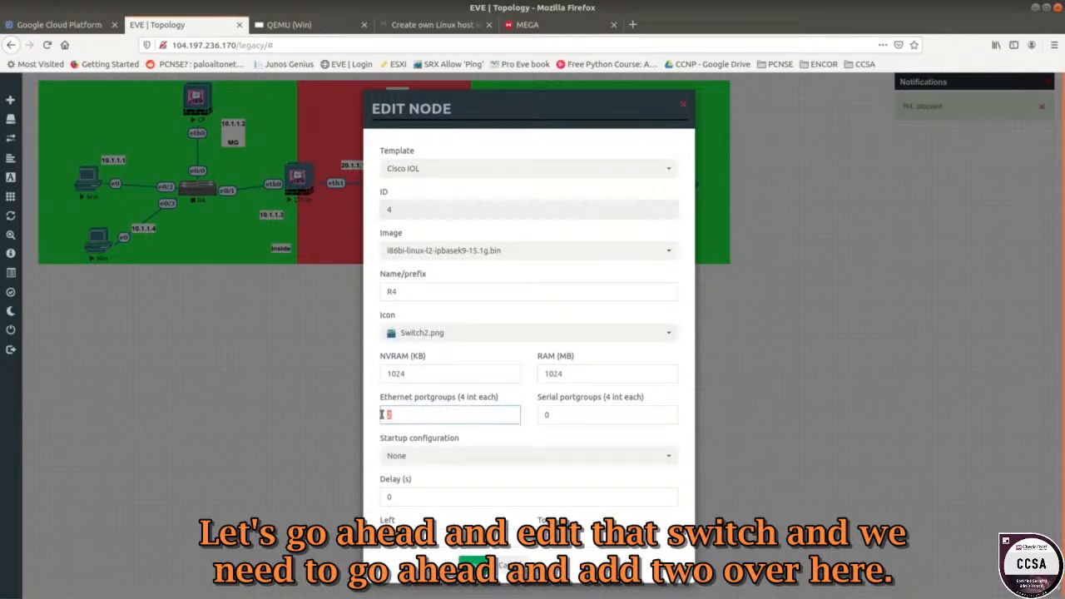
pyautogui.write('2')
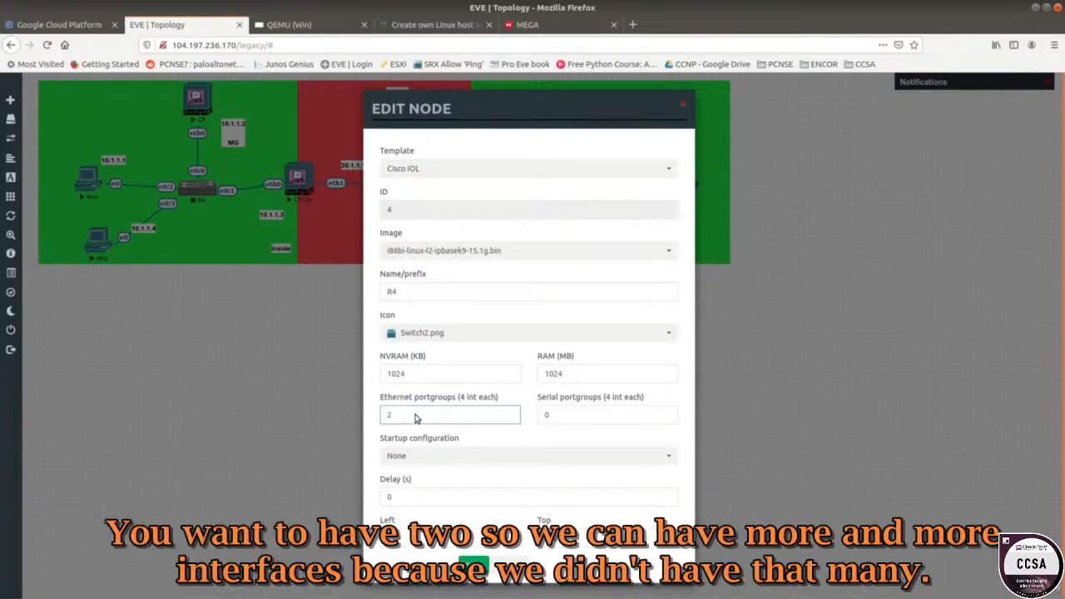
pyautogui.click(509, 357)
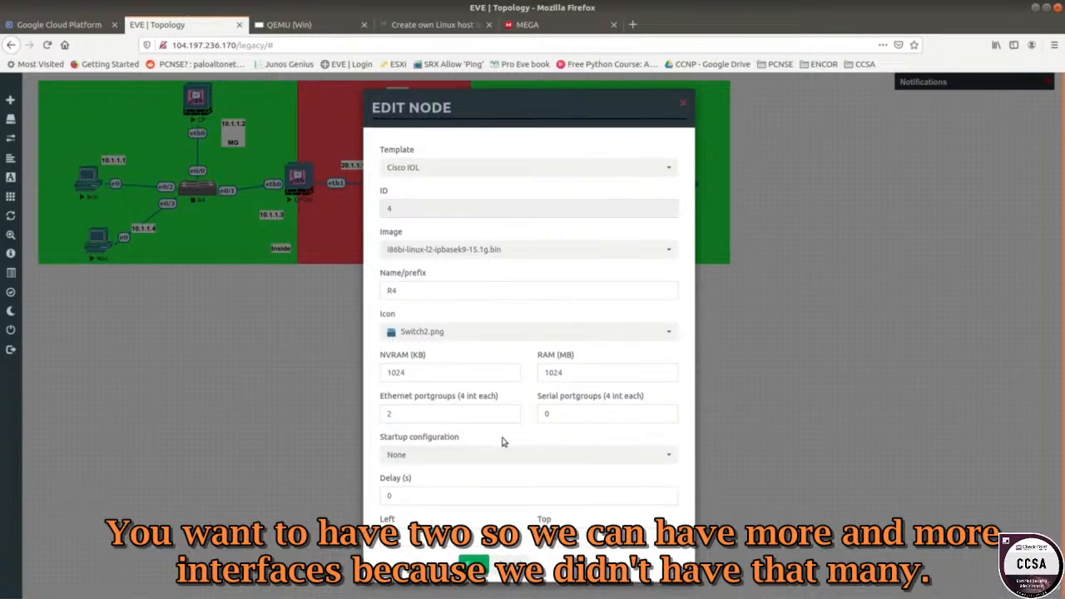
pyautogui.click(473, 564)
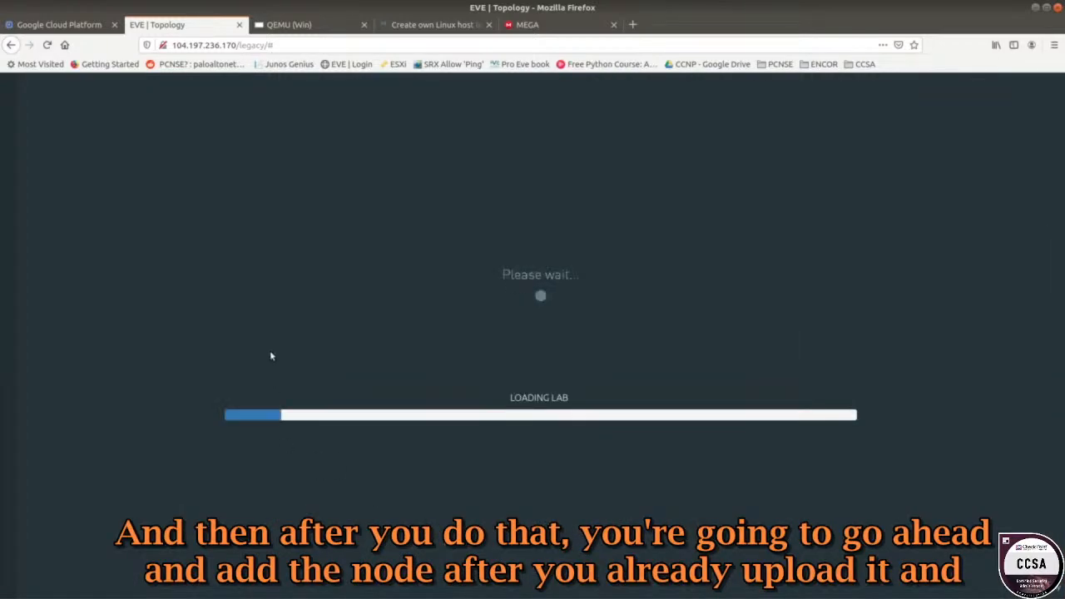
# Add a new node to the lab using the Linux template.
pyautogui.rightClick(277, 338)
pyautogui.click(298, 364)
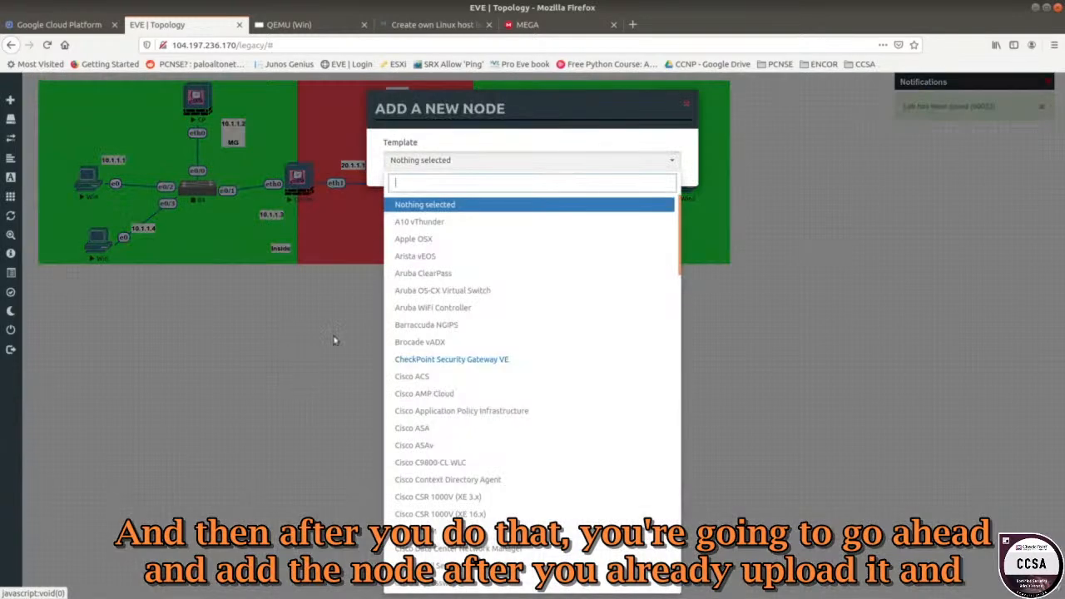
pyautogui.click(432, 24)
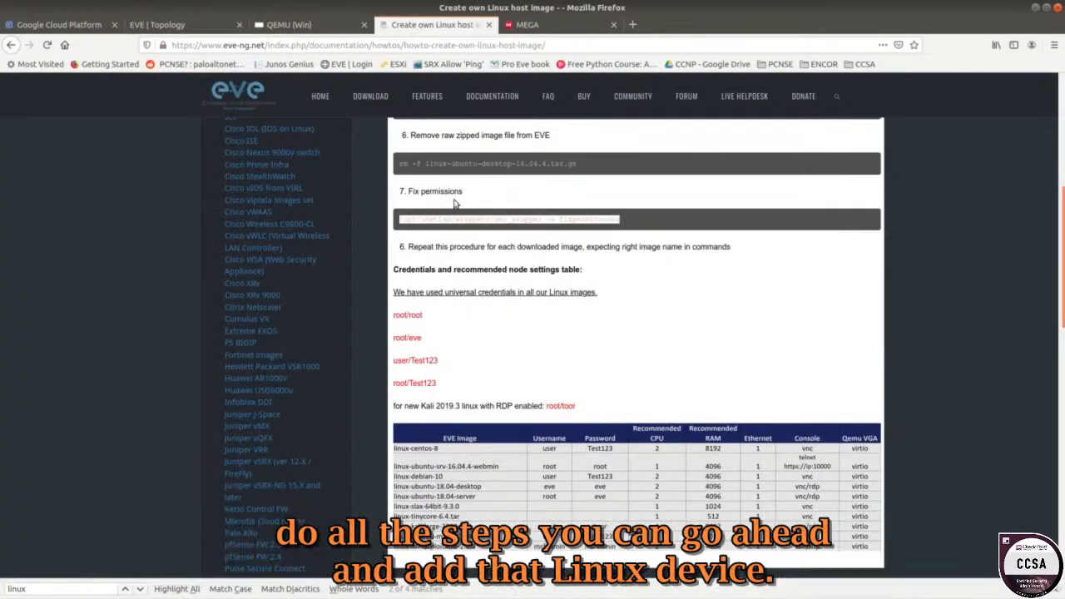
pyautogui.click(341, 30)
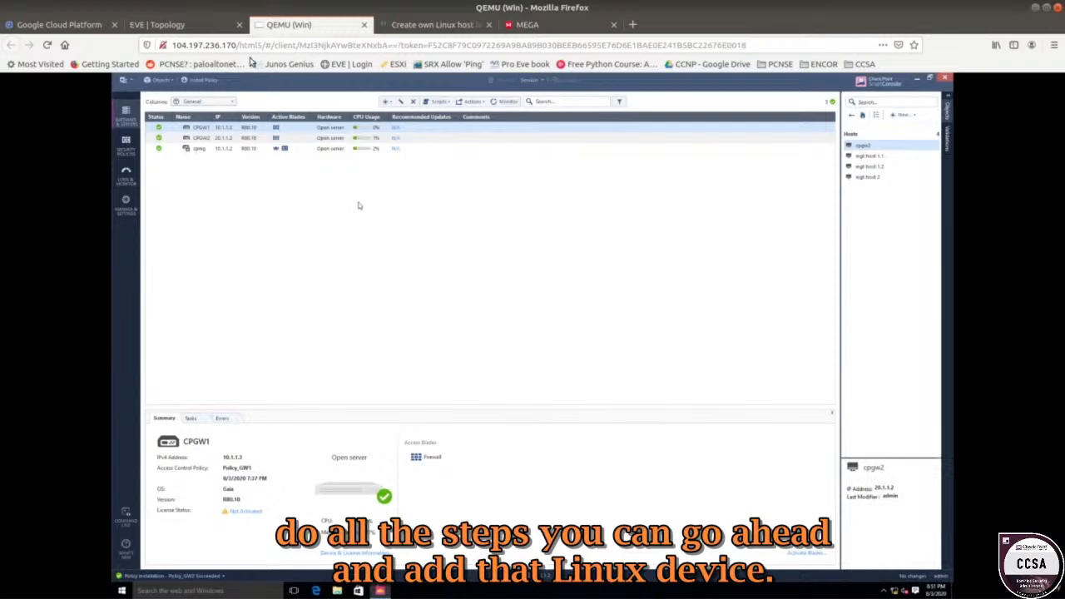
pyautogui.click(198, 32)
pyautogui.click(455, 183)
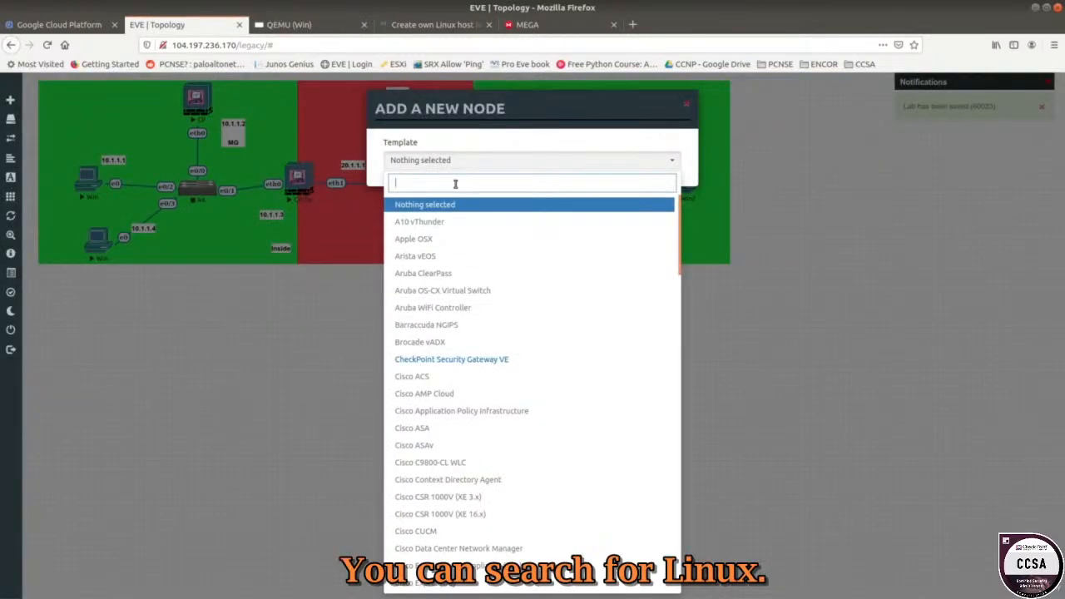
pyautogui.write('linux')
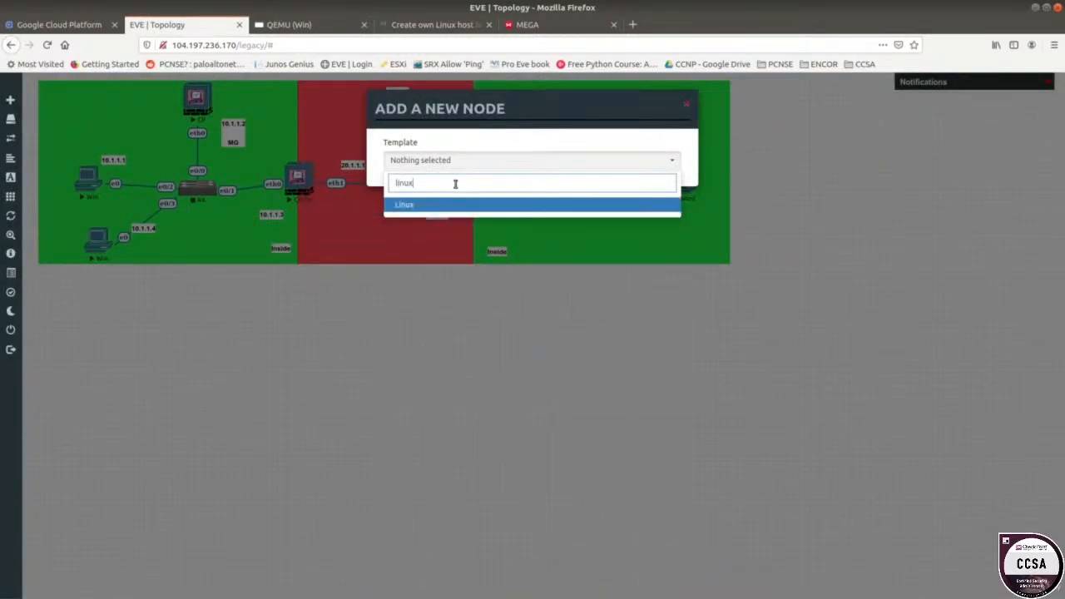
pyautogui.click(451, 205)
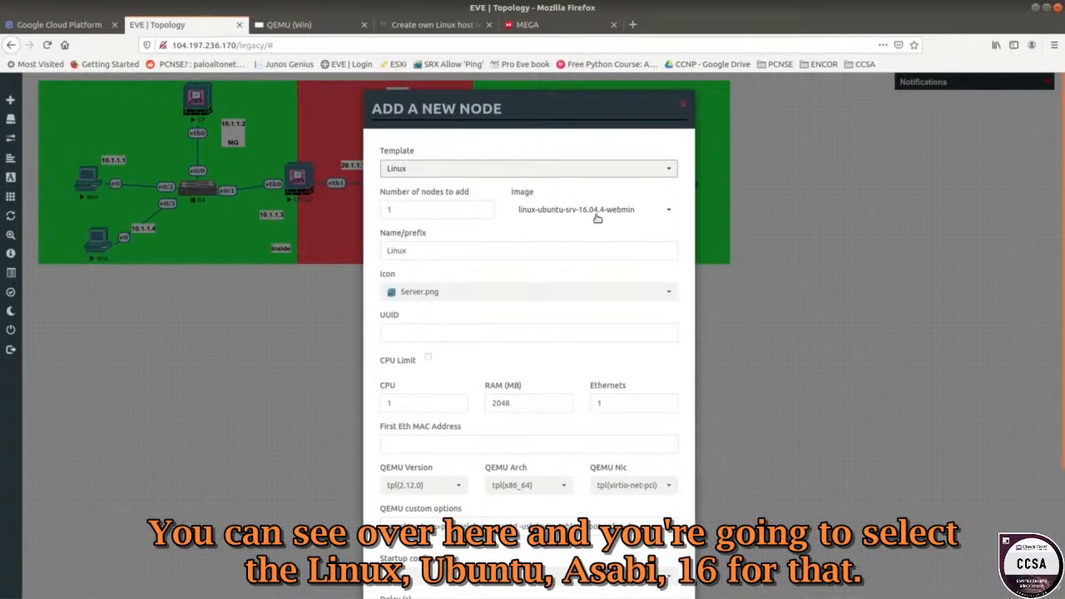
# Give the Linux node 3 CPUs and 4048 MB RAM, and save it.
pyautogui.click(398, 402)
pyautogui.moveTo(399, 402); pyautogui.dragTo(348, 395)
pyautogui.write('3')
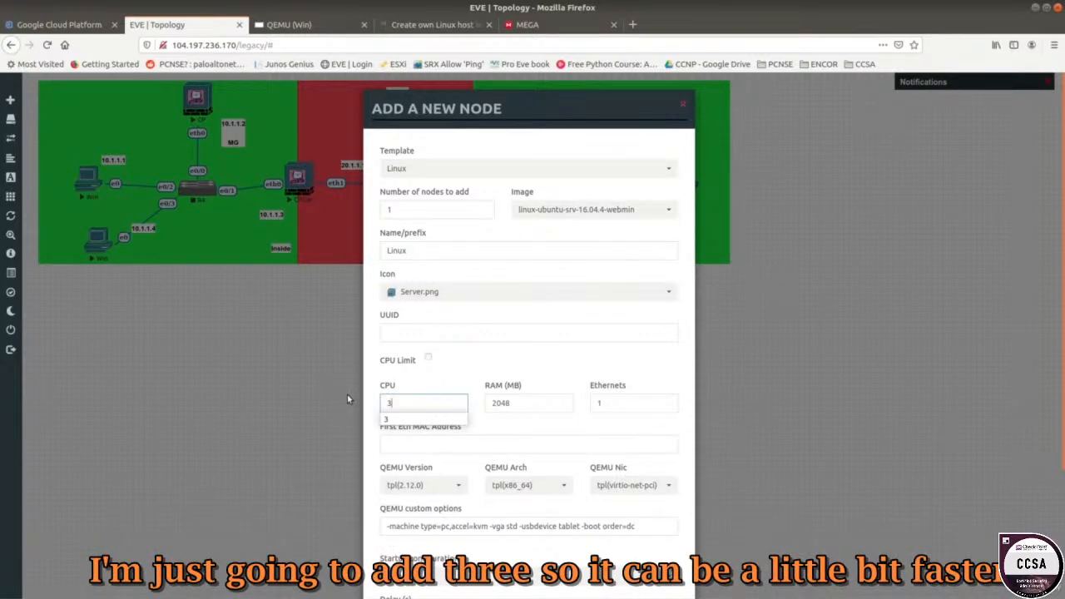
pyautogui.click(495, 404)
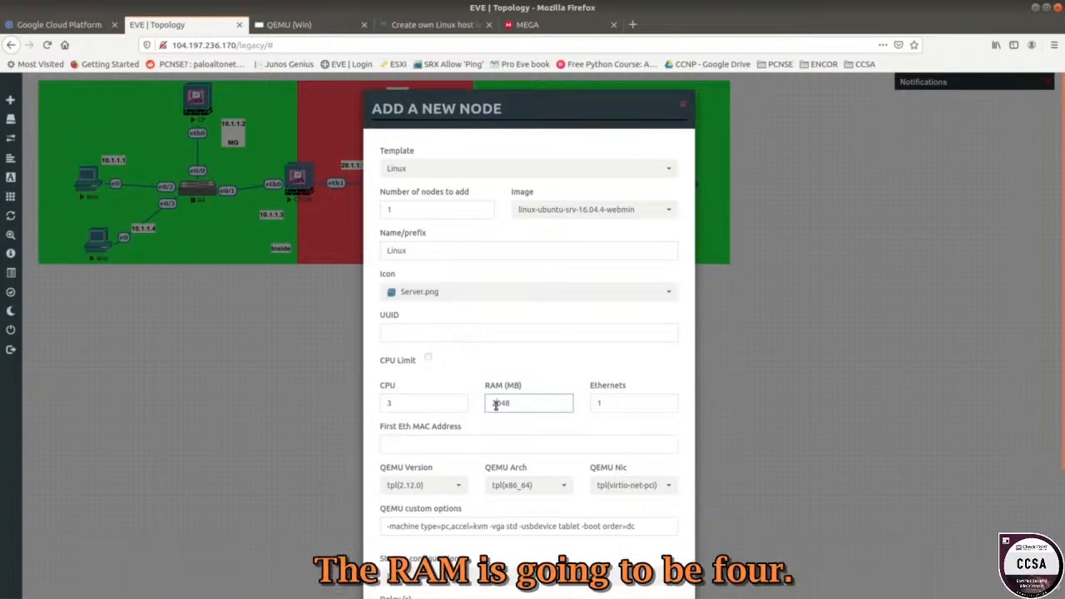
pyautogui.scroll(-3, 390, 499)
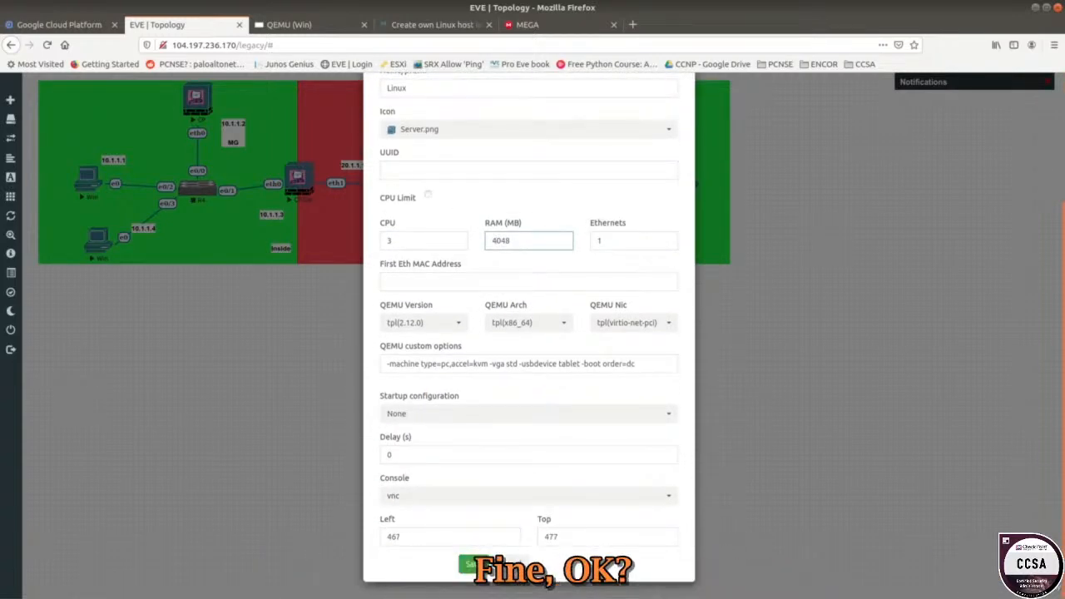
pyautogui.click(471, 563)
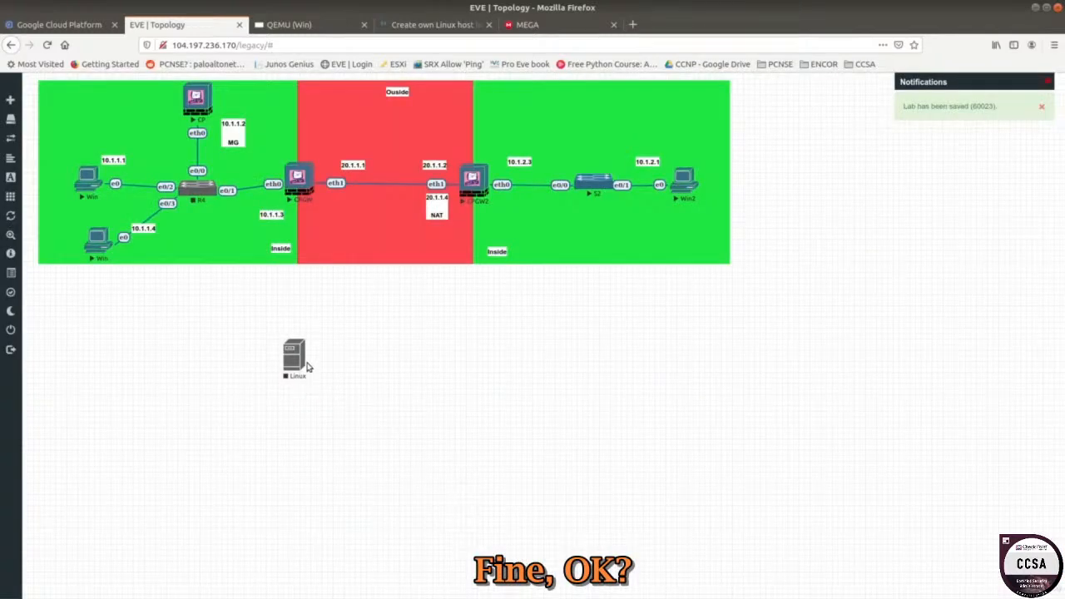
# Position the Linux node and place a copied address label beside it, edited to 10.1.1.6.
pyautogui.moveTo(220, 335); pyautogui.dragTo(204, 312)
pyautogui.rightClick(266, 218)
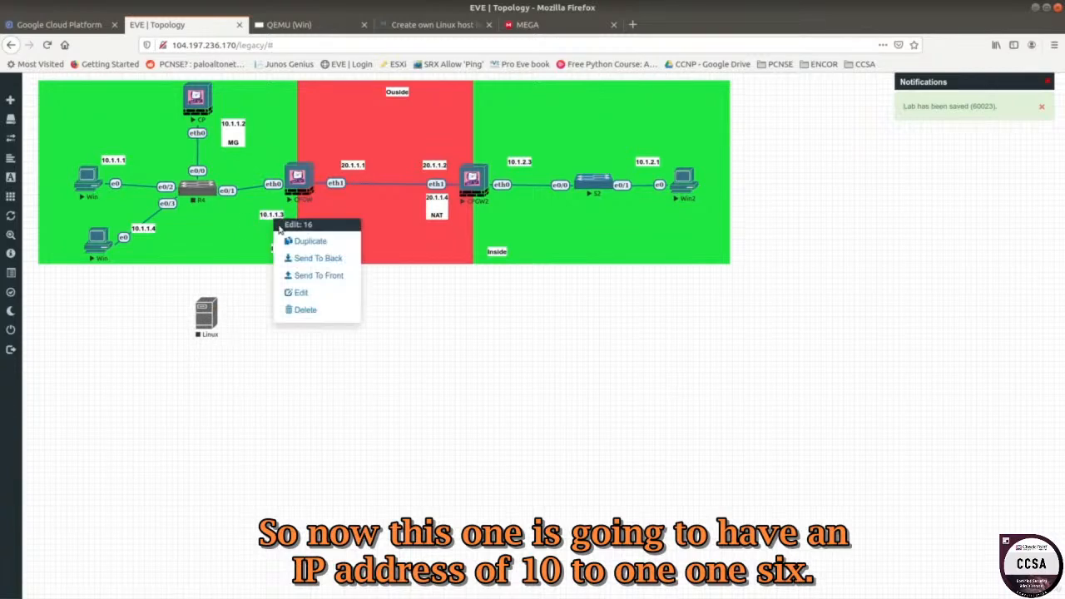
pyautogui.click(283, 266)
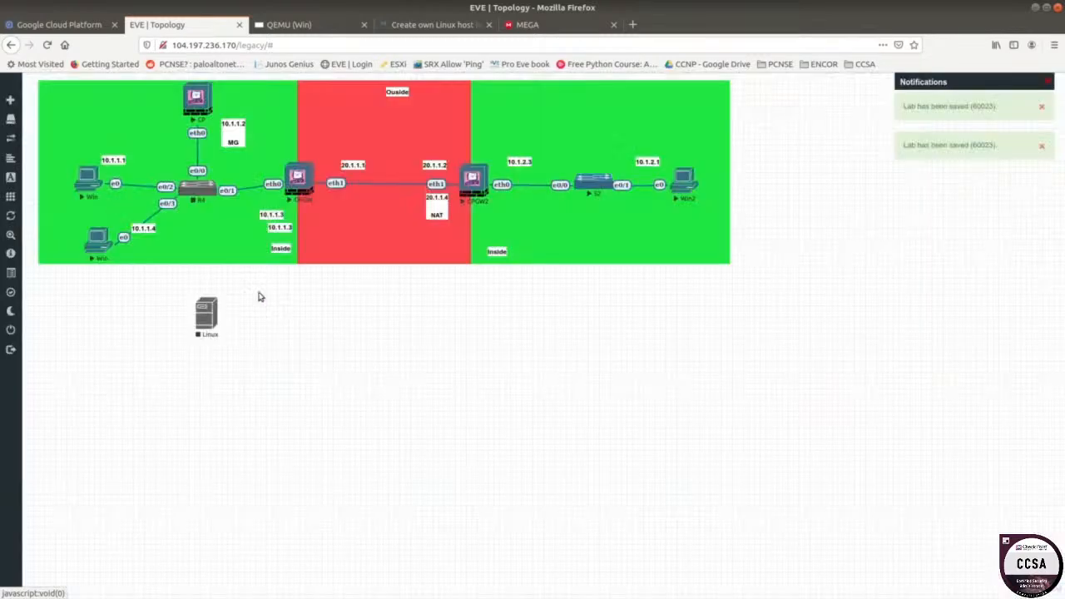
pyautogui.moveTo(278, 232); pyautogui.dragTo(242, 301)
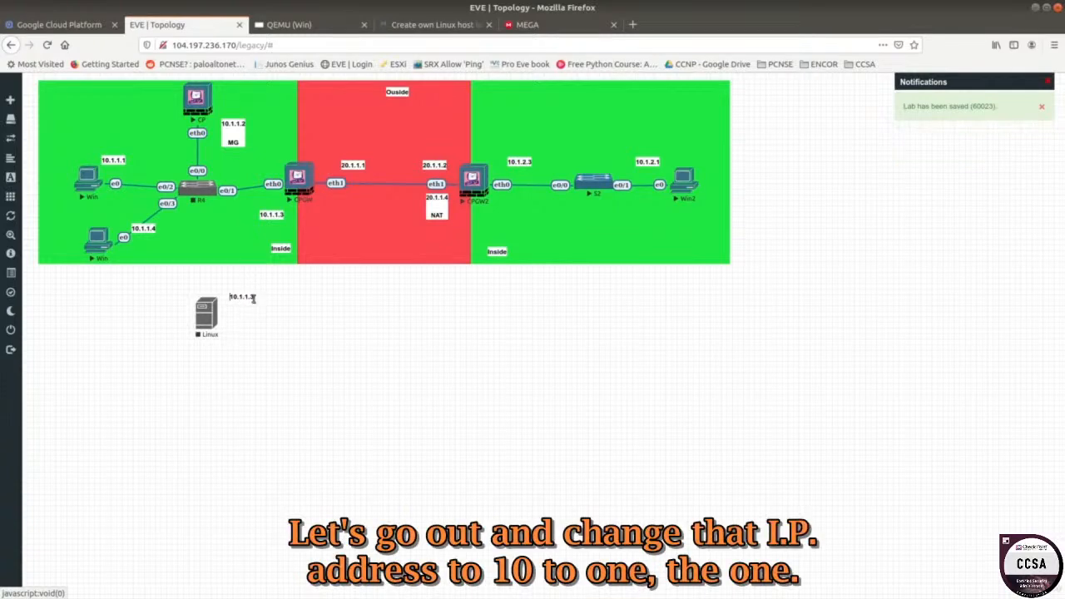
pyautogui.click(254, 297)
pyautogui.press('BackSpace')
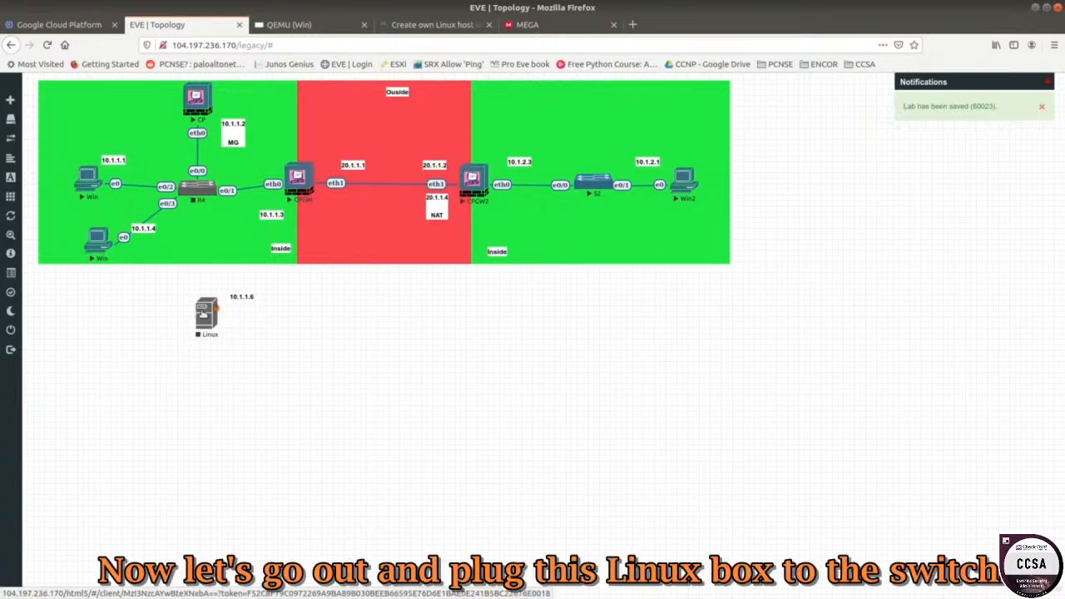
# Link the Linux node's e0 to R4's e1/0 and align the node directly below R4.
pyautogui.moveTo(210, 310); pyautogui.dragTo(197, 186)
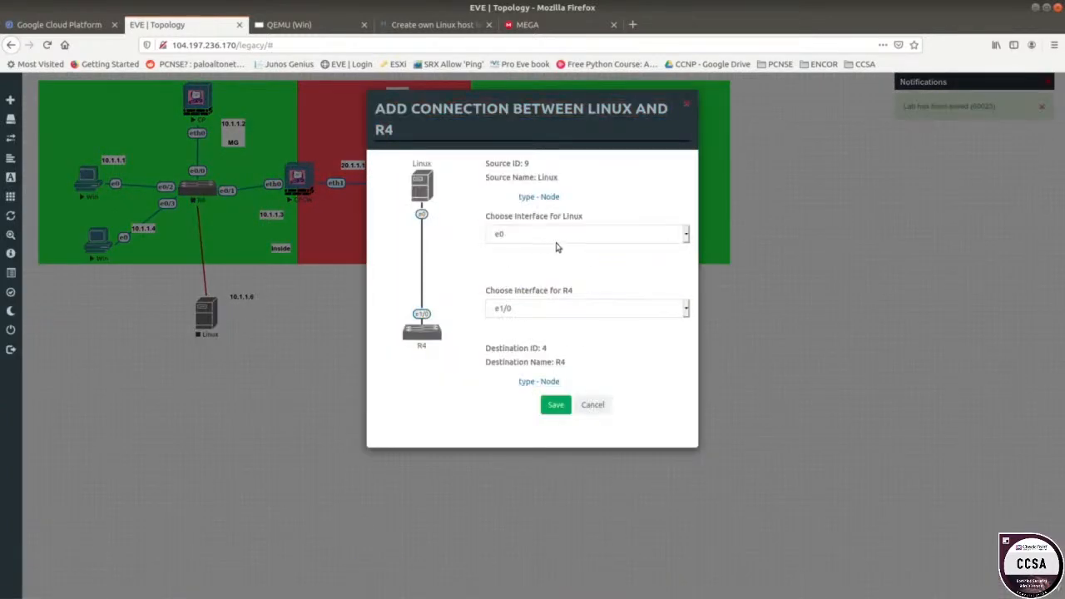
pyautogui.click(552, 406)
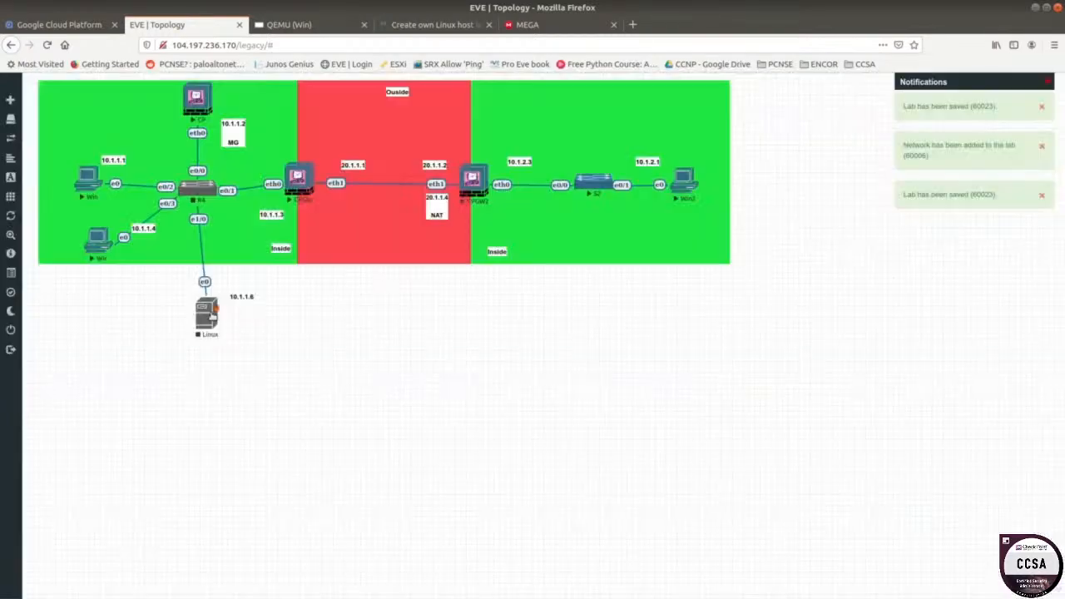
pyautogui.moveTo(213, 309); pyautogui.dragTo(223, 276)
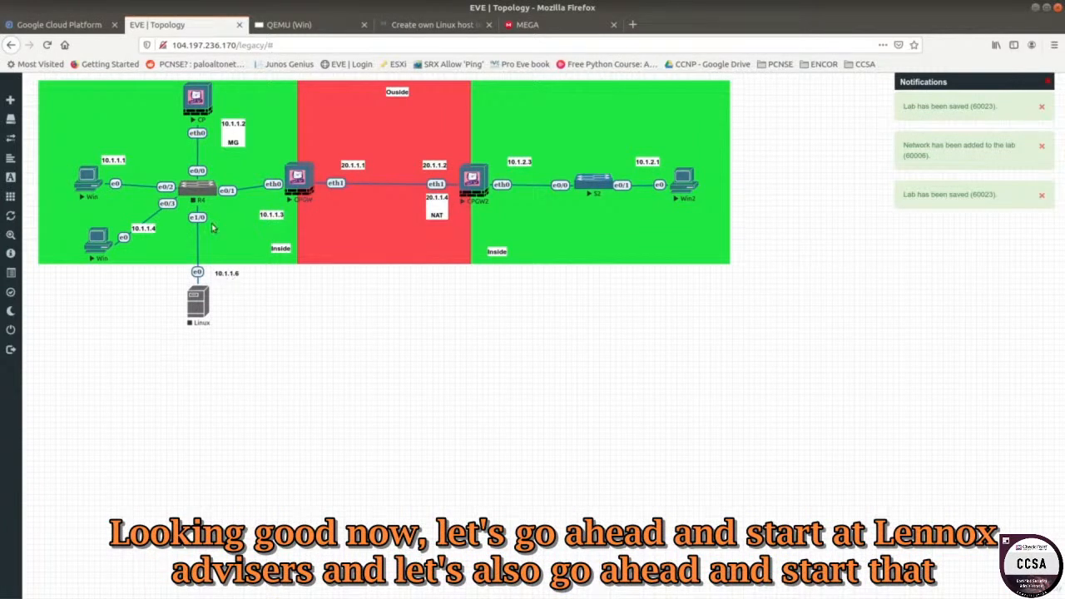
# Start the Linux node and the R4 router, then open the Linux console.
pyautogui.rightClick(202, 310)
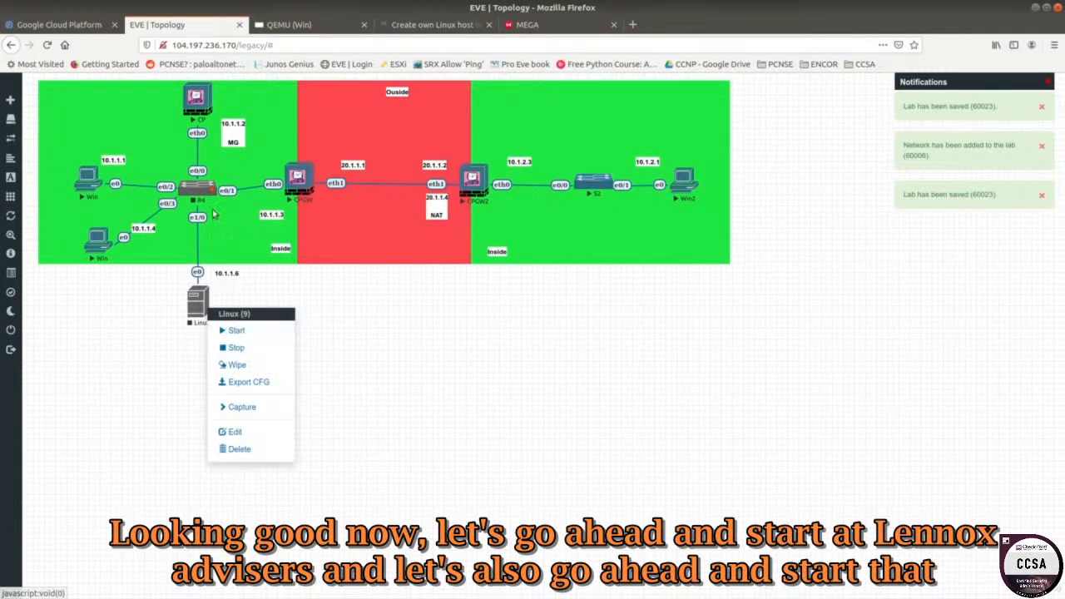
pyautogui.click(240, 331)
pyautogui.rightClick(218, 196)
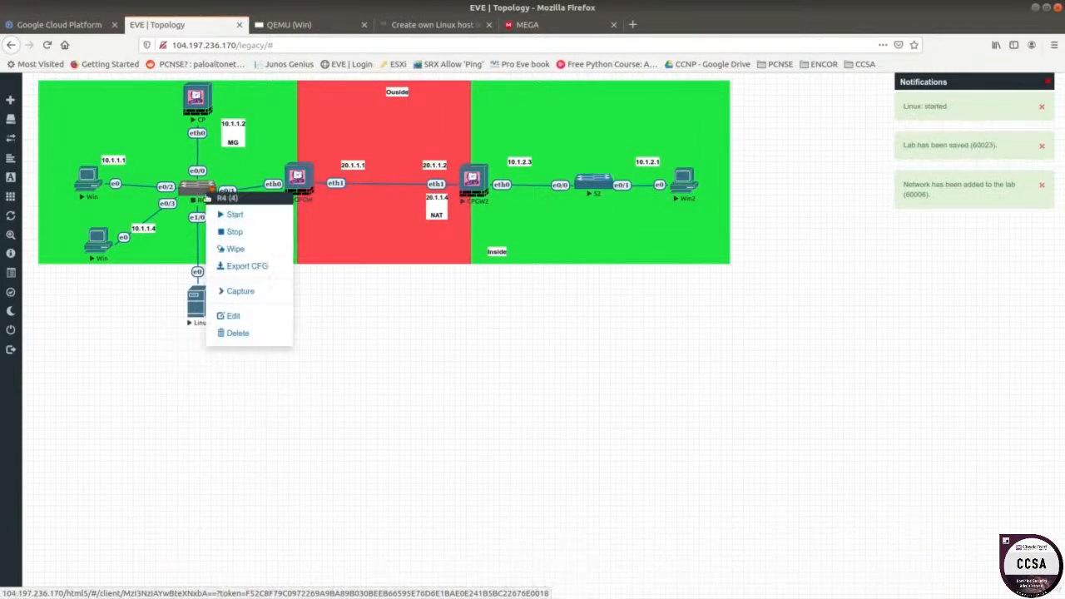
pyautogui.click(228, 213)
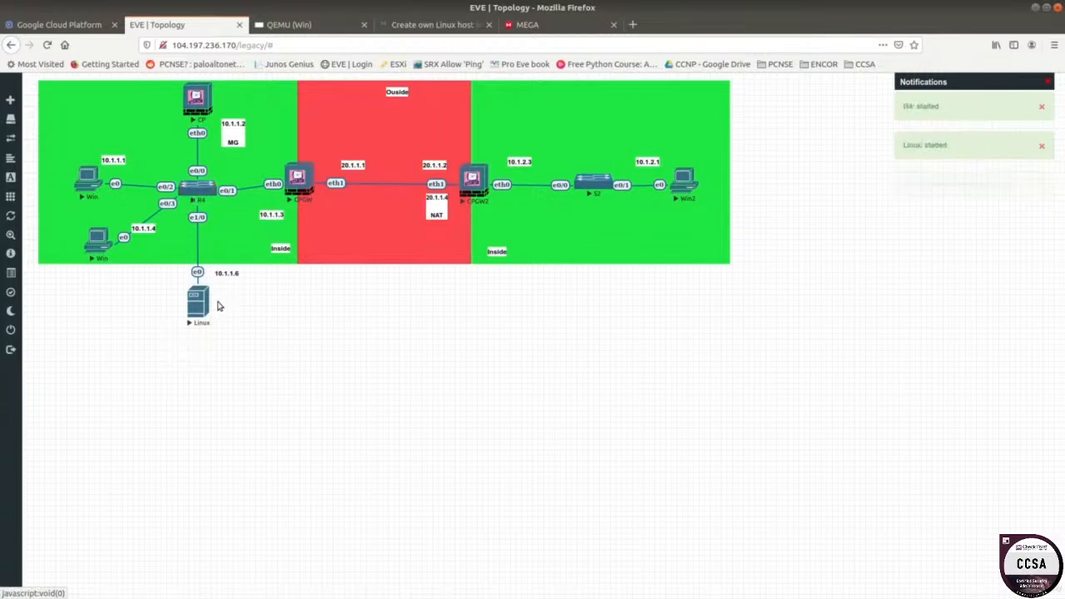
pyautogui.click(198, 302)
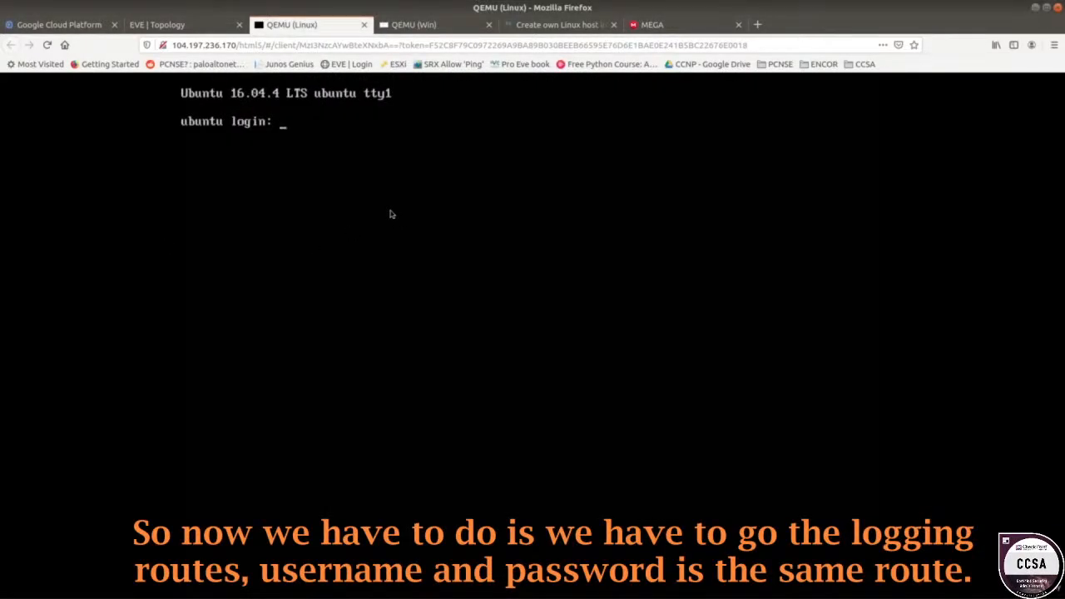
# Log in as the superuser and list the network interfaces with ifconfig, checking the planned addresses.
pyautogui.press('Return')
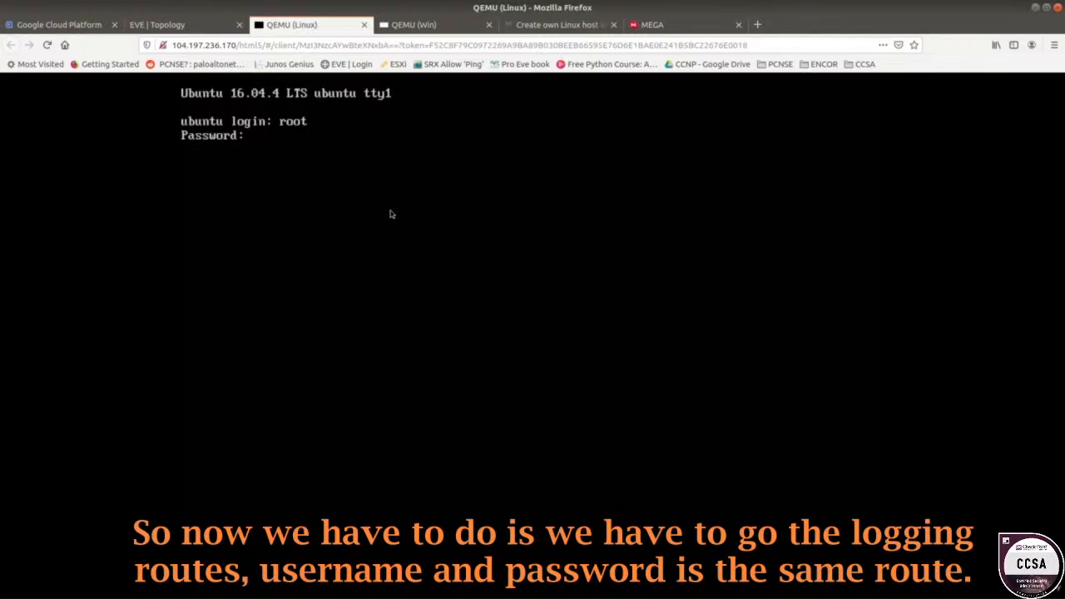
pyautogui.press('Return')
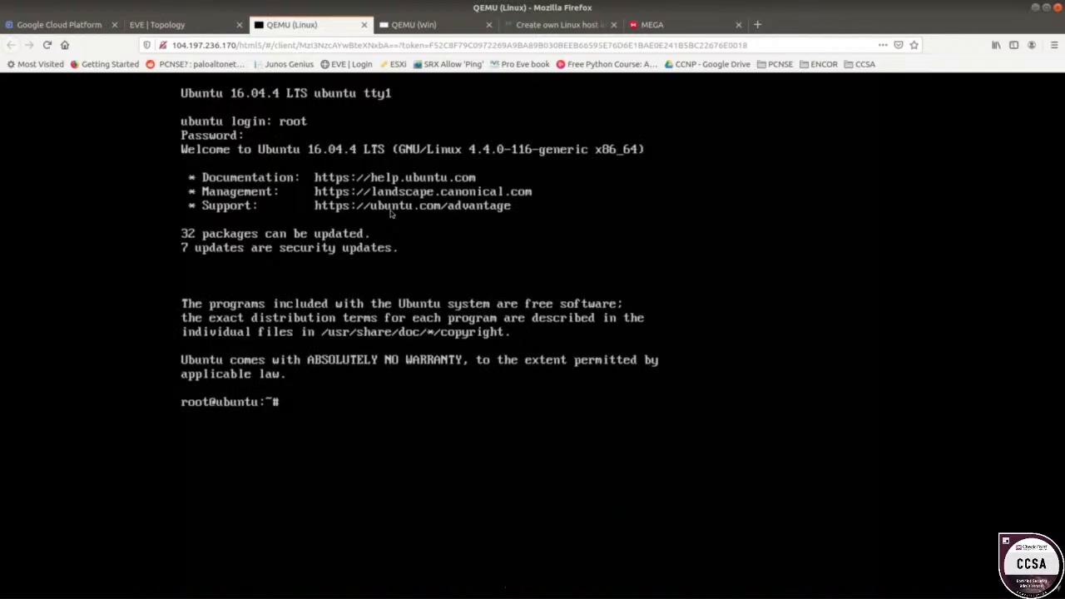
pyautogui.write('ifconfig')
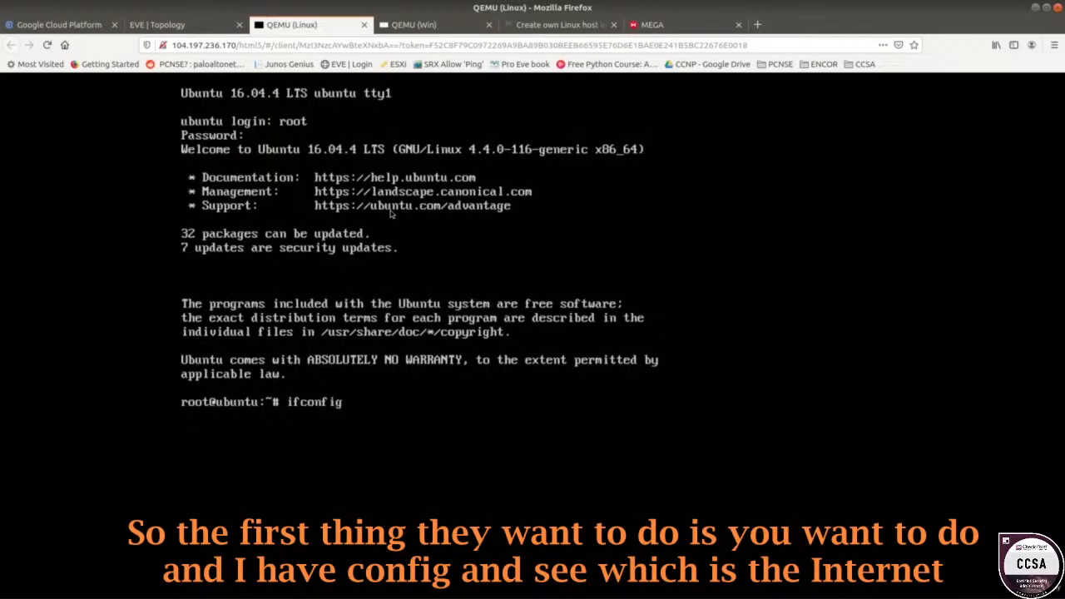
pyautogui.press('Return')
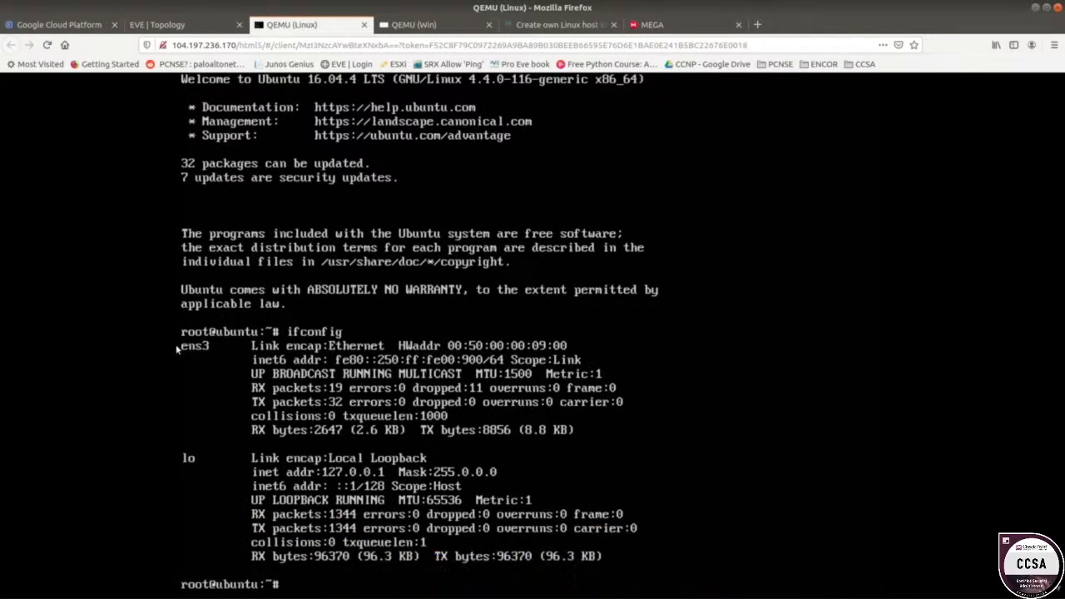
pyautogui.click(204, 26)
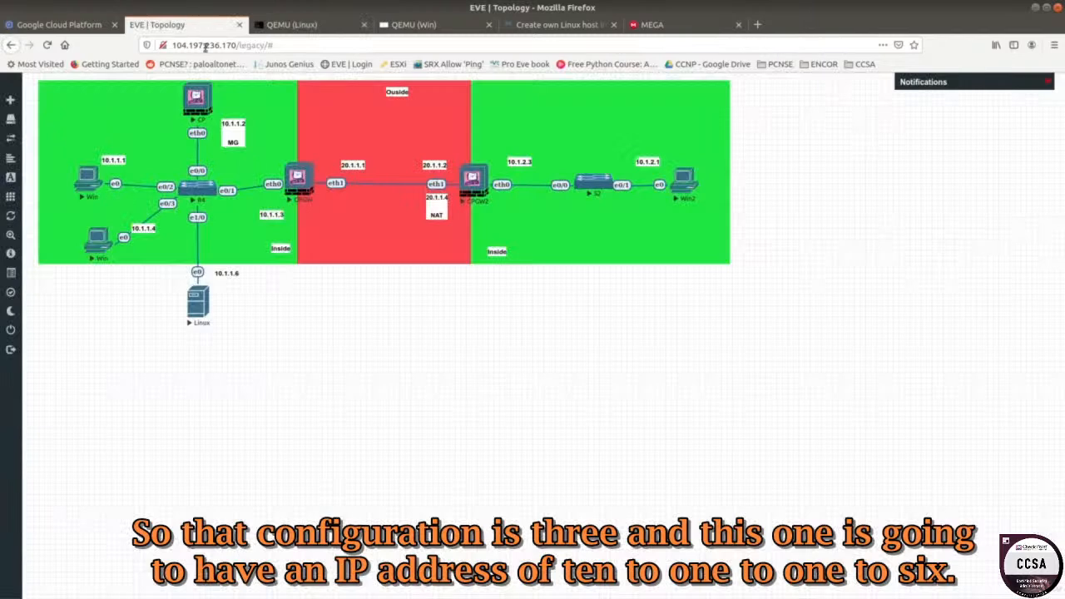
pyautogui.click(306, 26)
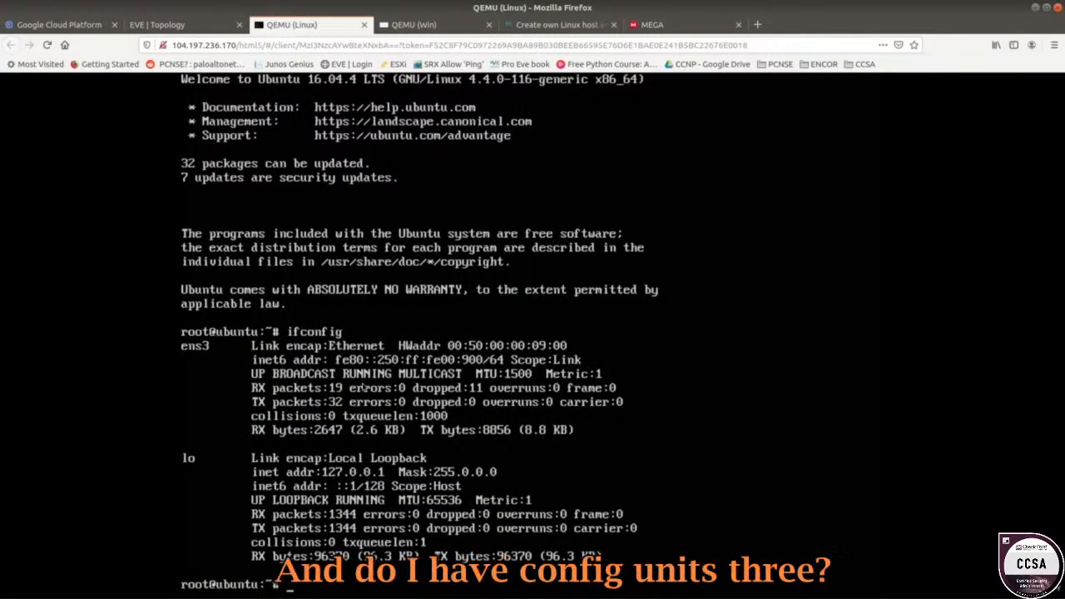
# Assign ens3 10.1.1.6 with netmask 255.255.255.0 and add a default route via 10.1.1.3.
pyautogui.write('nfig ens3')
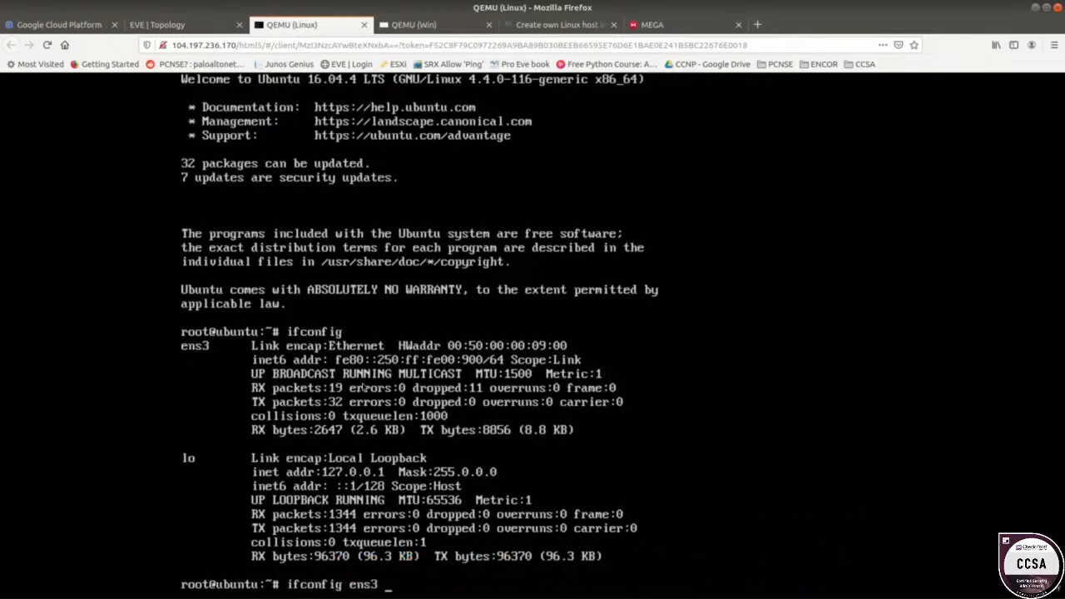
pyautogui.write(' 10.1.1.6')
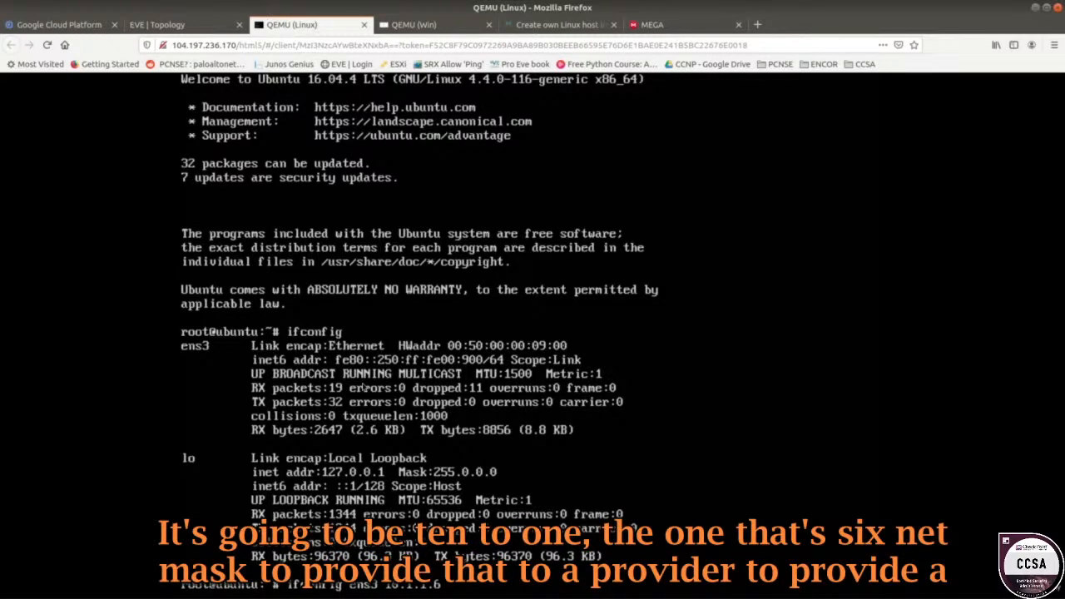
pyautogui.write(' netmask 255.255.255.0')
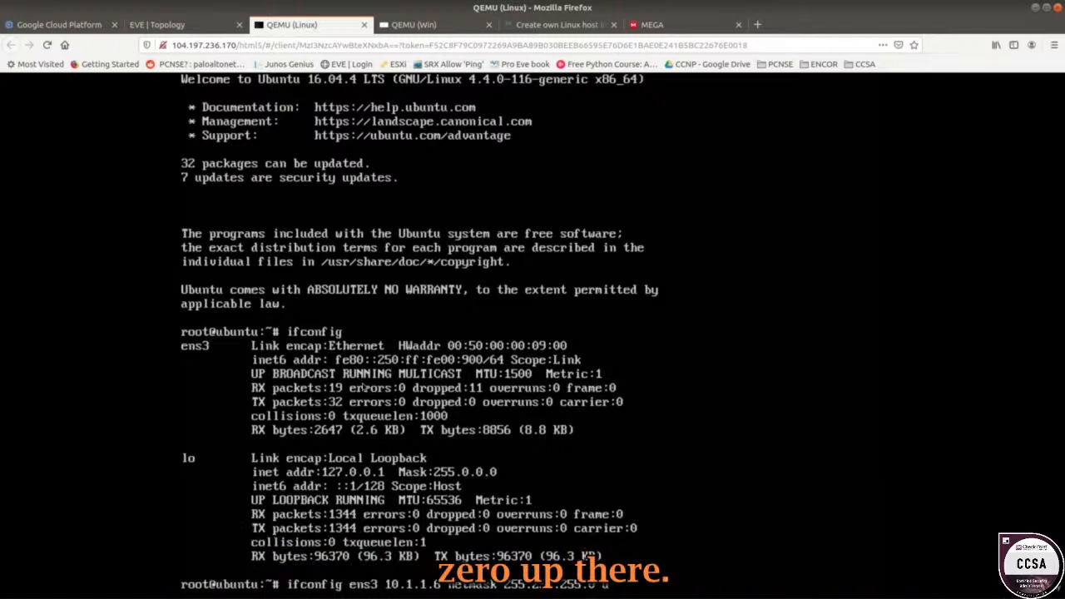
pyautogui.press('Return')
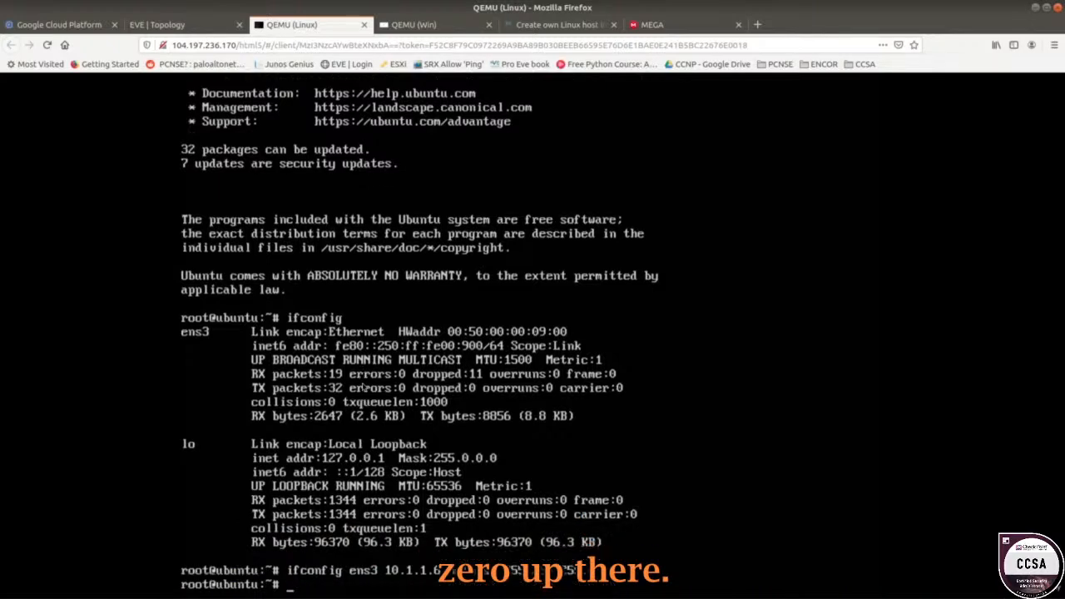
pyautogui.write('route add')
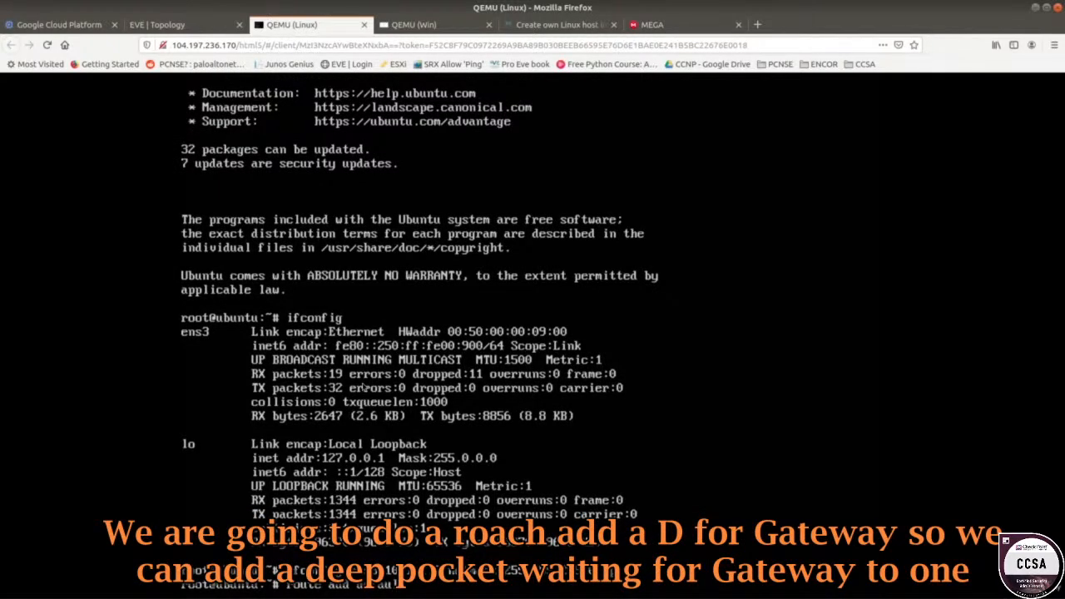
pyautogui.write(' default gw 10.1.1.')
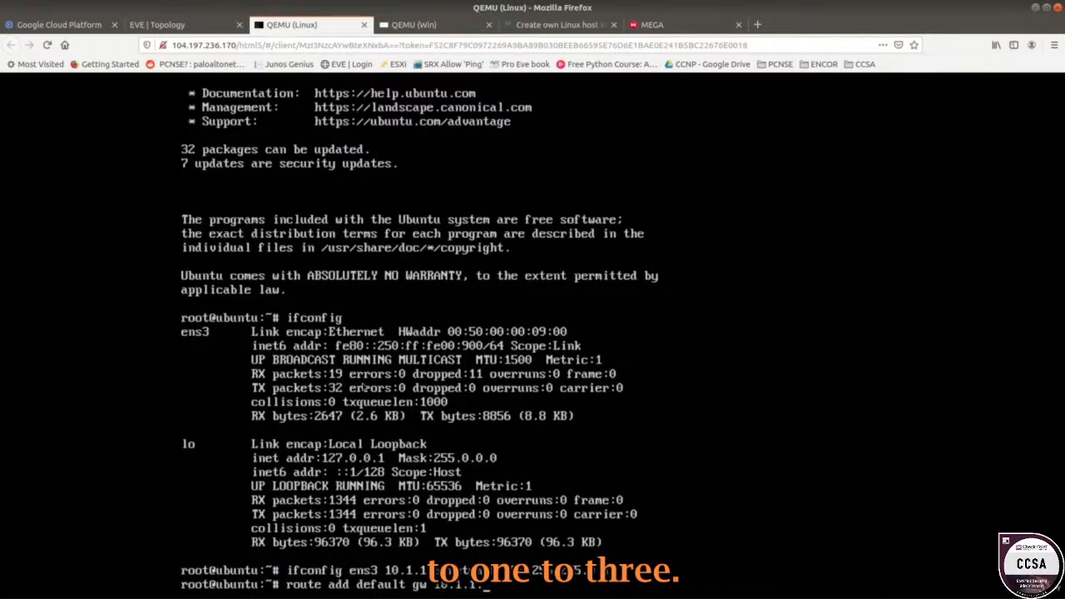
pyautogui.write('3')
pyautogui.press('Return')
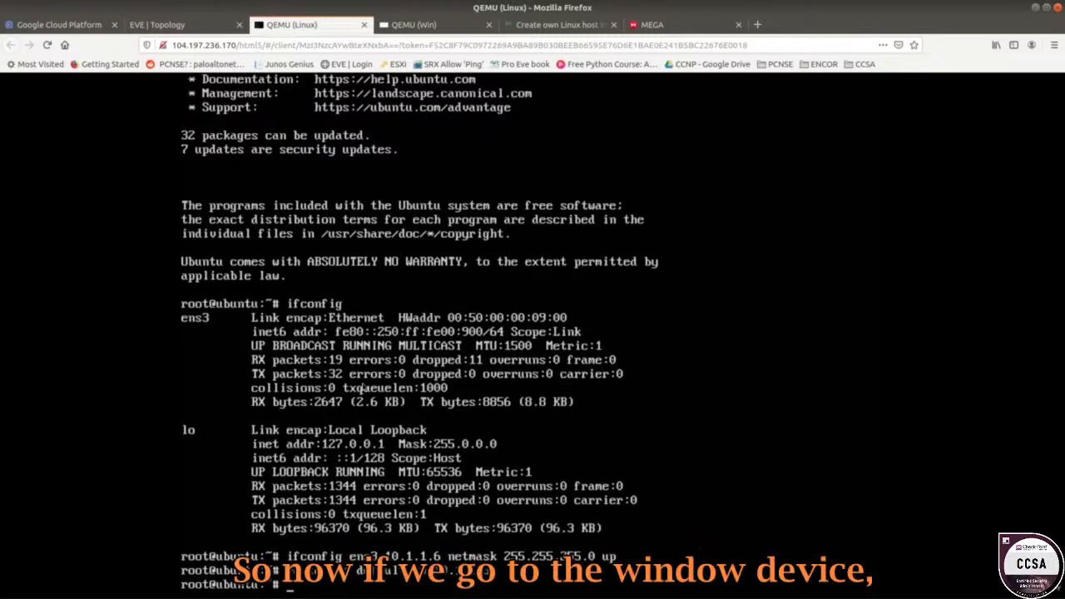
# On the Windows VM, dismiss the lost-connection message, relaunch SmartConsole and bring Edge forward with one tab.
pyautogui.click(210, 28)
pyautogui.click(425, 32)
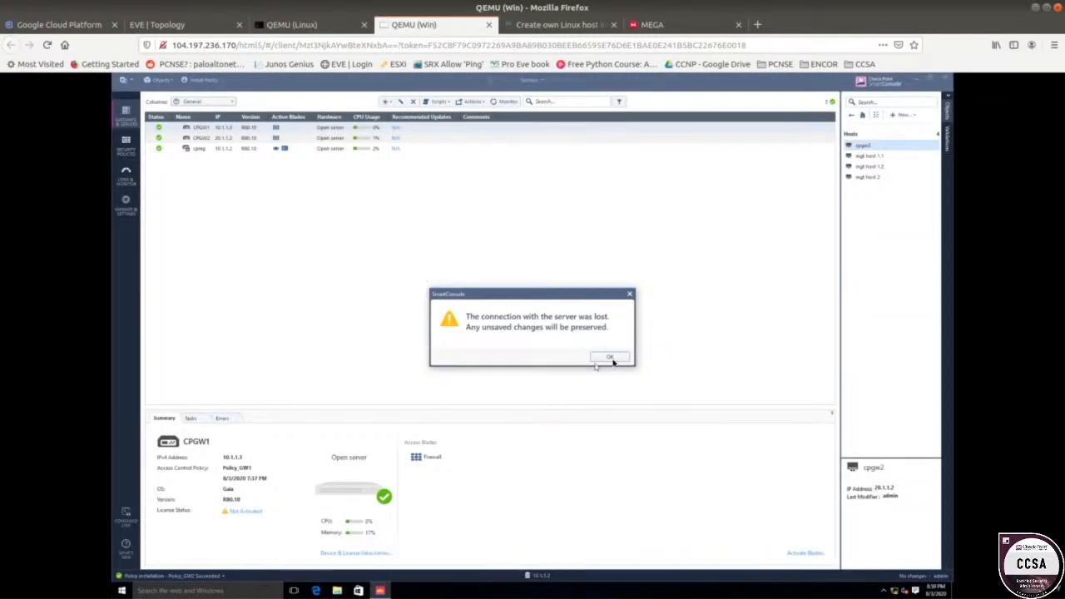
pyautogui.click(609, 357)
pyautogui.doubleClick(134, 372)
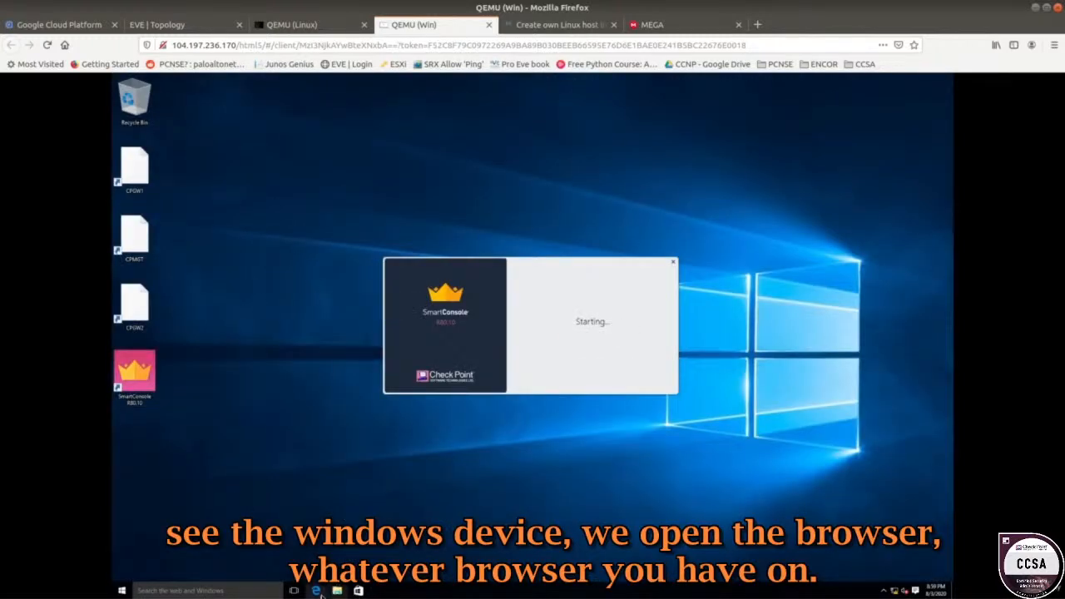
pyautogui.click(315, 590)
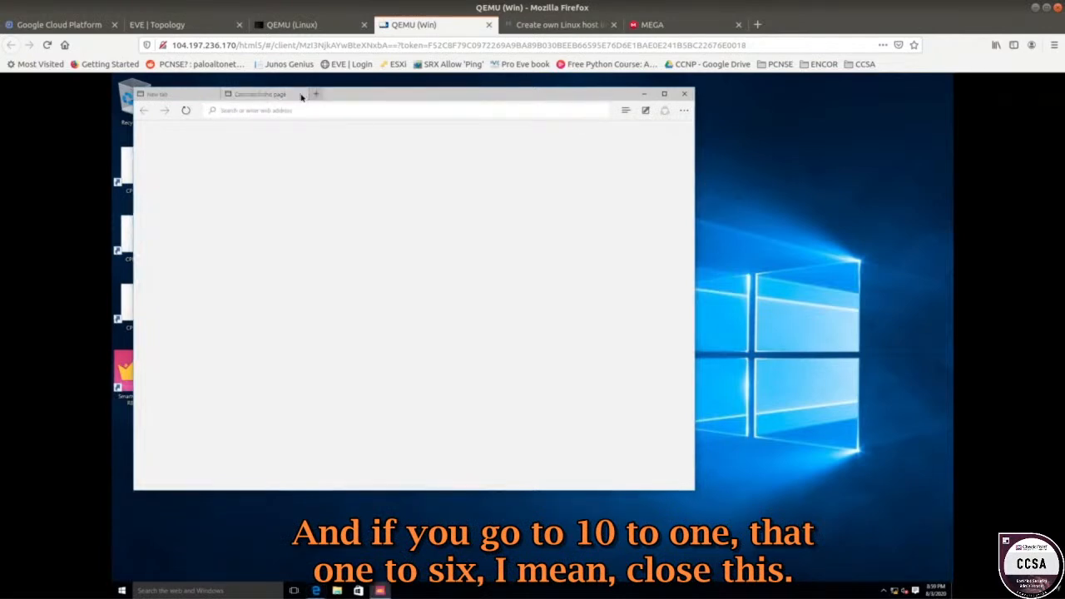
pyautogui.click(301, 96)
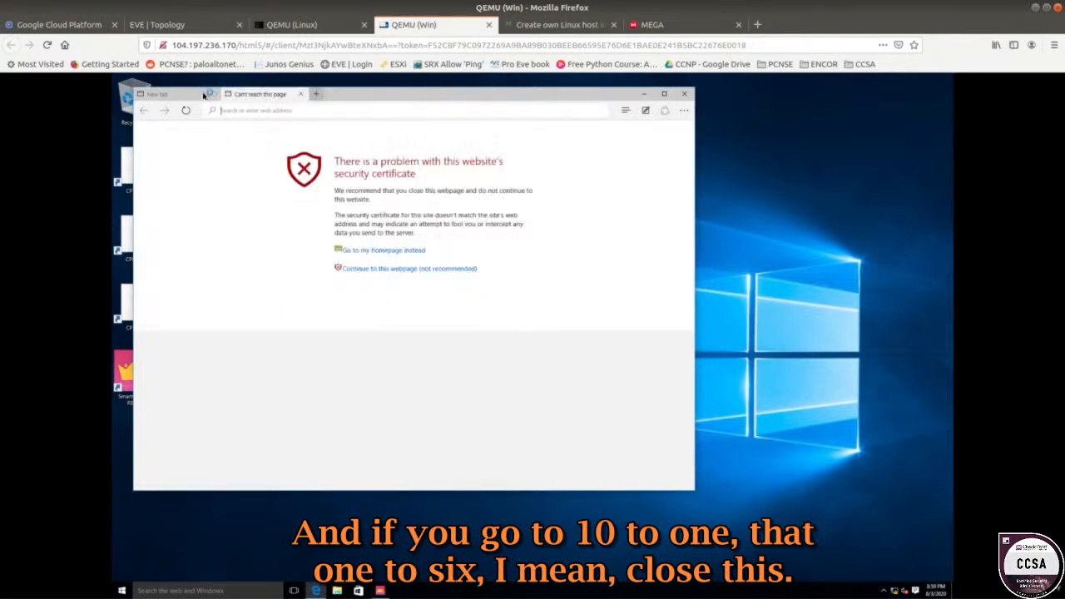
pyautogui.click(302, 94)
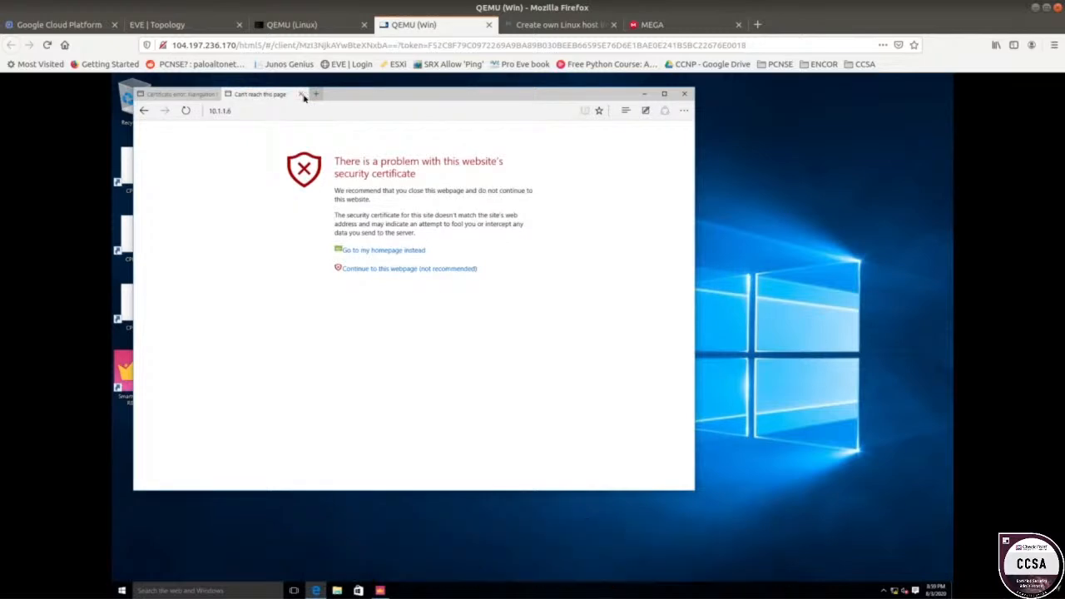
pyautogui.click(222, 111)
pyautogui.write('https://')
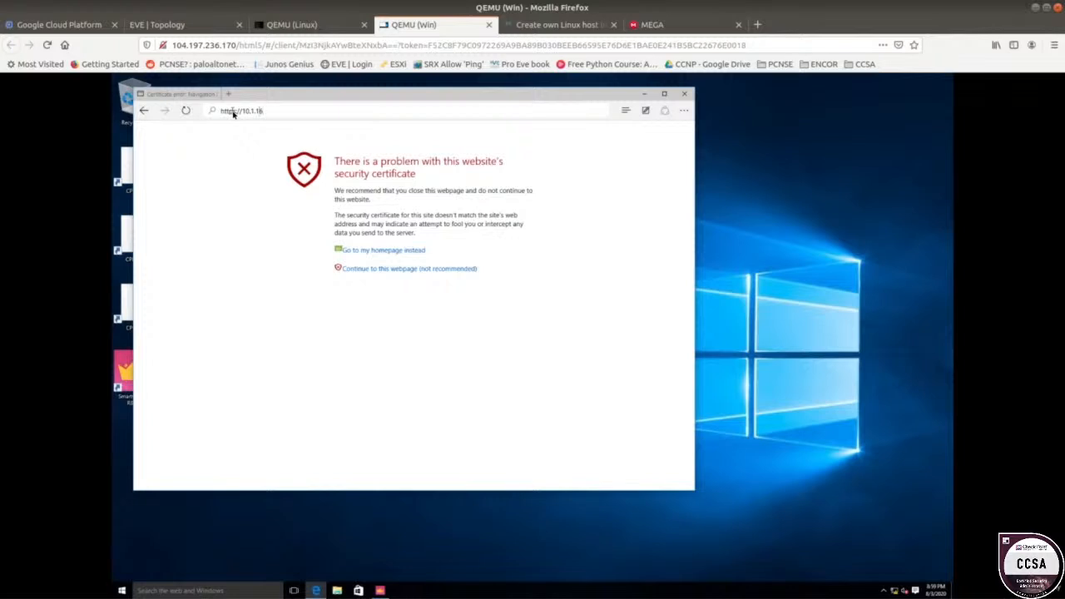
pyautogui.press('Return')
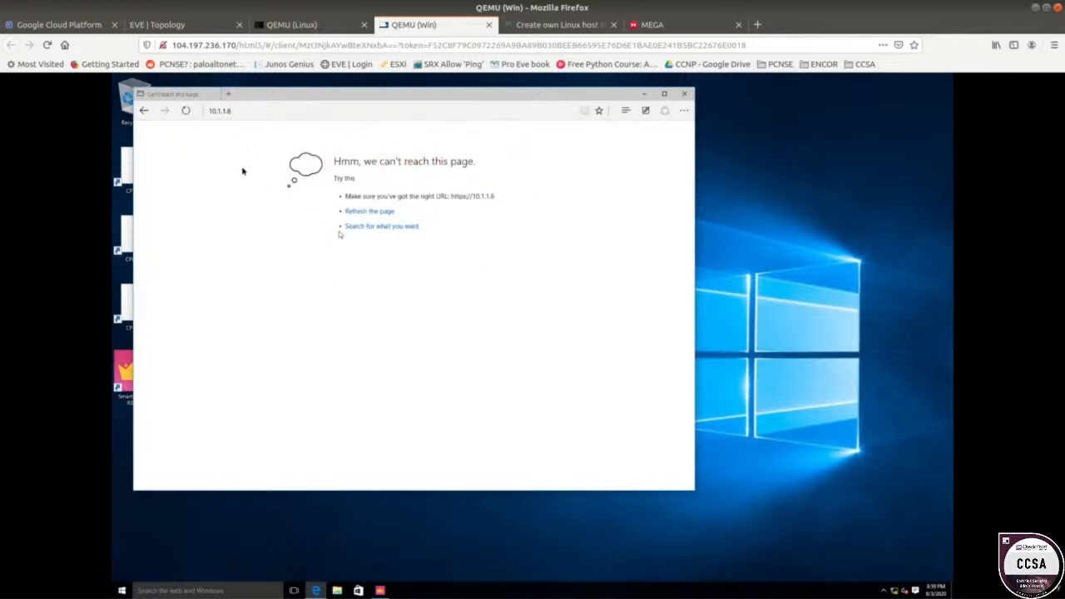
pyautogui.click(240, 113)
pyautogui.click(241, 114)
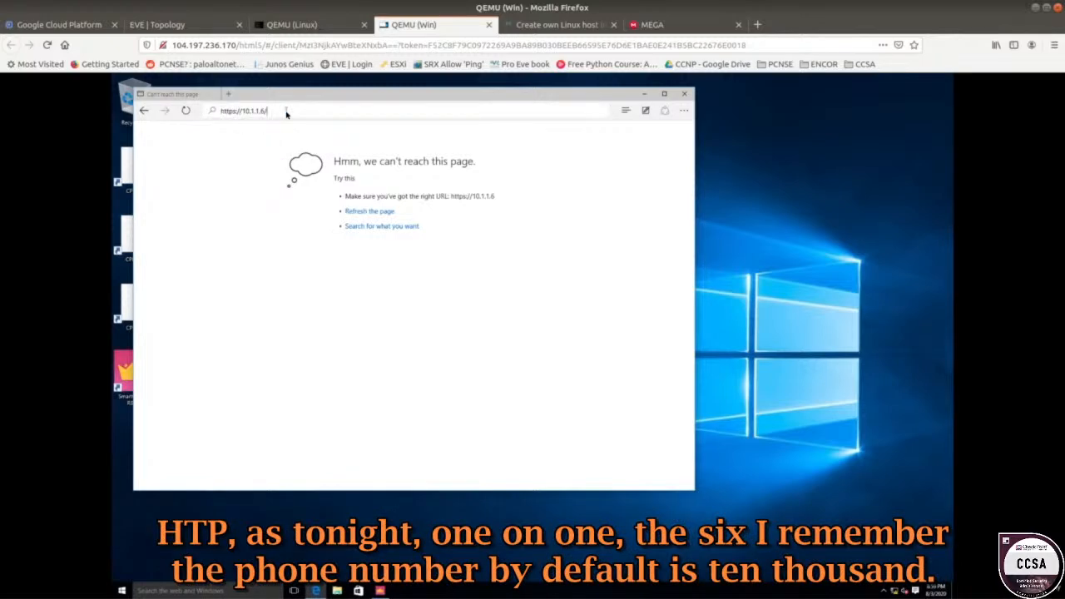
pyautogui.write(':10000')
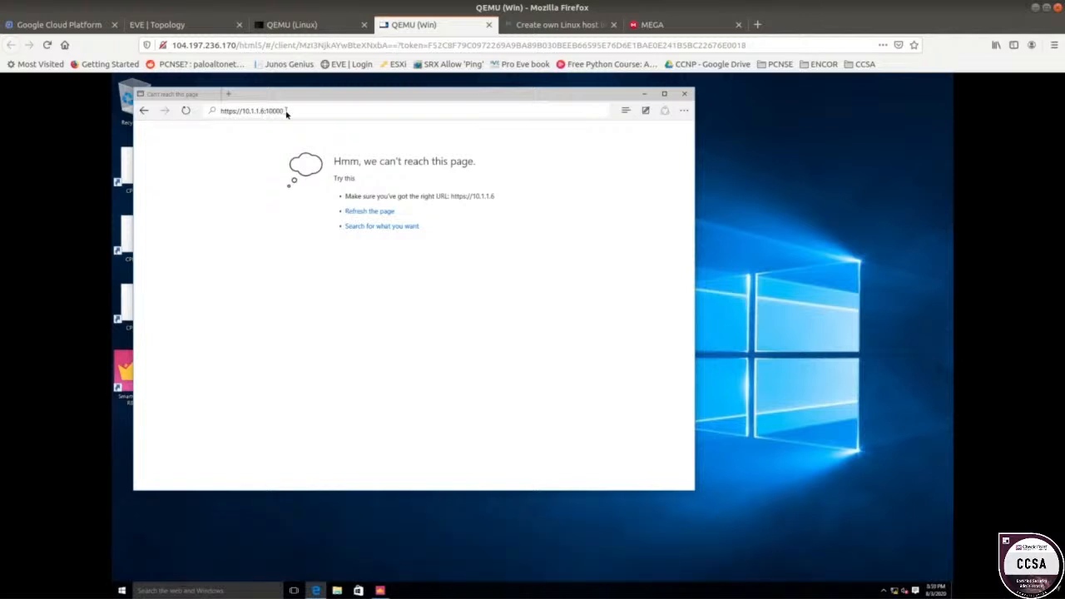
pyautogui.press('Return')
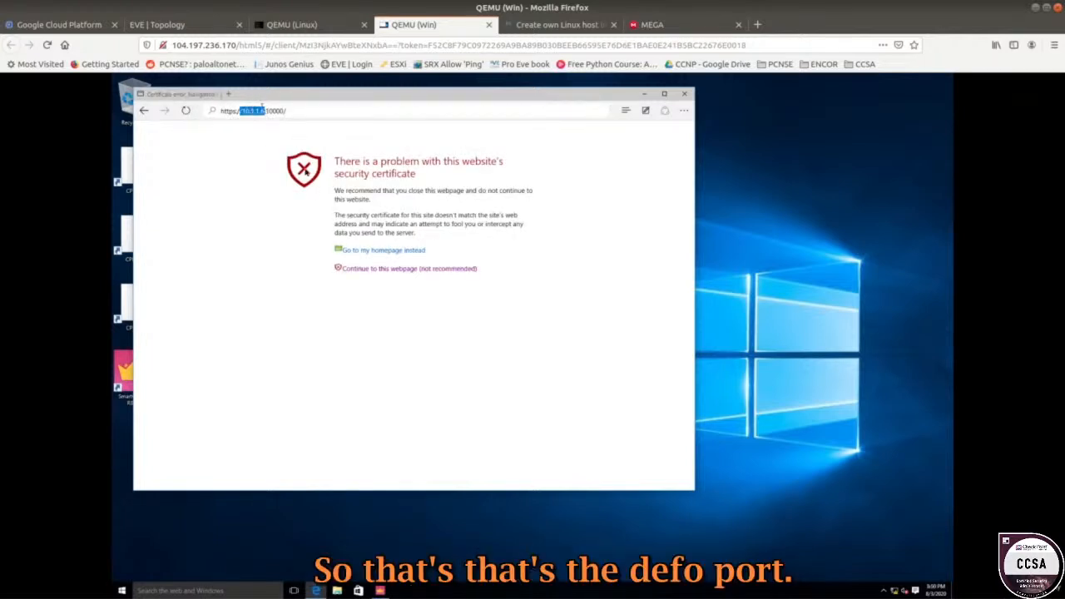
pyautogui.click(356, 269)
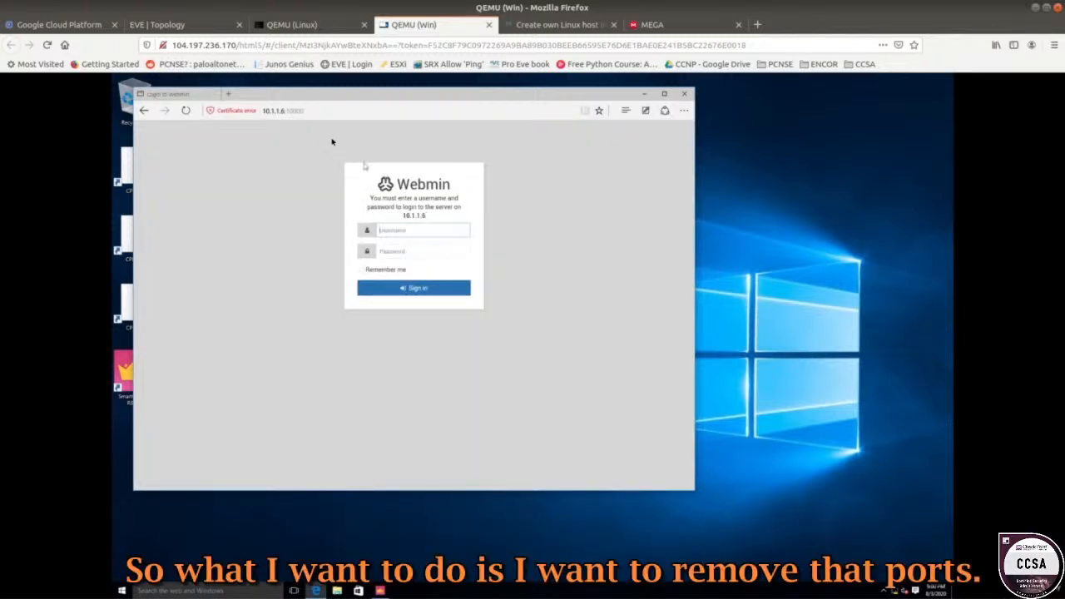
pyautogui.click(296, 110)
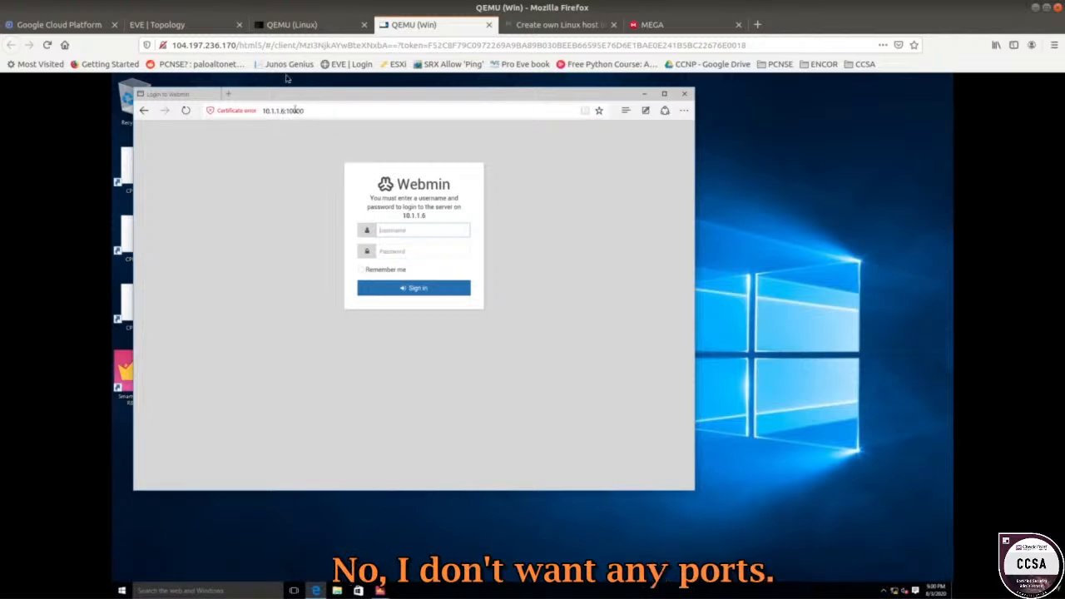
# Delete the 10000 port value in /etc/webmin/miniserv.conf with nano, save it, and run sudo /etc/init.d/webmin restart.
pyautogui.click(305, 26)
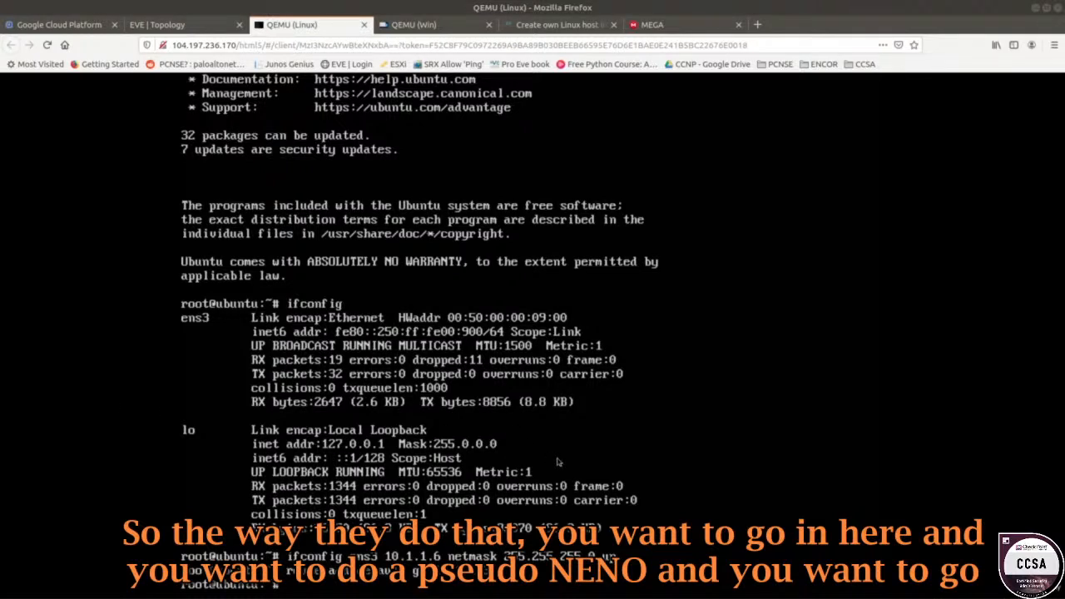
pyautogui.write('nano')
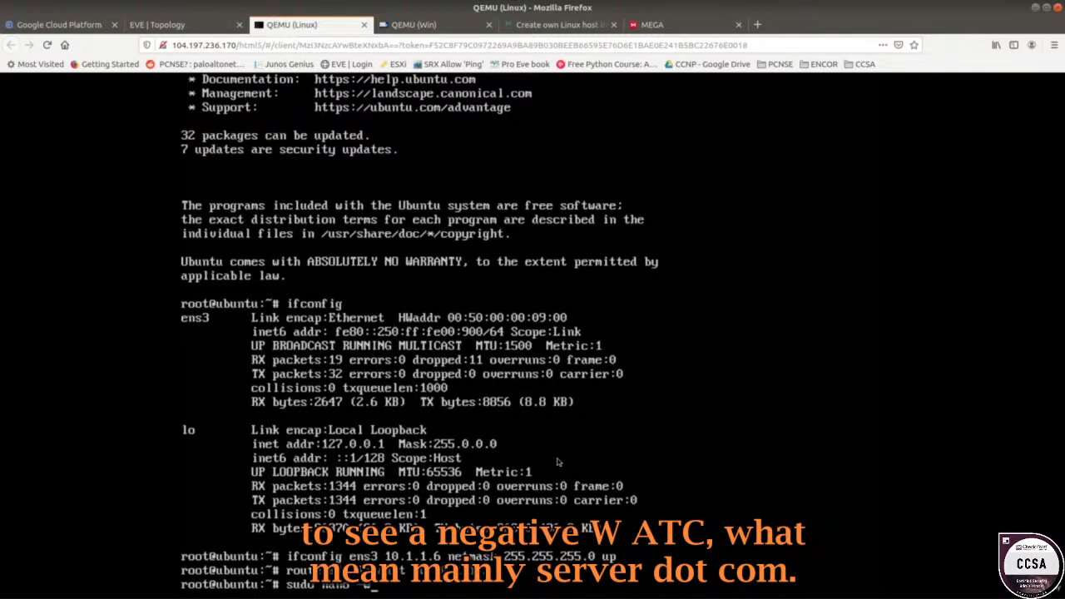
pyautogui.write('-w /etc/webmin/miniserv.conf')
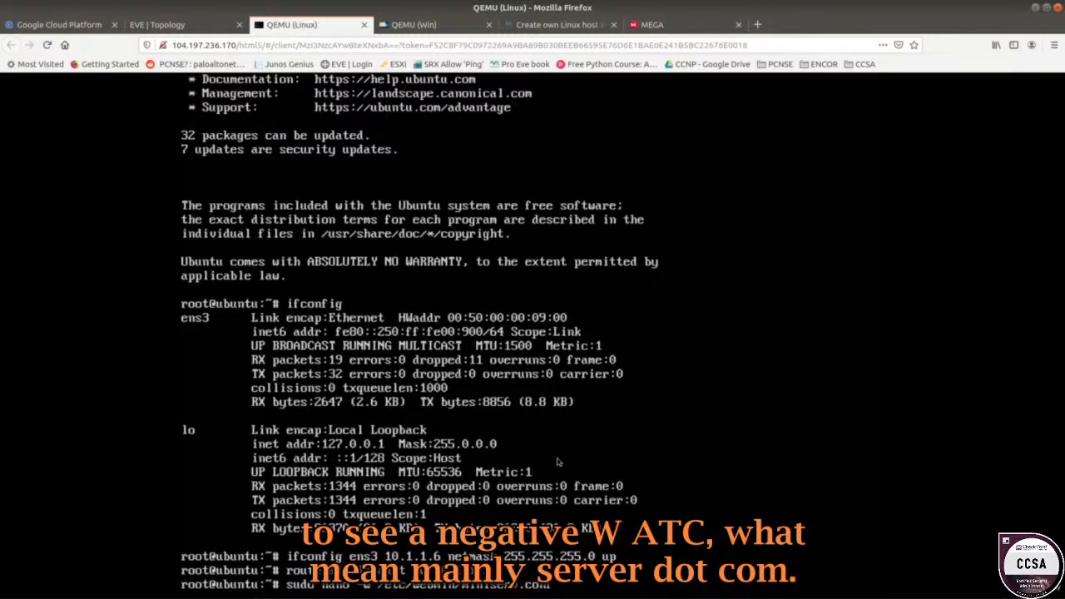
pyautogui.press('Return')
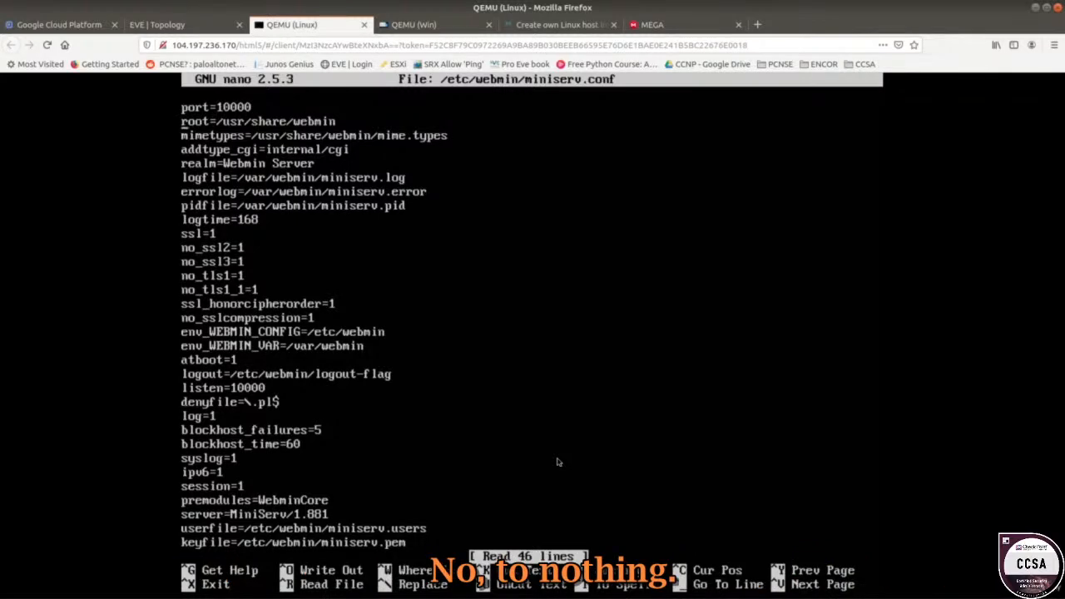
pyautogui.press('BackSpace')
pyautogui.press('BackSpace')
pyautogui.press('BackSpace')
pyautogui.press('BackSpace')
pyautogui.press('BackSpace')
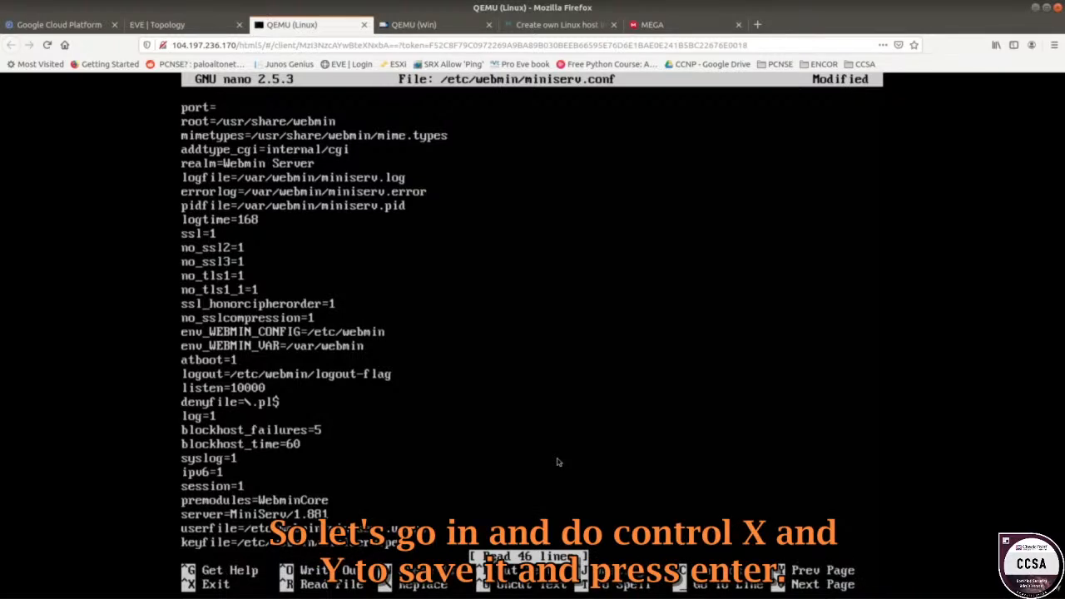
pyautogui.hotkey('ctrl', 'x')
pyautogui.press('y')
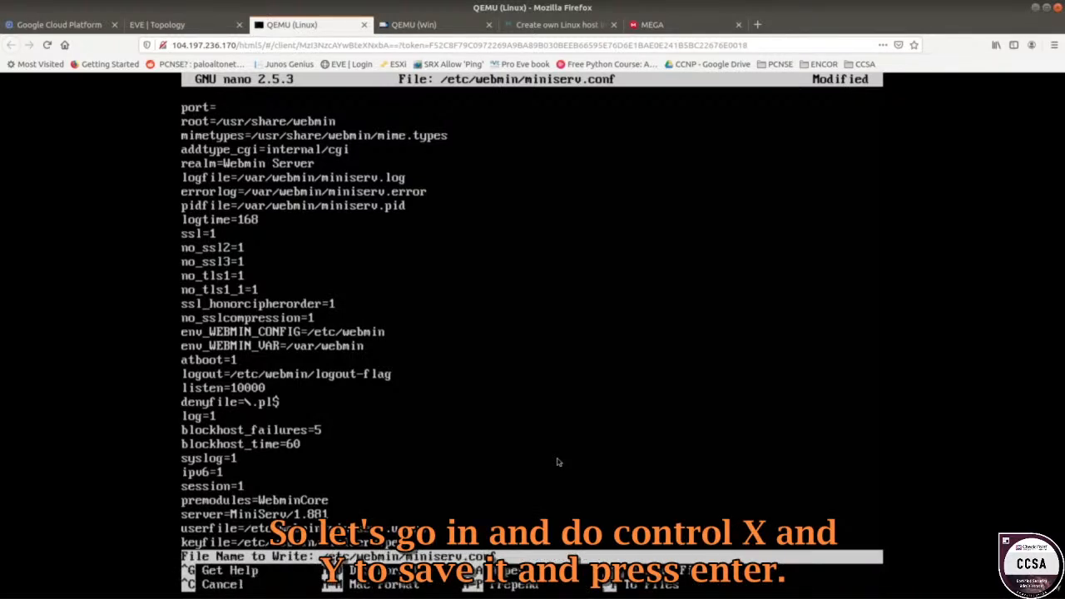
pyautogui.press('Return')
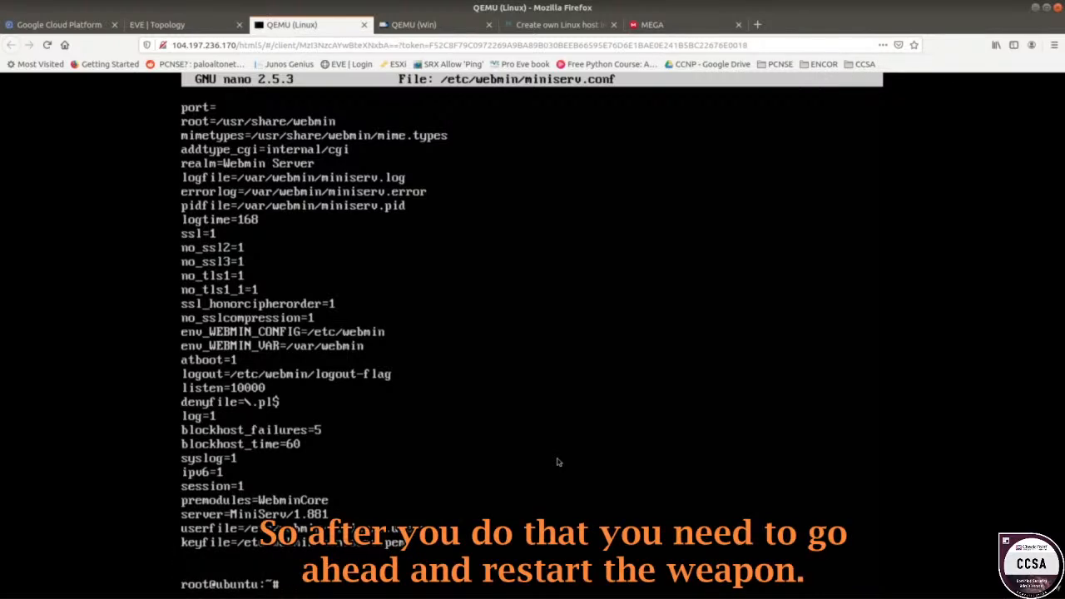
pyautogui.write('sudo /etc/')
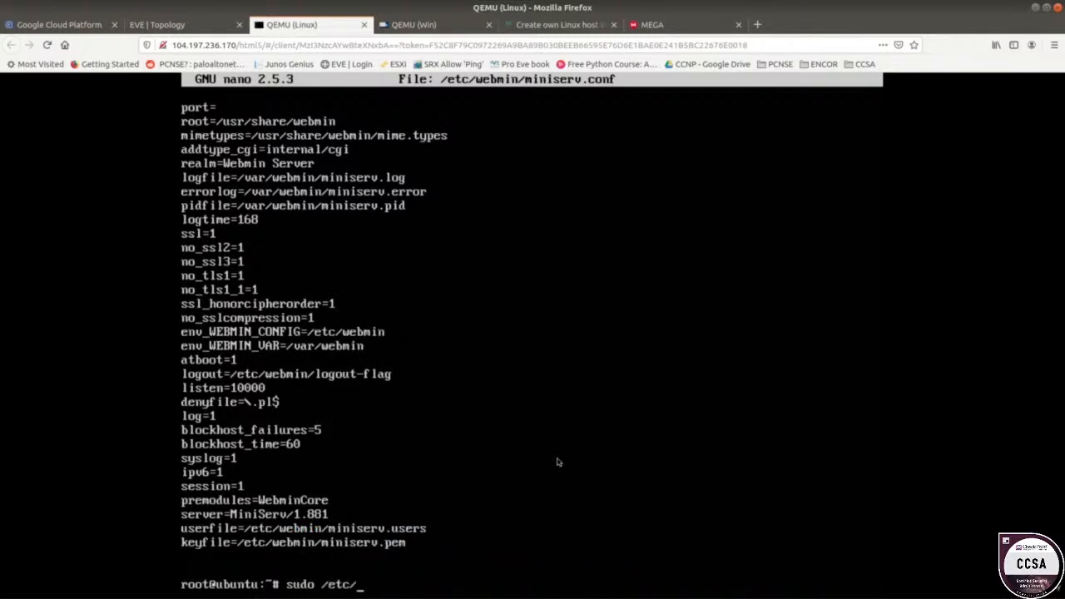
pyautogui.write('in')
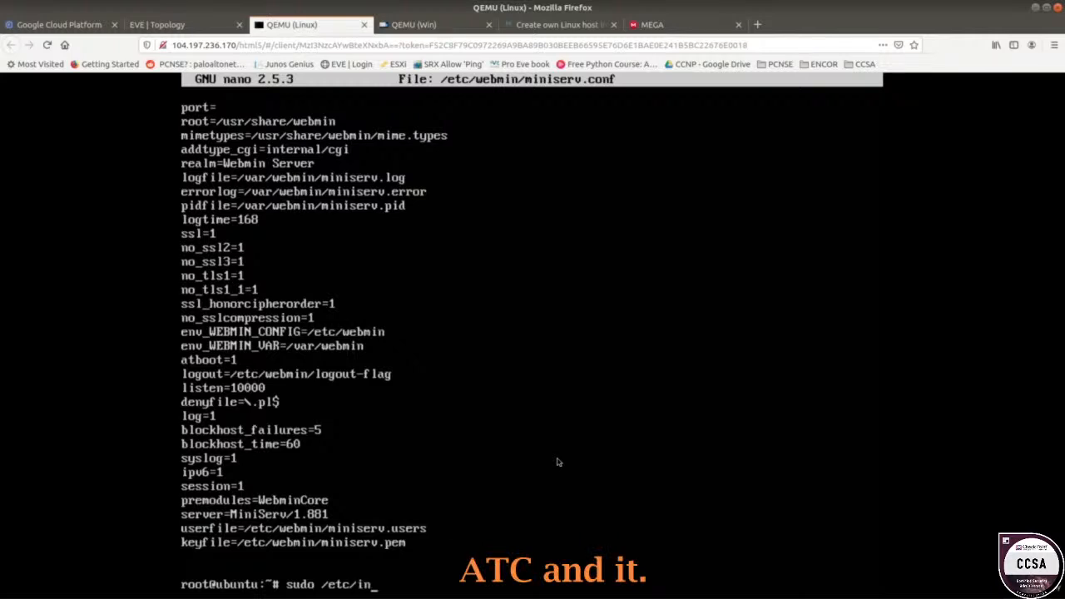
pyautogui.write('it.d/webmin restart')
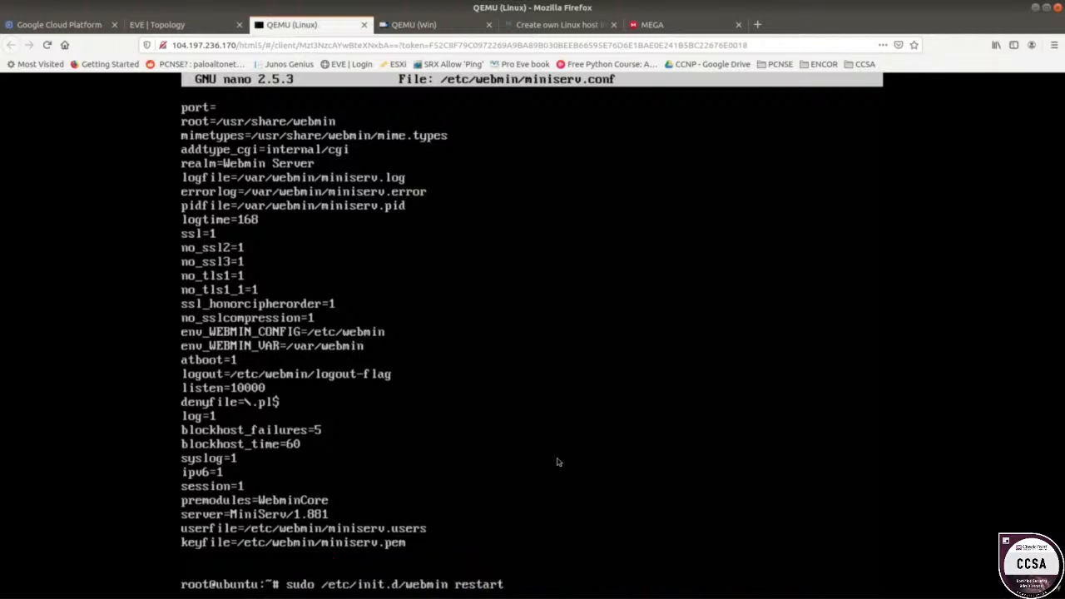
pyautogui.press('Return')
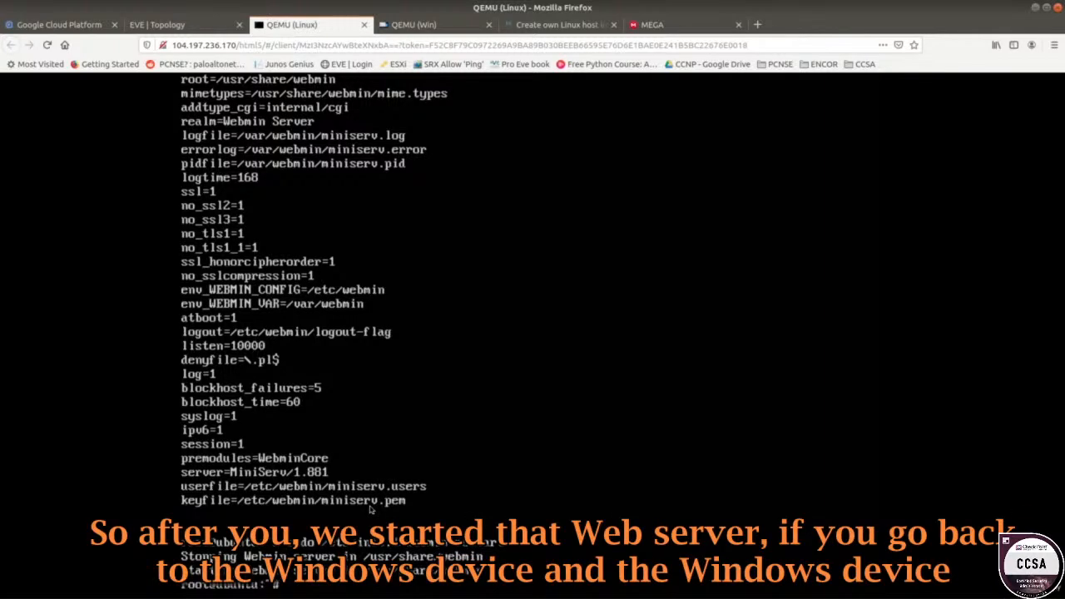
pyautogui.click(393, 25)
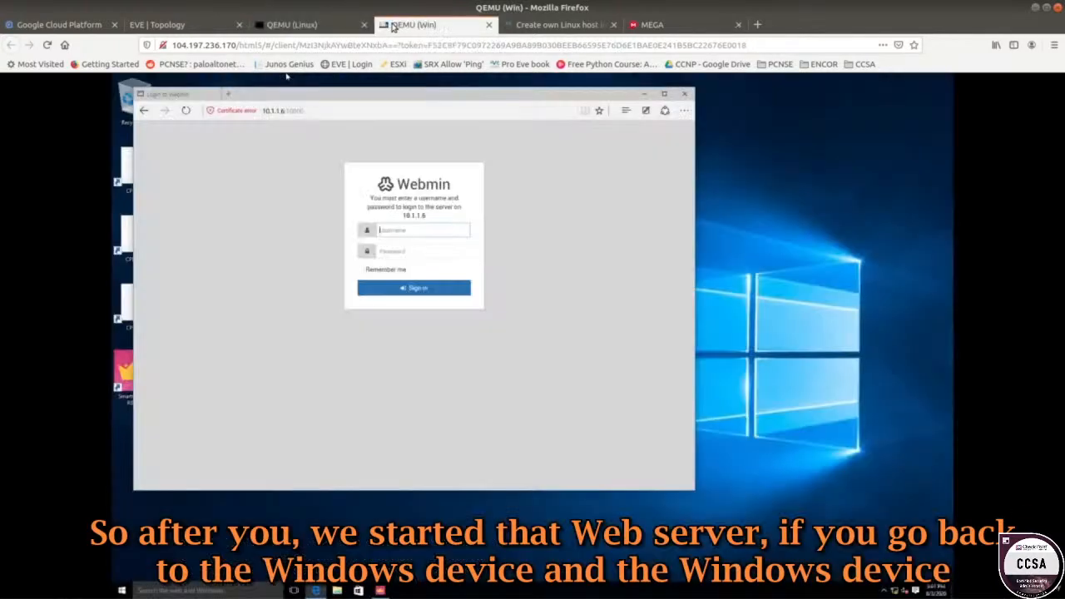
pyautogui.click(351, 106)
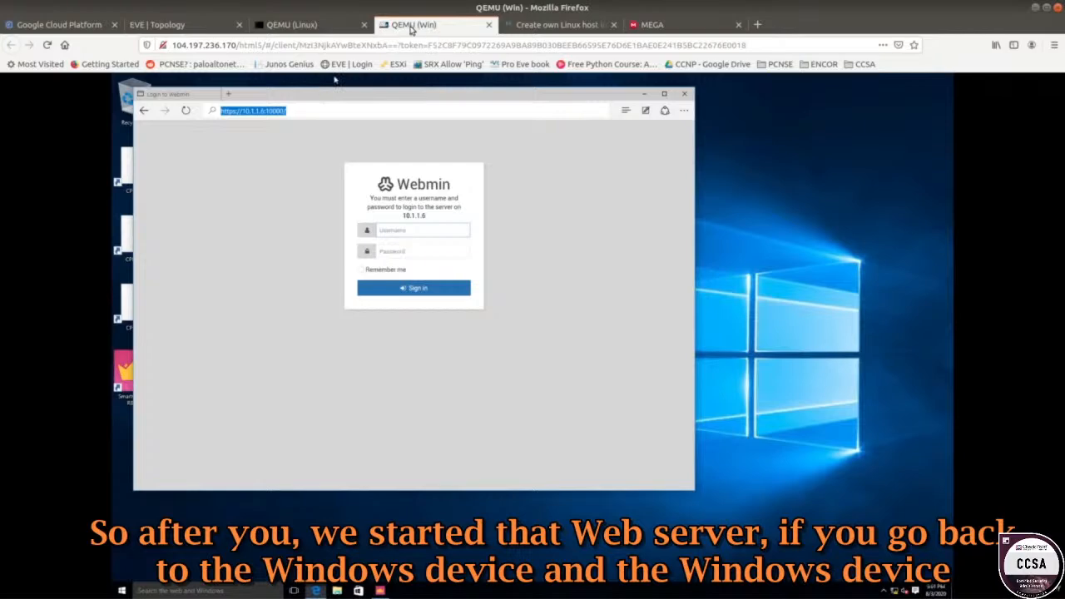
pyautogui.click(236, 22)
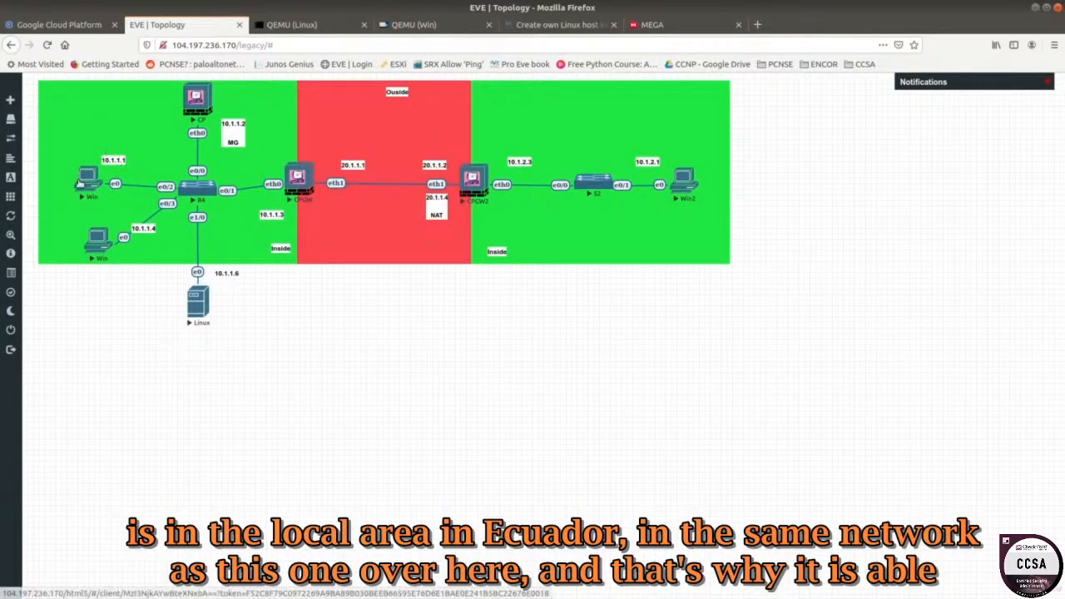
pyautogui.click(414, 24)
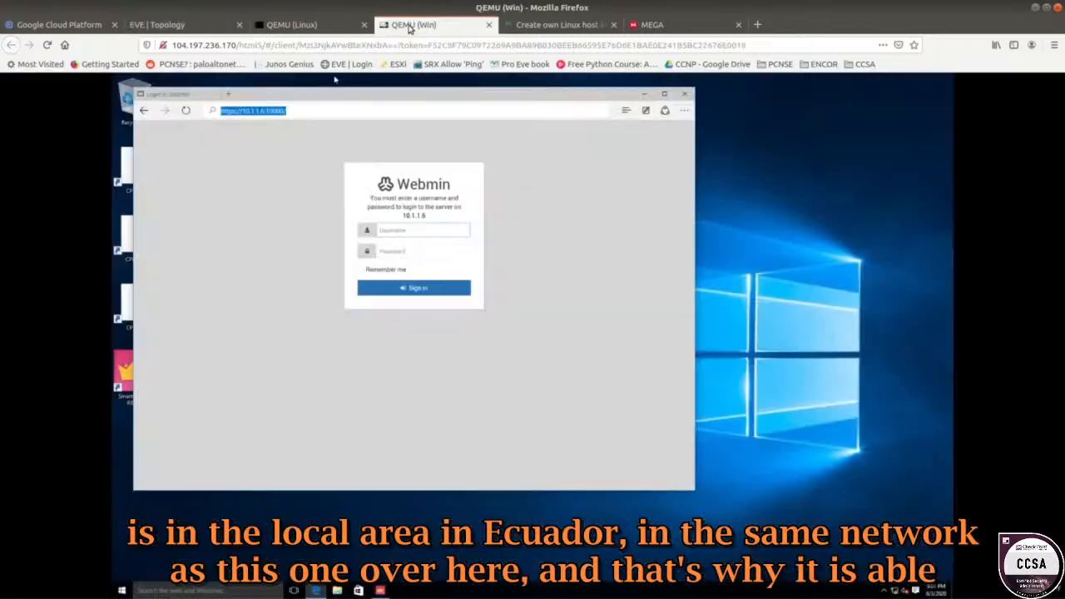
pyautogui.click(293, 111)
pyautogui.press('Return')
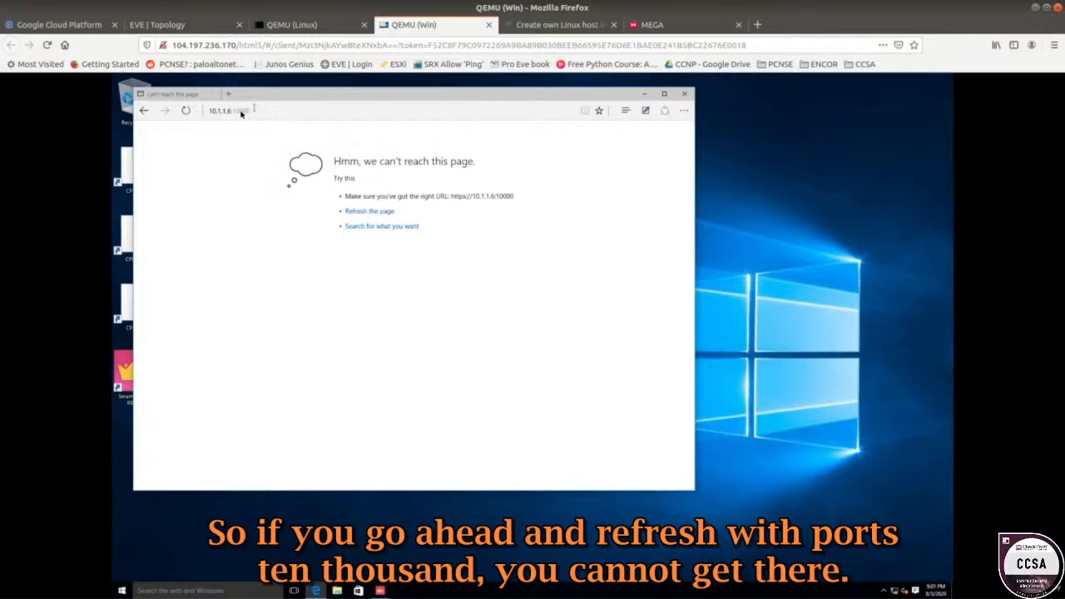
pyautogui.click(240, 115)
pyautogui.moveTo(265, 112); pyautogui.dragTo(316, 115)
pyautogui.press('BackSpace')
pyautogui.press('Return')
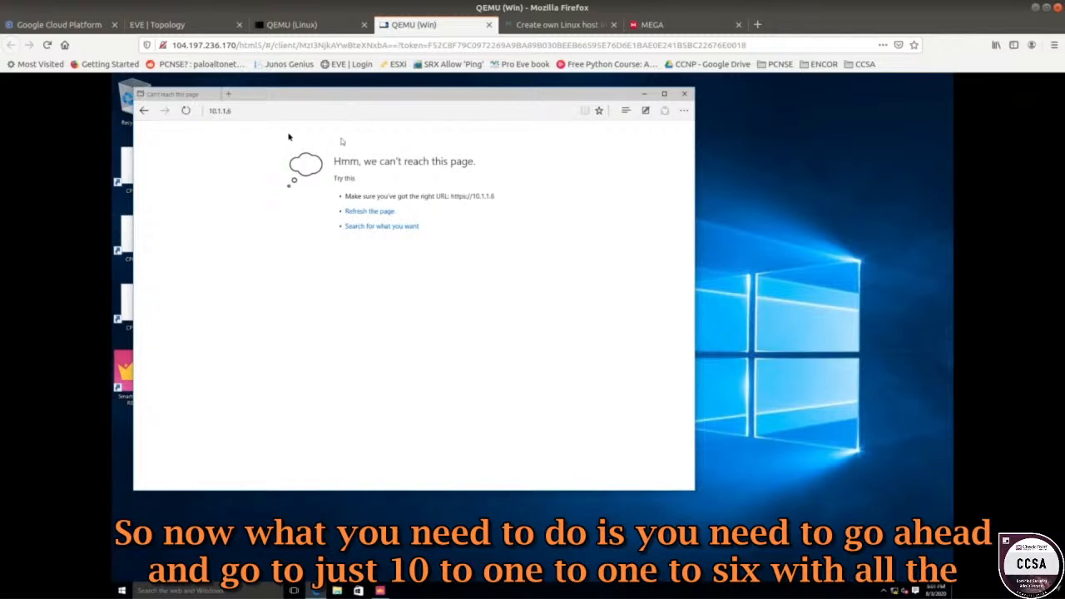
pyautogui.click(244, 115)
pyautogui.click(244, 115)
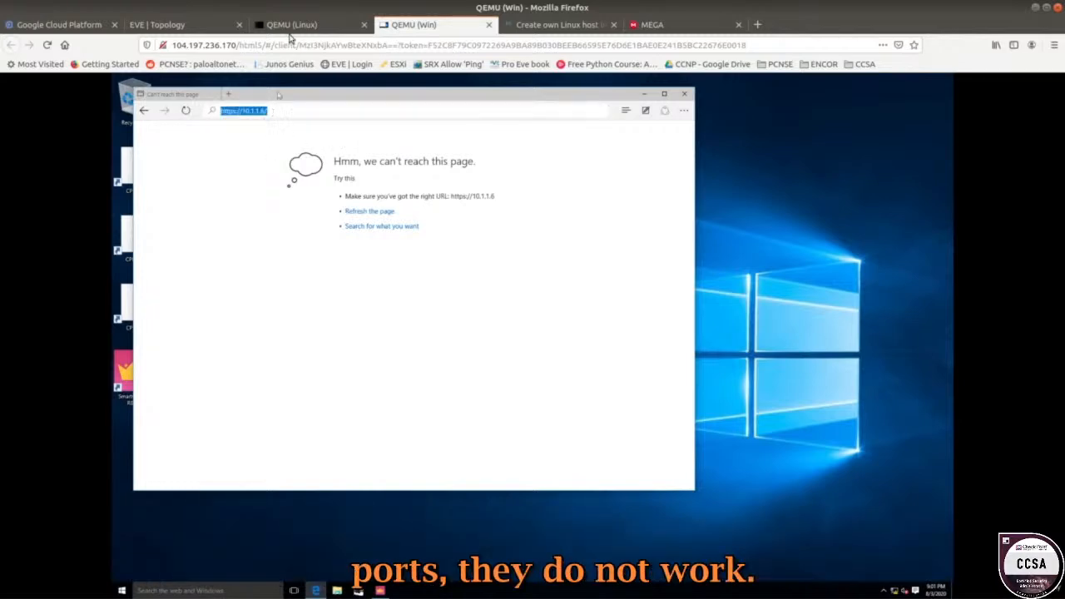
pyautogui.press('Return')
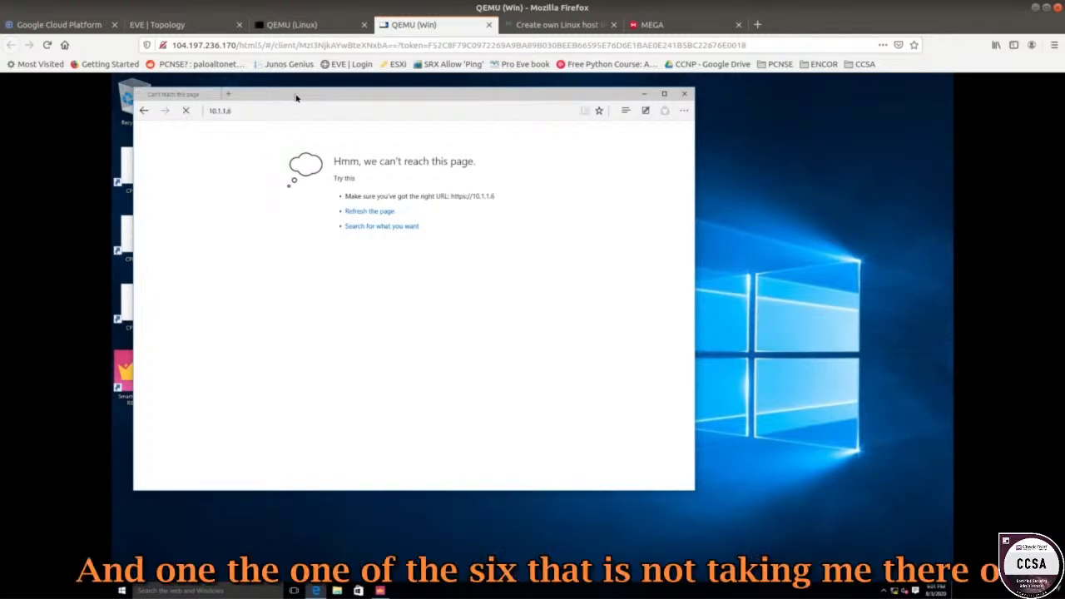
pyautogui.click(313, 27)
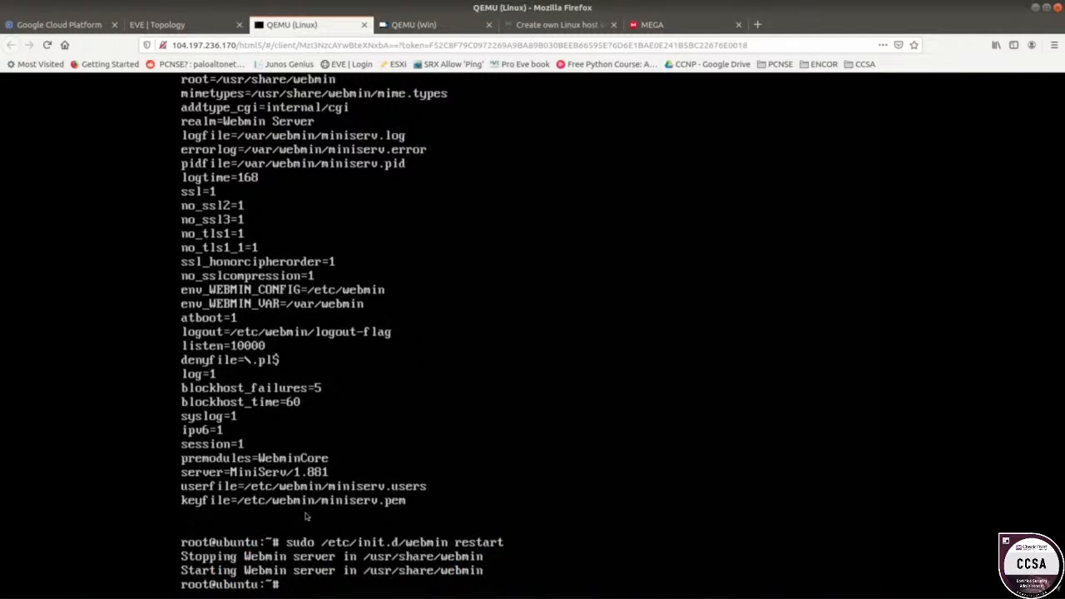
pyautogui.press('Up')
pyautogui.press('Up')
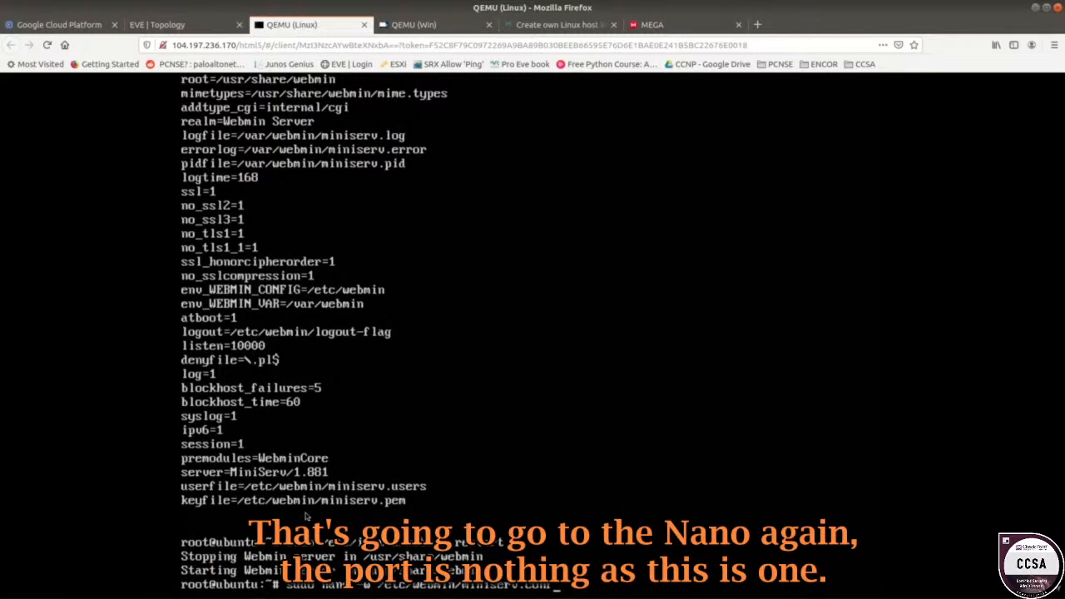
pyautogui.press('Return')
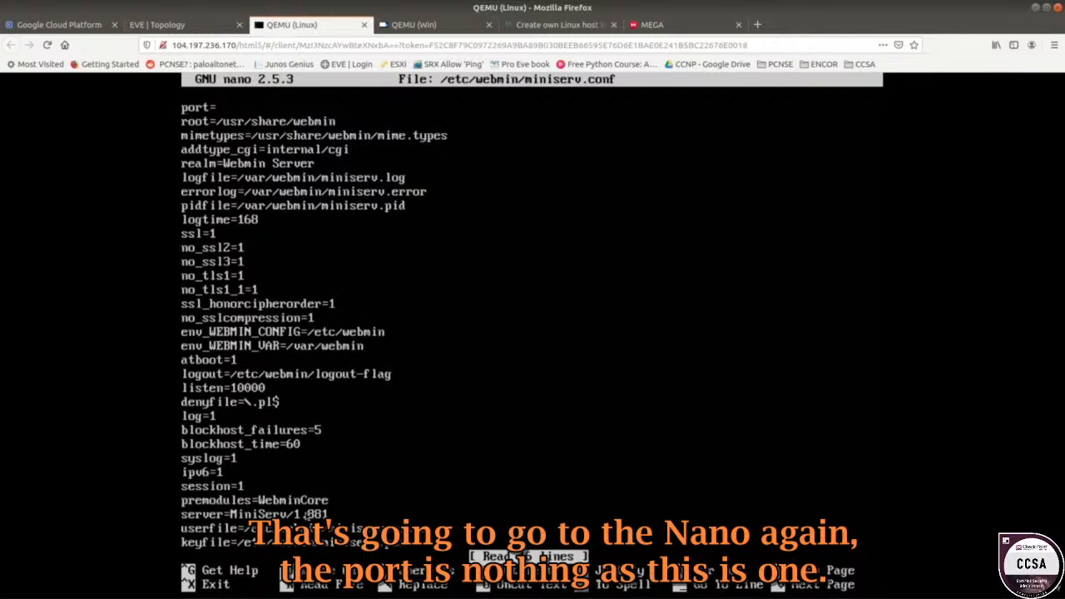
pyautogui.hotkey('ctrl', 'x')
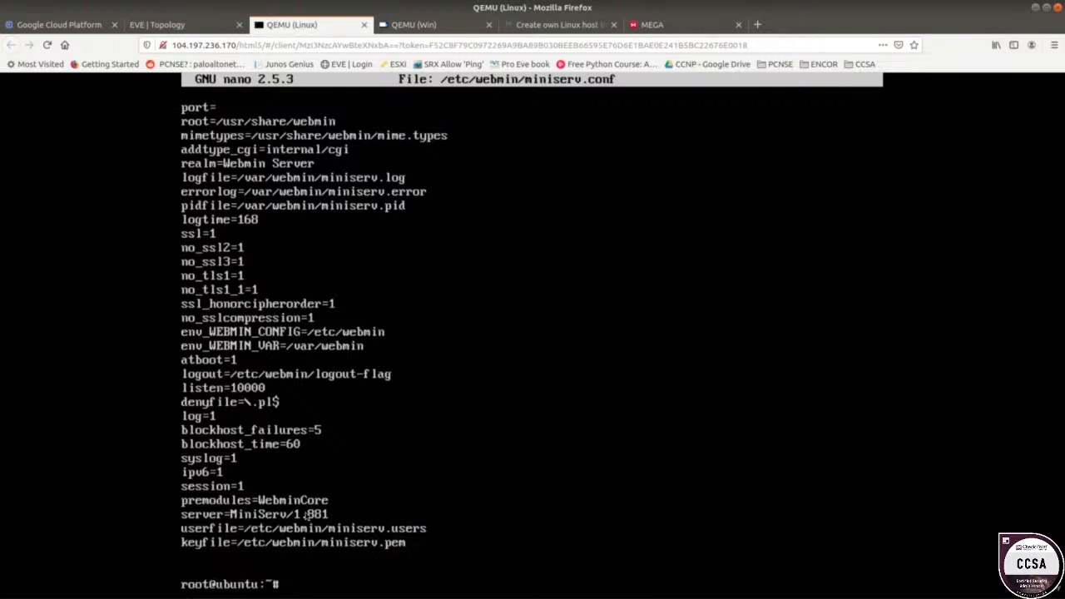
pyautogui.click(413, 25)
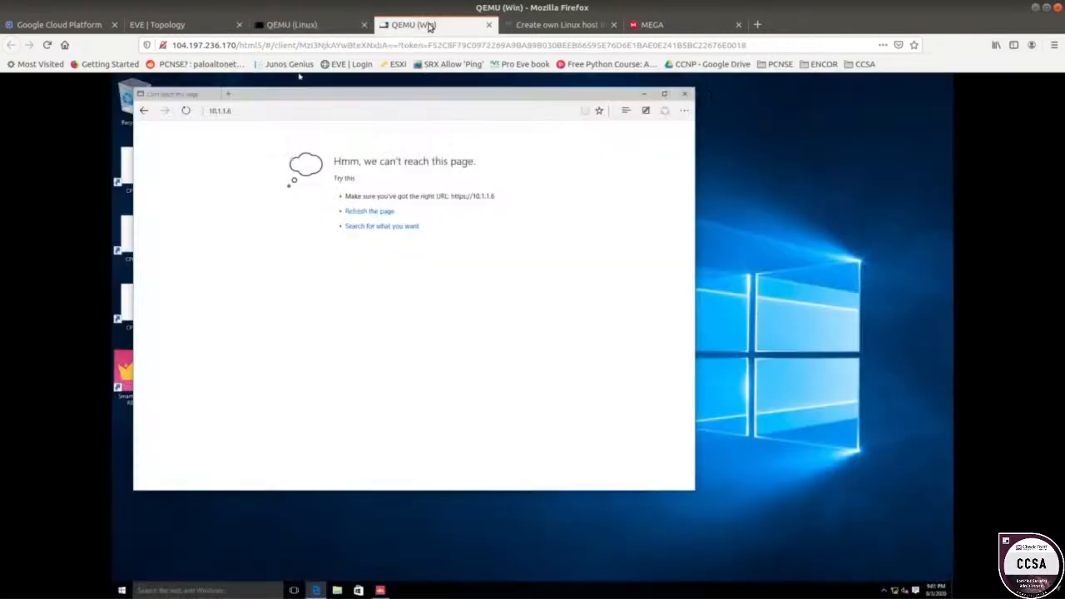
pyautogui.click(266, 110)
pyautogui.click(291, 112)
pyautogui.press('Return')
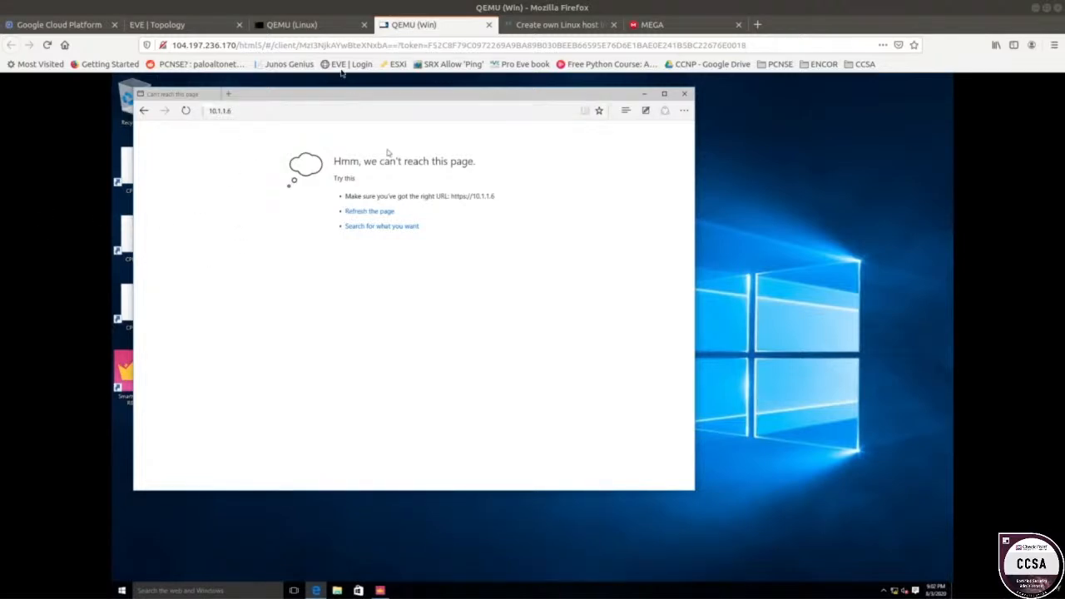
# Enter 443 as the port value in miniserv.conf, backing out of the first save attempt.
pyautogui.click(324, 26)
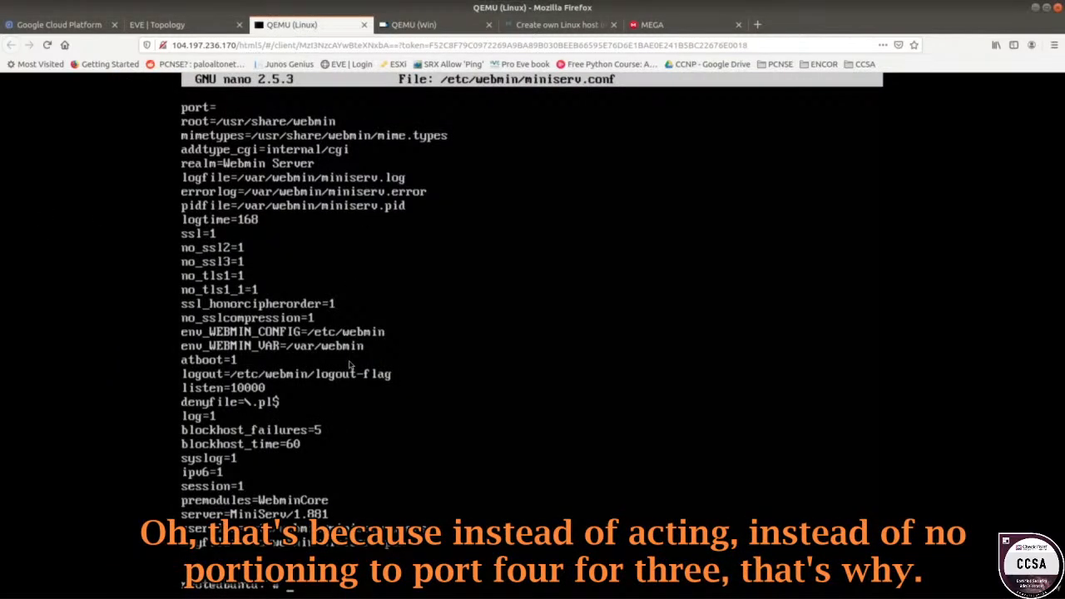
pyautogui.press('Up')
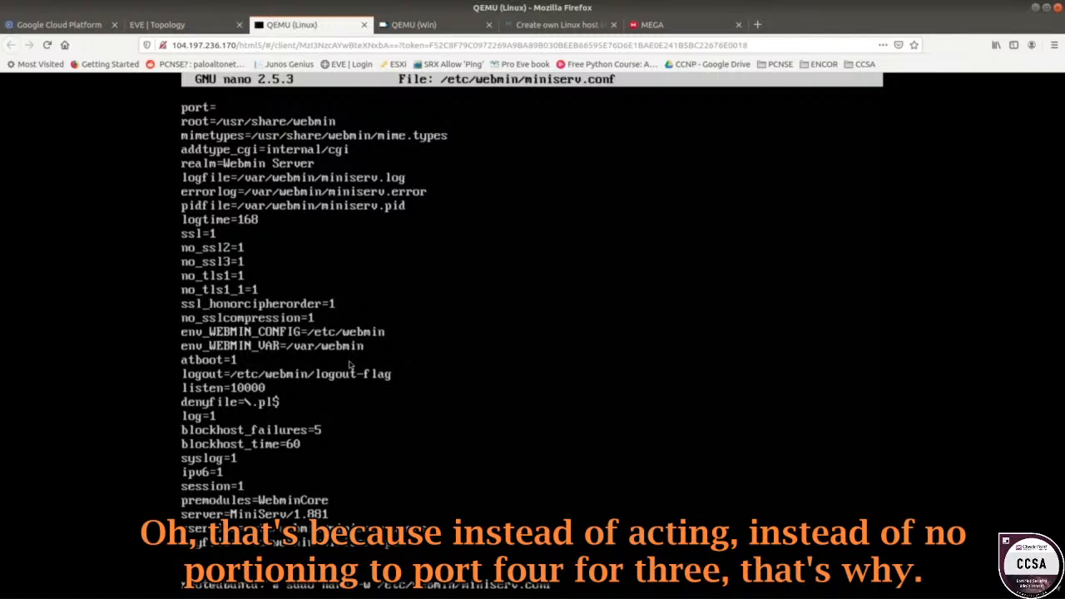
pyautogui.press('Right')
pyautogui.press('Right')
pyautogui.press('Right')
pyautogui.press('Right')
pyautogui.press('Right')
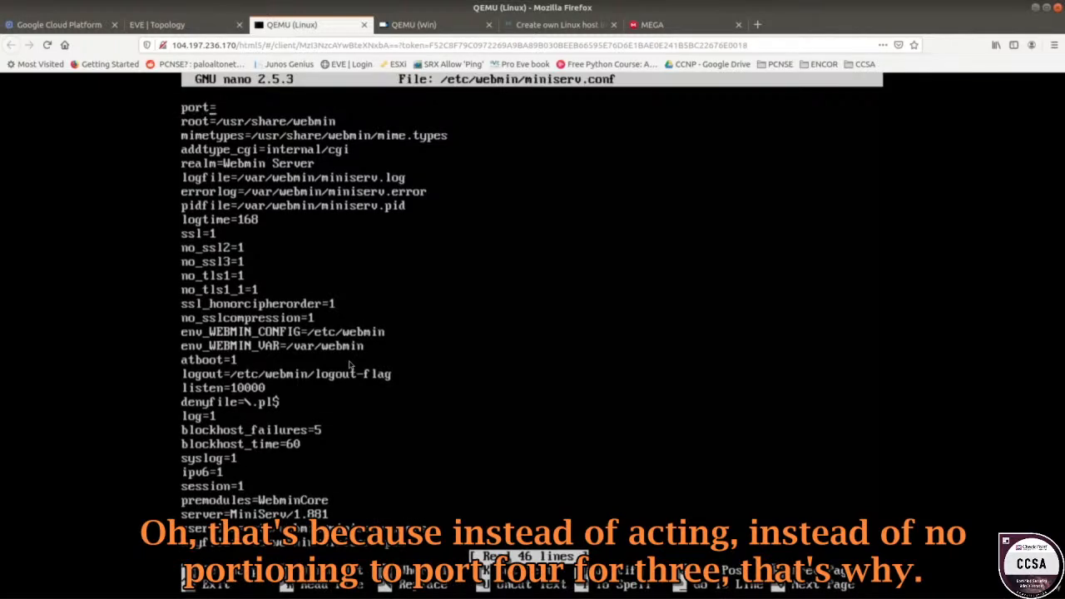
pyautogui.write('443')
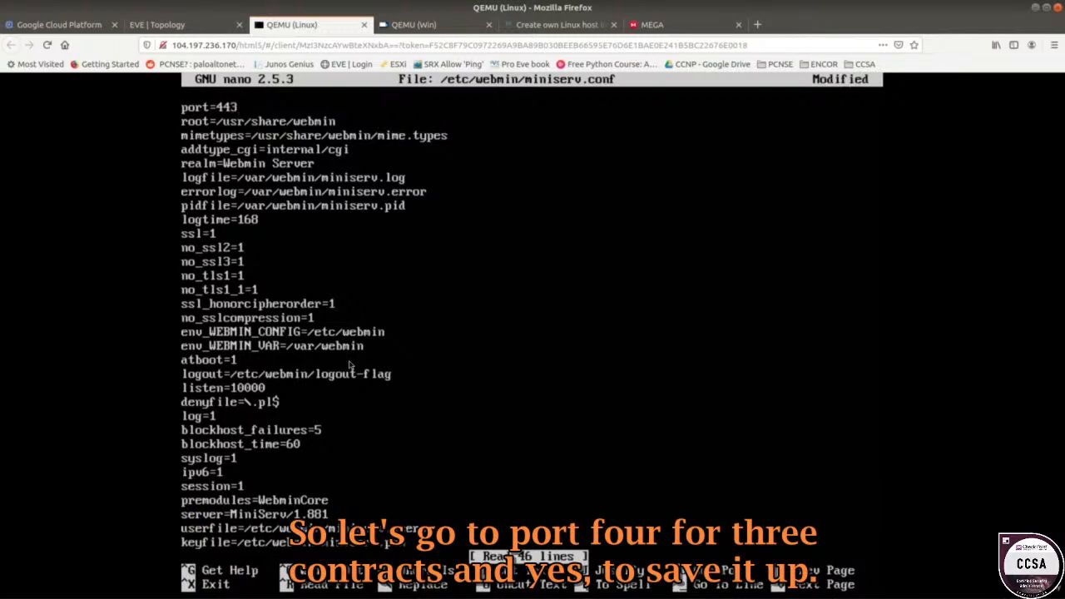
pyautogui.hotkey('ctrl', 'x')
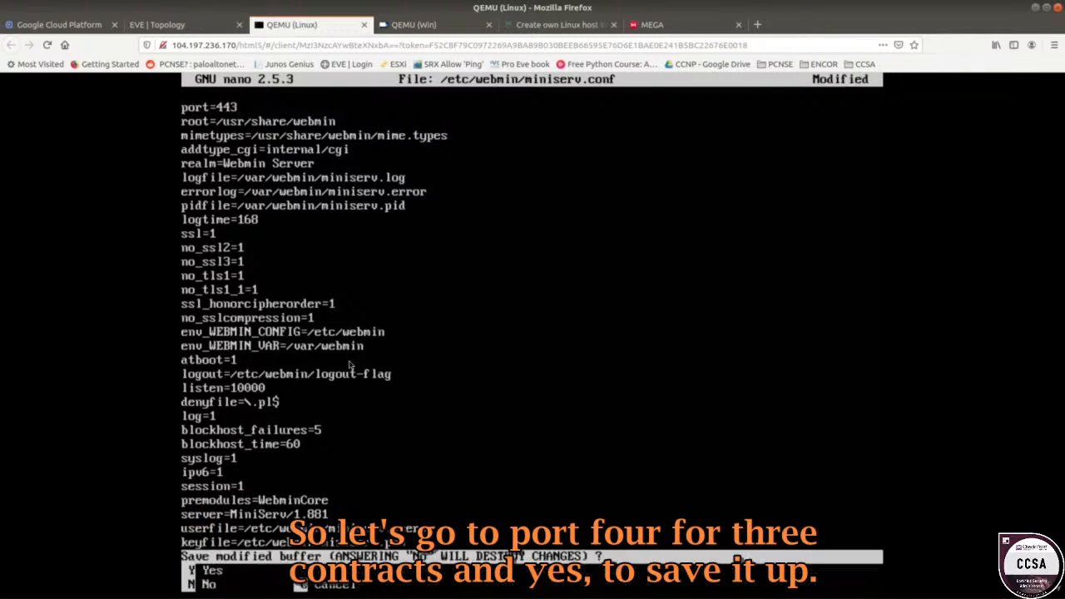
pyautogui.press('y')
pyautogui.press('Return')
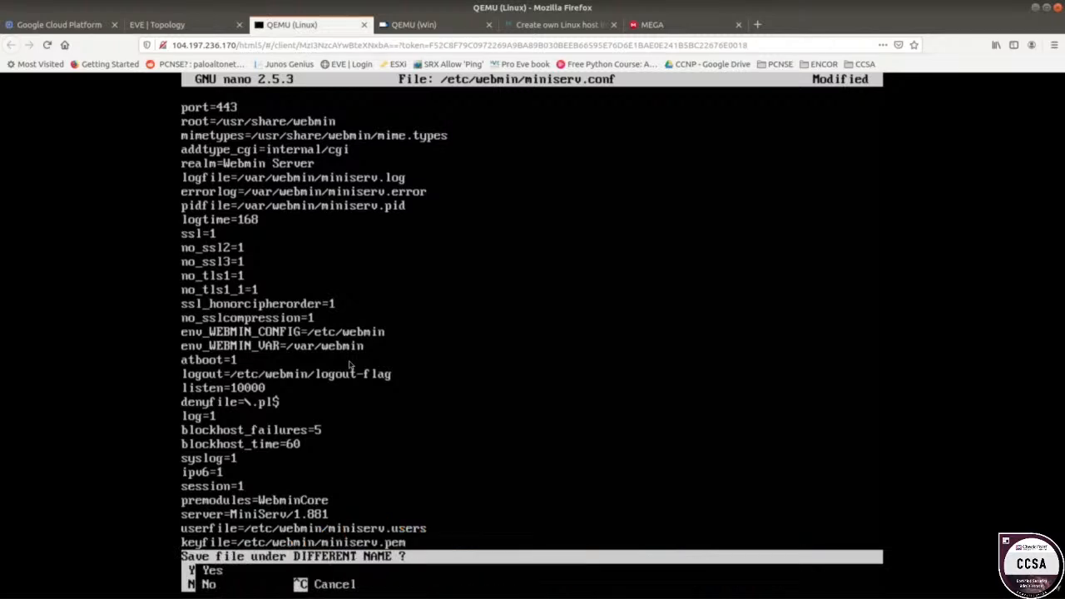
pyautogui.press('n')
pyautogui.hotkey('ctrl', 'c')
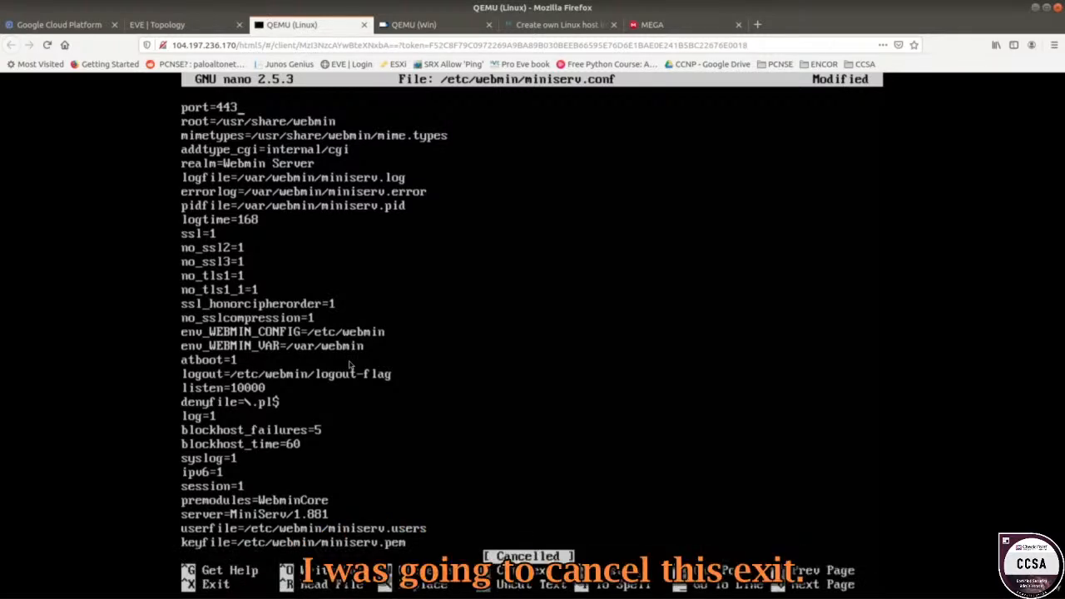
# Remove the stray line and character and save miniserv.conf with port=443.
pyautogui.write('x')
pyautogui.press('Return')
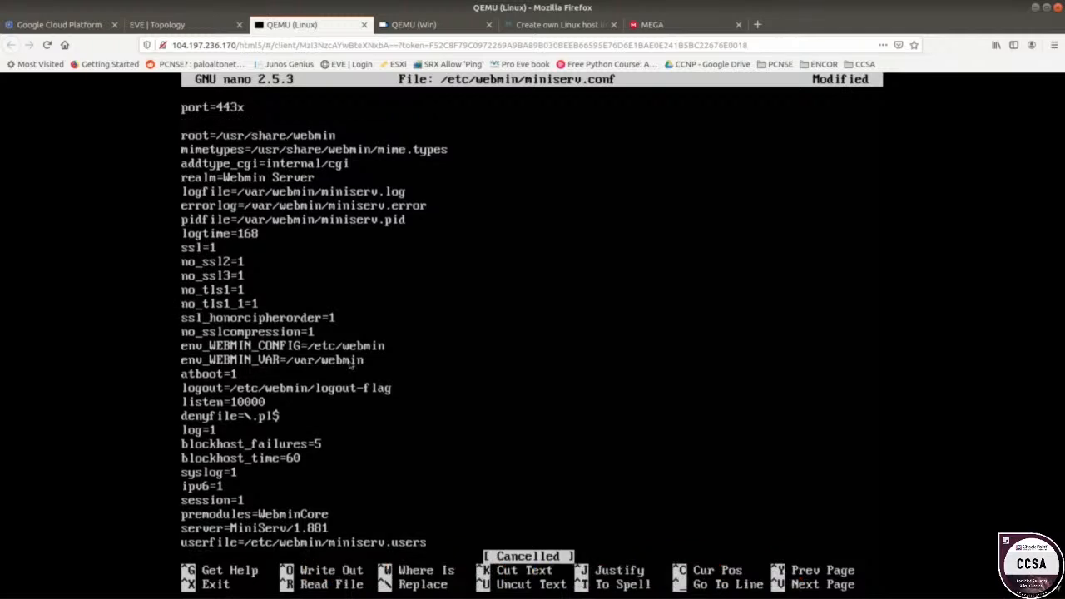
pyautogui.press('BackSpace')
pyautogui.press('BackSpace')
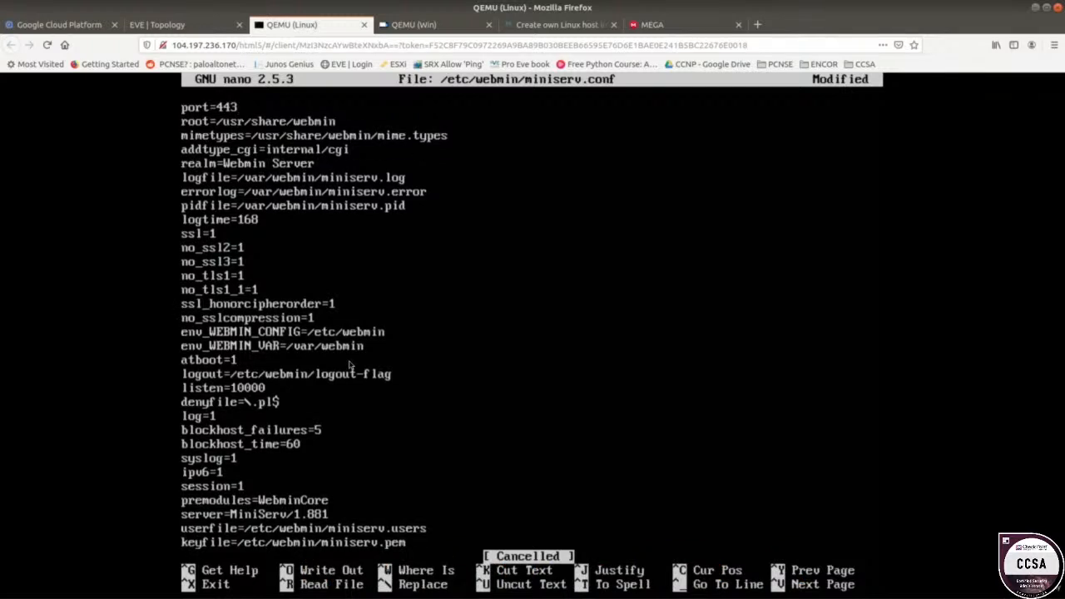
pyautogui.hotkey('ctrl', 'x')
pyautogui.press('y')
pyautogui.press('Return')
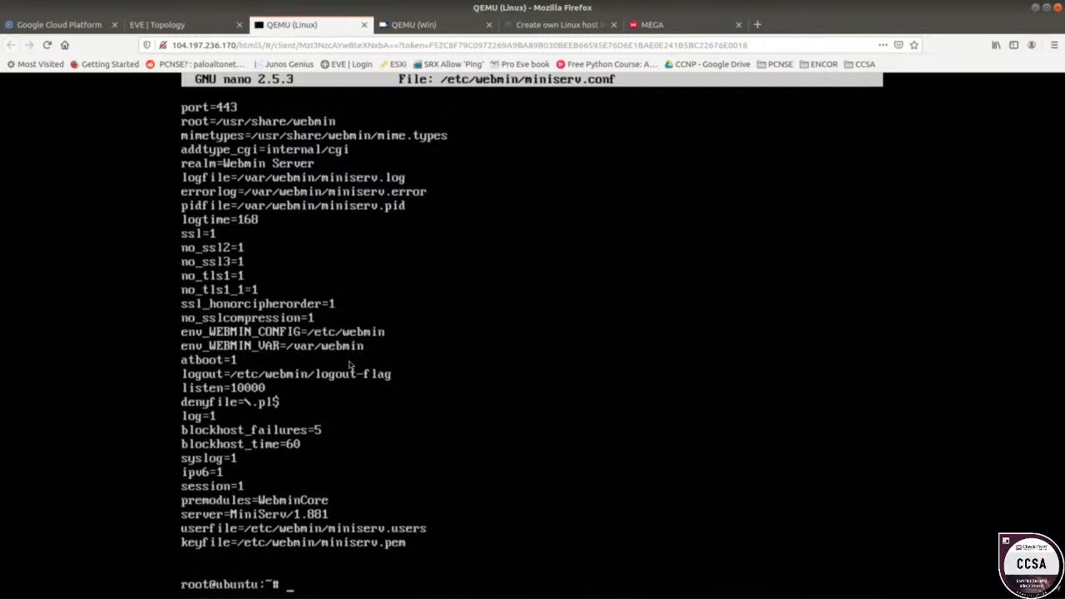
# Check the saved port value in miniserv.conf and restart the Webmin service.
pyautogui.press('Up')
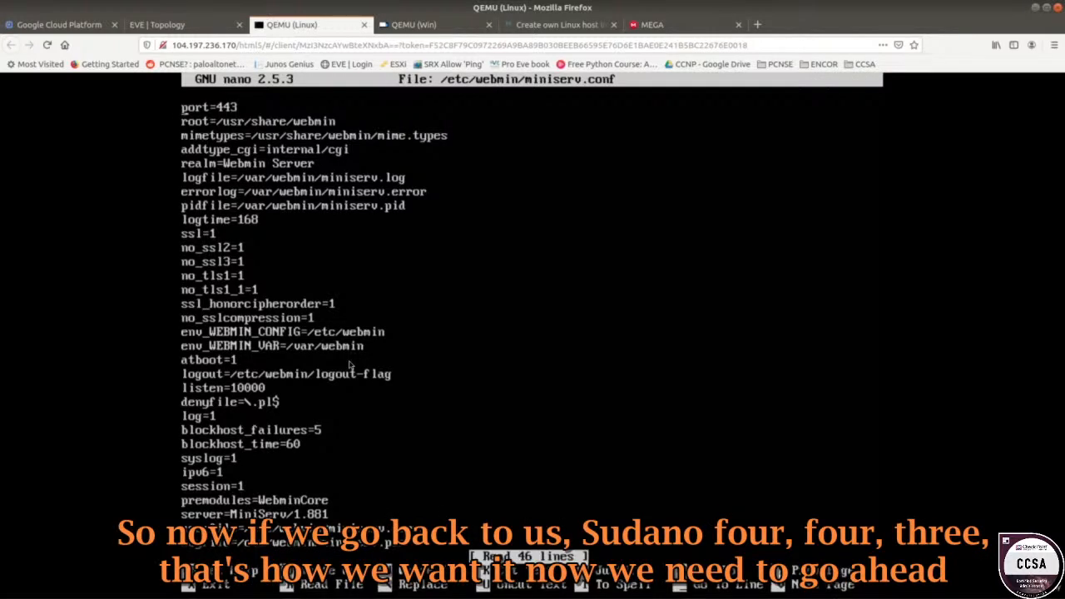
pyautogui.hotkey('ctrl', 'x')
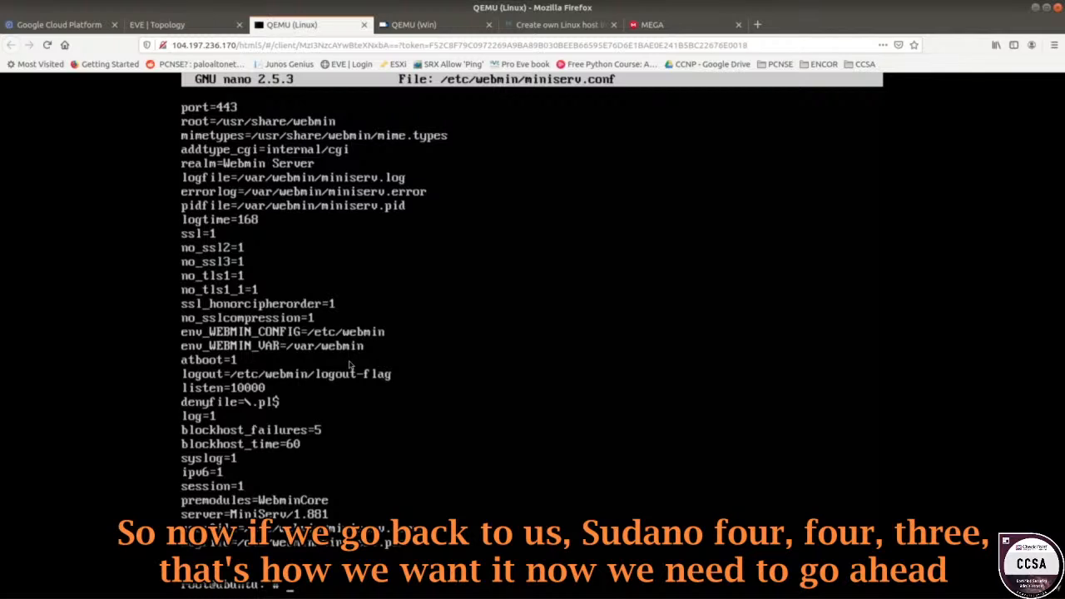
pyautogui.press('Up')
pyautogui.press('Up')
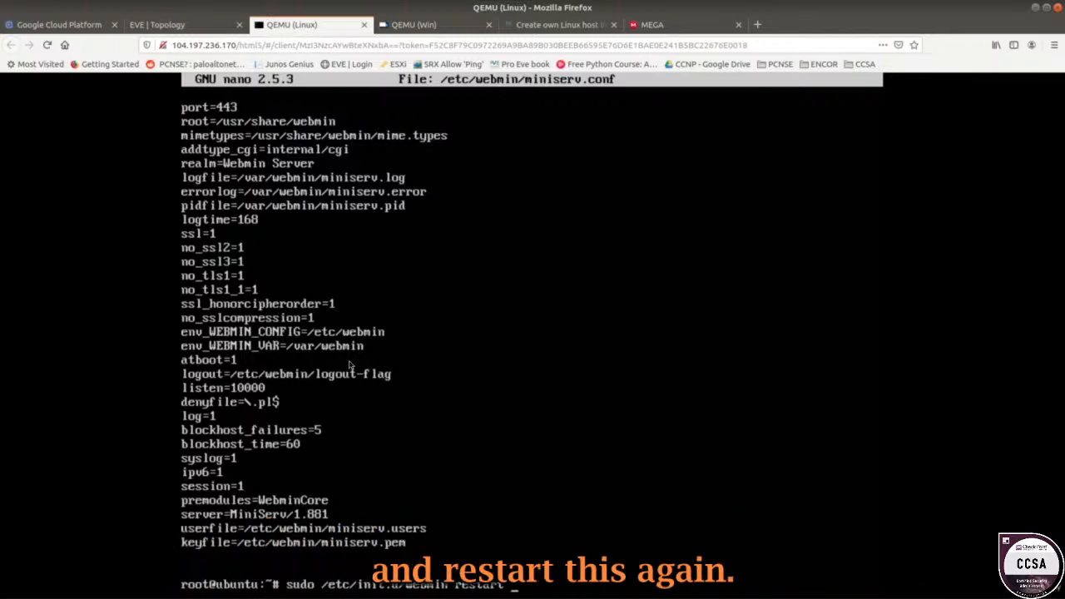
pyautogui.press('Return')
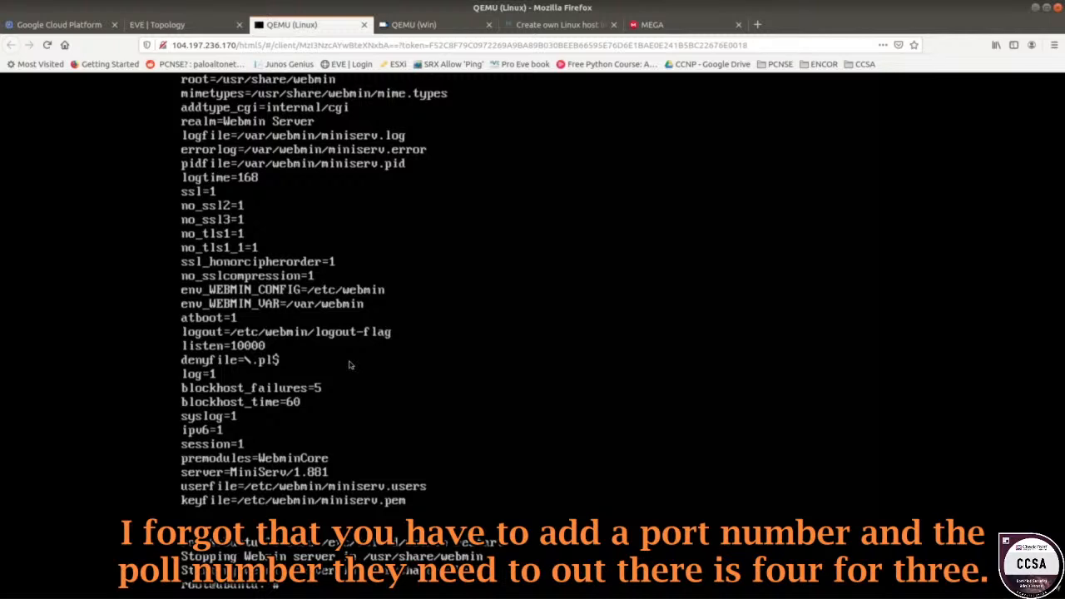
pyautogui.click(408, 25)
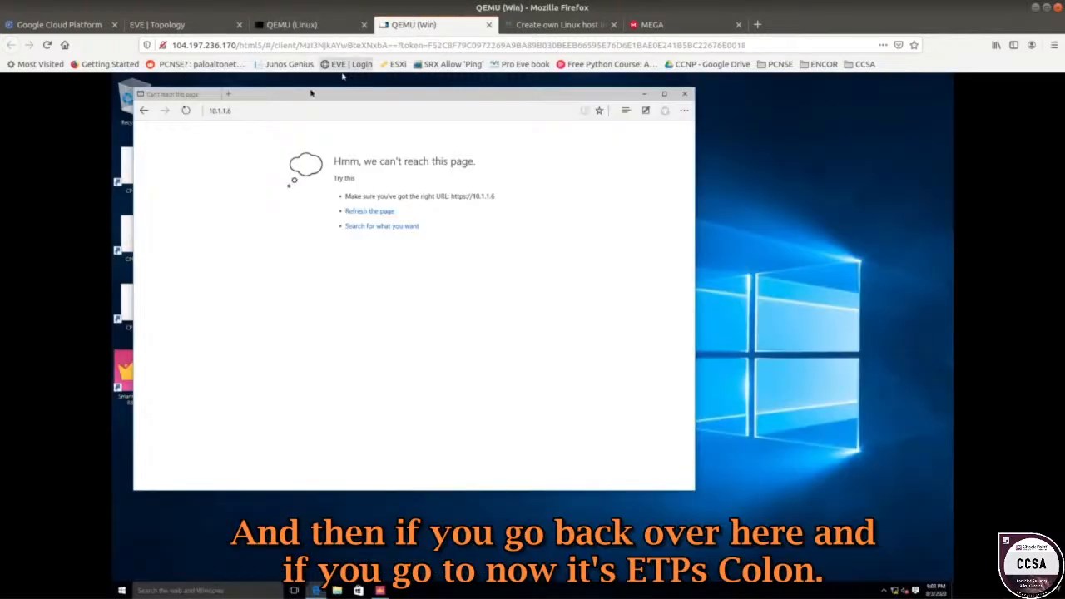
pyautogui.click(269, 117)
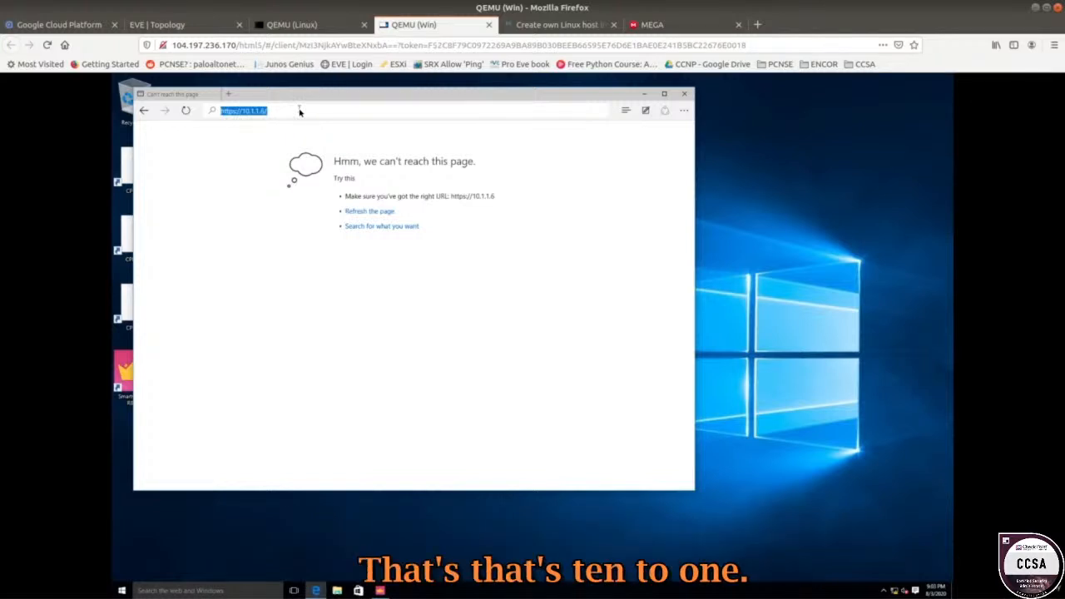
pyautogui.press('Return')
pyautogui.click(369, 276)
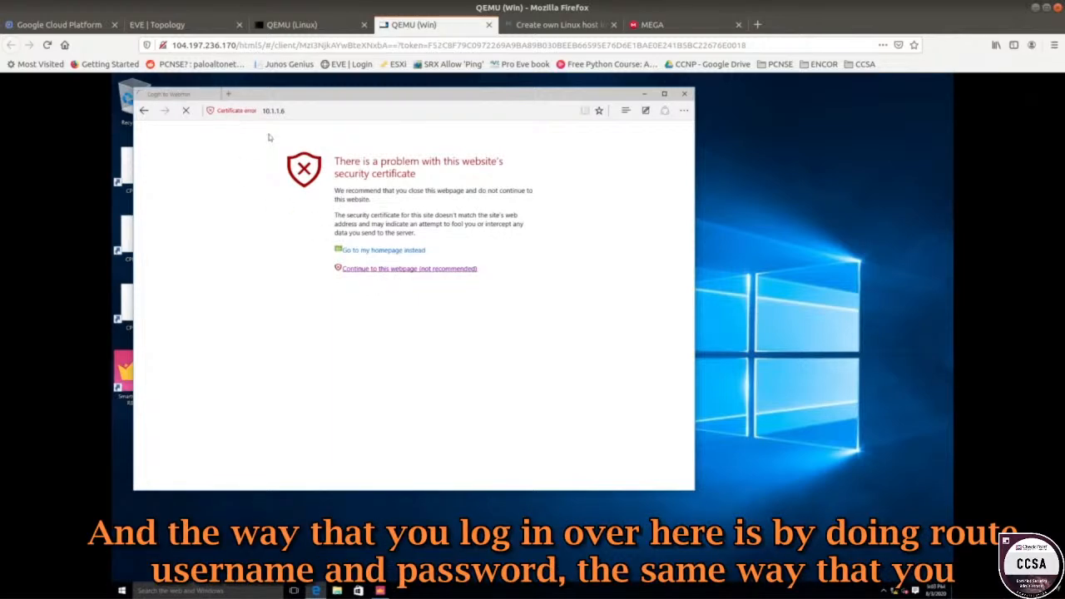
pyautogui.write('root')
pyautogui.press('Tab')
pyautogui.write('****')
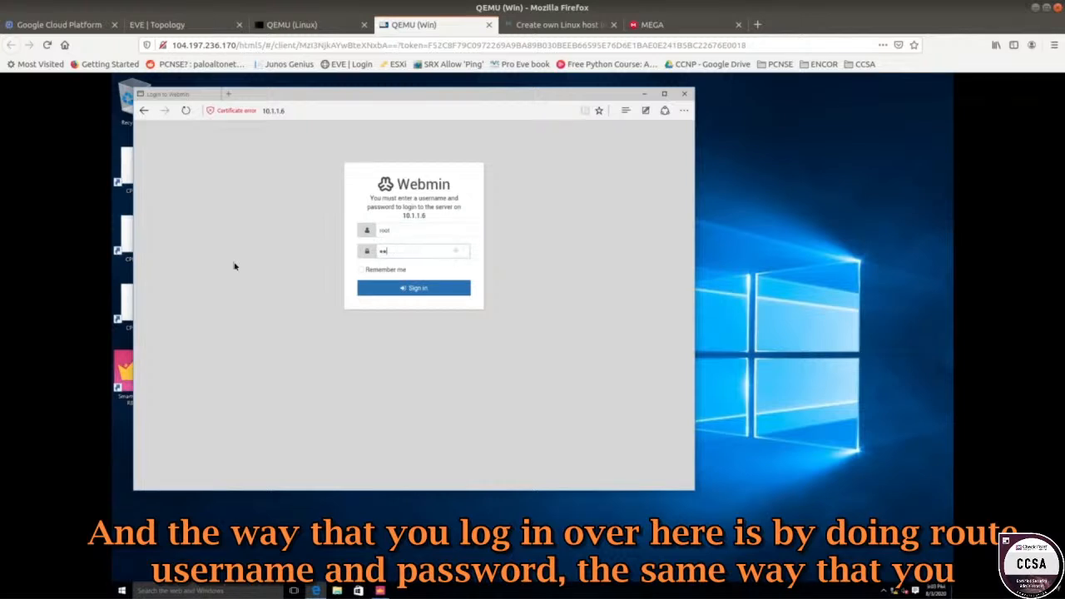
pyautogui.press('Return')
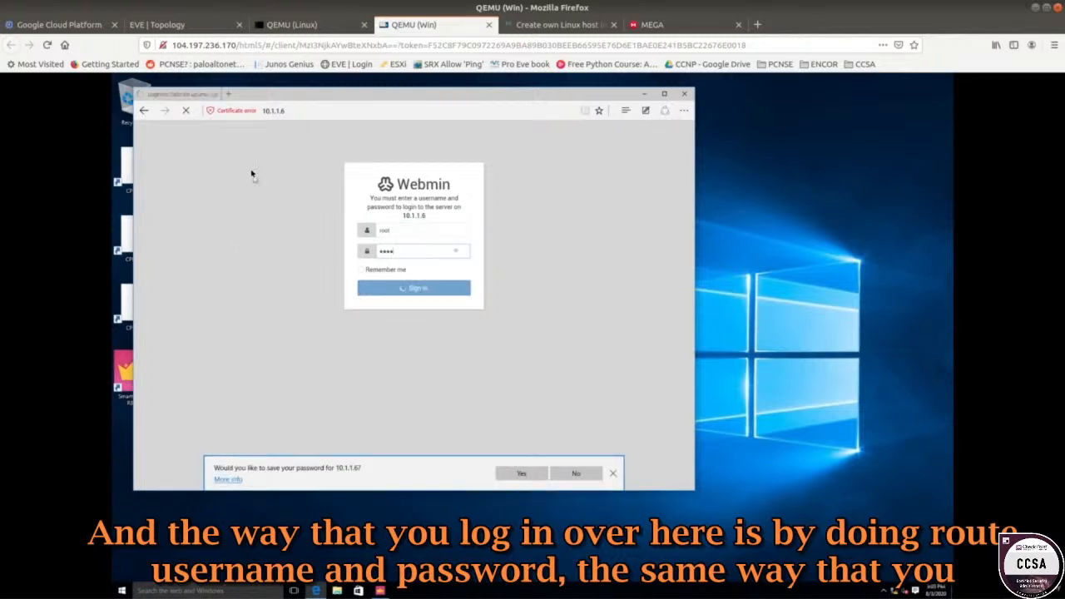
pyautogui.click(297, 111)
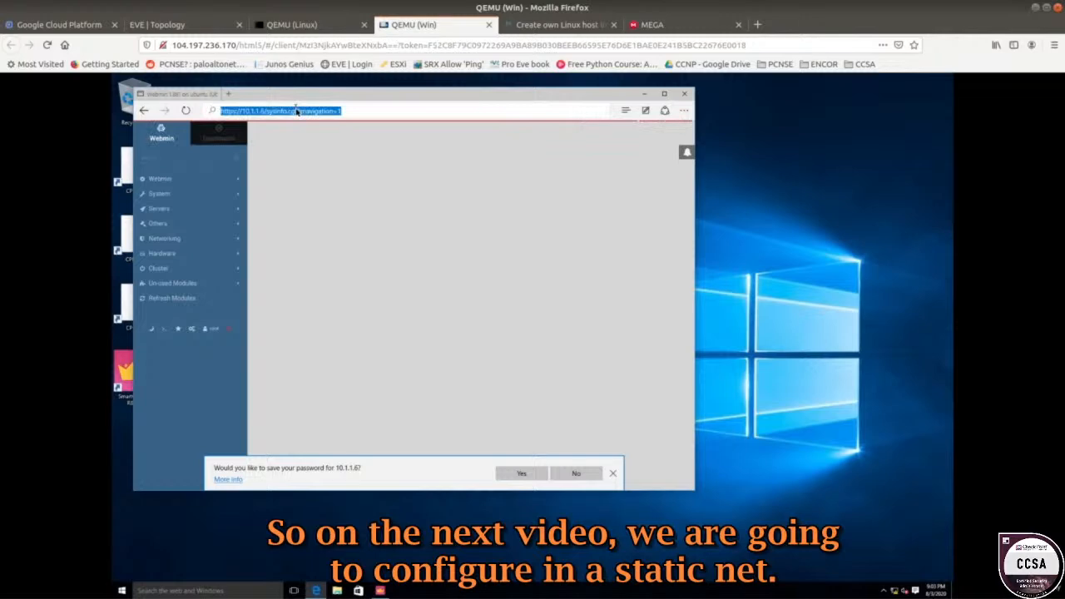
# Switch to the Linux console tab and then to the EVE-NG lab topology.
pyautogui.click(296, 25)
pyautogui.click(201, 30)
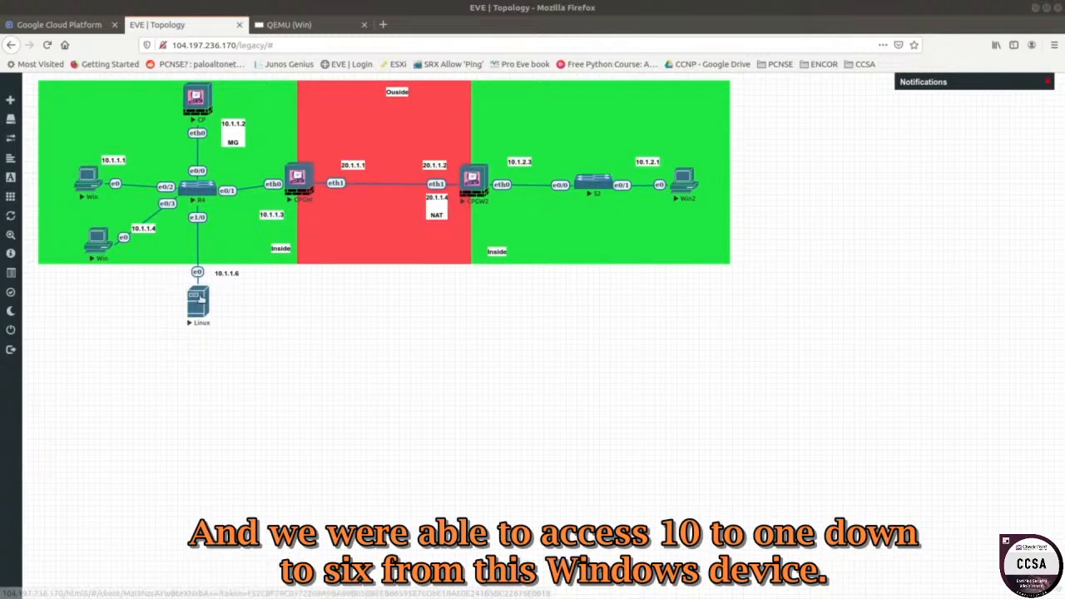
pyautogui.click(97, 183)
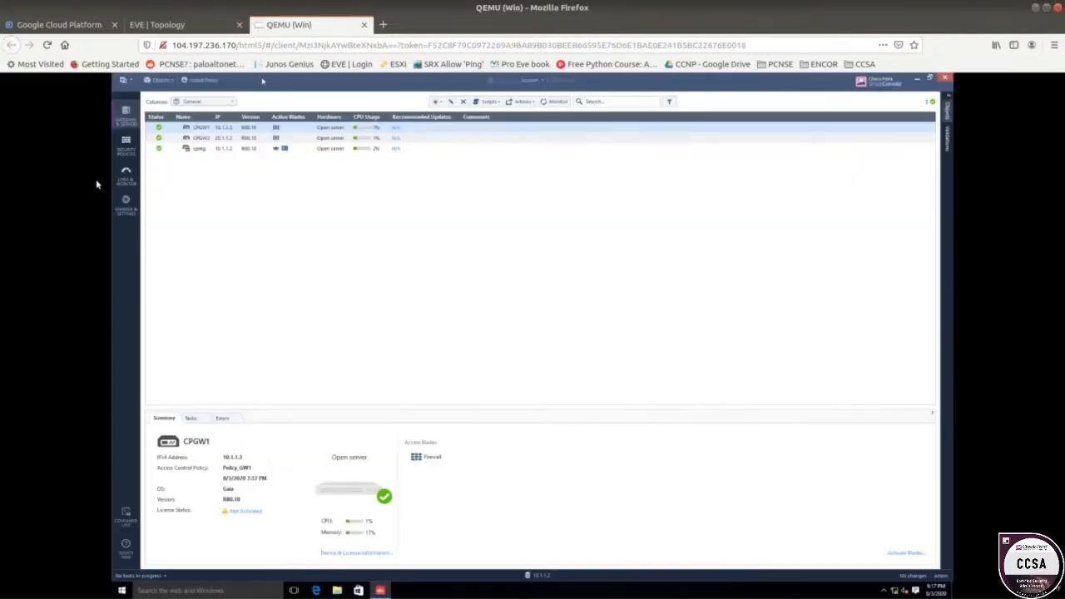
pyautogui.click(317, 591)
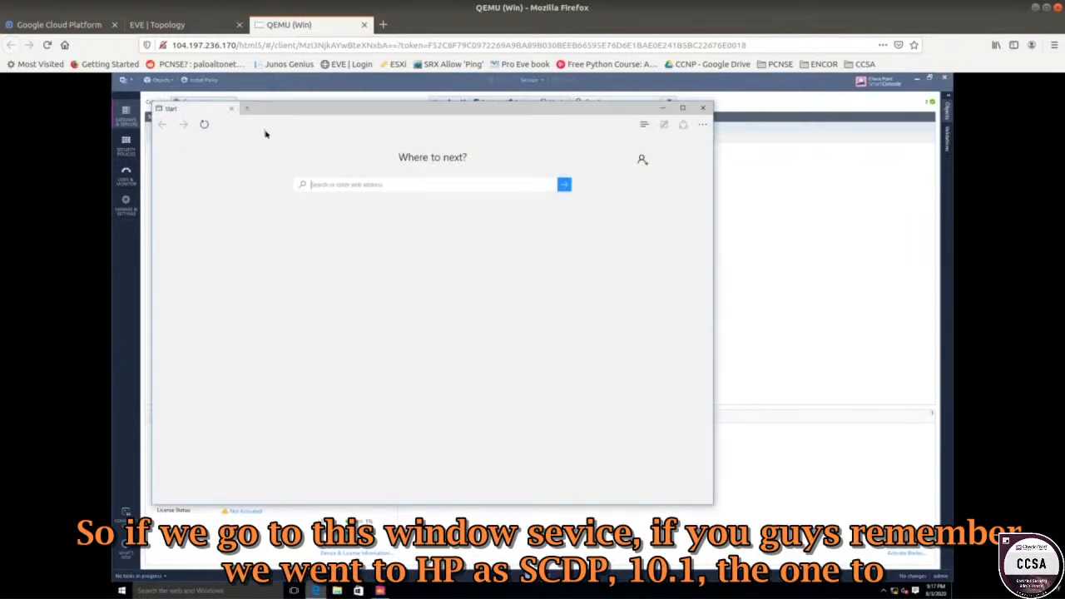
pyautogui.write('https://10.1.1.6')
pyautogui.press('Return')
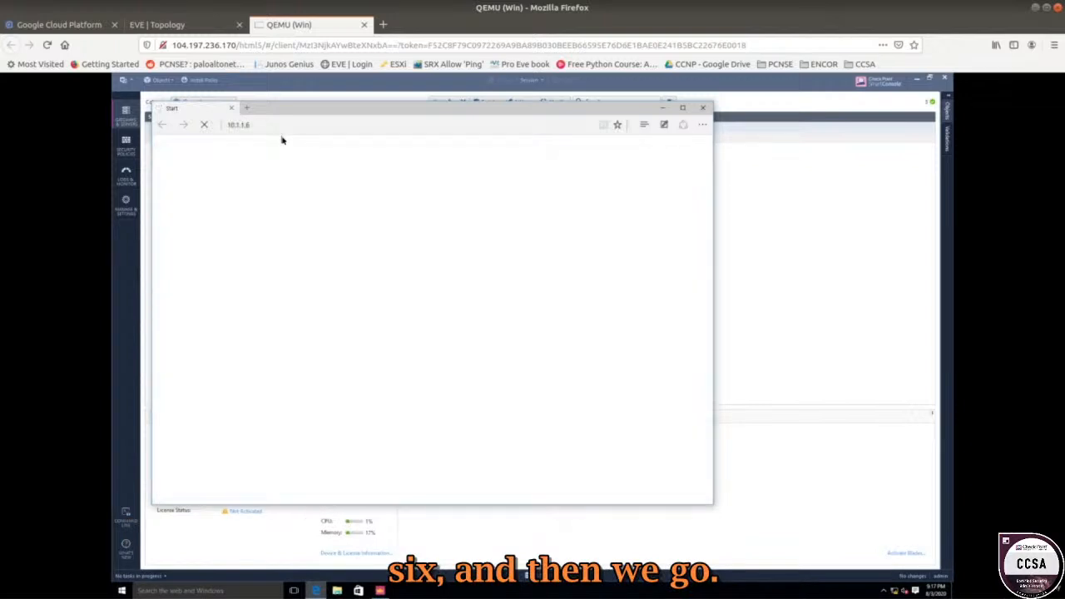
pyautogui.click(367, 283)
pyautogui.click(317, 127)
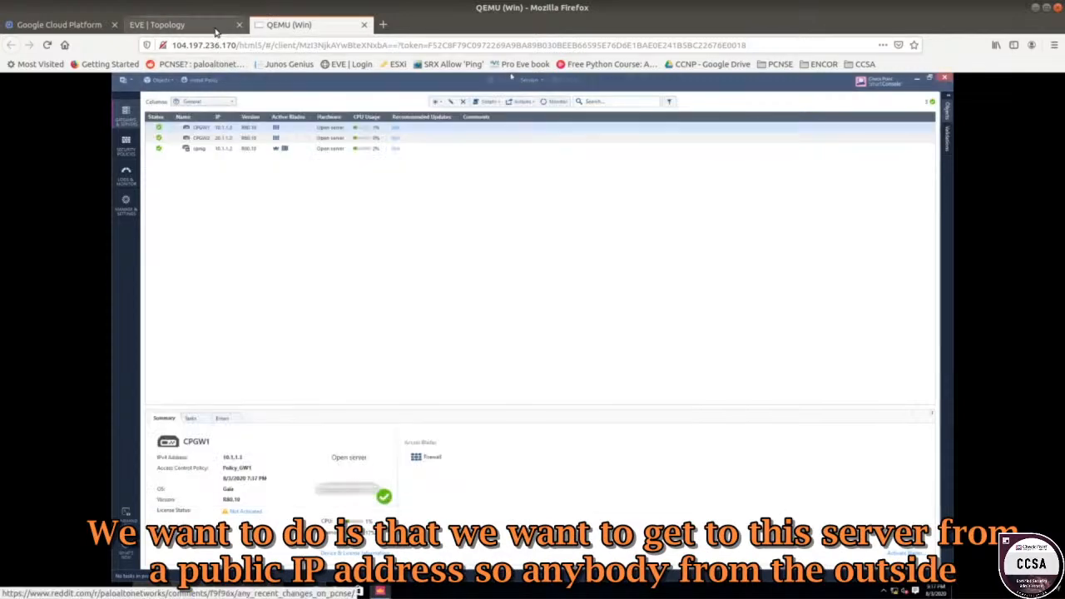
# Duplicate the 10.1.1.6 label under CPGW1's outside interface and change it to '20.1.1.3' / 'Static'.
pyautogui.click(214, 28)
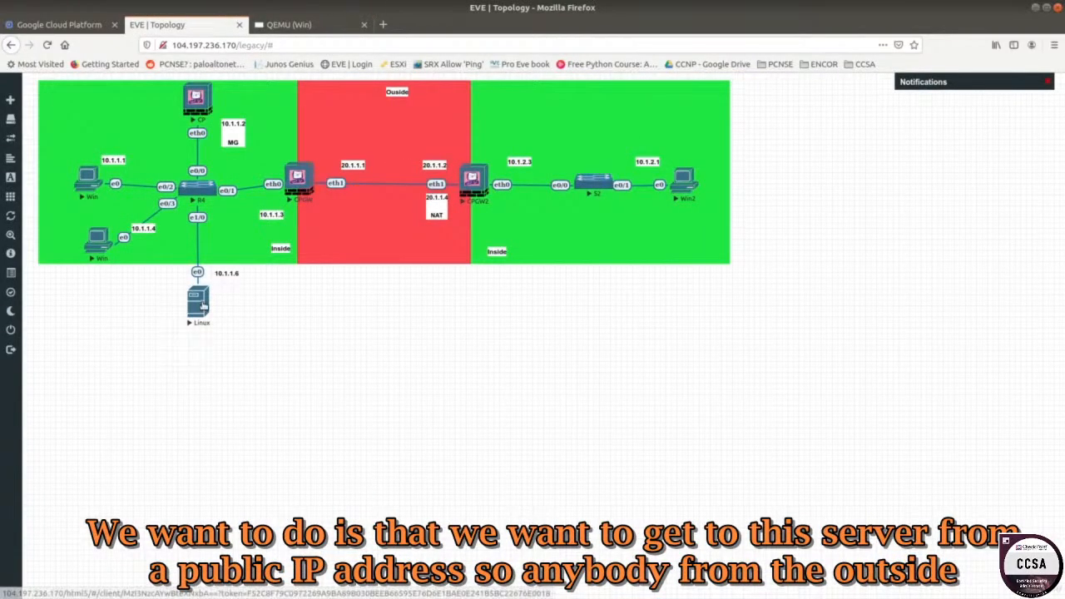
pyautogui.rightClick(222, 276)
pyautogui.click(249, 301)
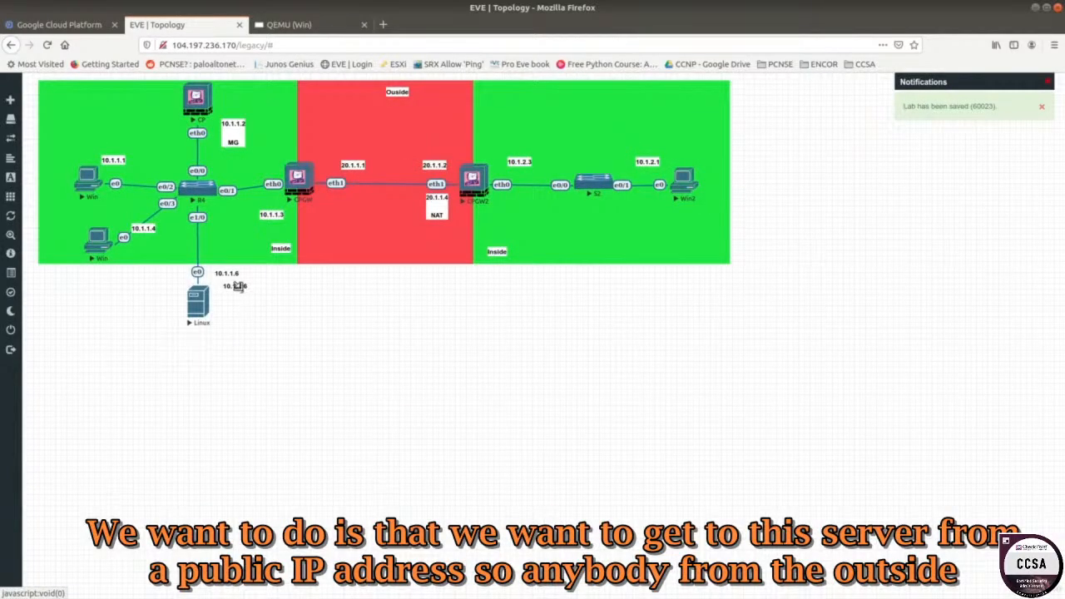
pyautogui.moveTo(235, 287); pyautogui.dragTo(335, 205)
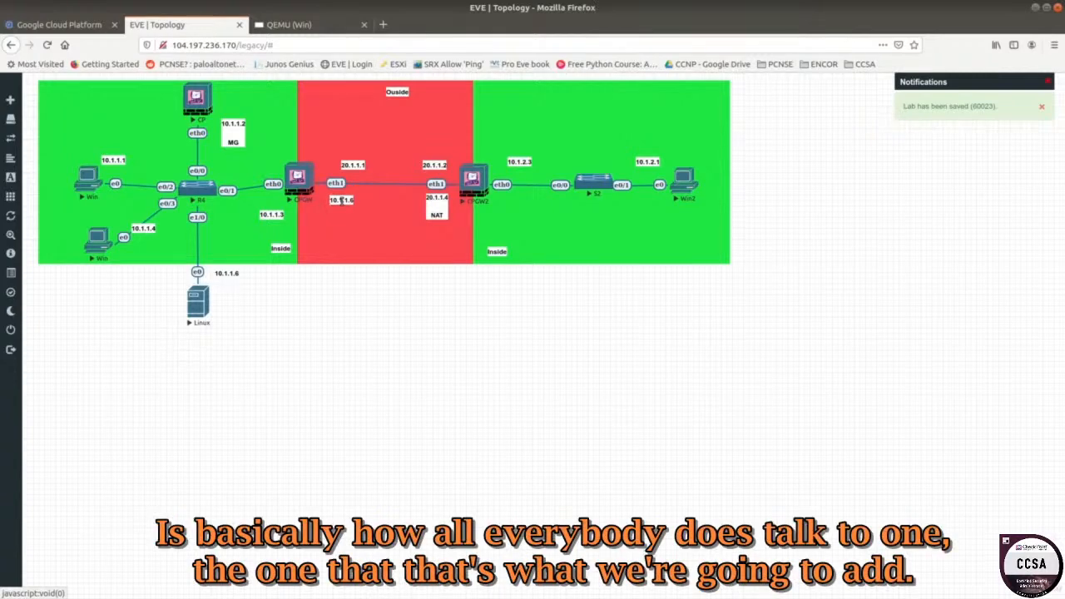
pyautogui.doubleClick(341, 200)
pyautogui.write('20.1.1.3')
pyautogui.press('Return')
pyautogui.write('s')
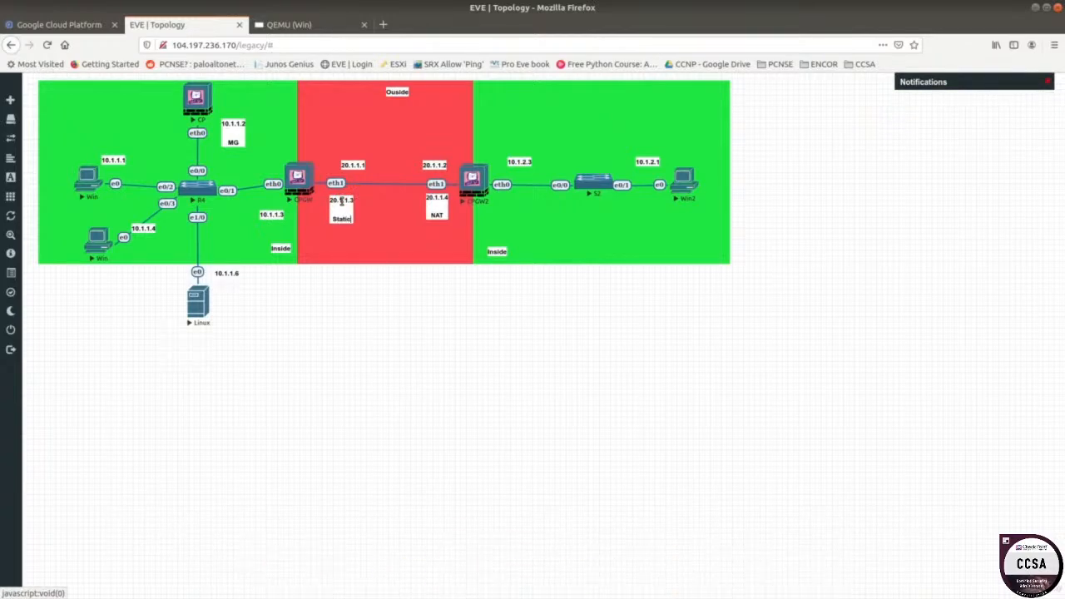
pyautogui.click(346, 410)
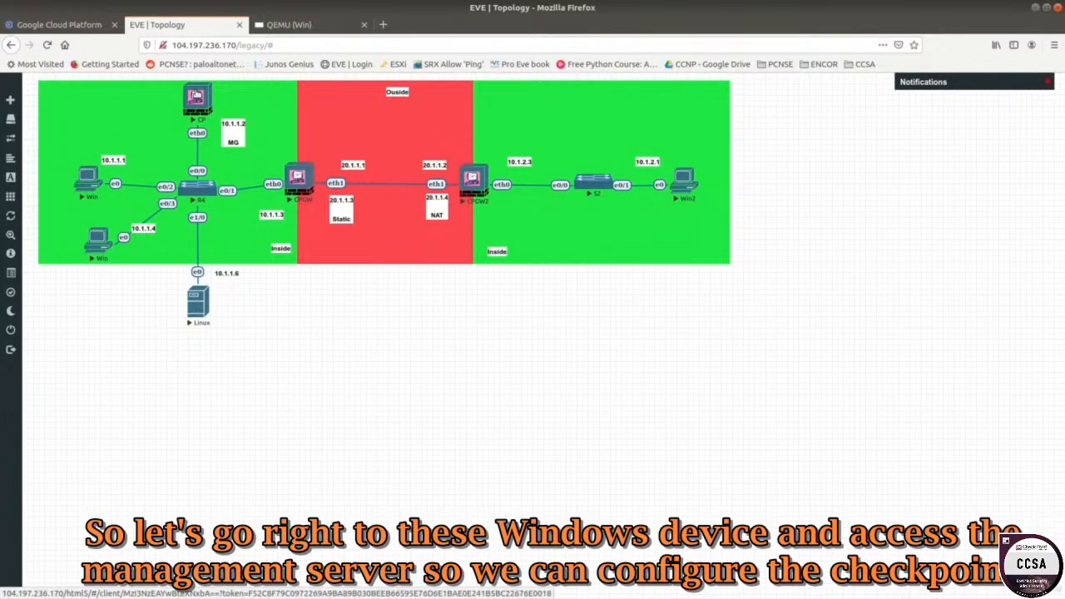
# In Policy_GW1's access rules, insert a section titled 'Inbound Policy' above the Cleanup section.
pyautogui.click(303, 30)
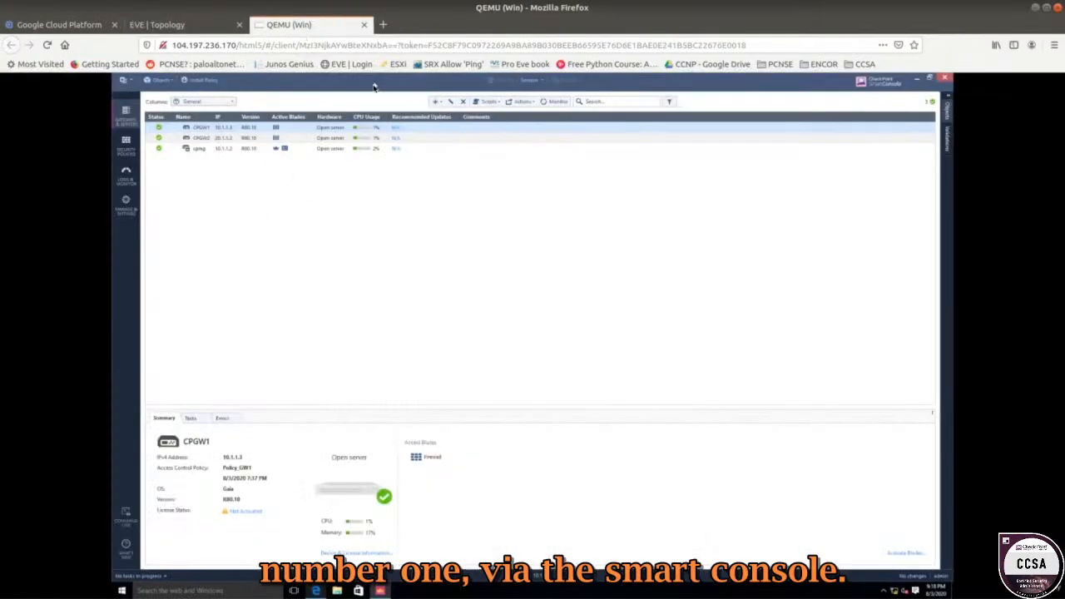
pyautogui.click(125, 145)
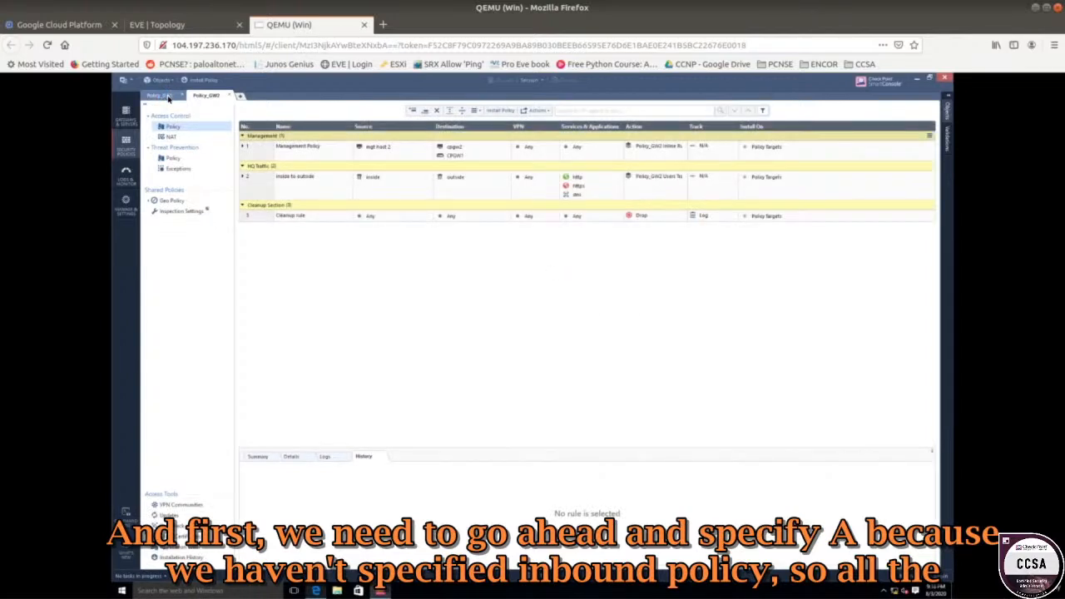
pyautogui.click(162, 96)
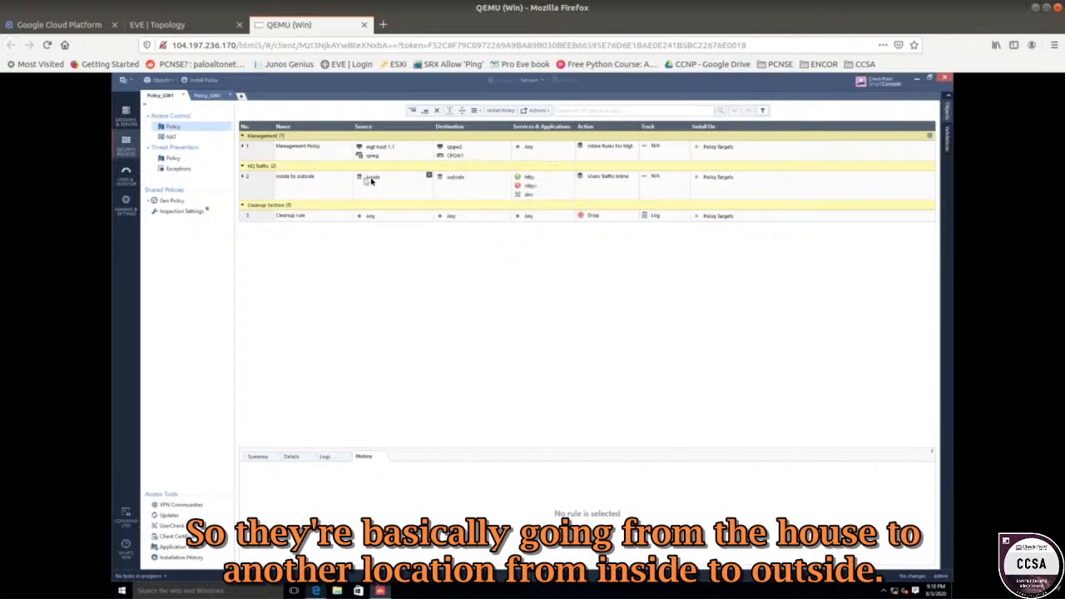
pyautogui.rightClick(254, 207)
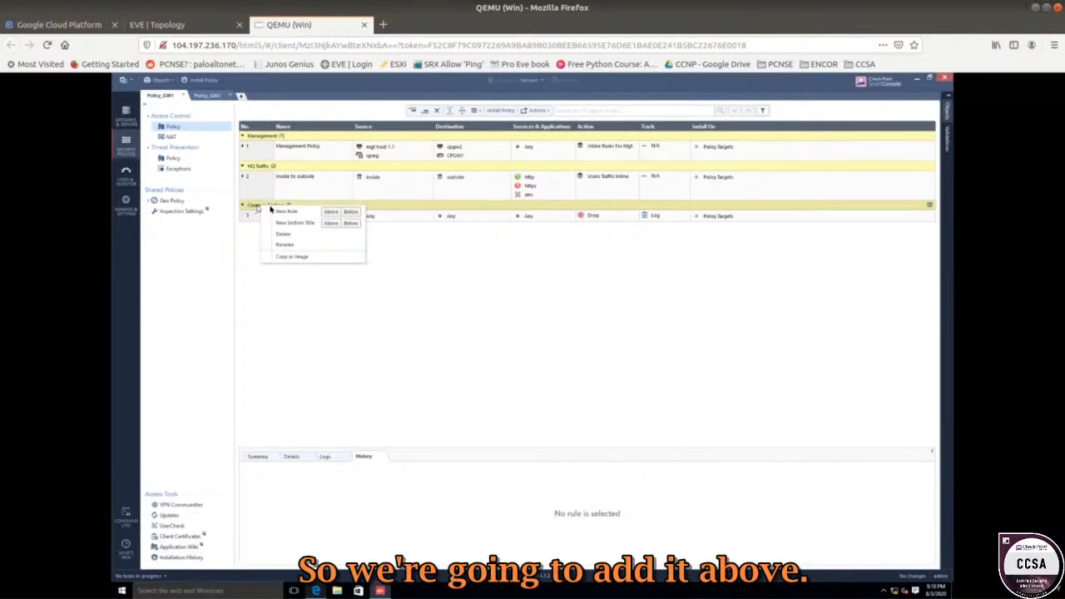
pyautogui.click(333, 225)
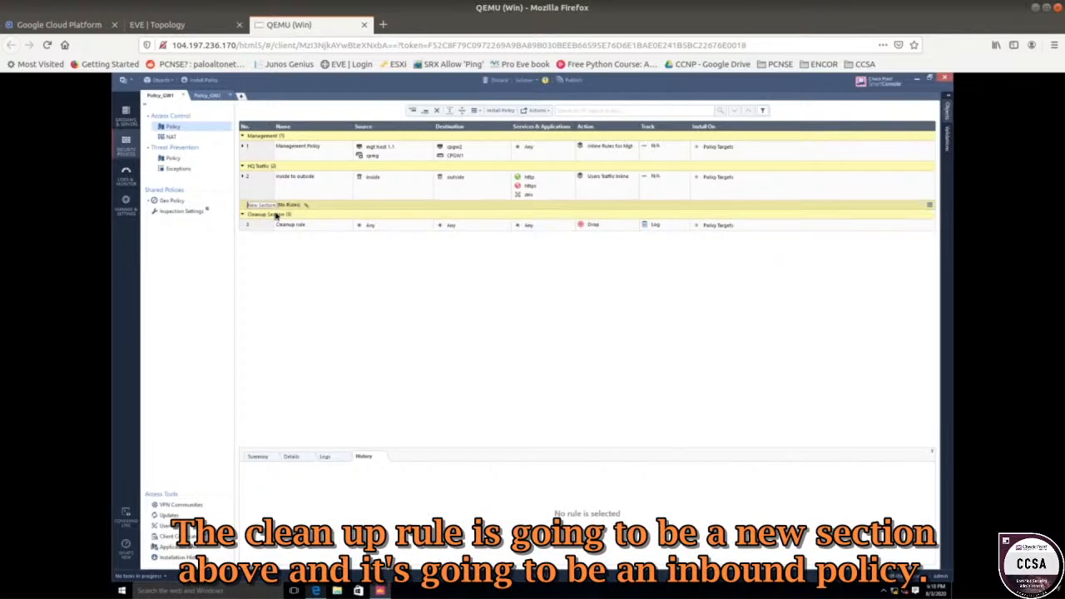
pyautogui.write('Inbound')
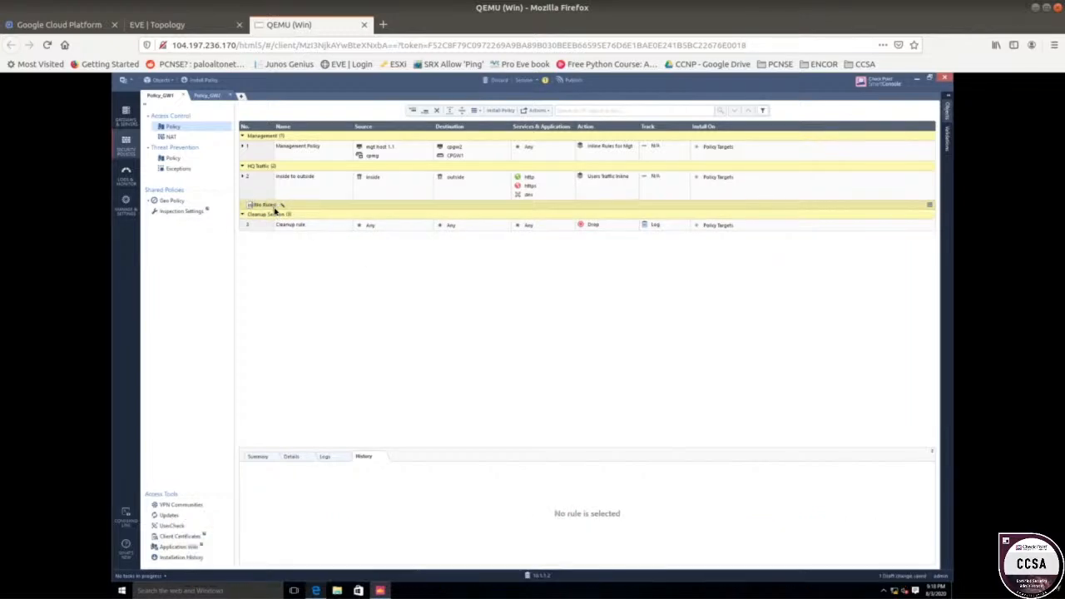
pyautogui.write(' Policy')
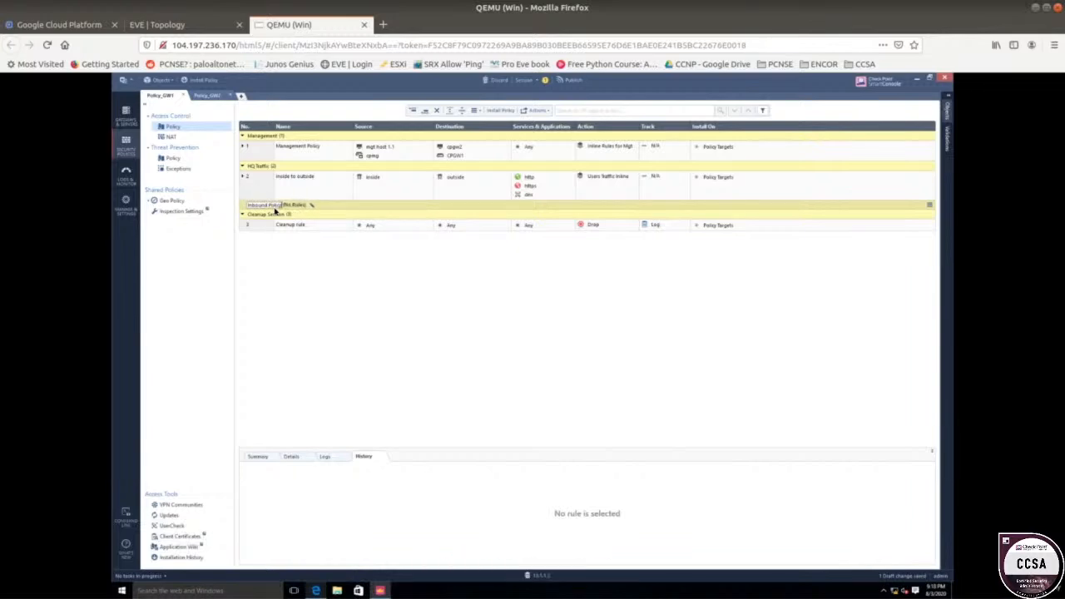
# Add a rule named 'Inbound Traffic' inside the Inbound Policy section, then glance at the topology.
pyautogui.press('Return')
pyautogui.rightClick(275, 212)
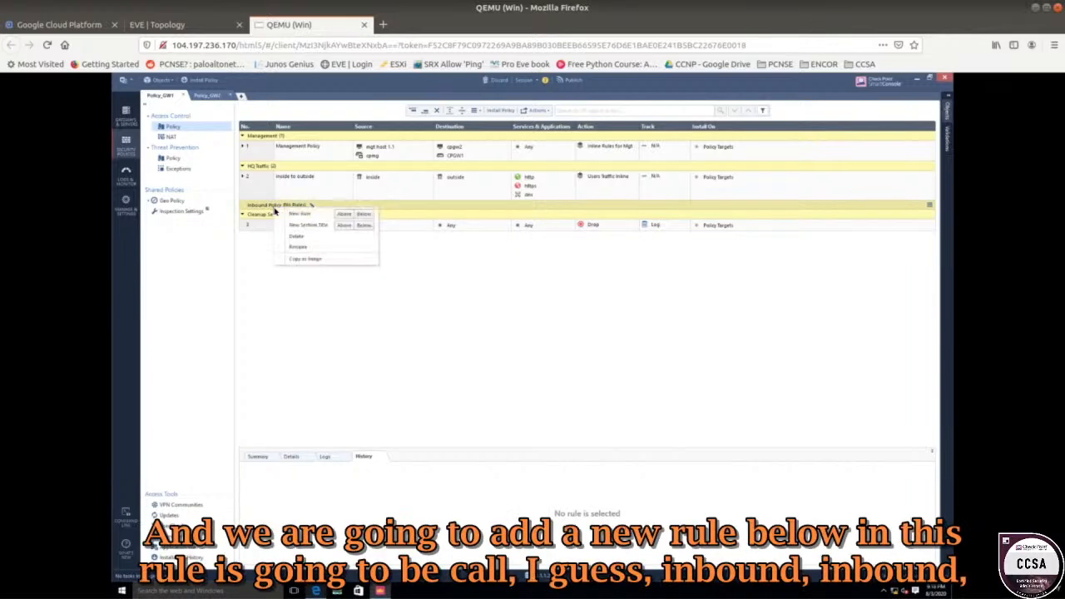
pyautogui.click(363, 216)
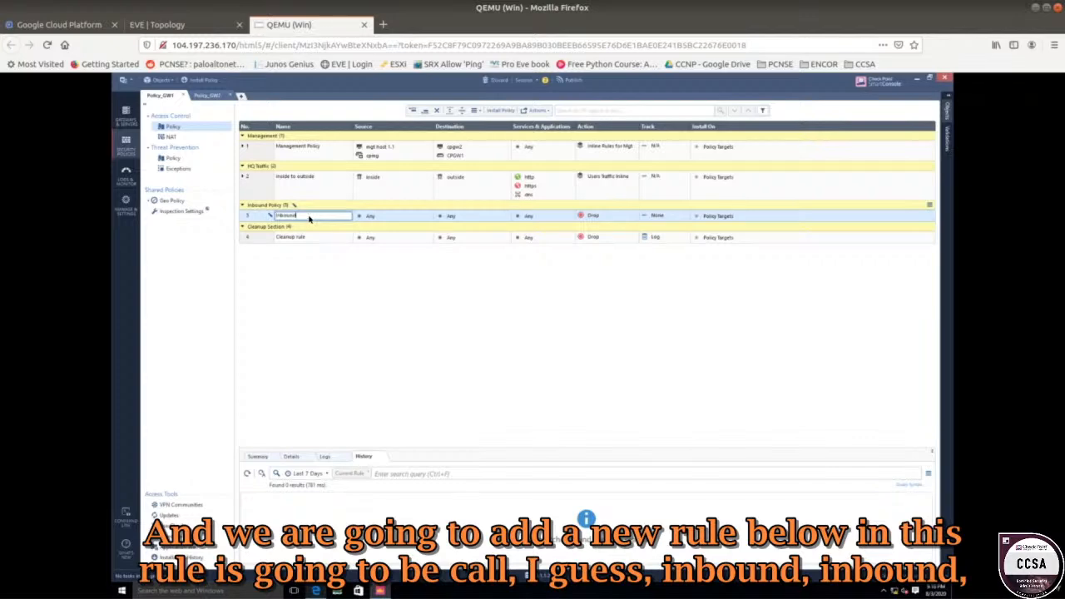
pyautogui.write('Inbound traffic')
pyautogui.press('Return')
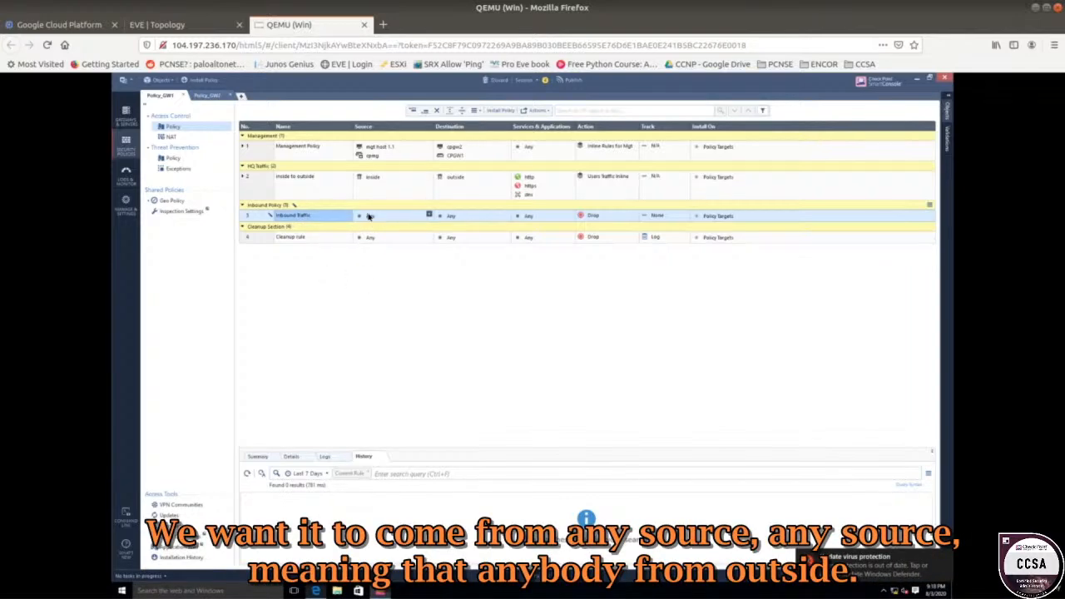
pyautogui.click(167, 24)
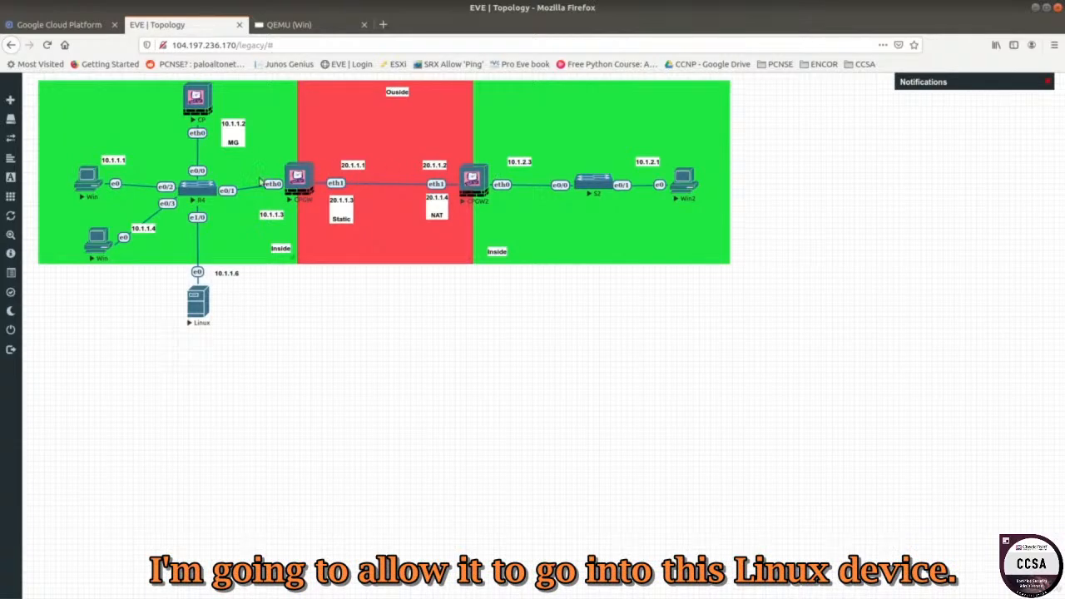
pyautogui.click(291, 24)
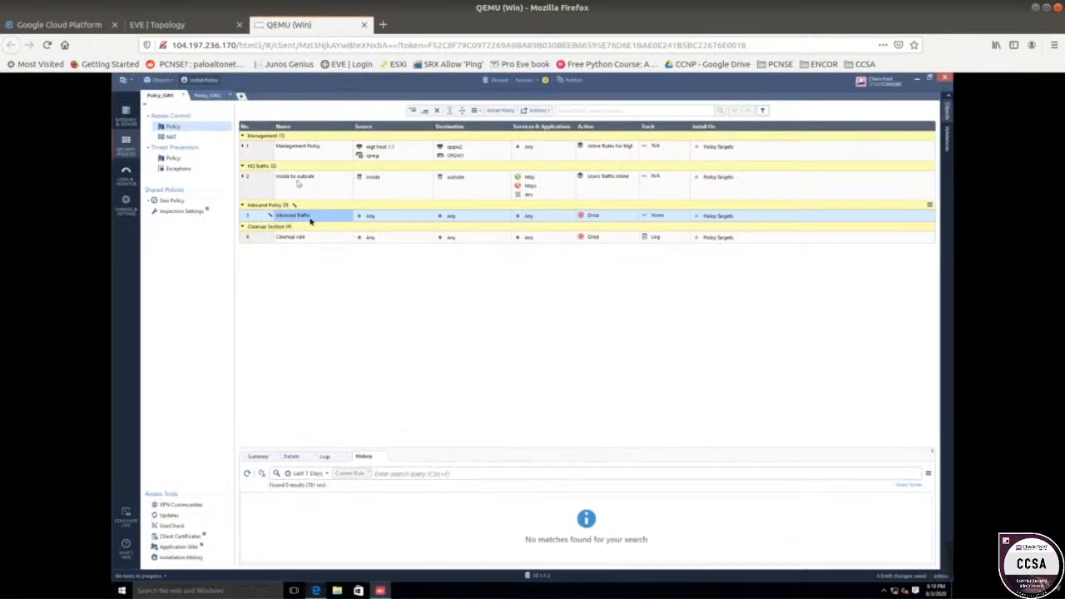
# Create a new destination host 'Linux Server' with IPv4 10.1.1.6 and bring up its NAT settings.
pyautogui.click(507, 216)
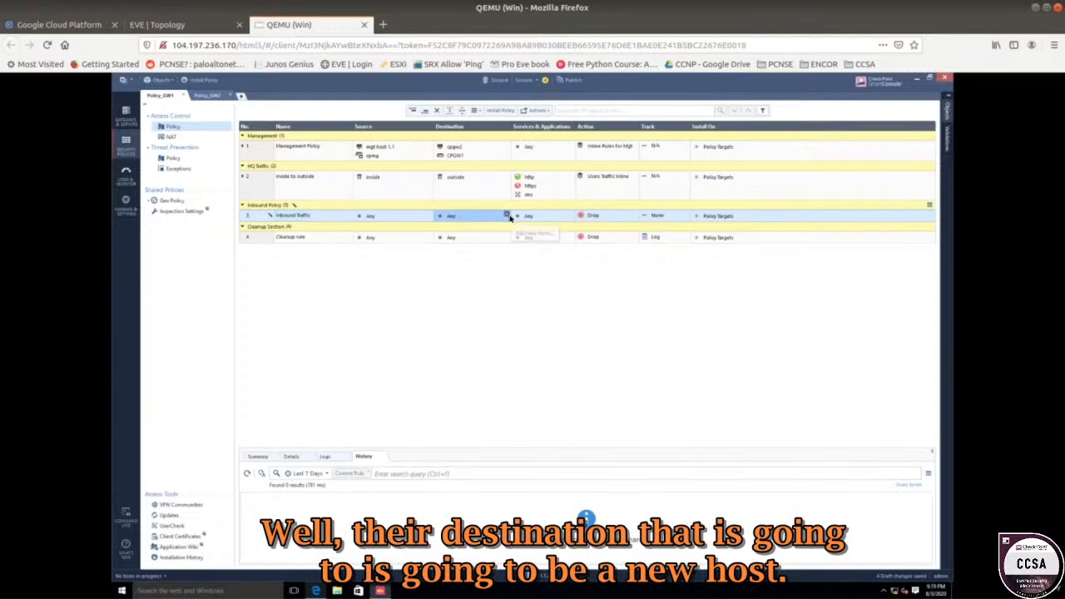
pyautogui.click(507, 215)
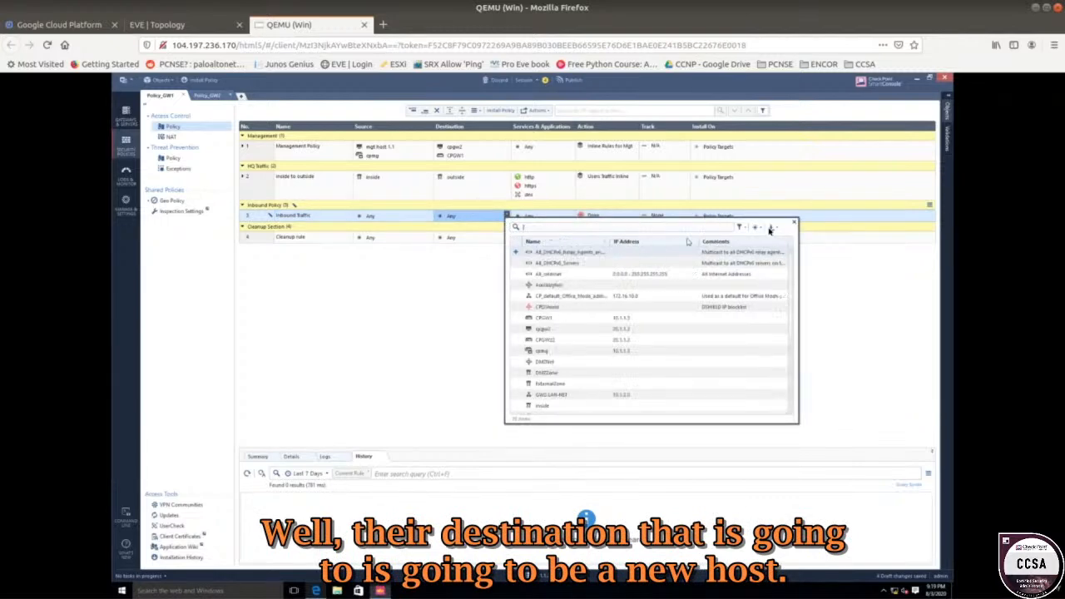
pyautogui.click(756, 228)
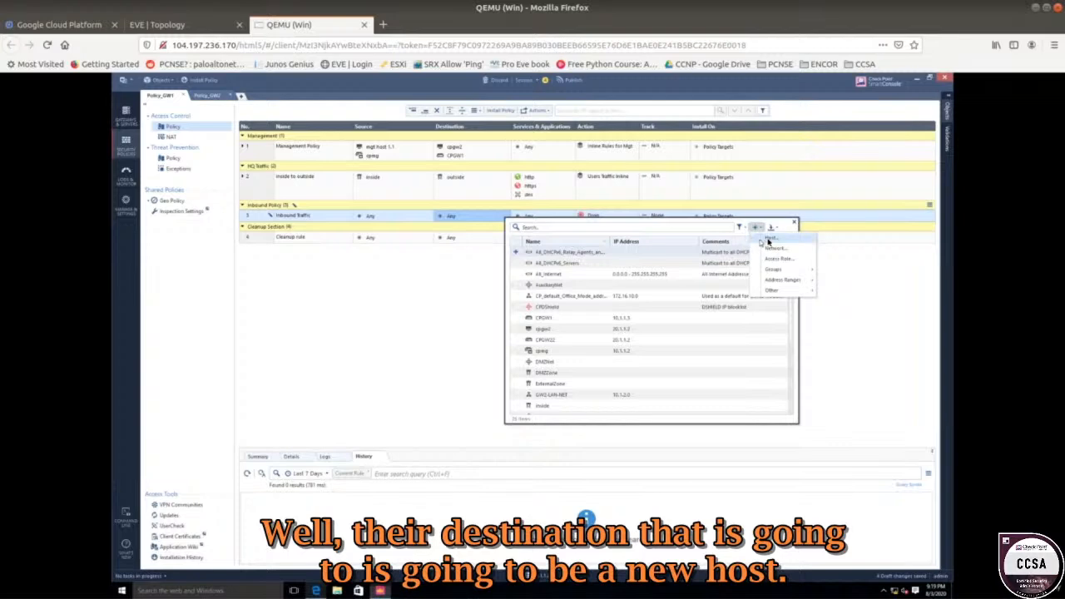
pyautogui.click(769, 239)
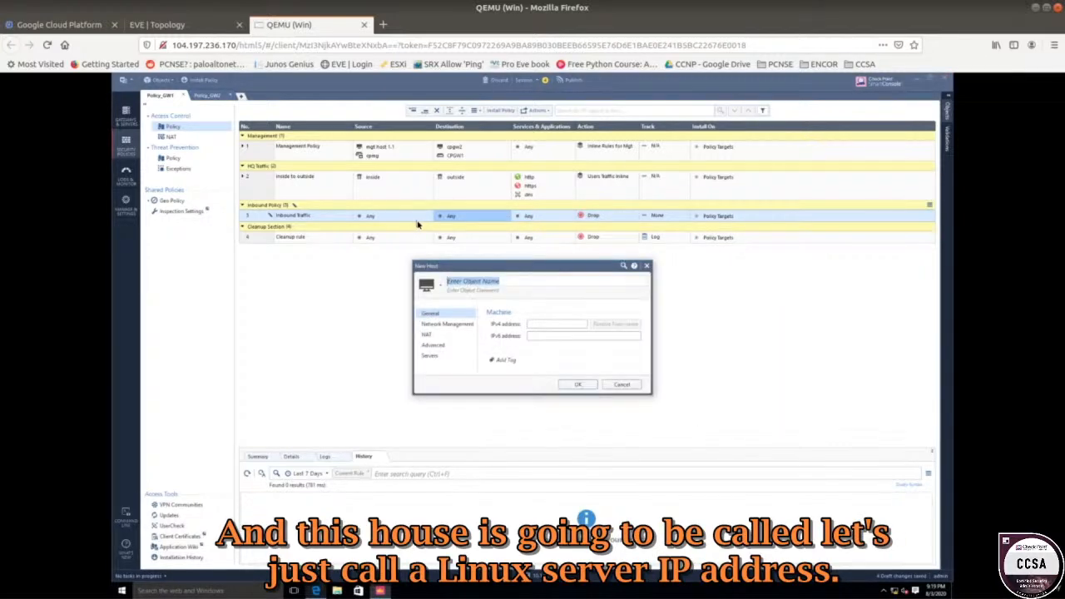
pyautogui.write('Linux Server')
pyautogui.click(540, 325)
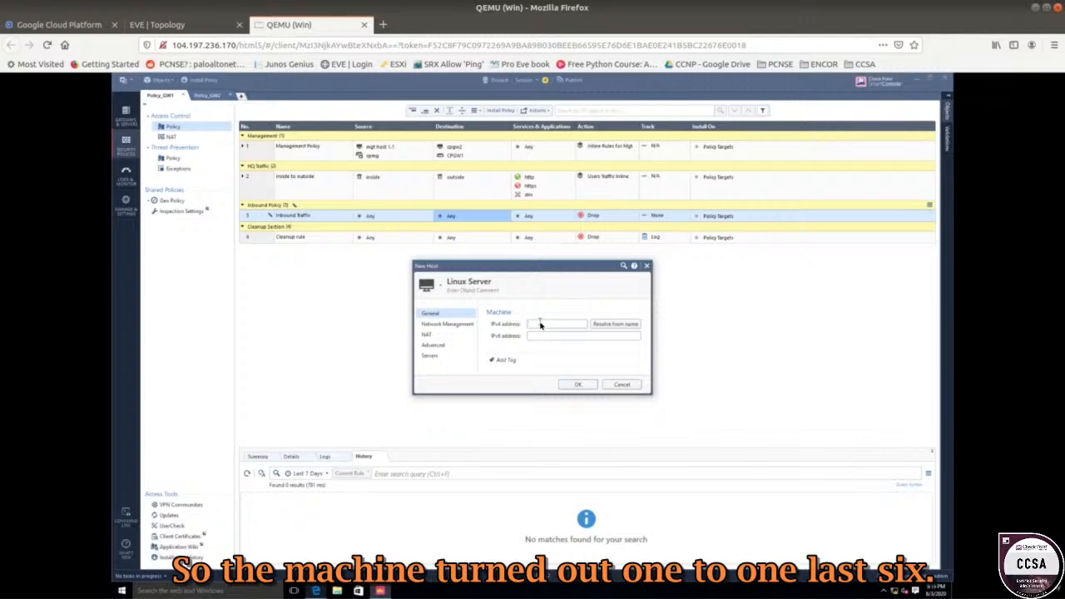
pyautogui.write('10.1.1.6')
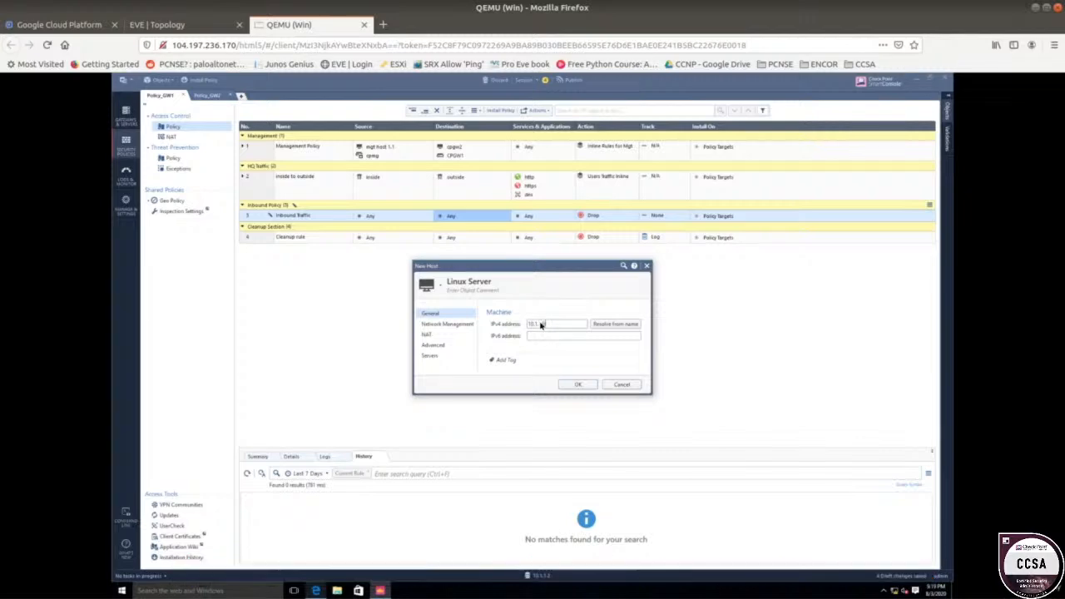
pyautogui.click(426, 334)
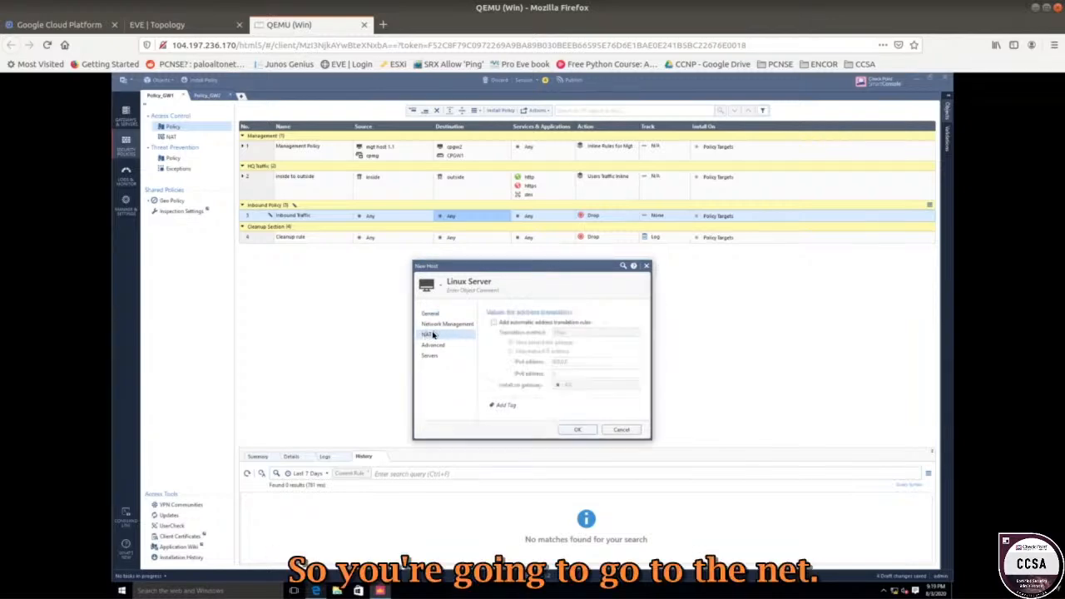
# Enable automatic Static NAT translating Linux Server to 20.1.1.3, then save the host.
pyautogui.click(493, 322)
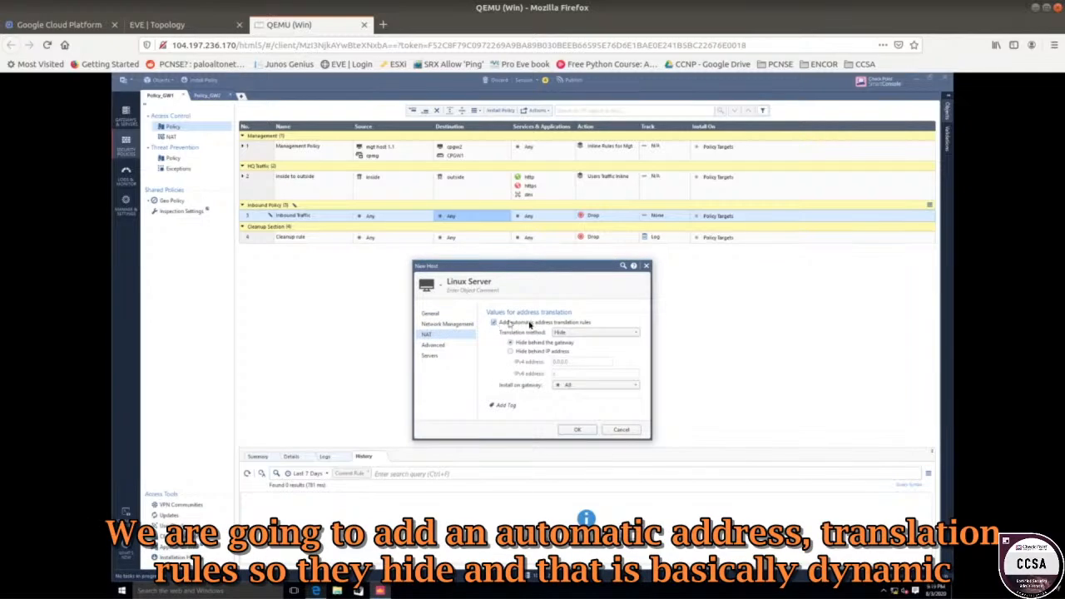
pyautogui.click(567, 334)
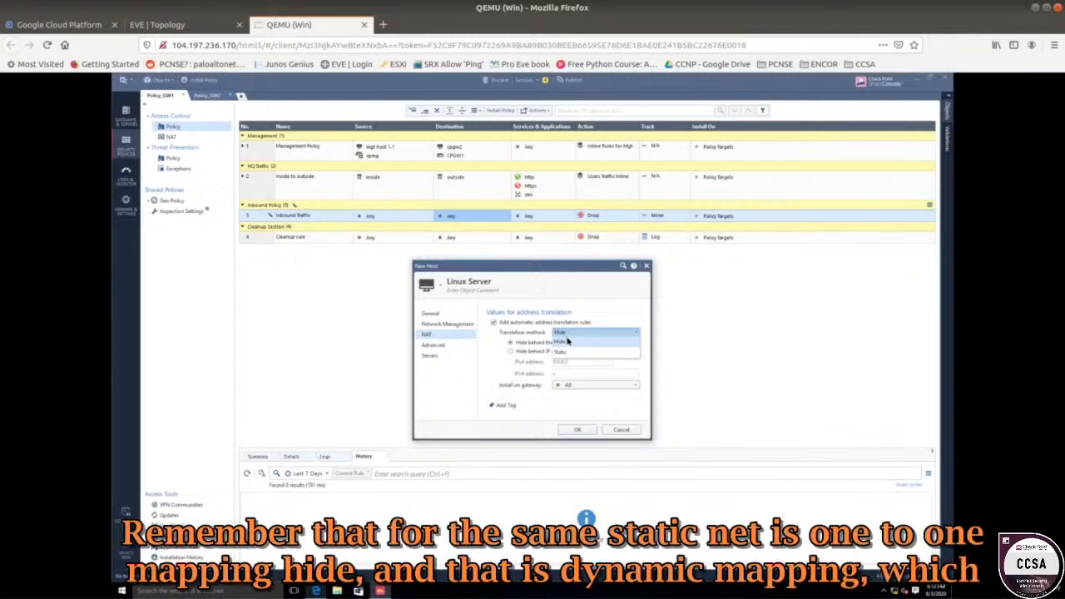
pyautogui.click(559, 351)
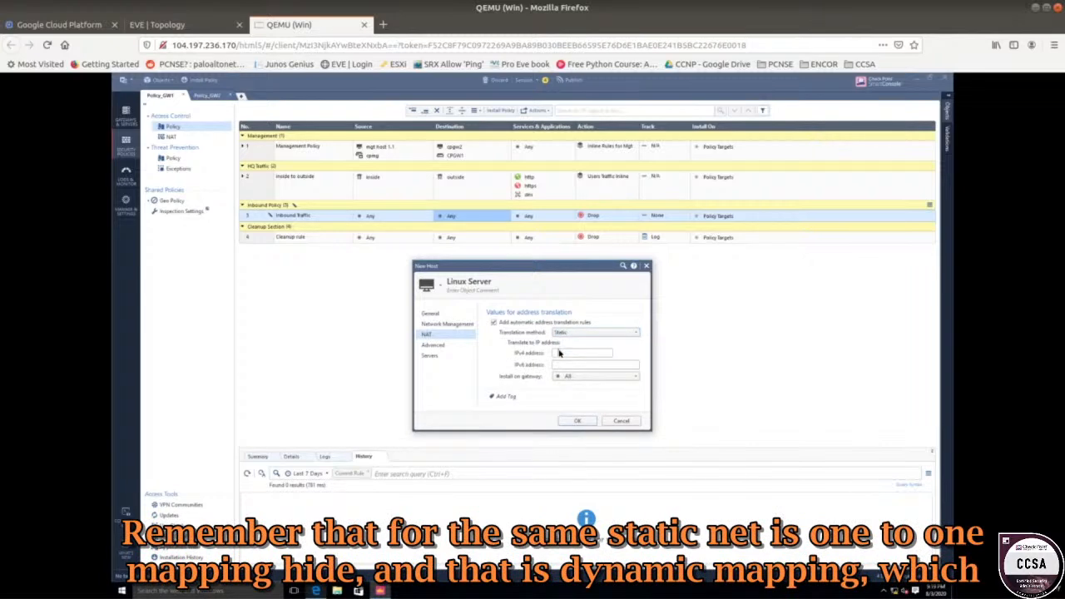
pyautogui.click(568, 336)
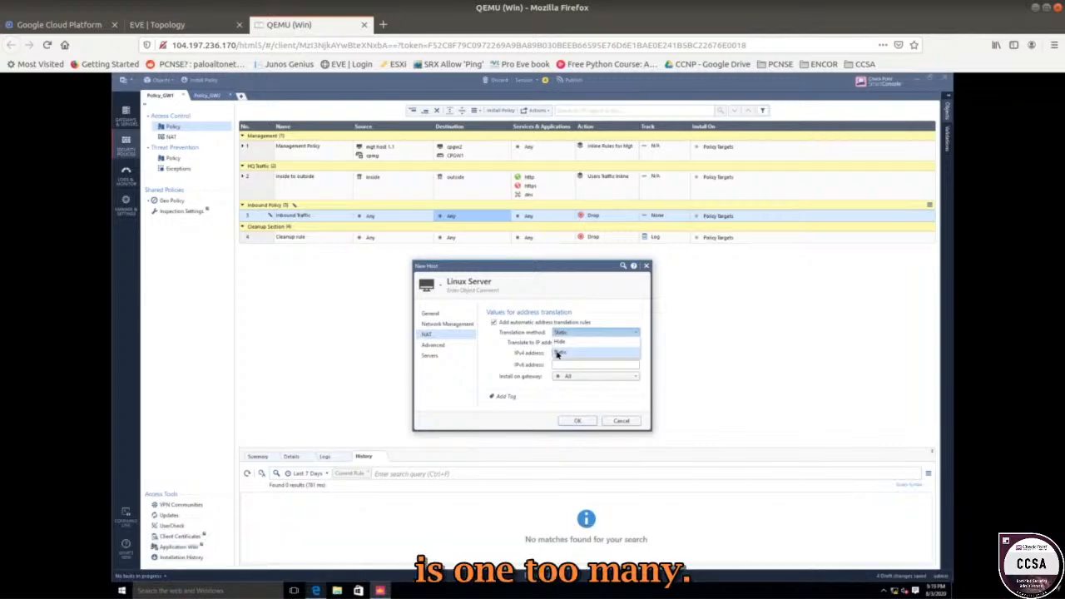
pyautogui.click(557, 353)
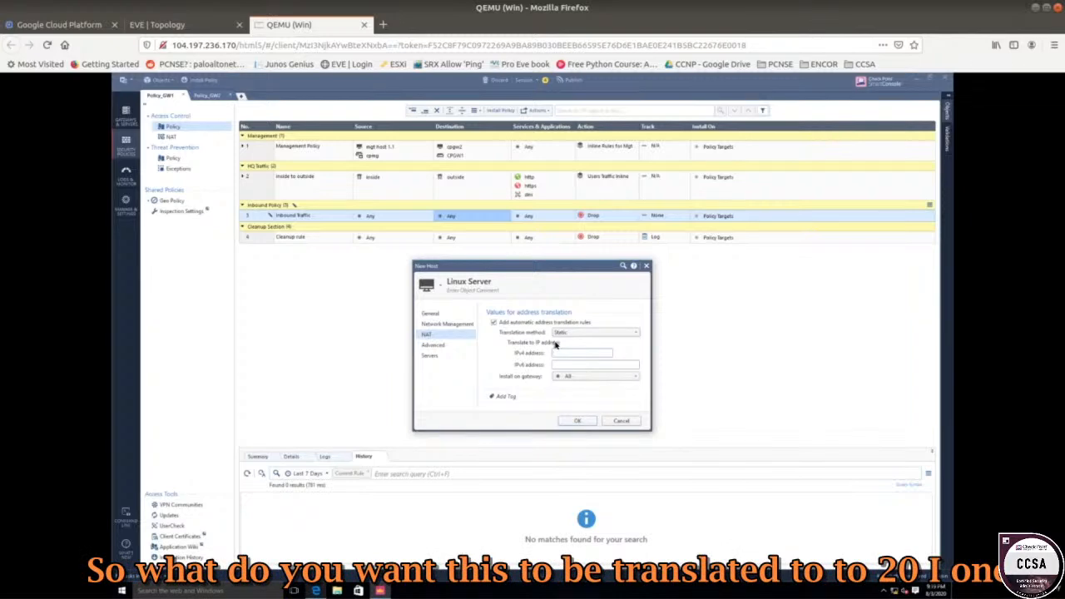
pyautogui.write('20.1.1.3')
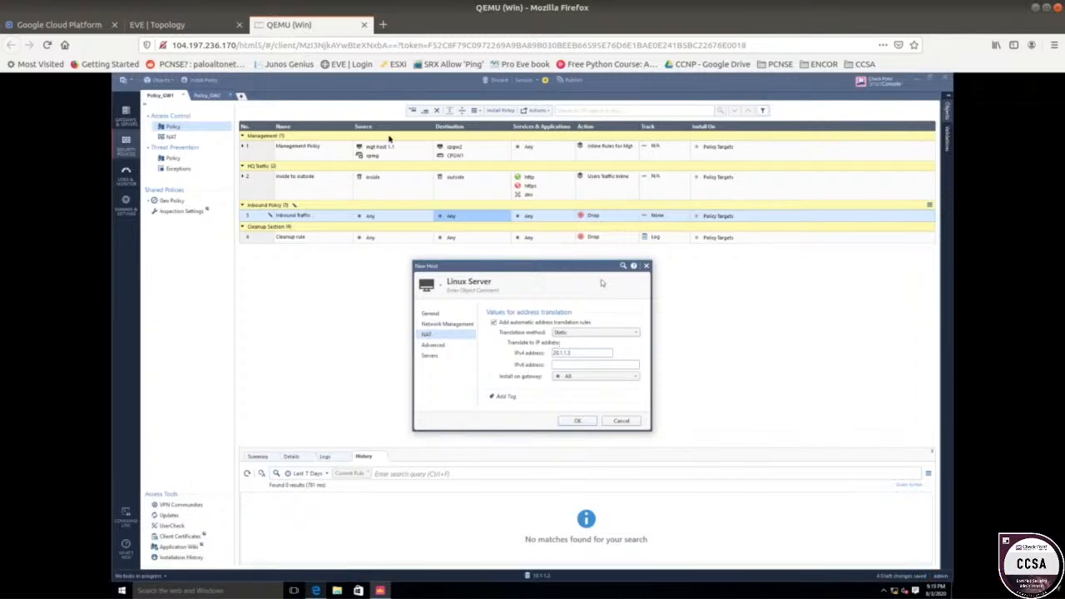
pyautogui.click(157, 24)
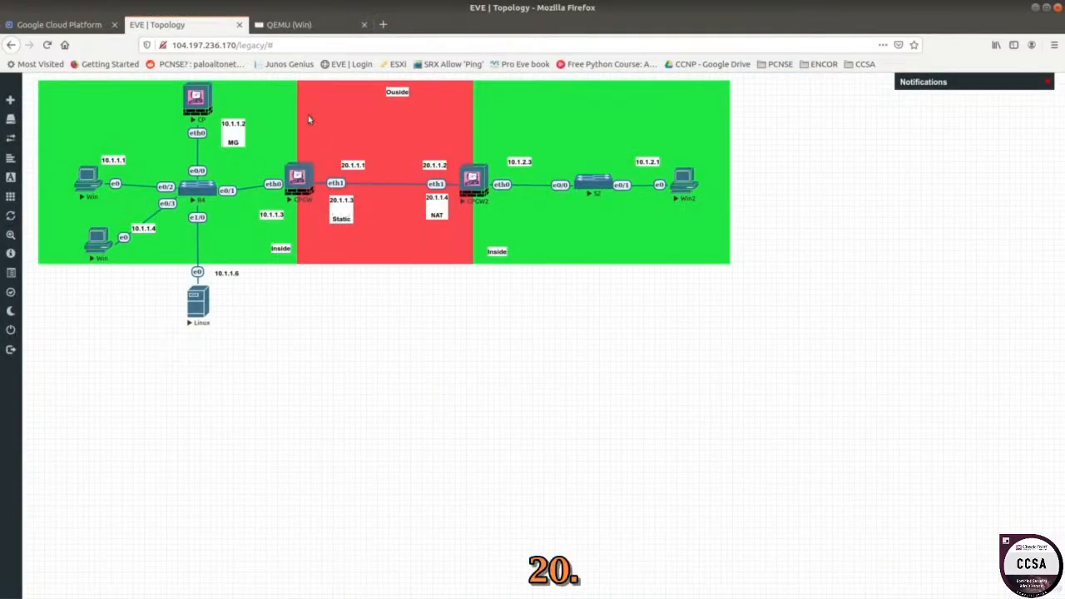
pyautogui.click(315, 25)
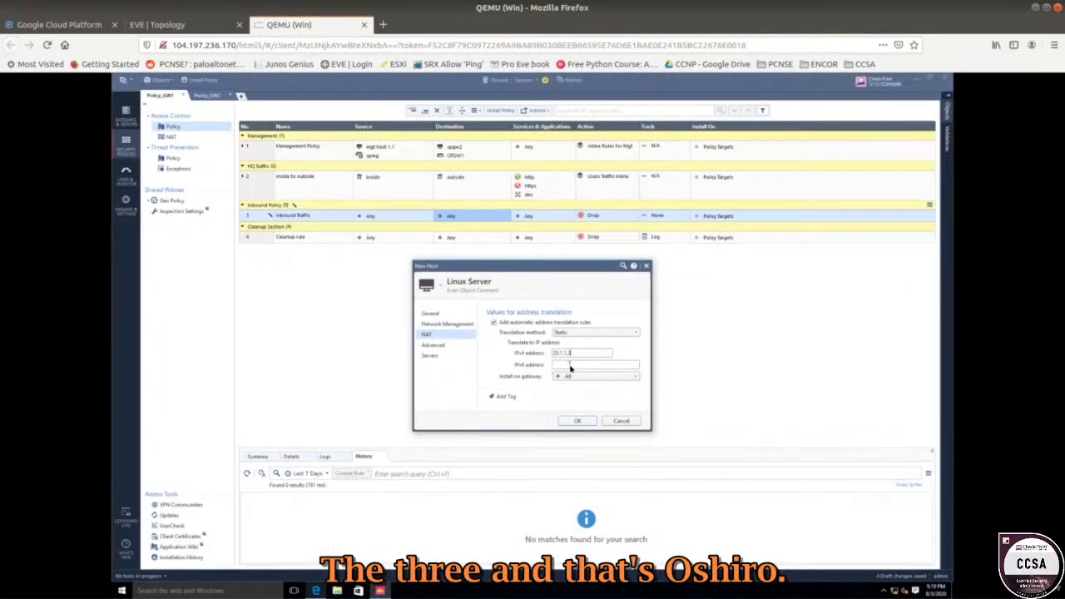
pyautogui.click(577, 421)
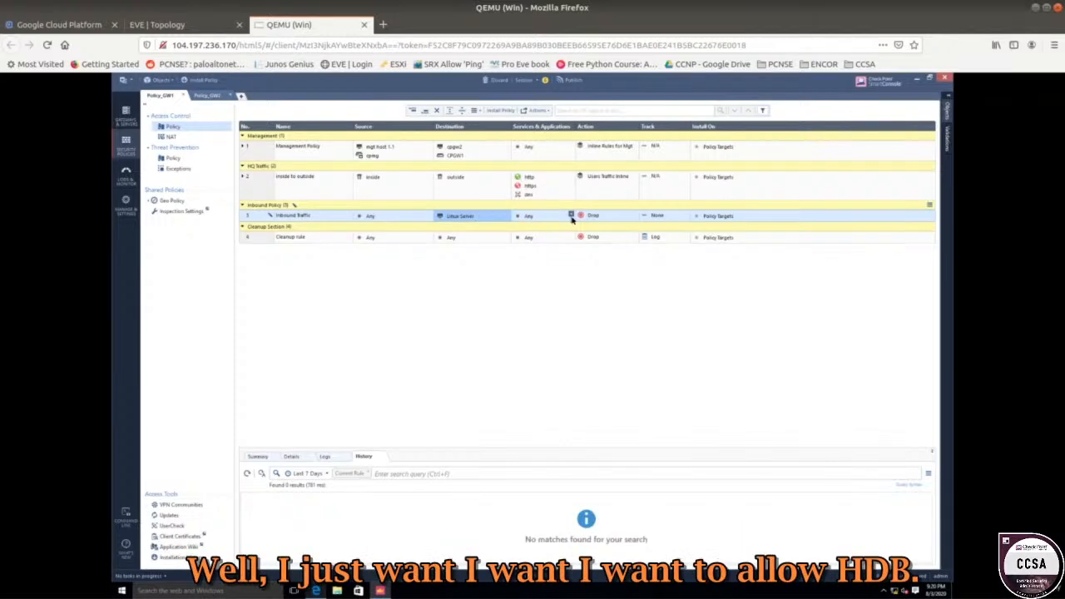
# Add the https service to the Inbound Traffic rule.
pyautogui.click(571, 216)
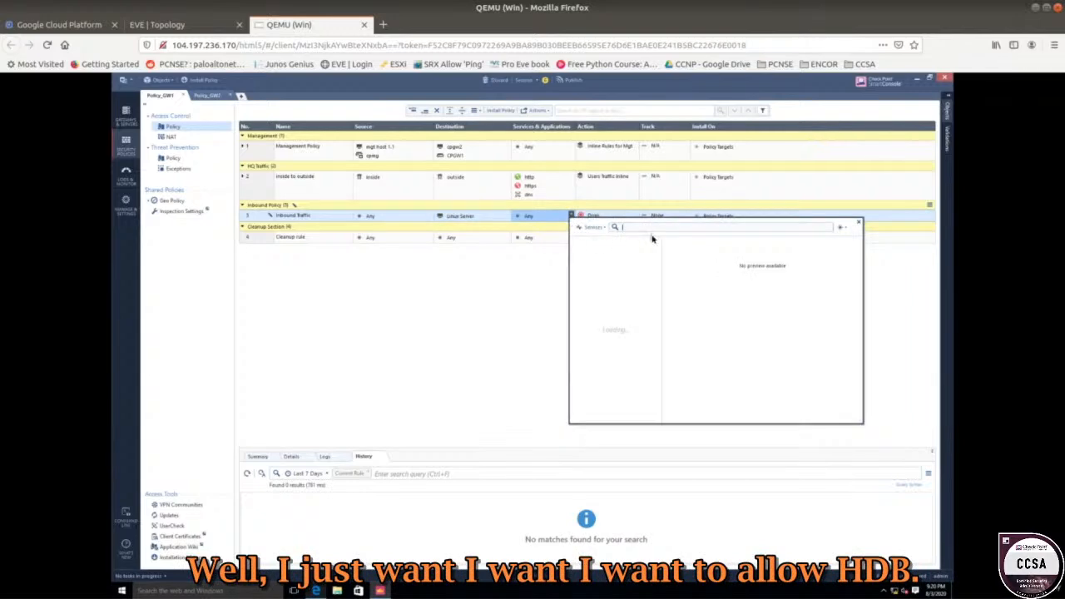
pyautogui.write('https')
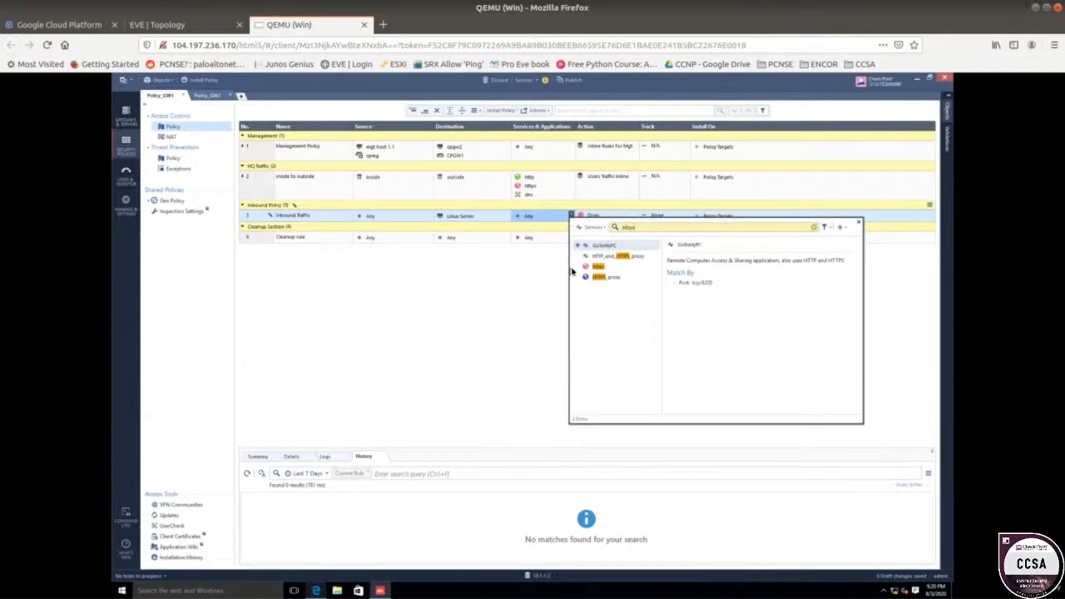
pyautogui.click(492, 271)
# Change the rule's action from Drop to Accept and set Track to Log.
pyautogui.click(621, 216)
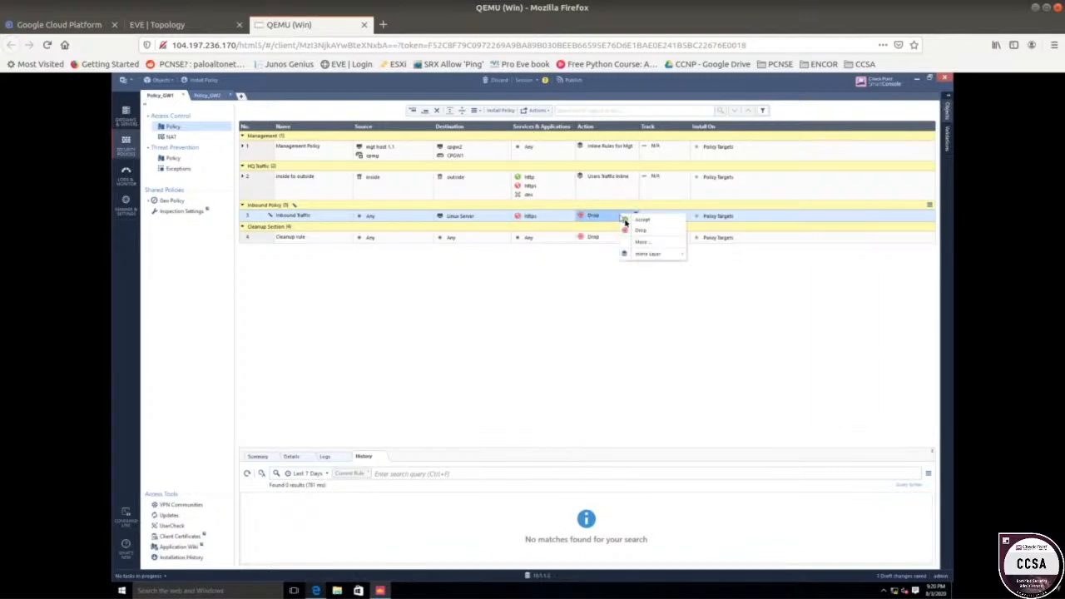
pyautogui.click(638, 221)
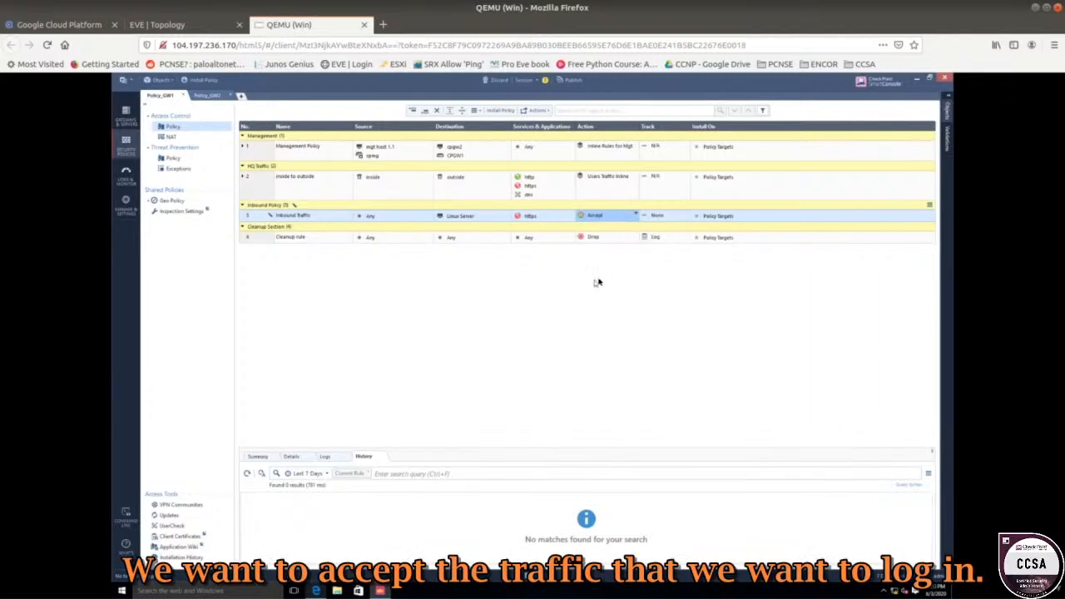
pyautogui.click(660, 220)
pyautogui.click(680, 236)
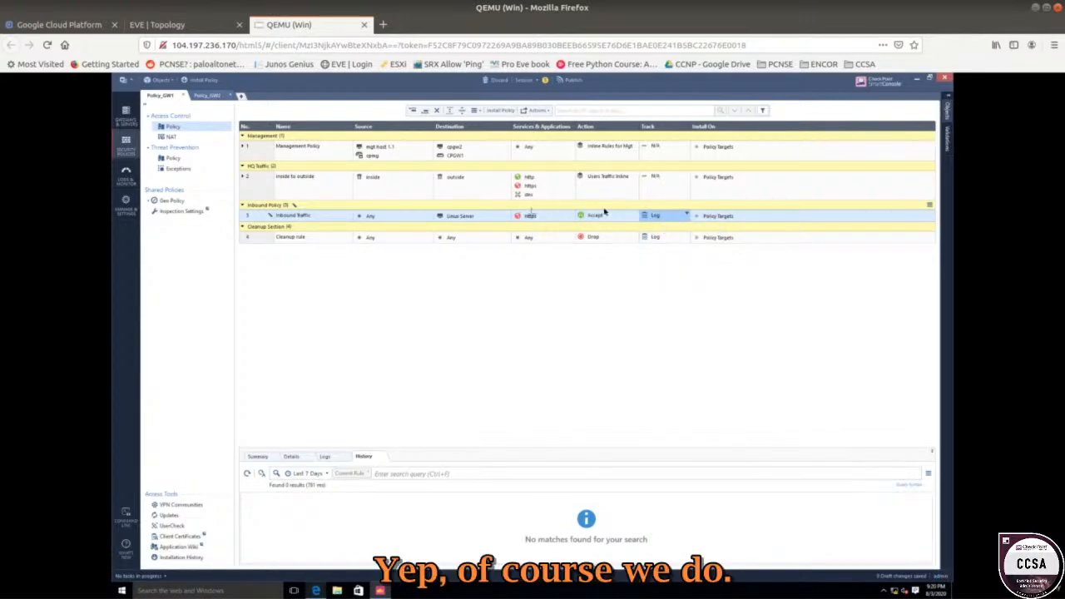
pyautogui.moveTo(462, 220)
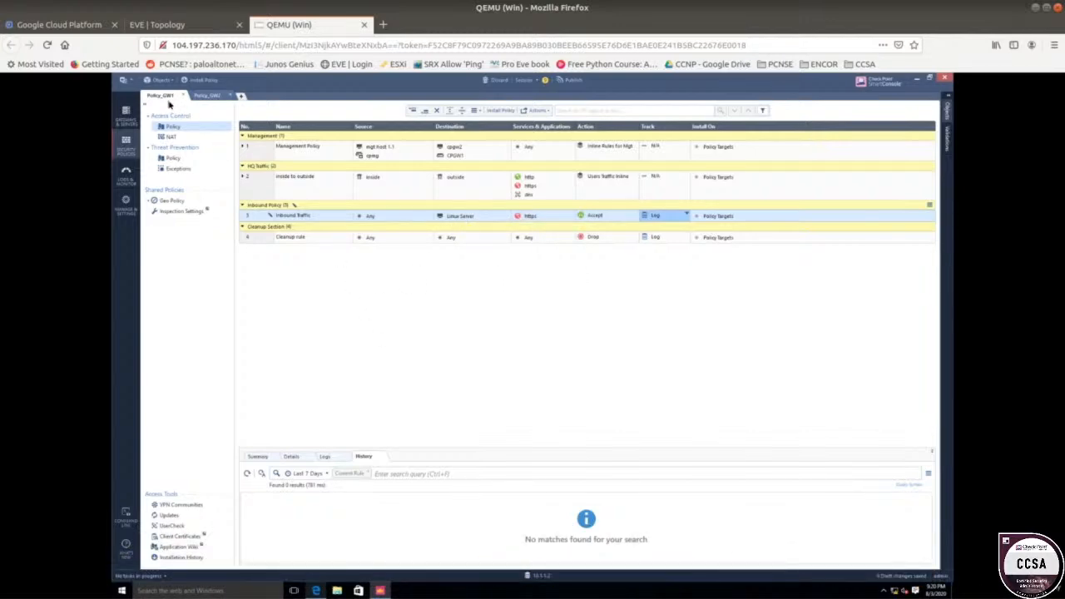
# In Policy_GW2, expand the Management Policy rule and browse its services without changing anything.
pyautogui.click(208, 96)
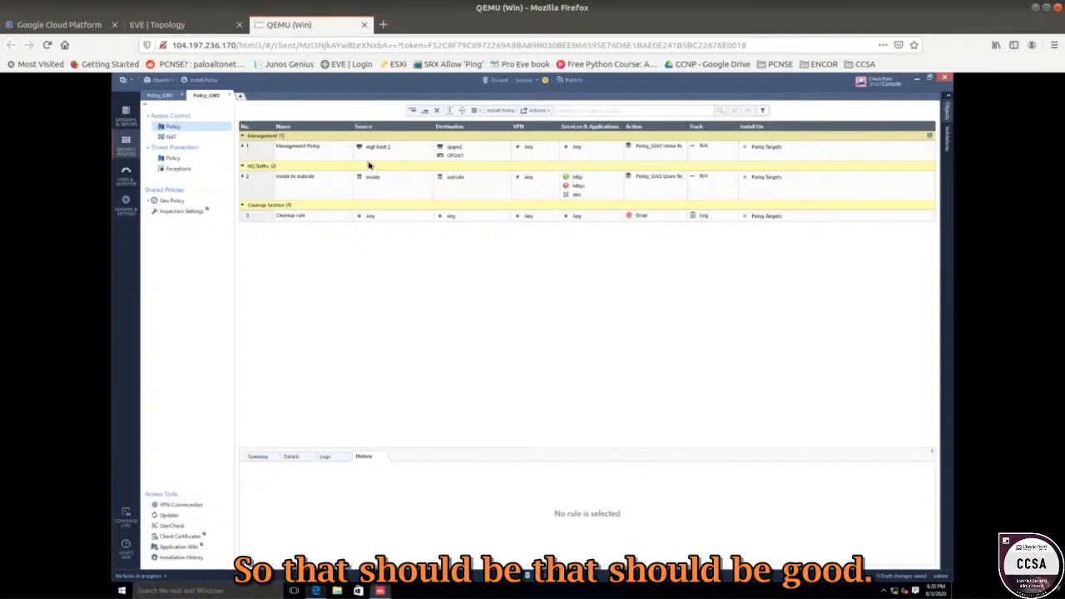
pyautogui.click(244, 148)
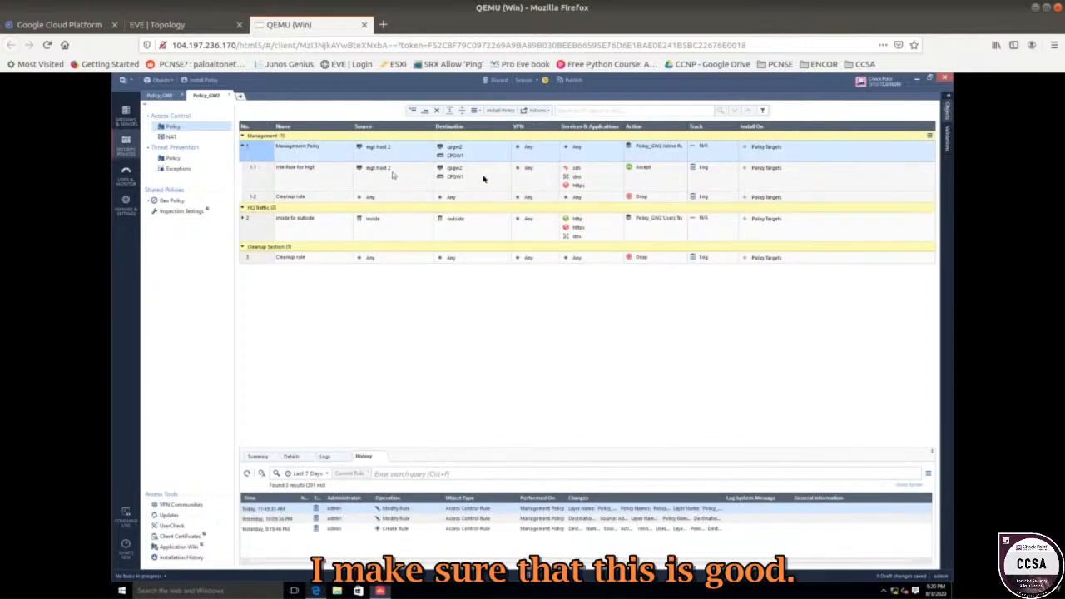
pyautogui.click(620, 147)
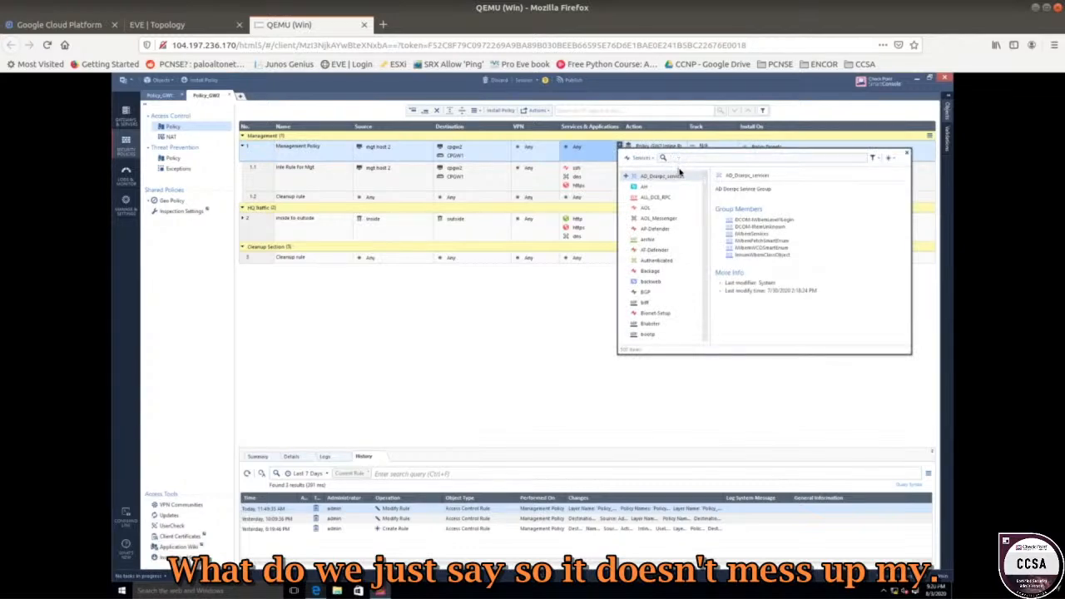
pyautogui.write('h')
pyautogui.press('Escape')
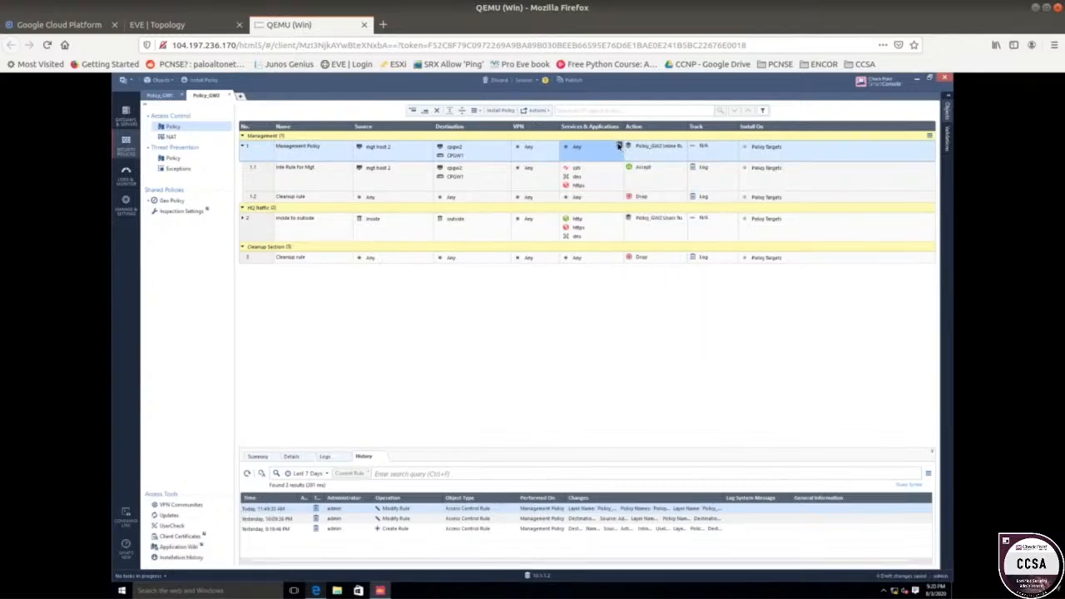
pyautogui.click(618, 146)
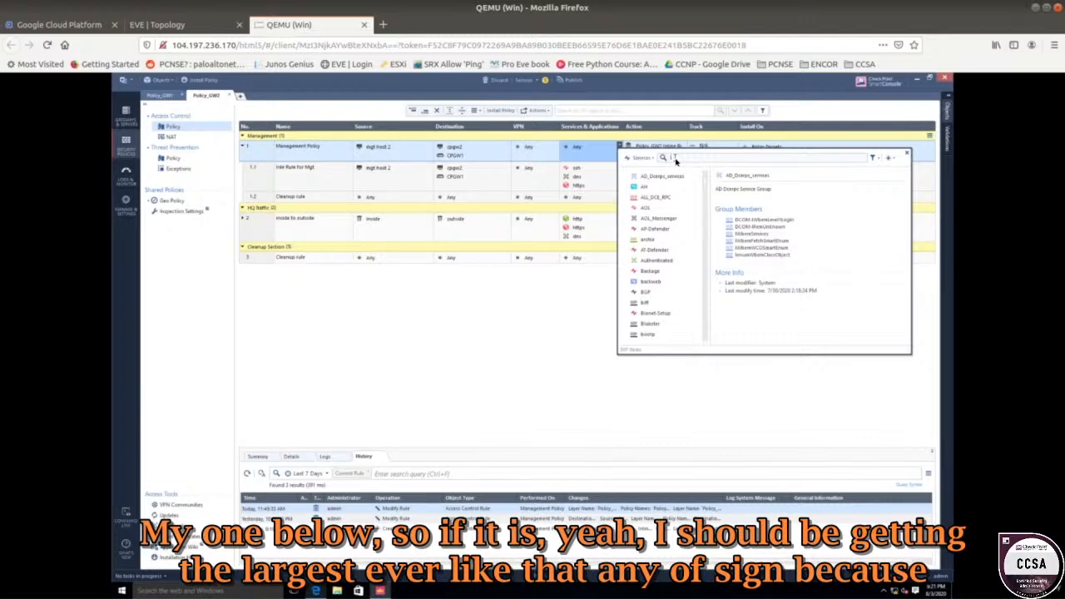
pyautogui.click(506, 337)
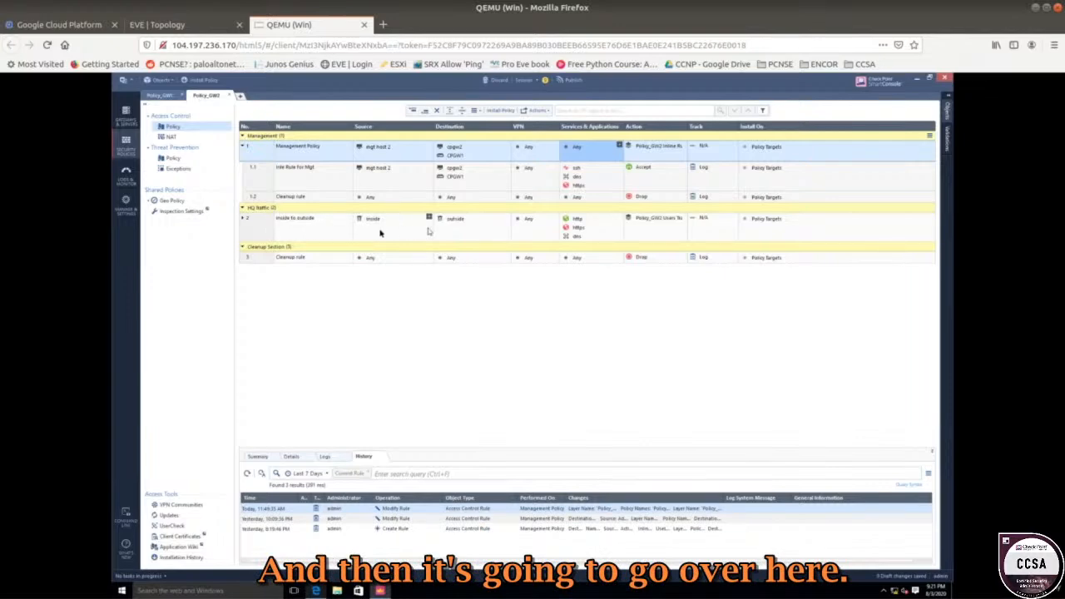
# Expand the inside to outside rule, inspect Web sub-rule 2.1, then view the EVE-NG topology.
pyautogui.click(590, 228)
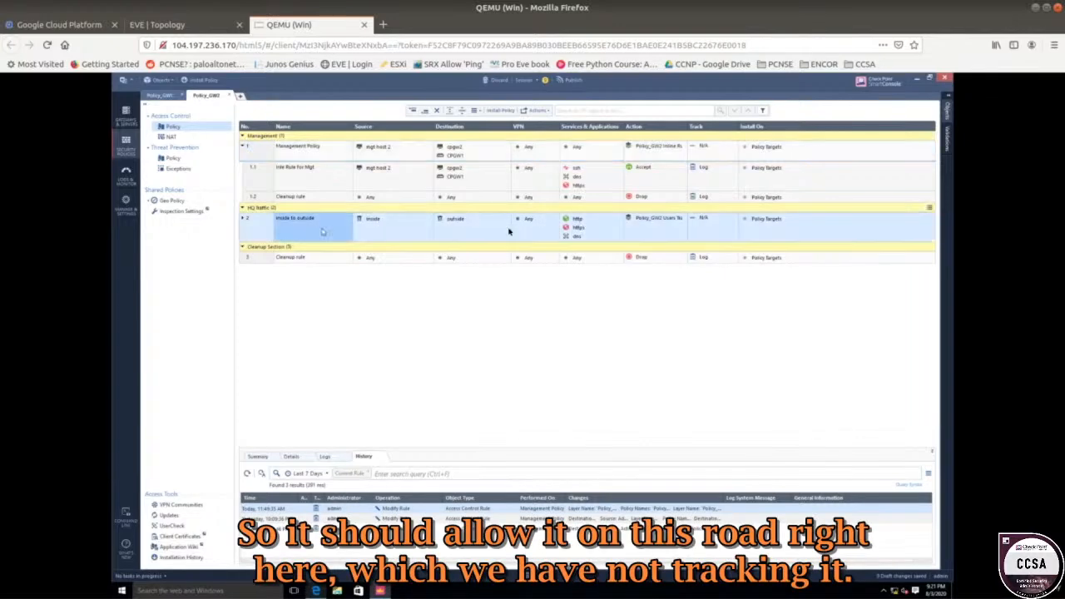
pyautogui.click(705, 220)
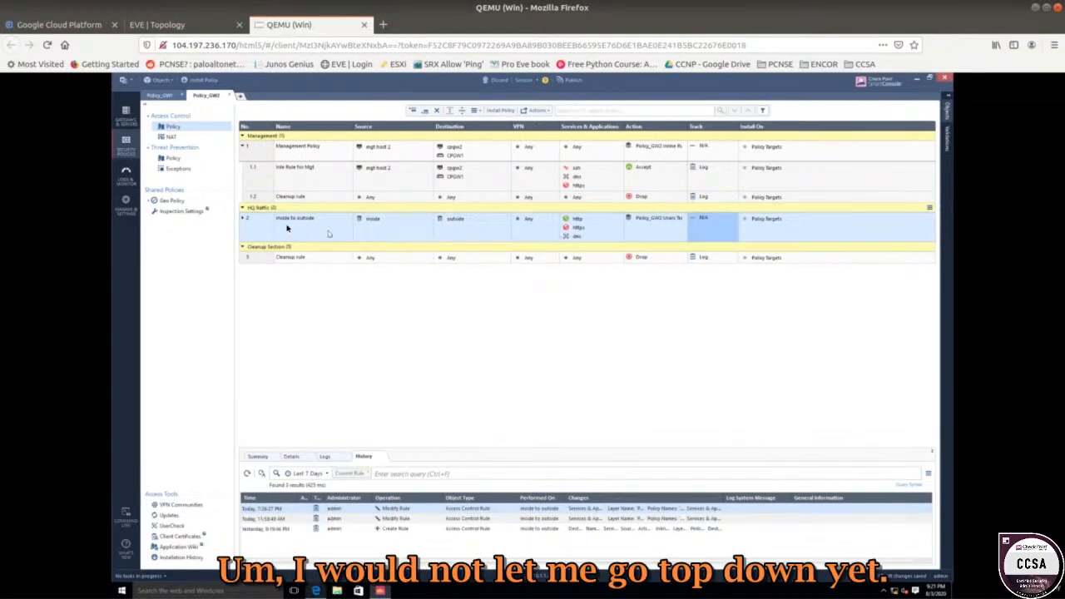
pyautogui.click(244, 218)
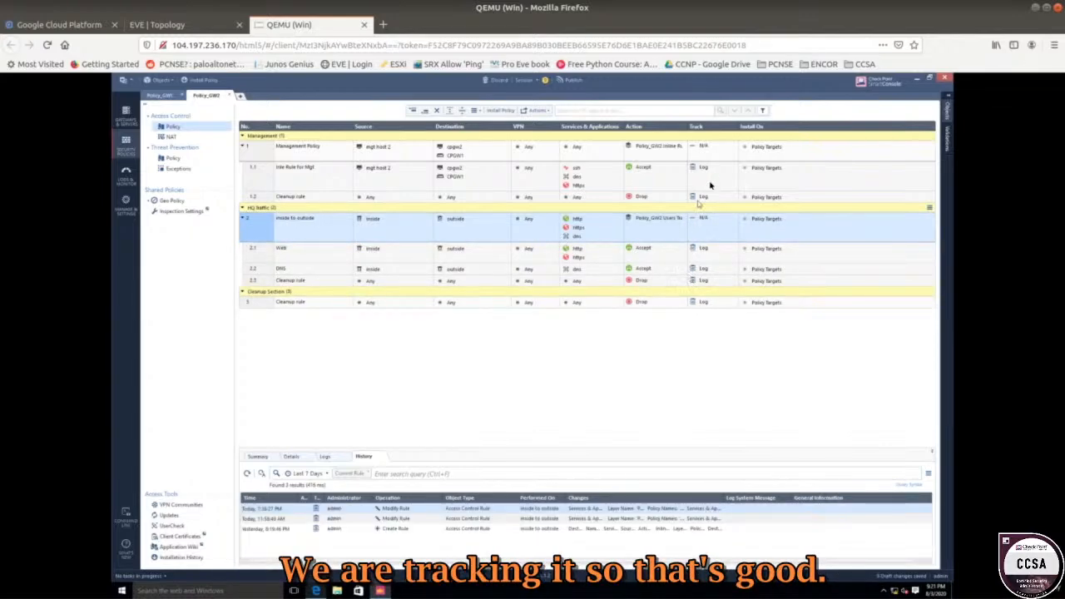
pyautogui.click(254, 253)
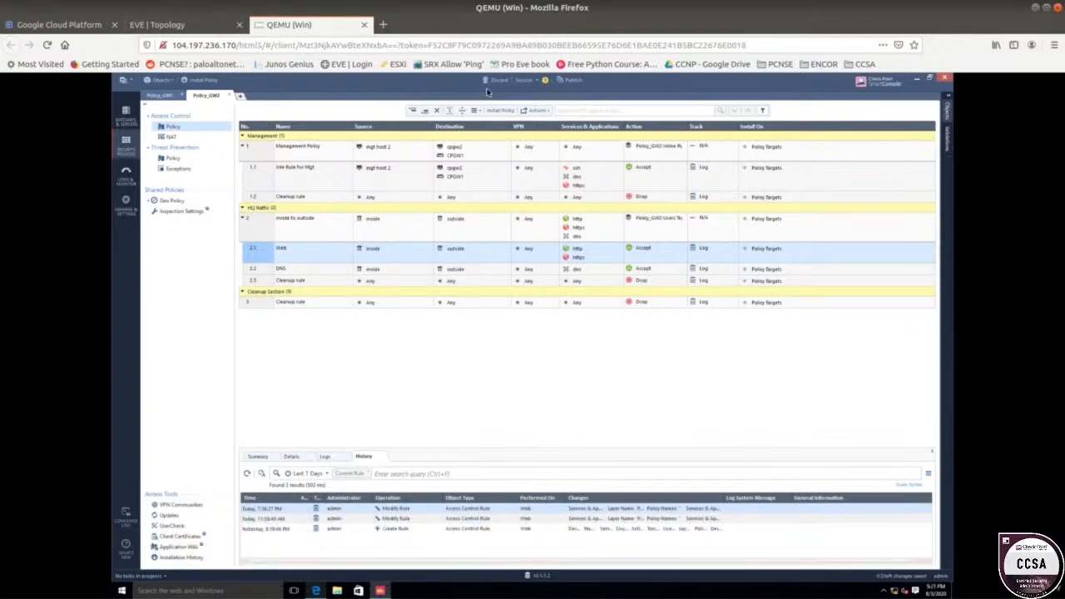
pyautogui.click(179, 25)
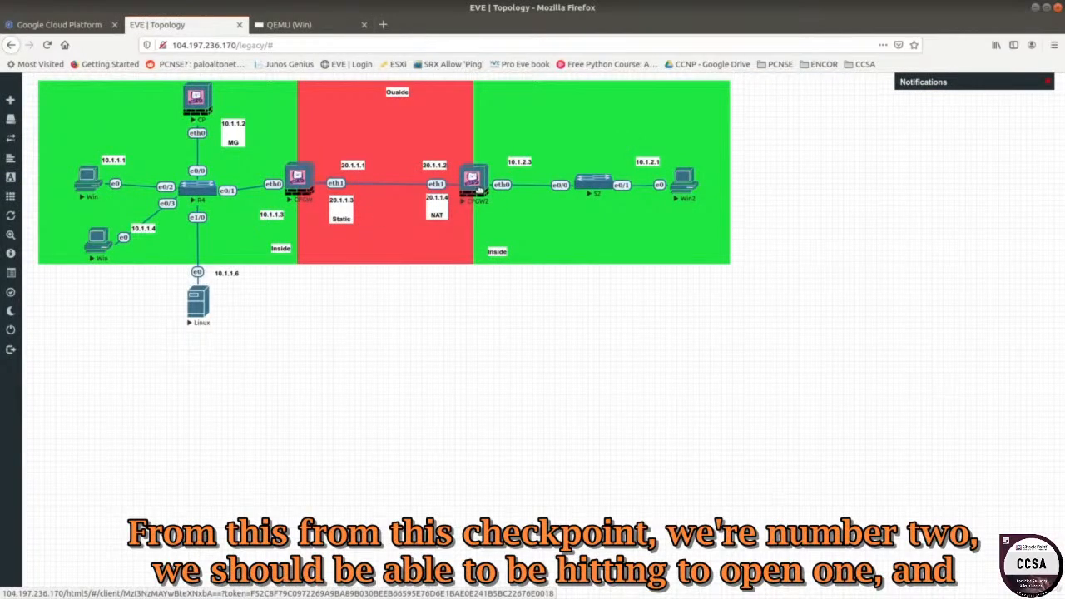
# Check the 20.1.1.3 address on the EVE-NG topology and return to SmartConsole's Policy_GW1.
pyautogui.click(290, 32)
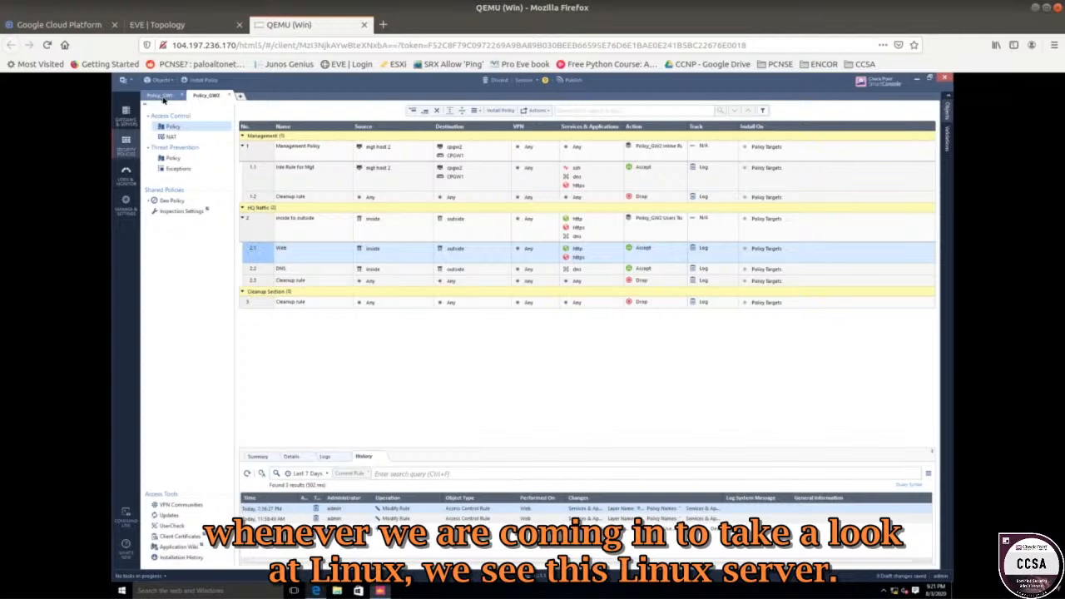
pyautogui.click(201, 26)
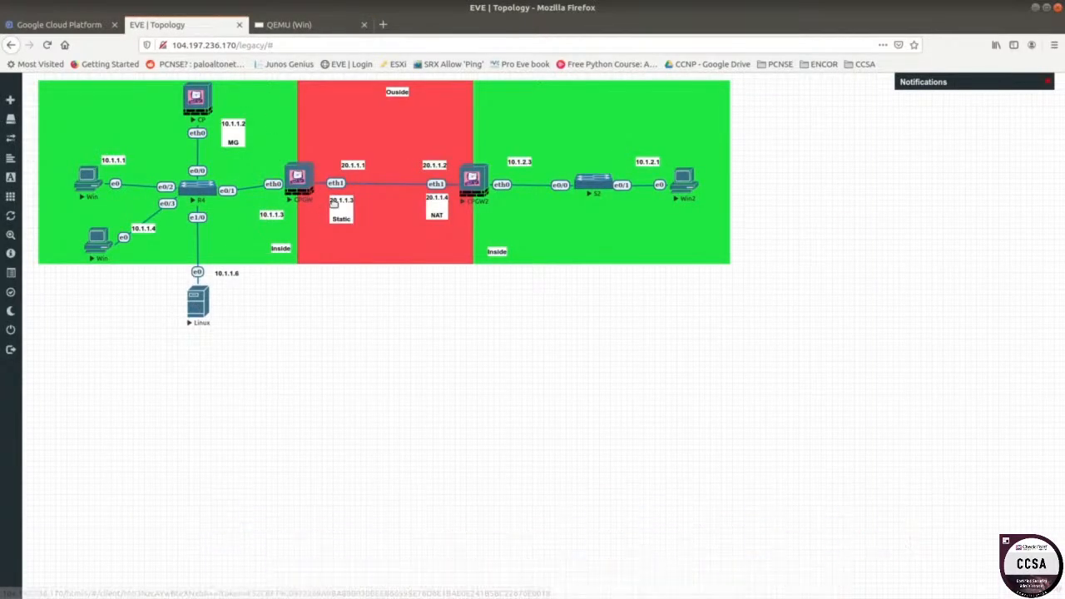
pyautogui.click(298, 179)
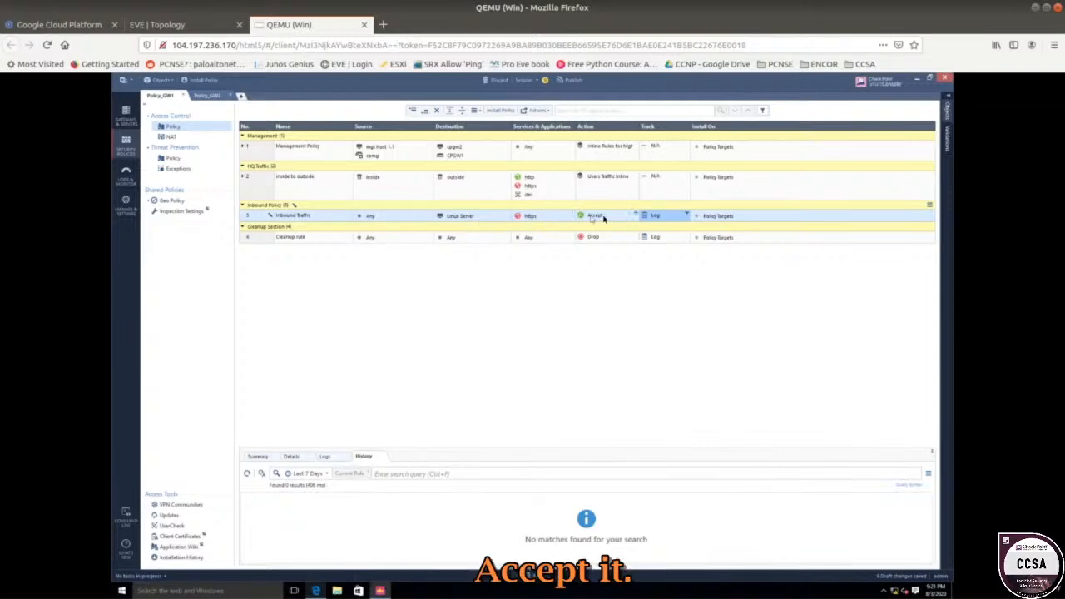
# Publish the draft policy changes so they are available to all.
pyautogui.click(570, 80)
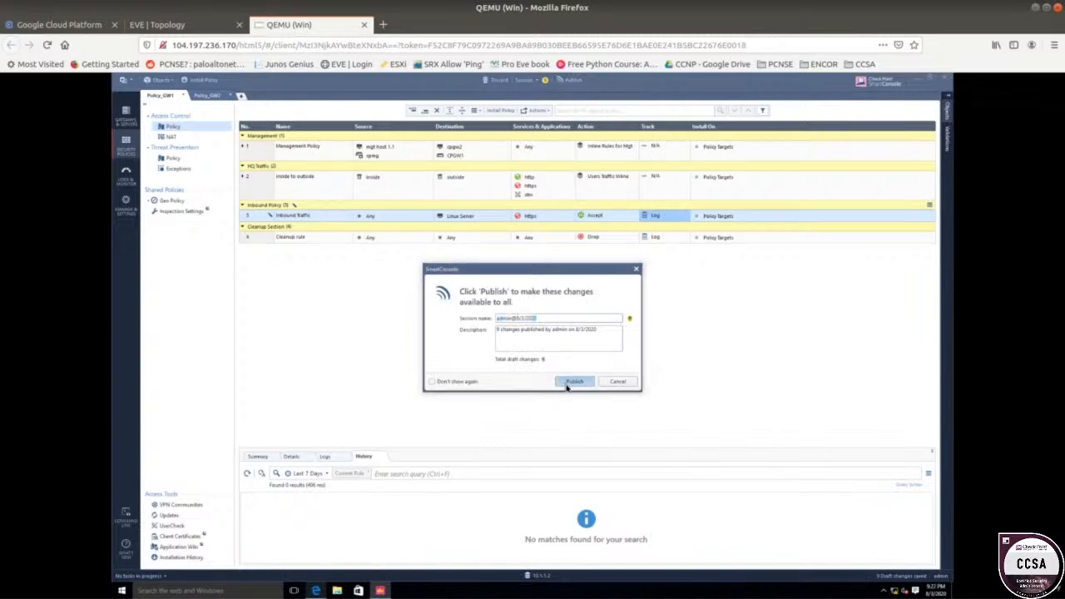
pyautogui.click(573, 382)
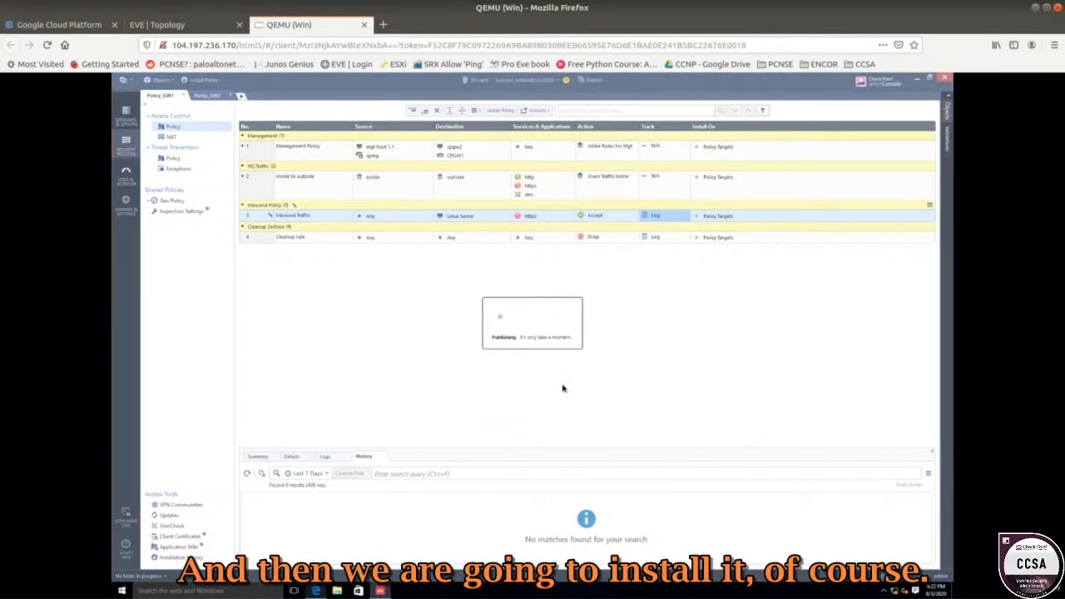
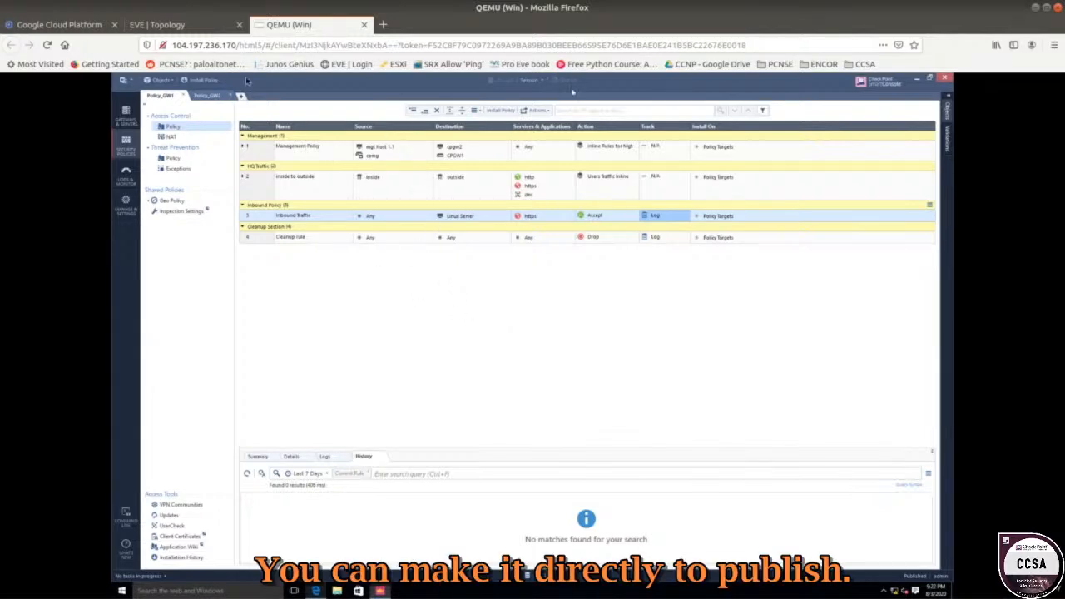
# Install the Policy_GW1 policy on the CPGW1 gateway.
pyautogui.click(203, 80)
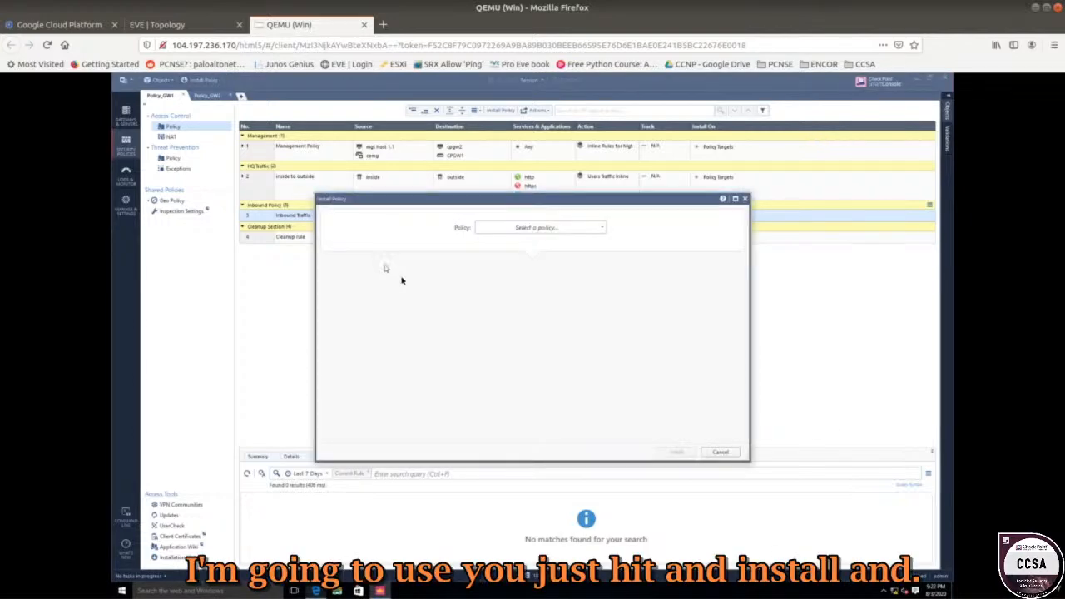
pyautogui.click(519, 229)
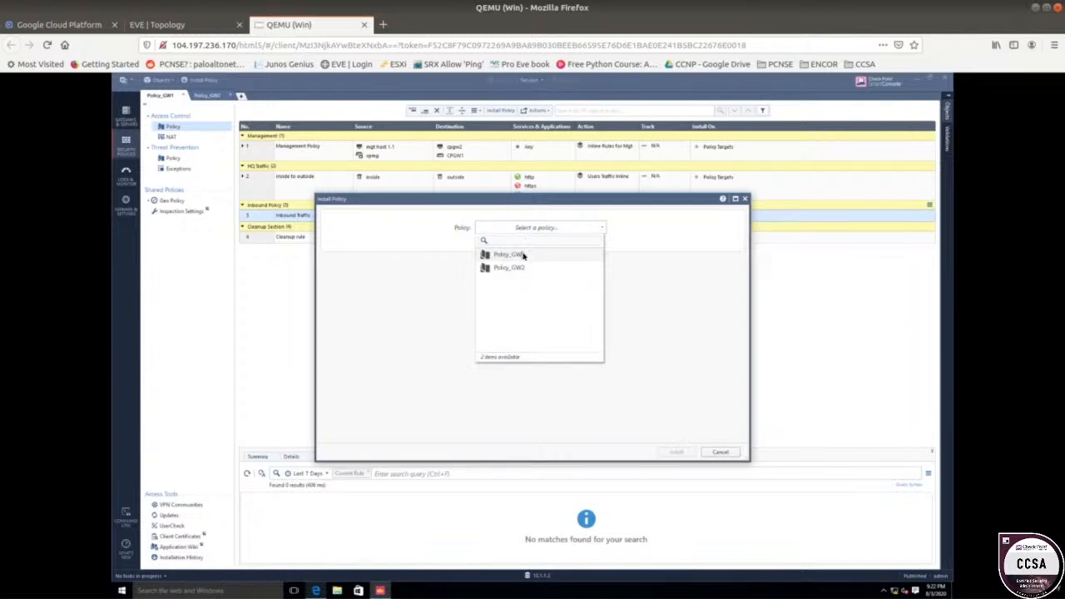
pyautogui.click(522, 255)
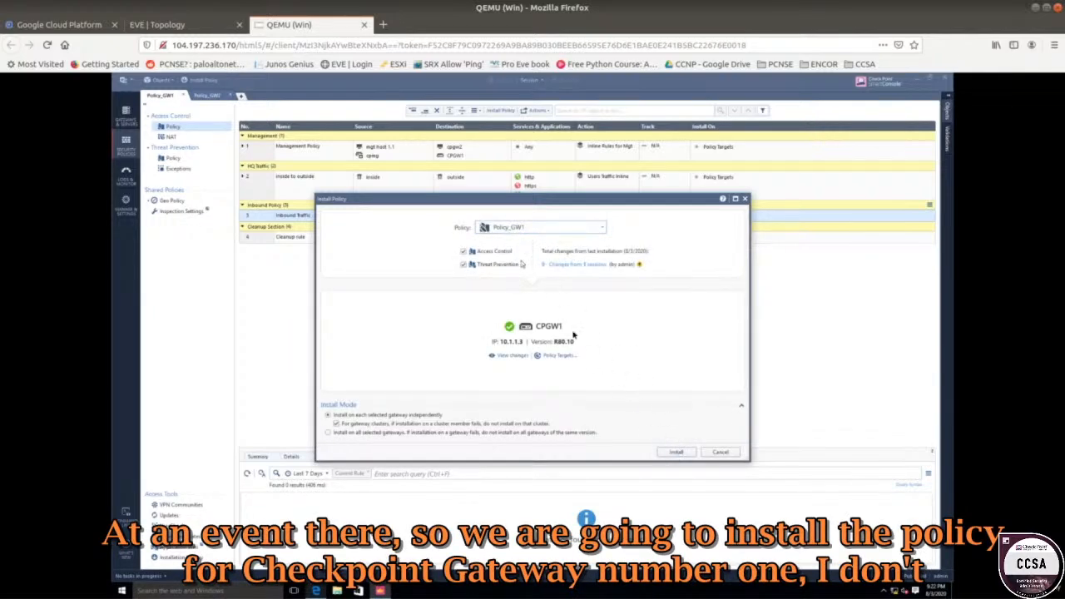
pyautogui.click(677, 454)
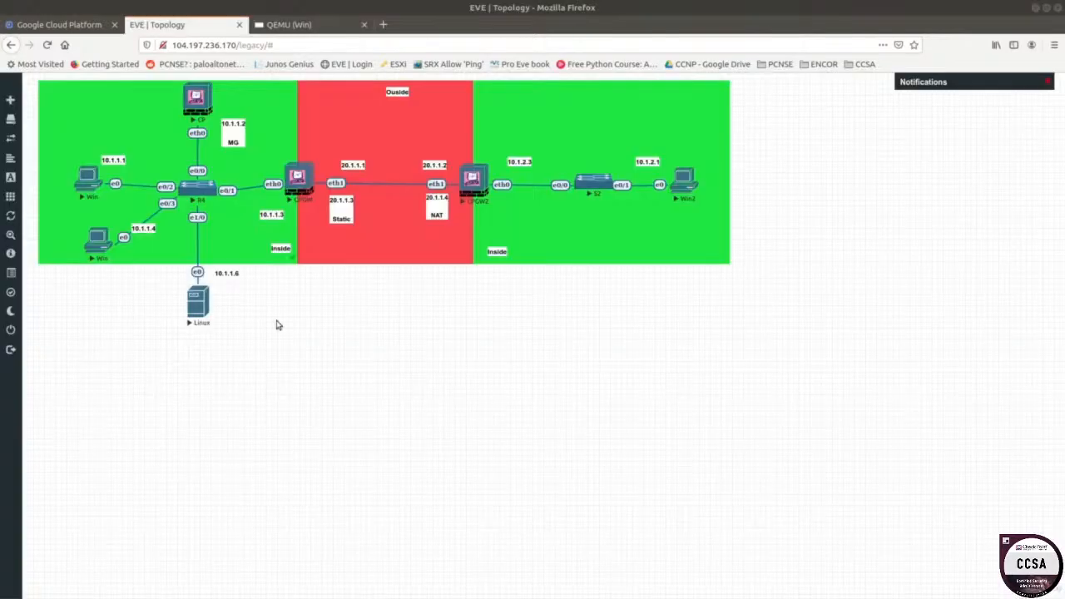
# Check the installation result, then open the Win2 node's console from the EVE topology.
pyautogui.click(289, 24)
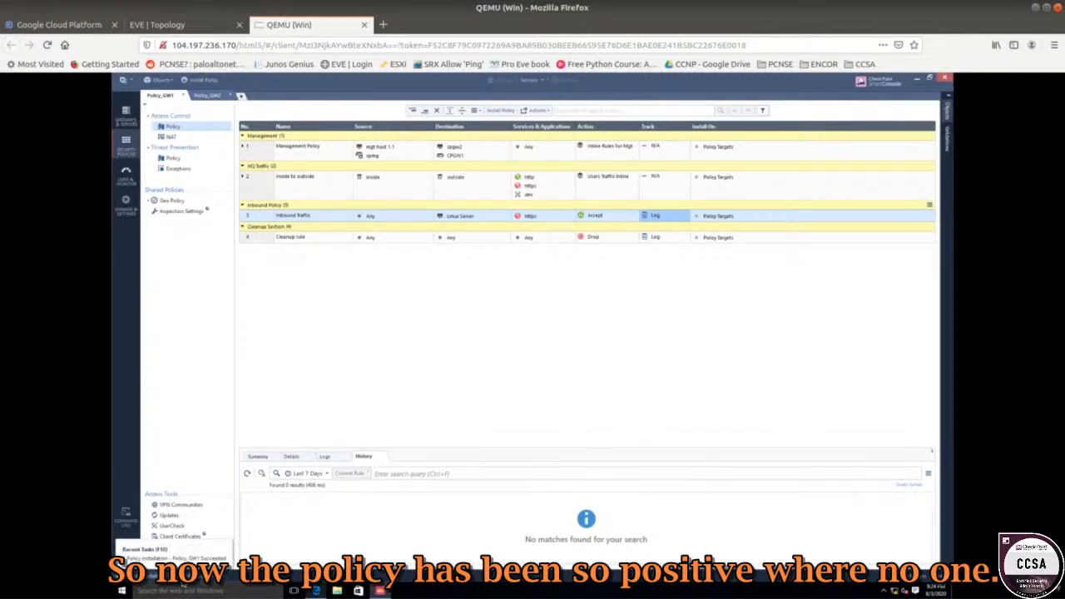
pyautogui.click(210, 33)
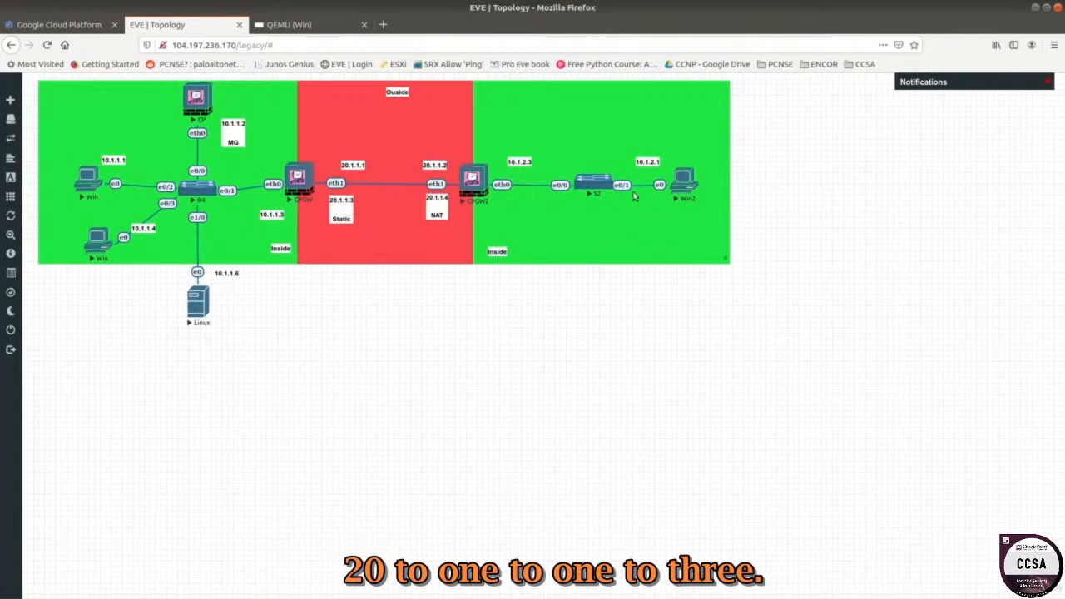
pyautogui.click(678, 185)
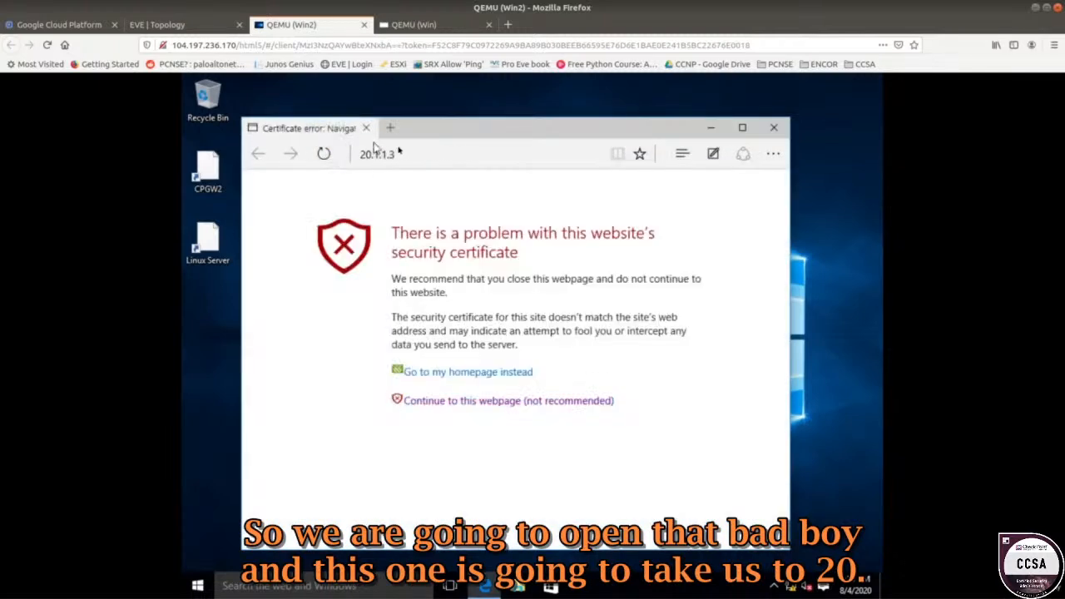
pyautogui.click(397, 154)
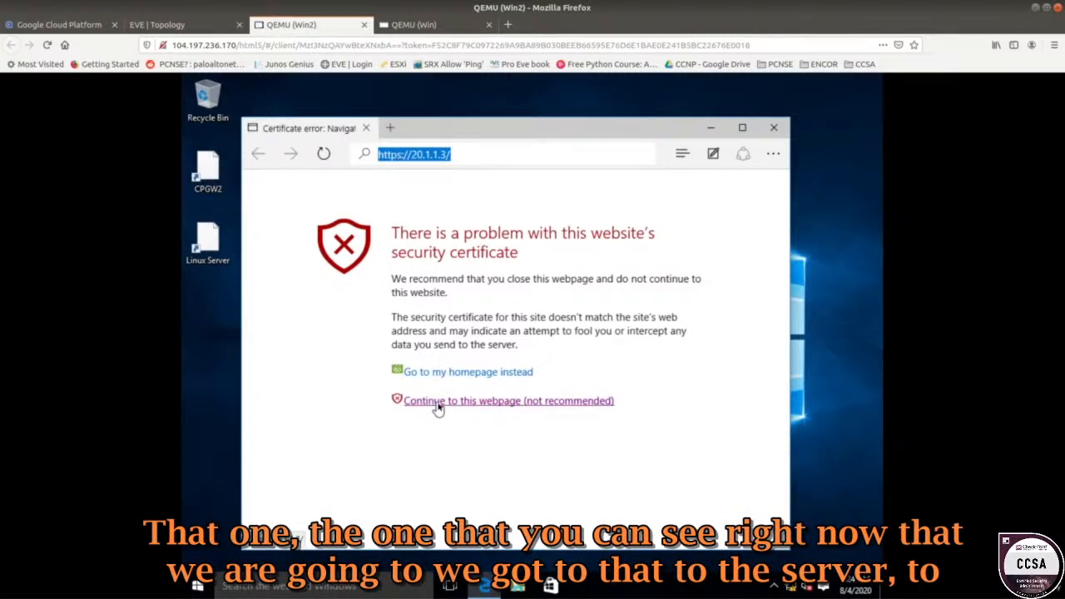
pyautogui.moveTo(397, 234); pyautogui.dragTo(520, 256)
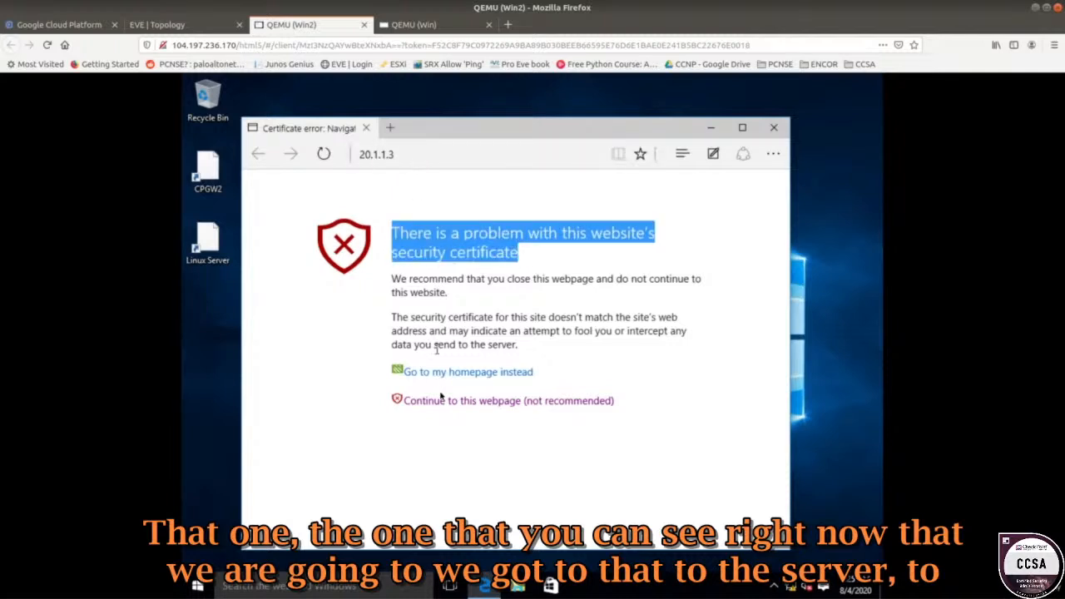
pyautogui.click(440, 400)
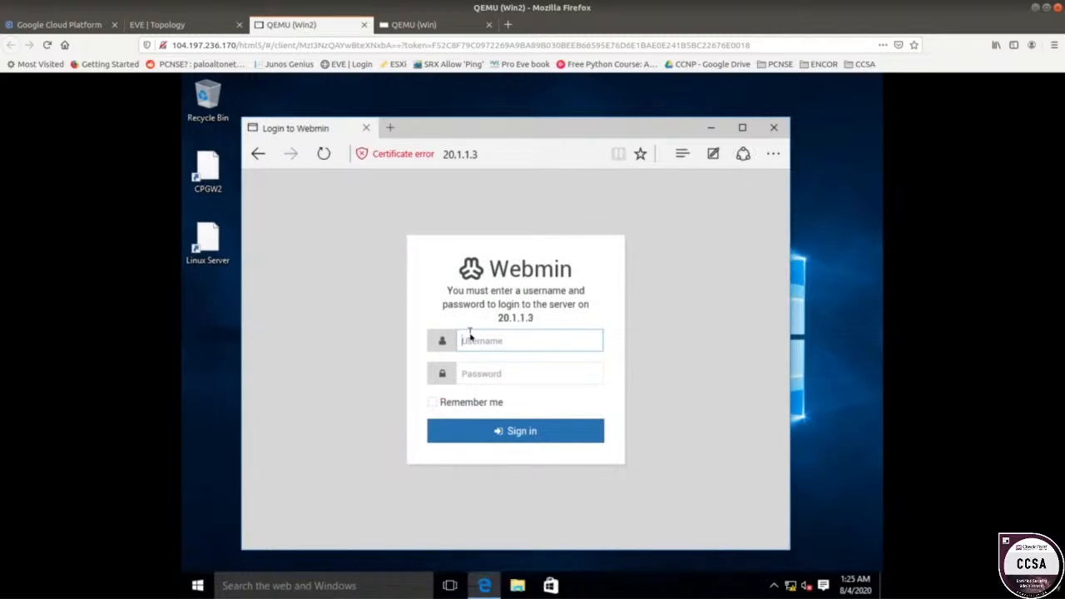
pyautogui.write('root')
pyautogui.press('Tab')
pyautogui.write('r')
pyautogui.press('Return')
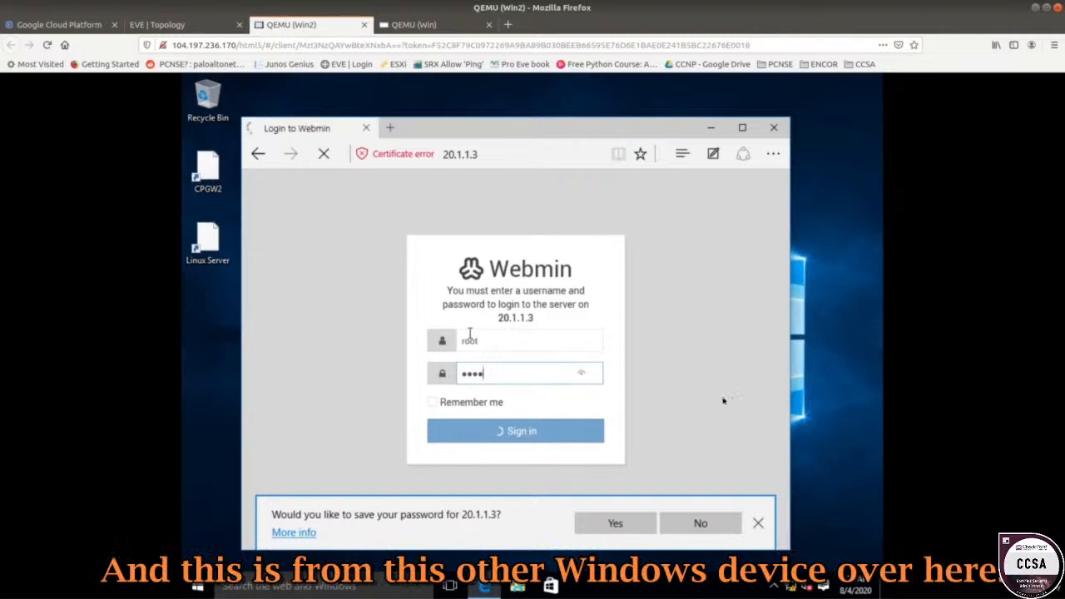
# Maximize the Edge window on Win2 and return to the SmartConsole session.
pyautogui.click(212, 27)
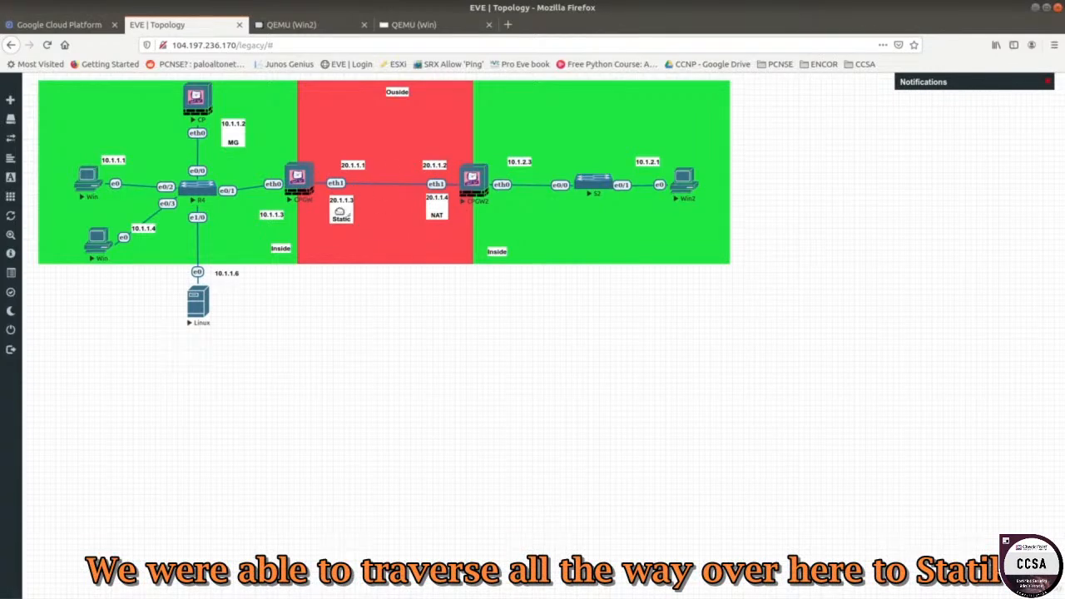
pyautogui.click(293, 25)
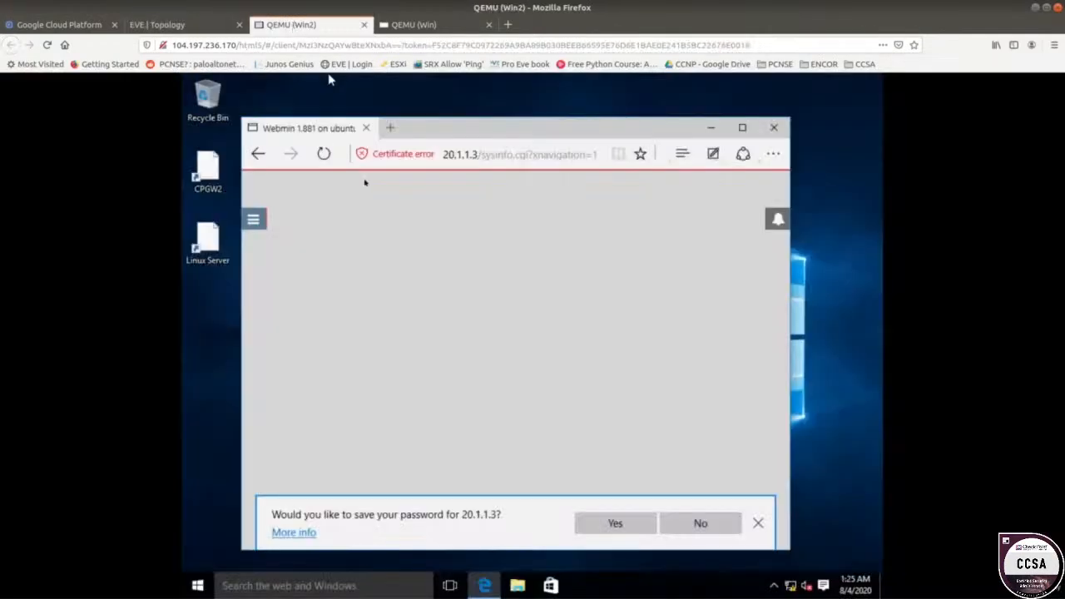
pyautogui.doubleClick(541, 127)
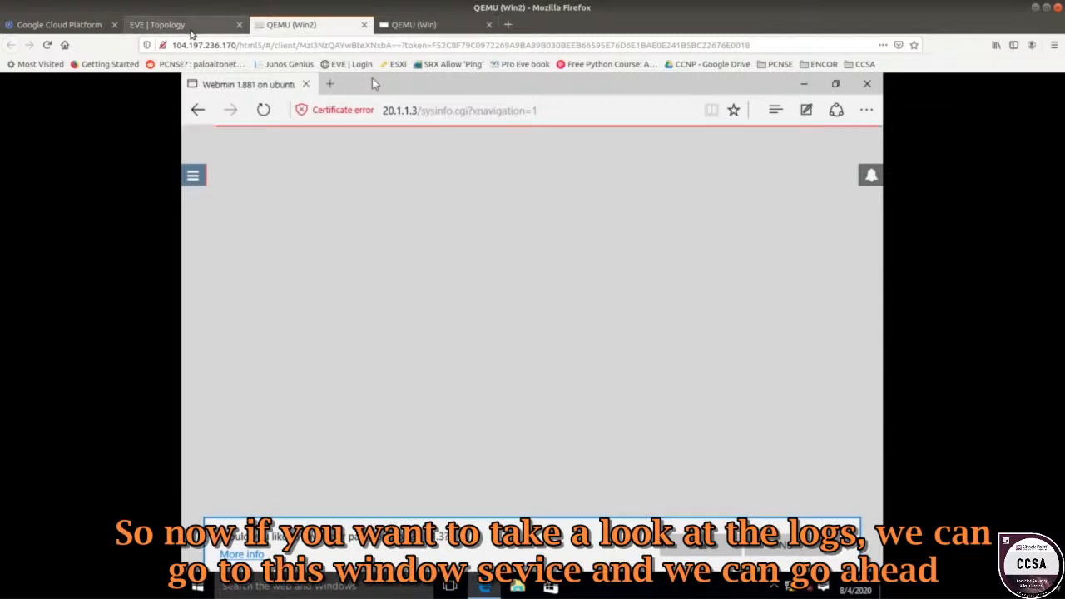
pyautogui.click(171, 24)
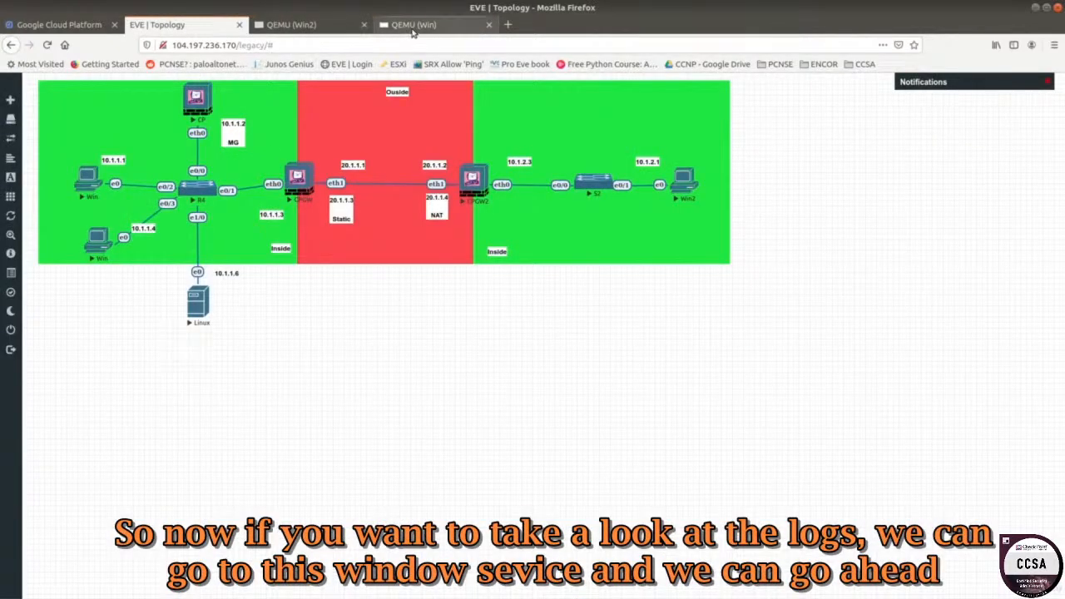
pyautogui.click(291, 24)
pyautogui.click(170, 24)
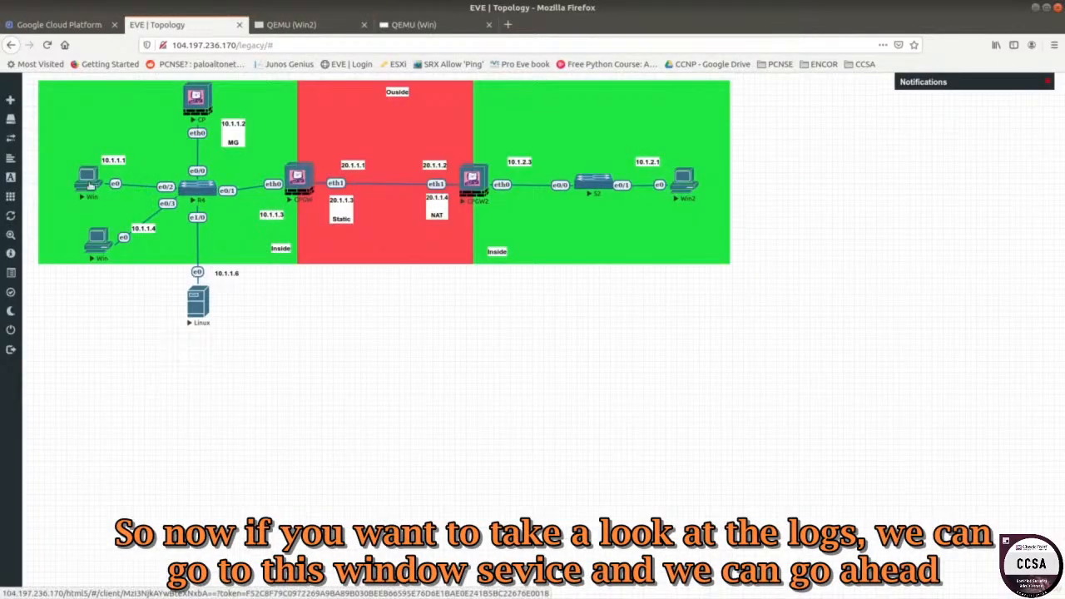
pyautogui.click(410, 26)
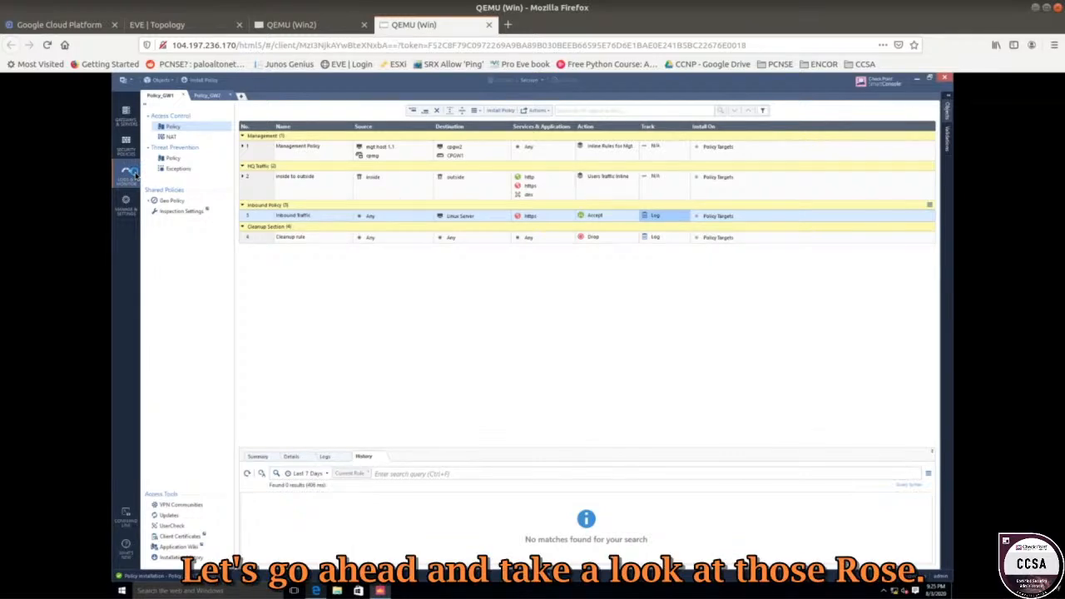
pyautogui.click(127, 175)
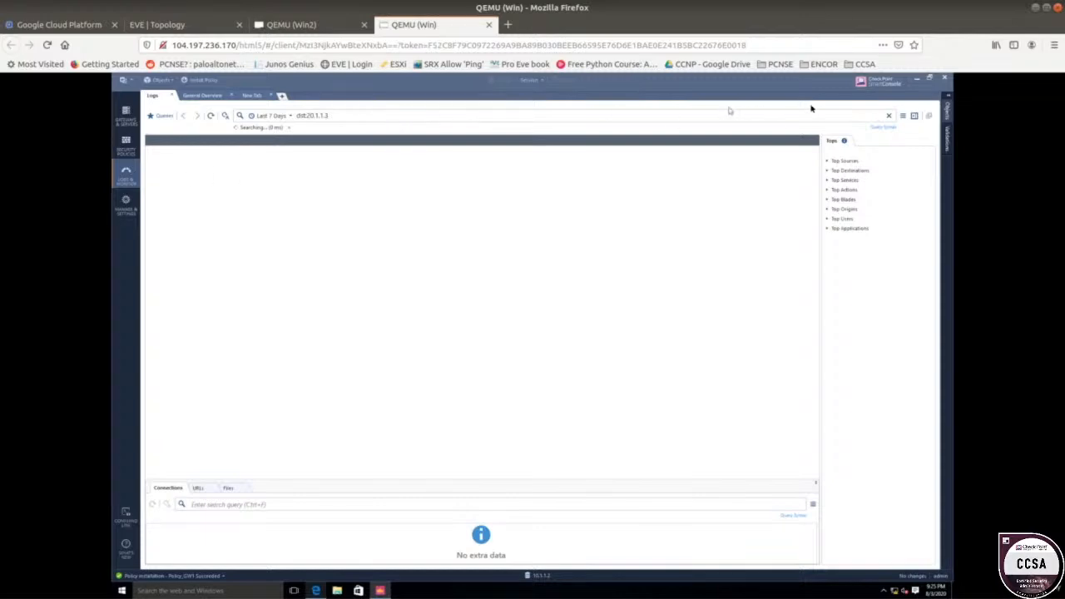
pyautogui.click(890, 117)
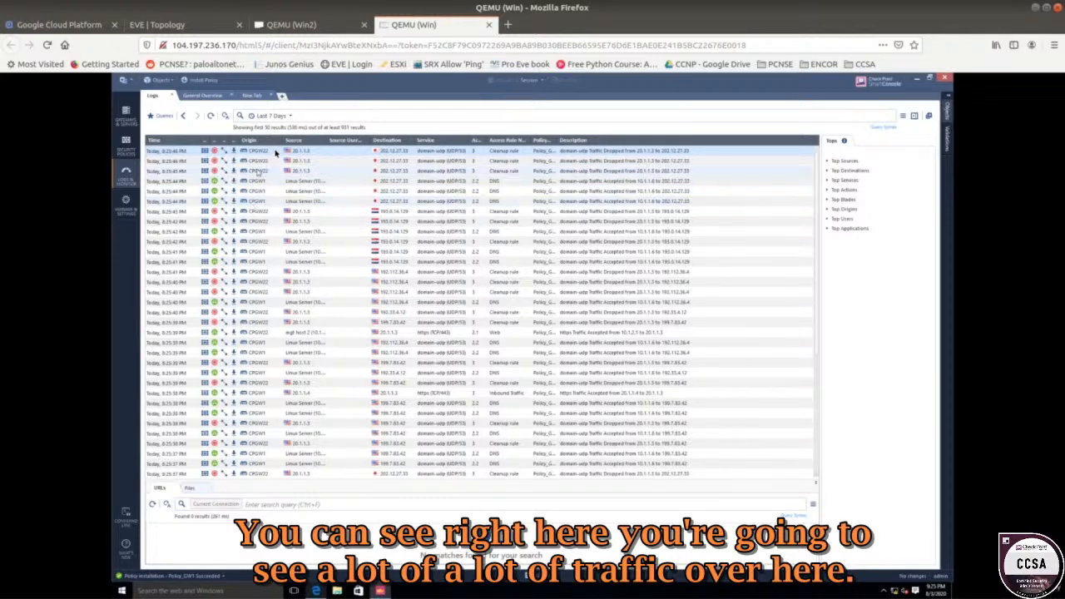
pyautogui.click(131, 148)
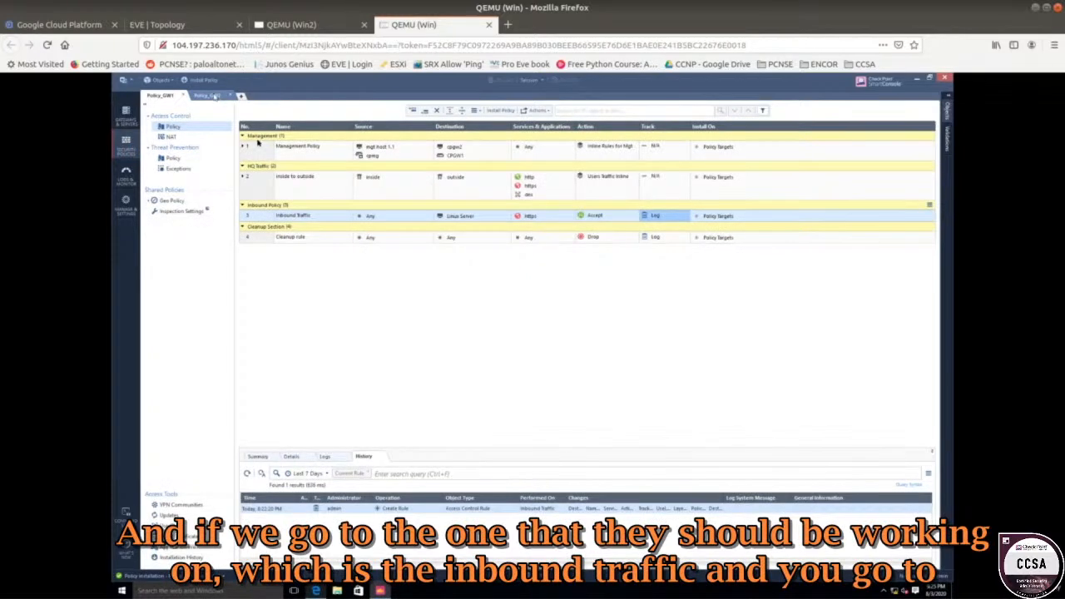
# Show the Inbound Traffic rule's logs in an enlarged panel below the rulebase.
pyautogui.click(303, 216)
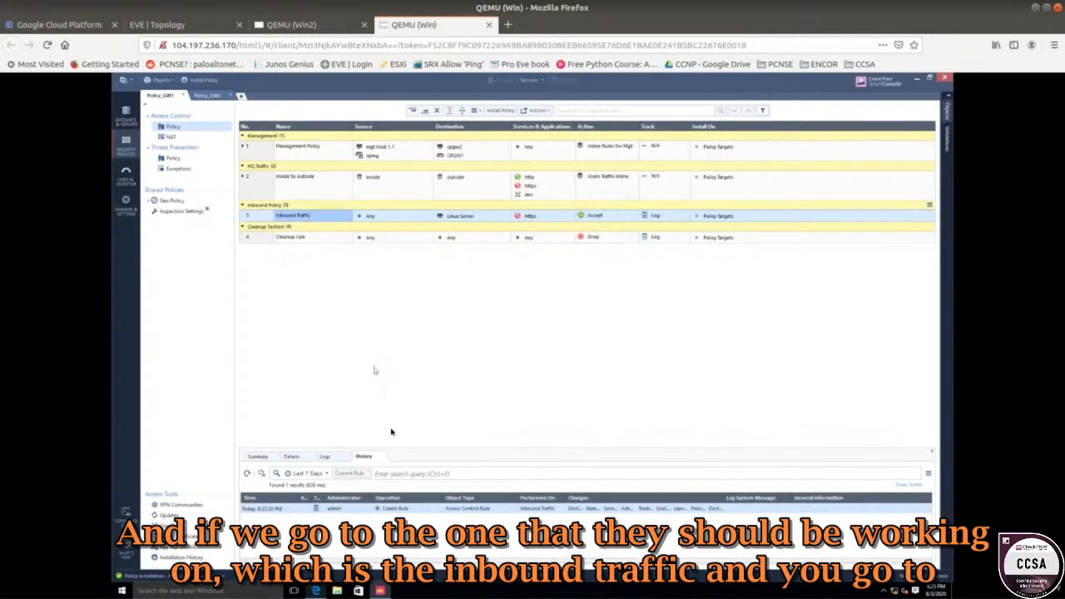
pyautogui.click(324, 457)
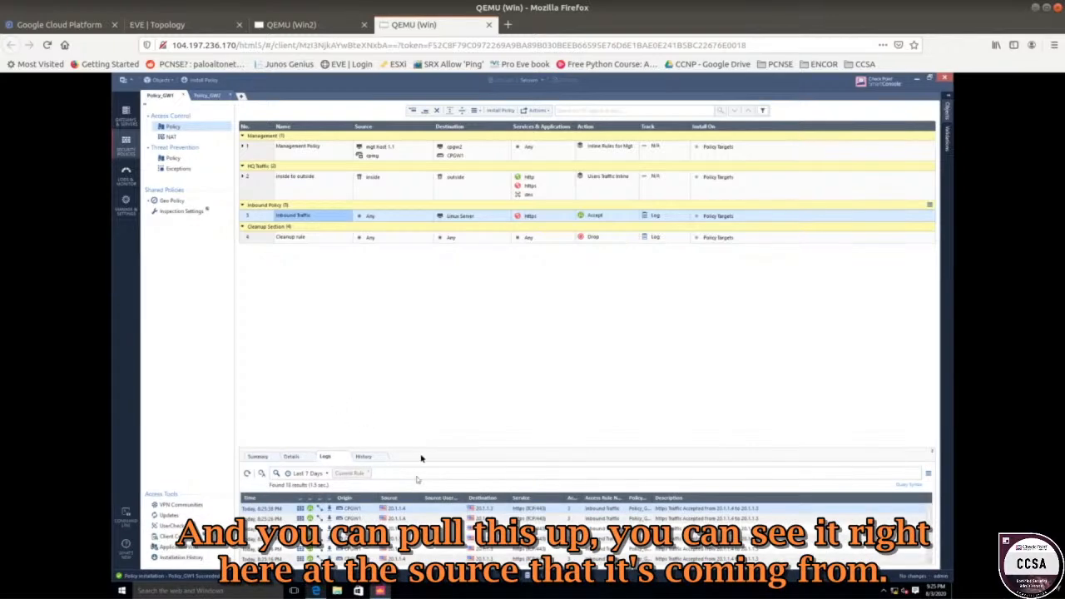
pyautogui.moveTo(422, 450); pyautogui.dragTo(399, 280)
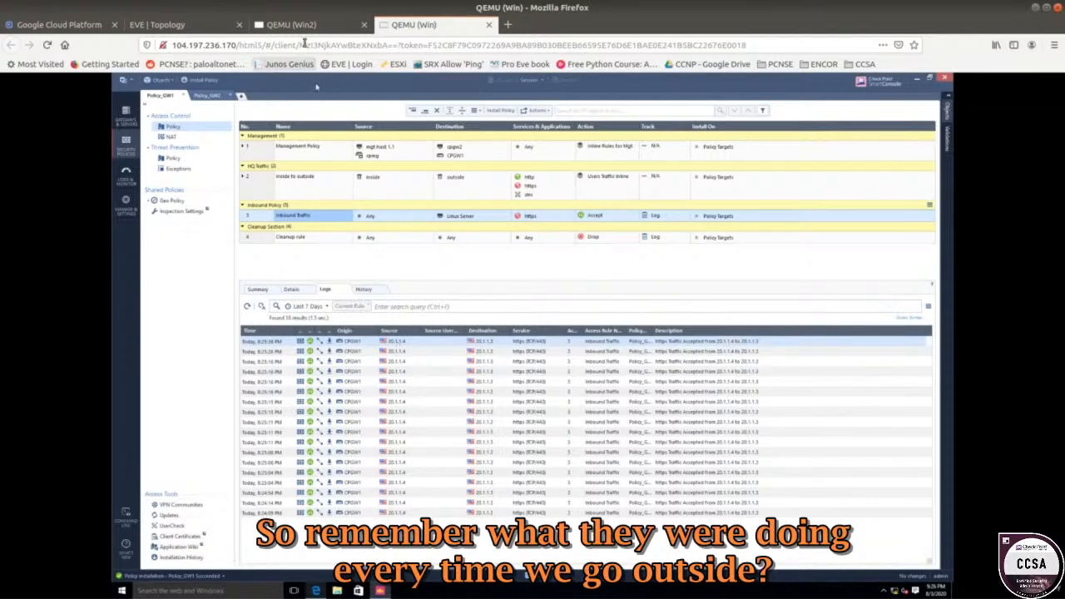
pyautogui.click(166, 24)
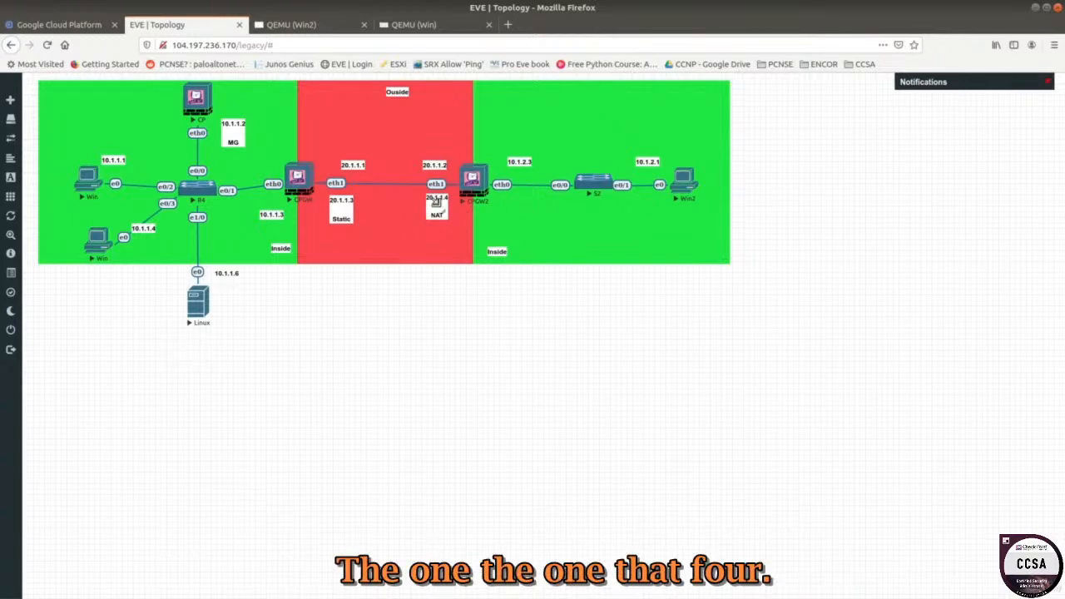
pyautogui.click(293, 25)
pyautogui.moveTo(408, 25); pyautogui.dragTo(295, 25)
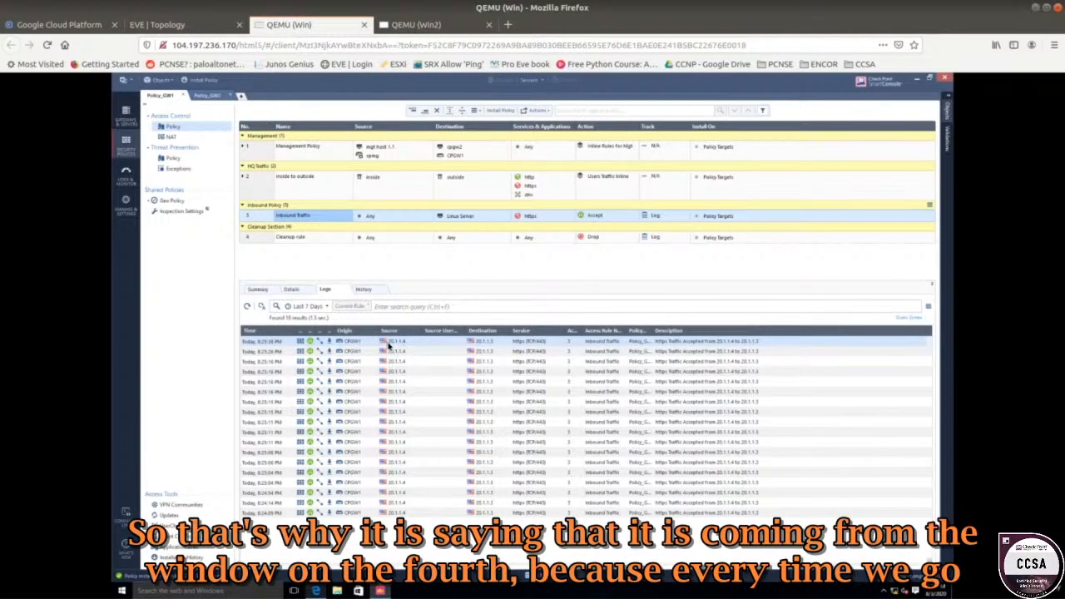
pyautogui.click(166, 25)
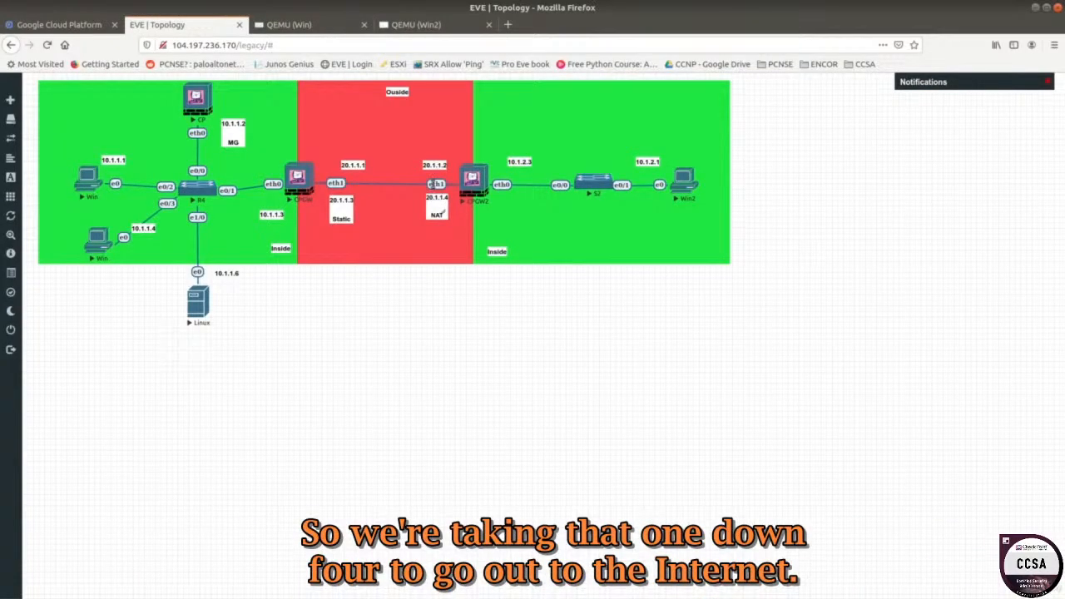
pyautogui.click(303, 26)
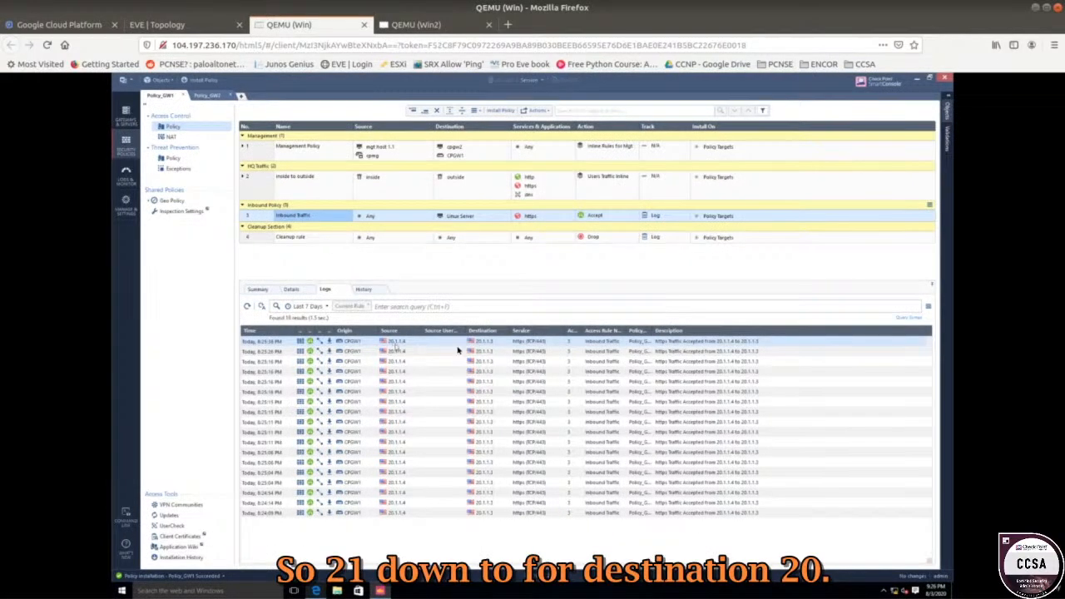
# Open the first accepted HTTPS log entry from 20.1.1.4 to 20.1.1.3, then close its details.
pyautogui.rightClick(556, 344)
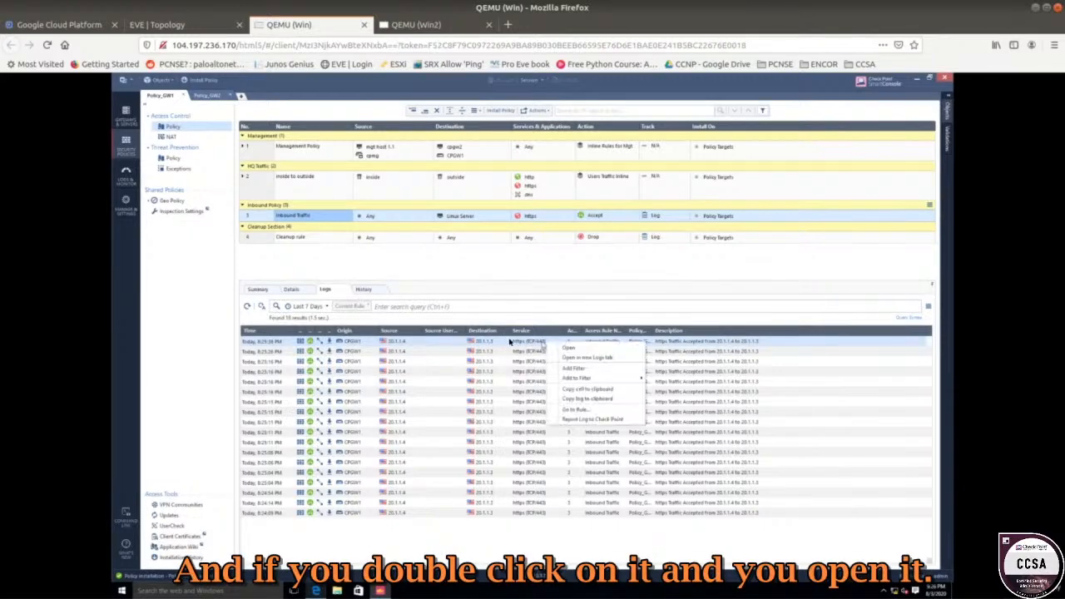
pyautogui.click(558, 349)
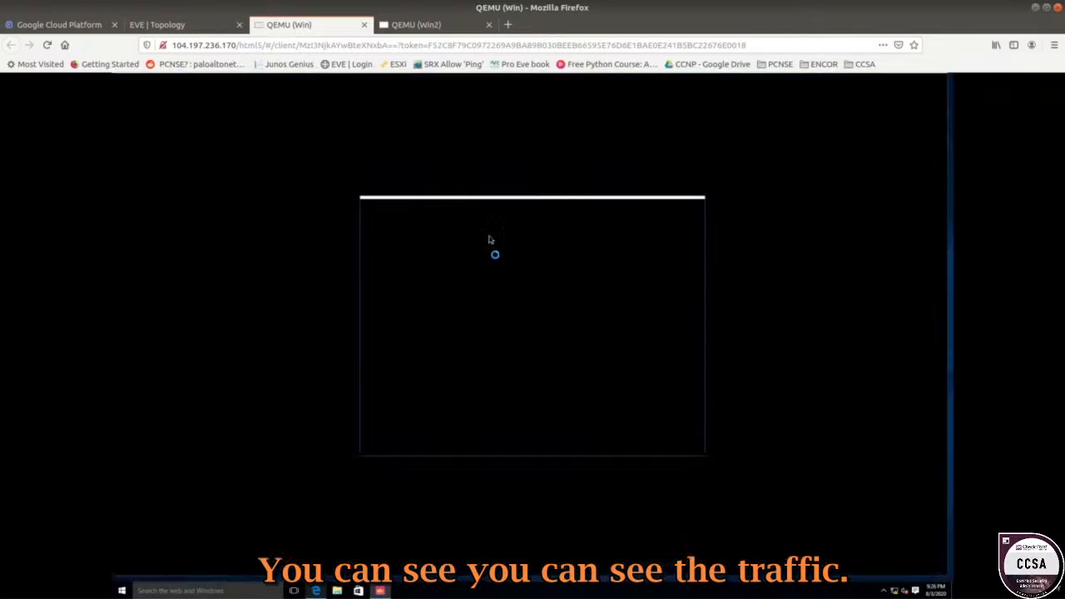
pyautogui.press('Escape')
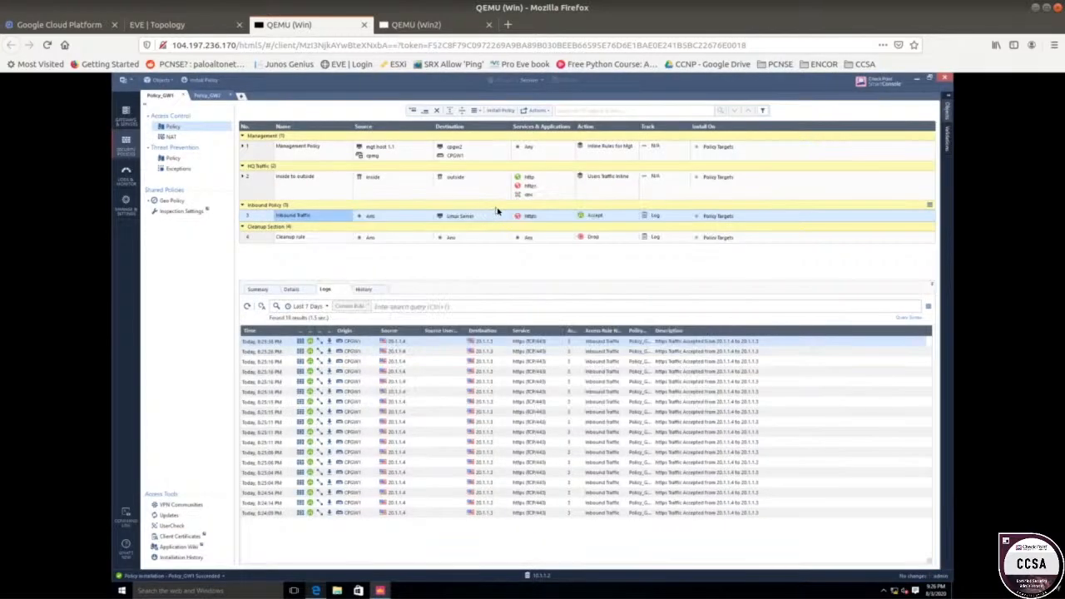
pyautogui.click(379, 593)
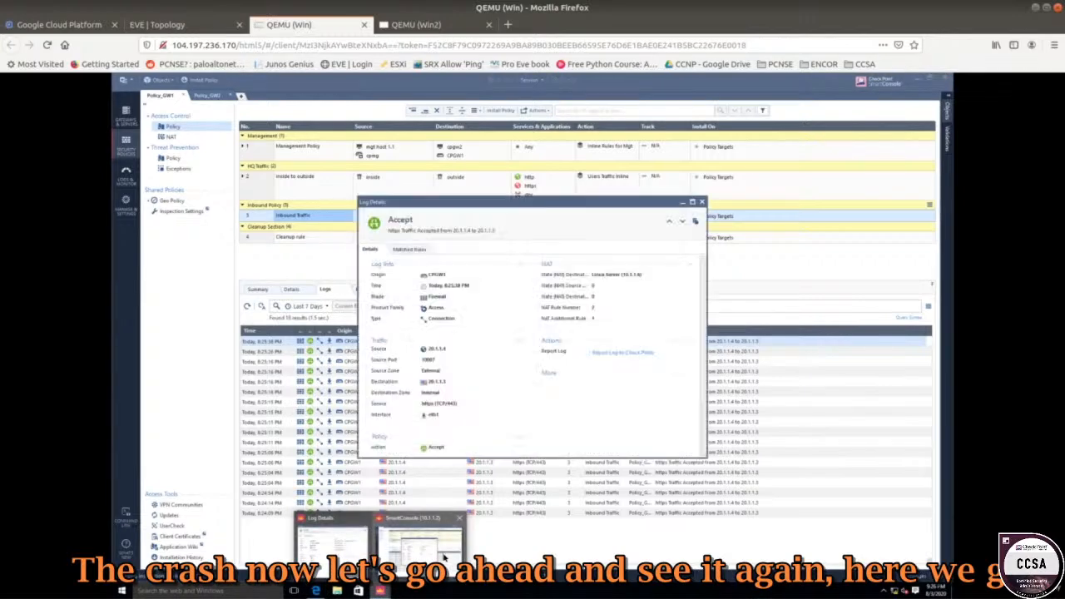
pyautogui.moveTo(536, 203); pyautogui.dragTo(439, 164)
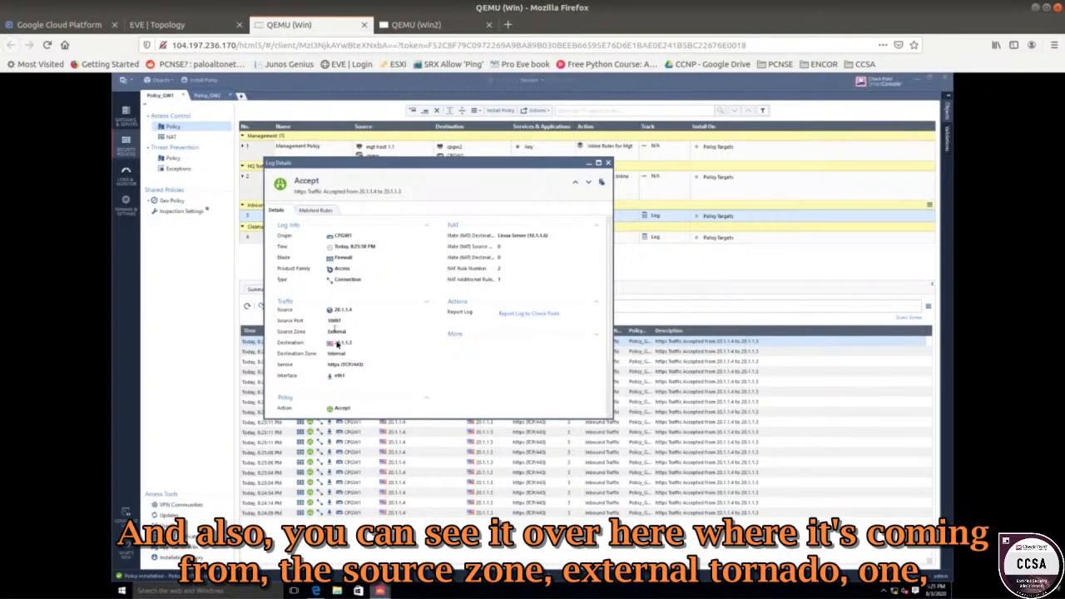
pyautogui.moveTo(306, 332); pyautogui.dragTo(346, 335)
pyautogui.moveTo(330, 310); pyautogui.dragTo(352, 310)
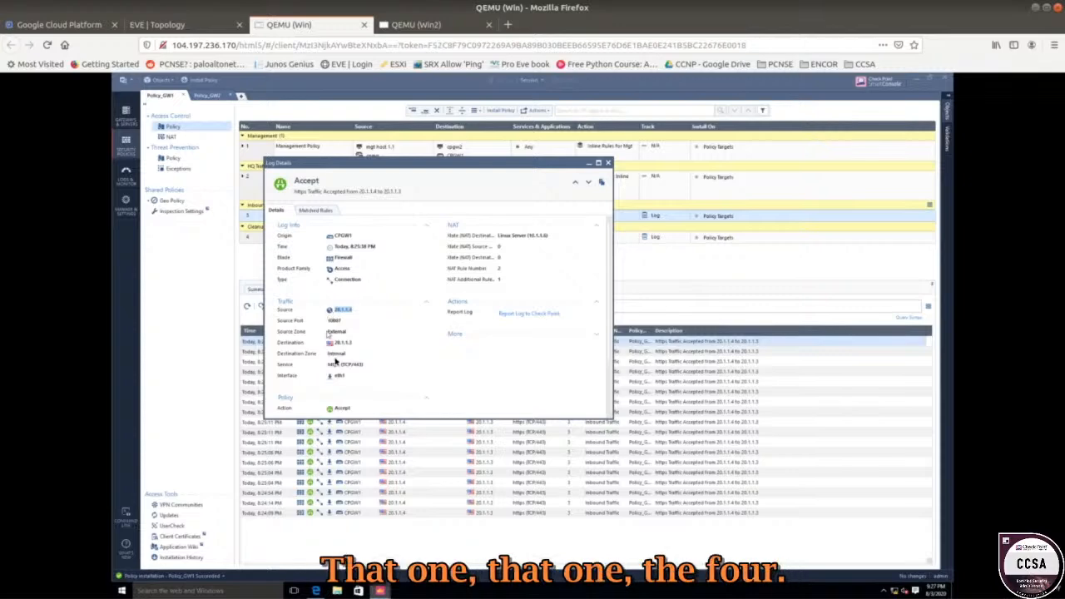
pyautogui.moveTo(366, 366); pyautogui.dragTo(315, 364)
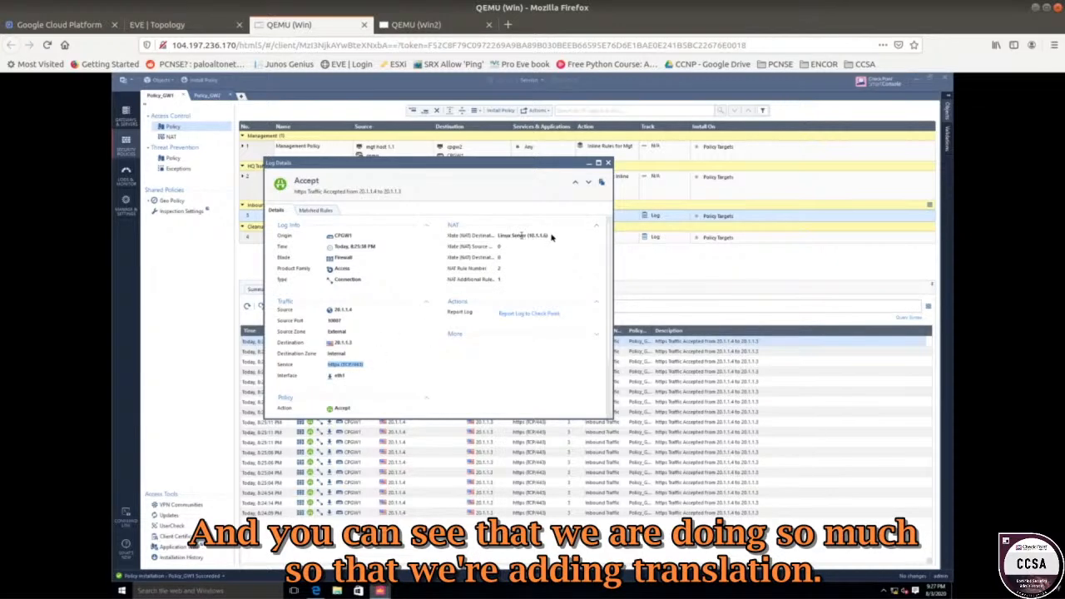
pyautogui.doubleClick(350, 342)
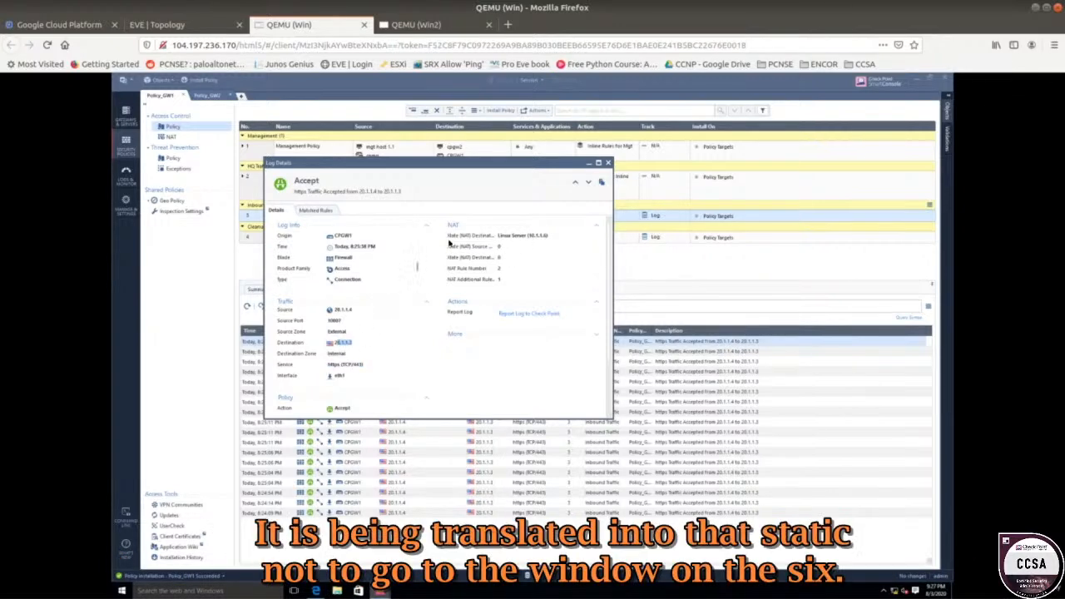
pyautogui.moveTo(459, 237); pyautogui.dragTo(549, 238)
pyautogui.click(489, 270)
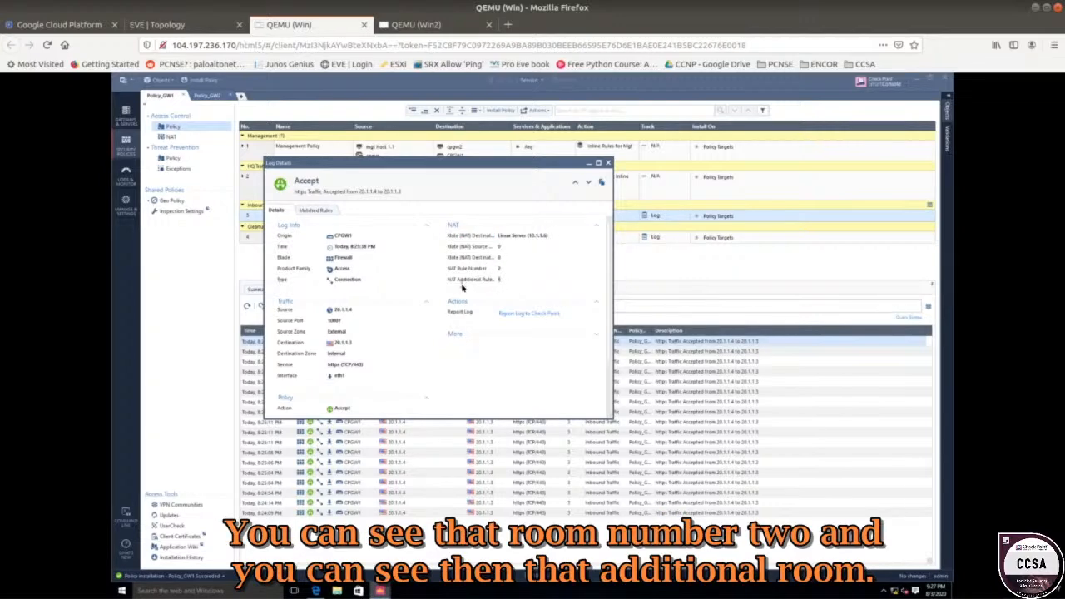
pyautogui.click(607, 164)
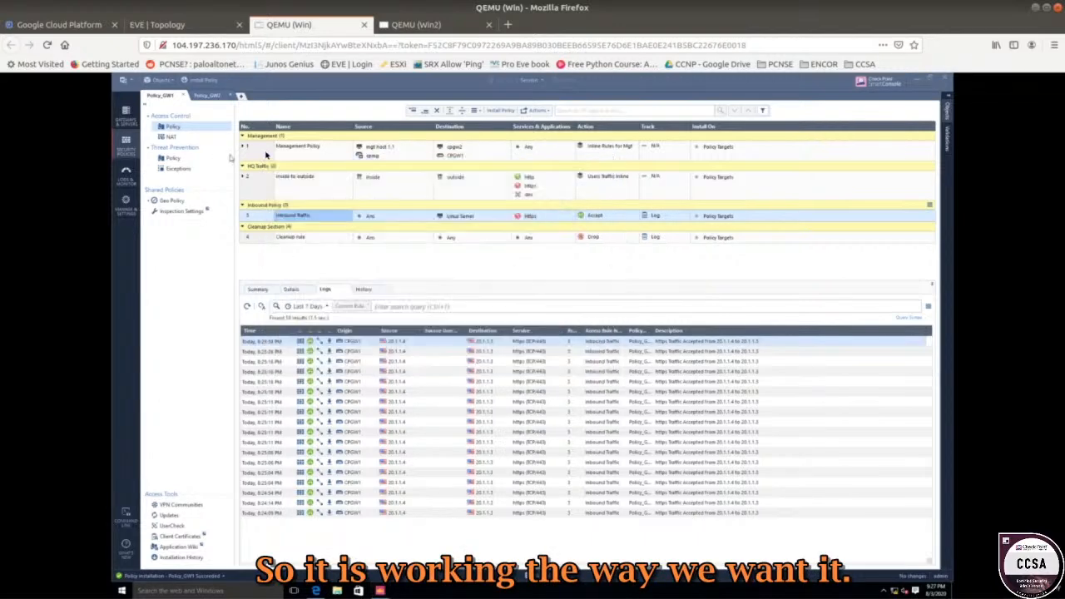
# Switch to the NAT rulebase and select the Linux Server static NAT rule 1.
pyautogui.click(171, 138)
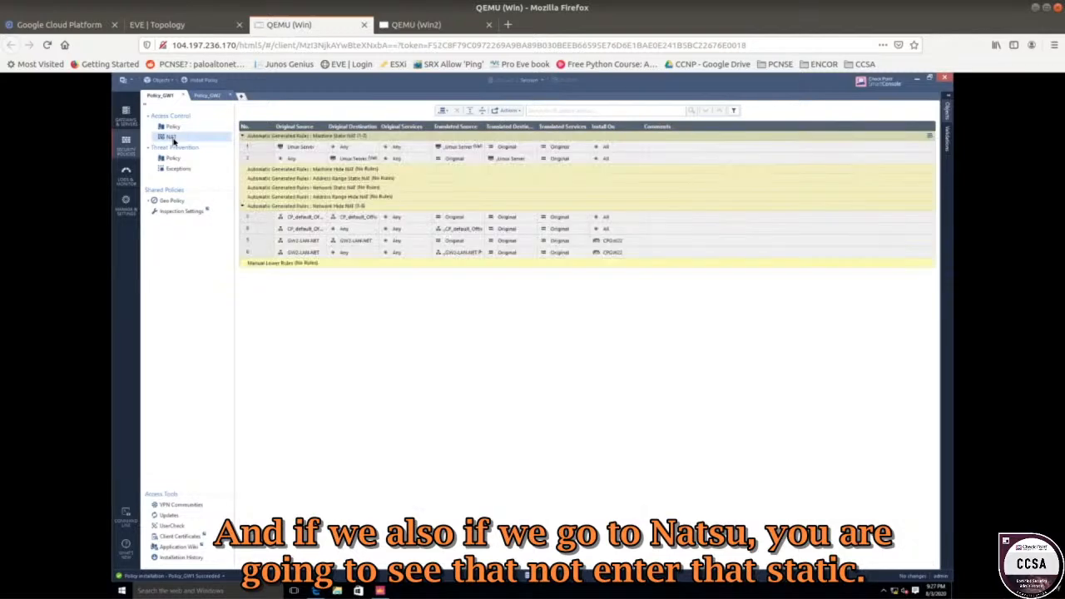
pyautogui.click(300, 151)
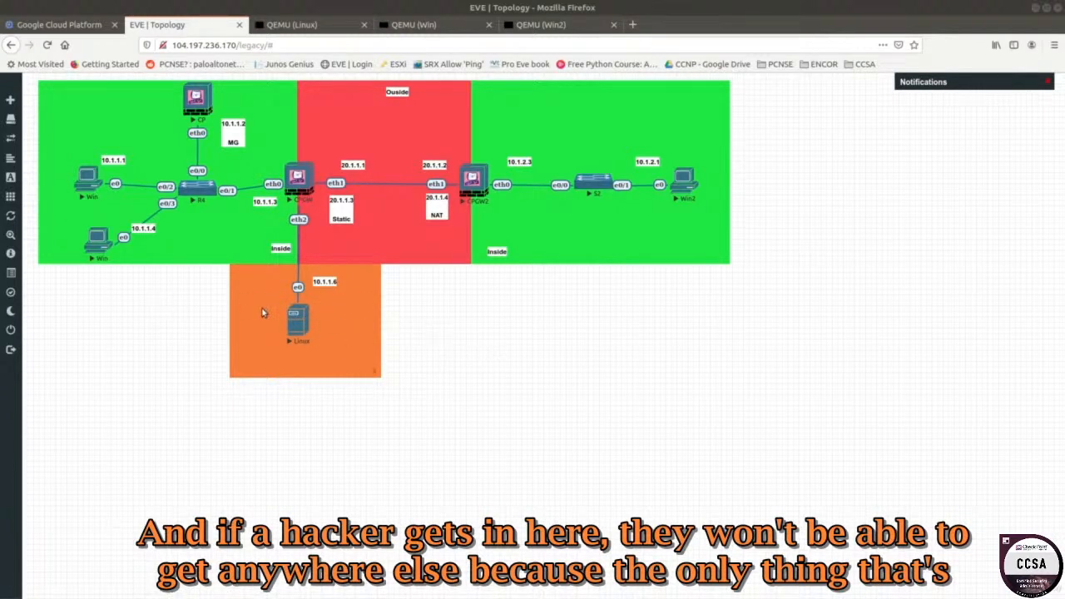
# Relabel the Linux server's address from 10.1.1.6 to 192.168.1.6.
pyautogui.doubleClick(332, 282)
pyautogui.write('192.168')
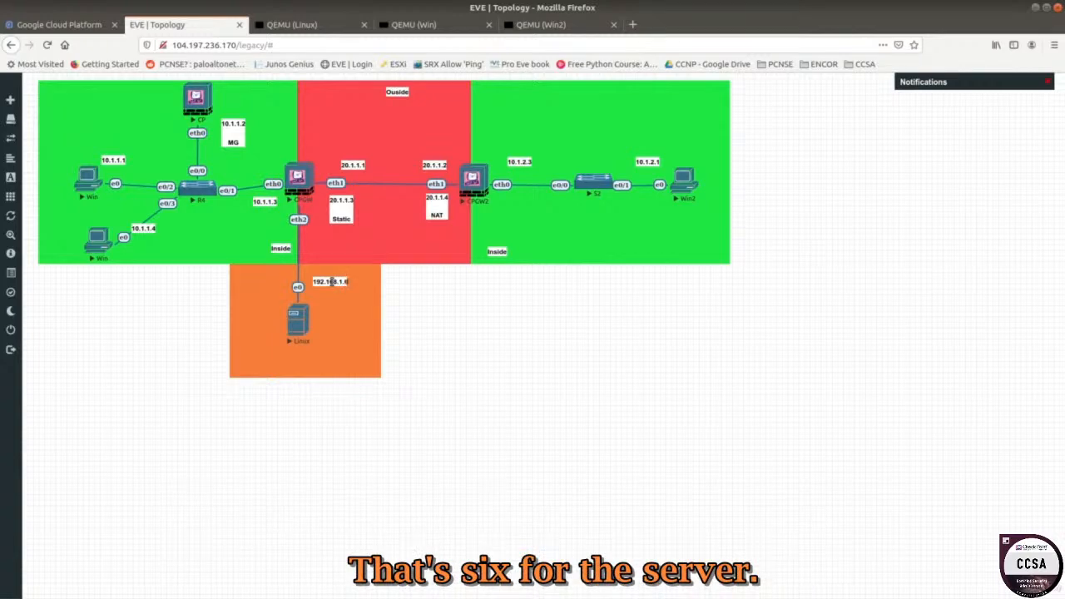
pyautogui.click(499, 347)
# Duplicate that label, place it on CPGW1's eth2 link, and change it to 192.168.1.3.
pyautogui.rightClick(333, 283)
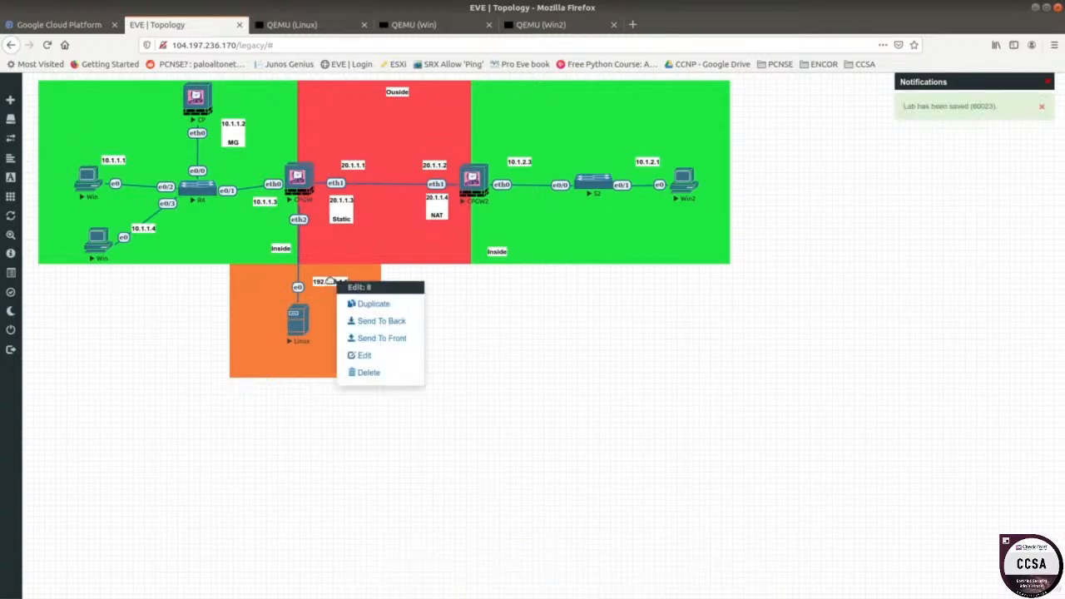
pyautogui.click(359, 302)
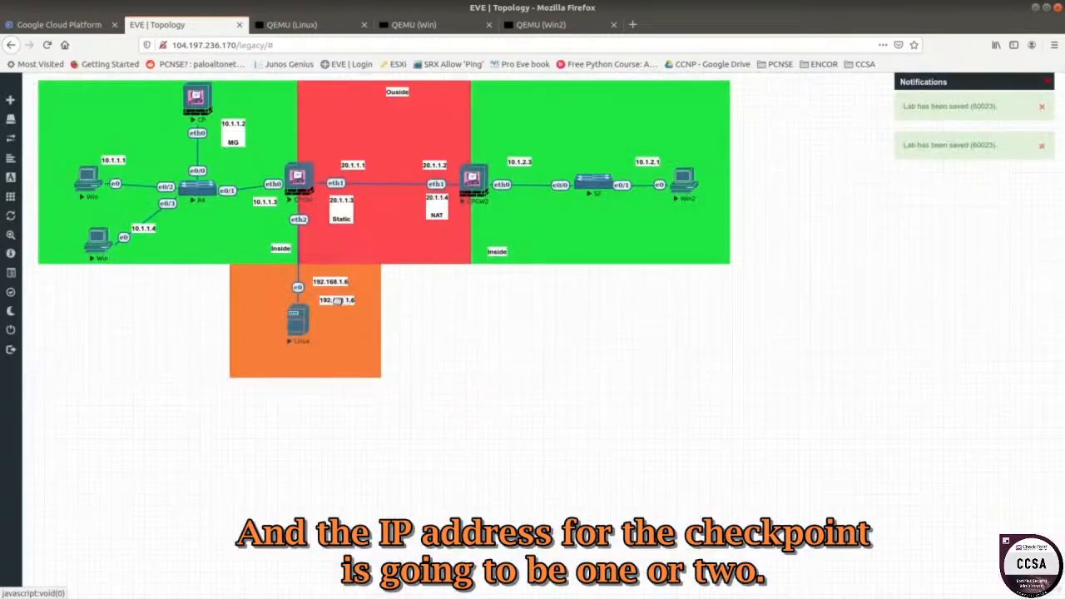
pyautogui.moveTo(326, 299); pyautogui.dragTo(317, 243)
pyautogui.doubleClick(325, 245)
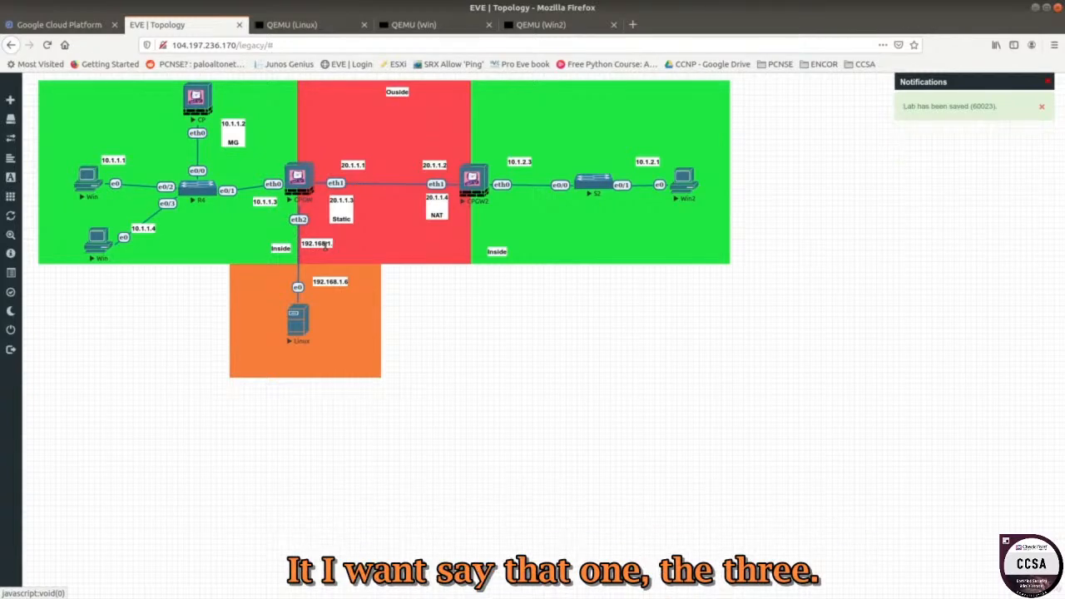
pyautogui.write('3')
pyautogui.press('Return')
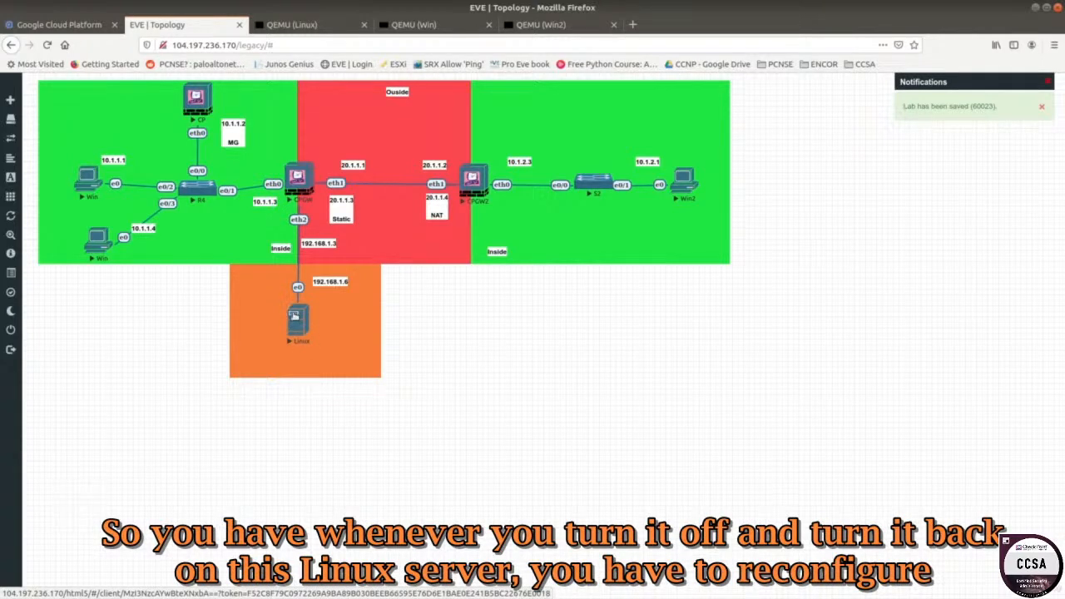
# Set ens3 to 192.168.1.6 with netmask 255.255.255.0 using ifconfig.
pyautogui.click(301, 26)
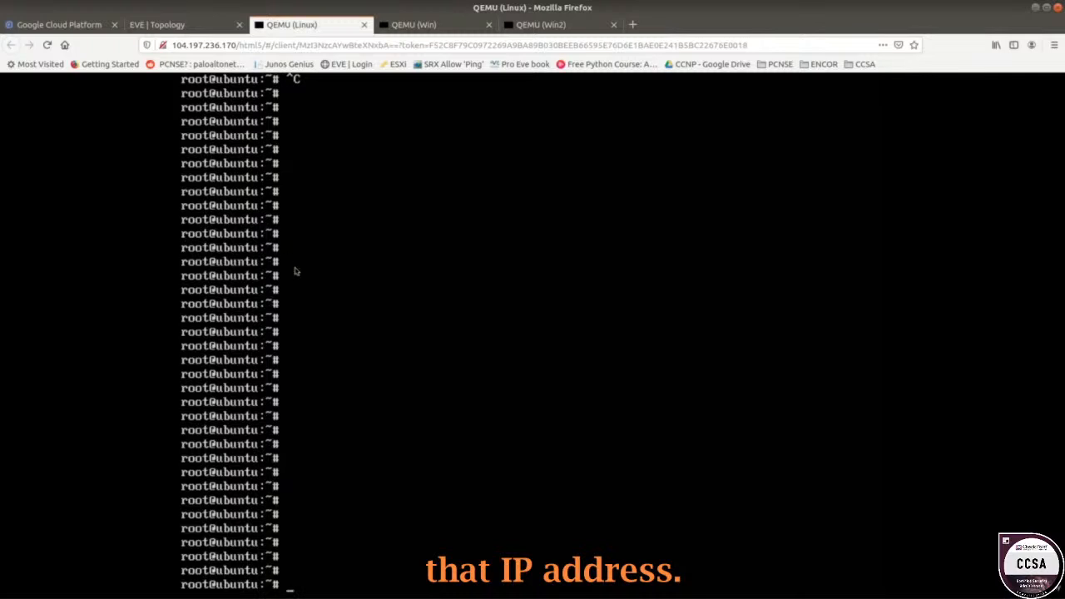
pyautogui.write('ifconfig ens')
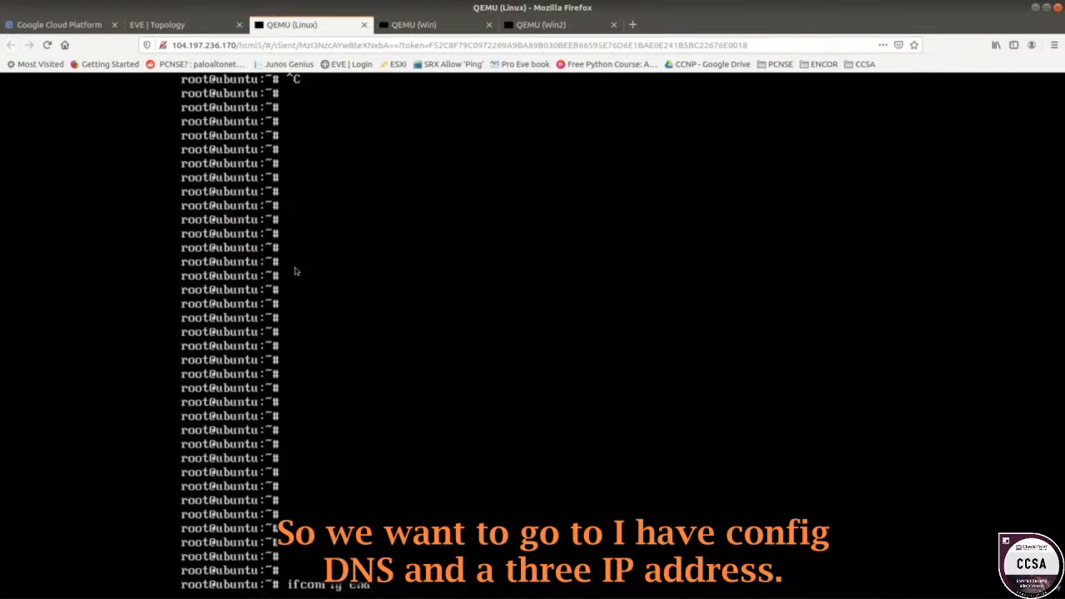
pyautogui.write('3 192.168.1.')
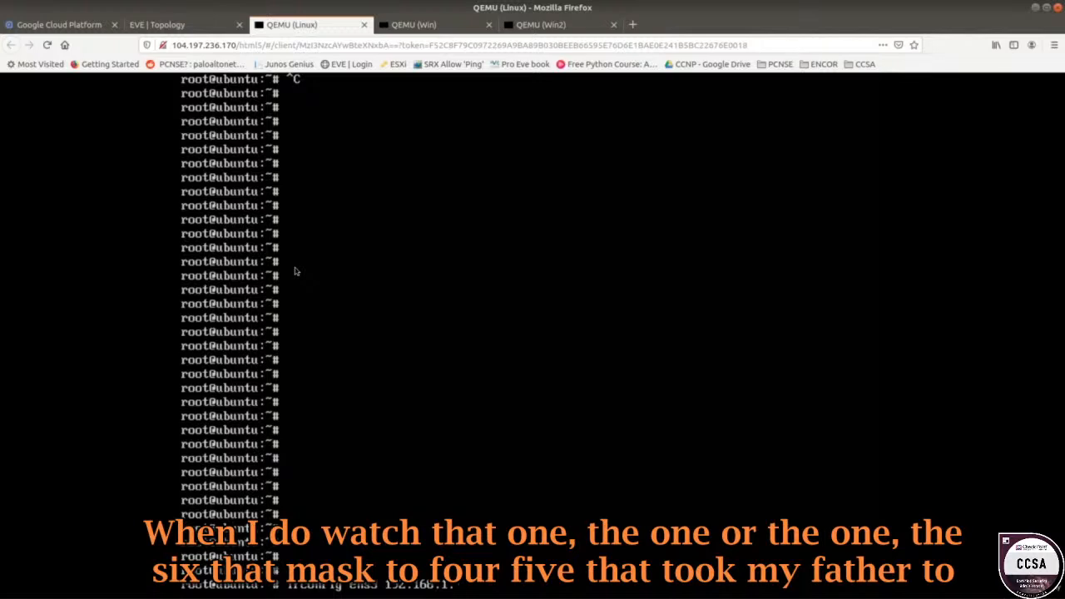
pyautogui.write('1 netmask 255.255.25')
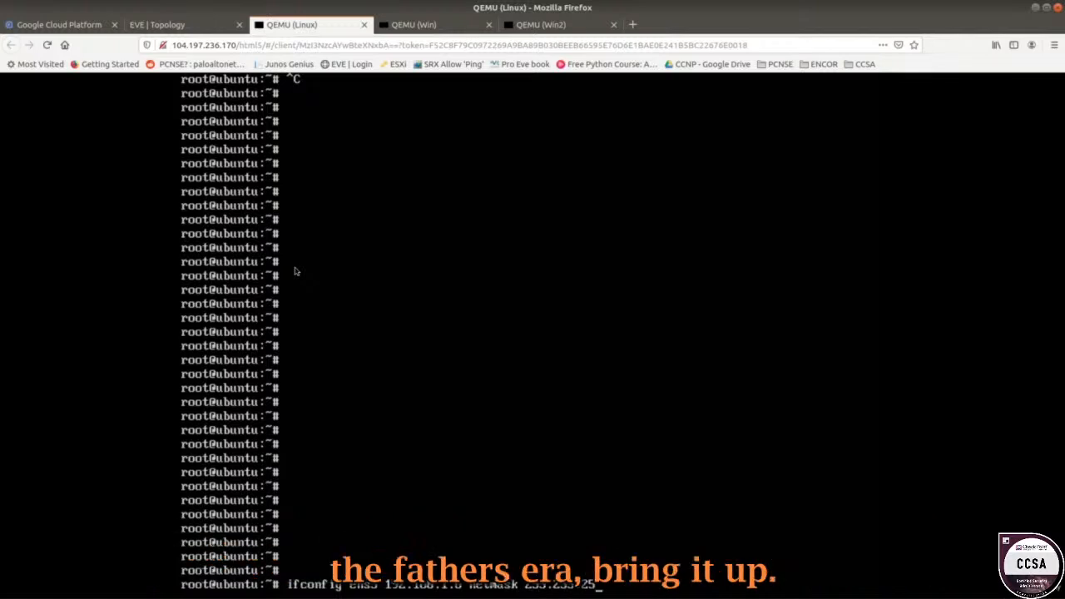
pyautogui.write('5.0 up')
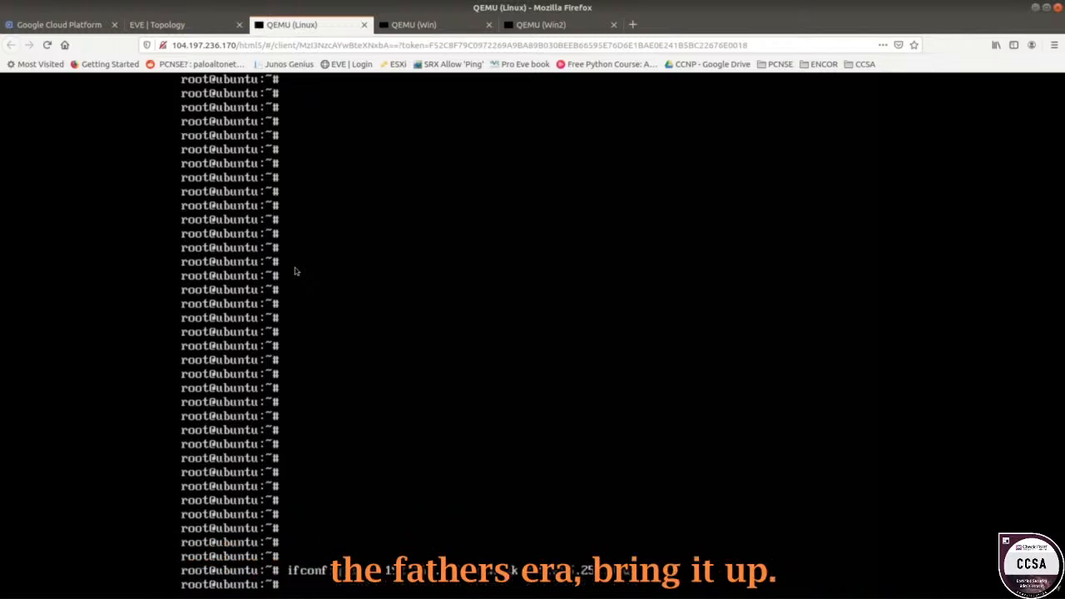
pyautogui.press('Return')
# Add a default route through gateway 192.168.1.3.
pyautogui.write('route add e')
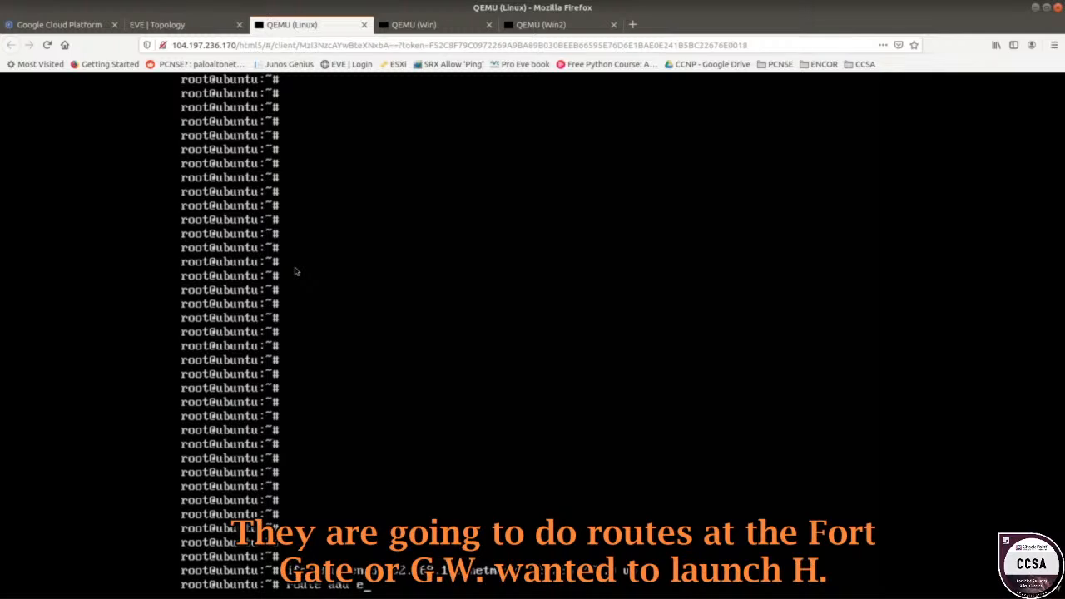
pyautogui.write('efault gw 192.168..3')
pyautogui.press('BackSpace')
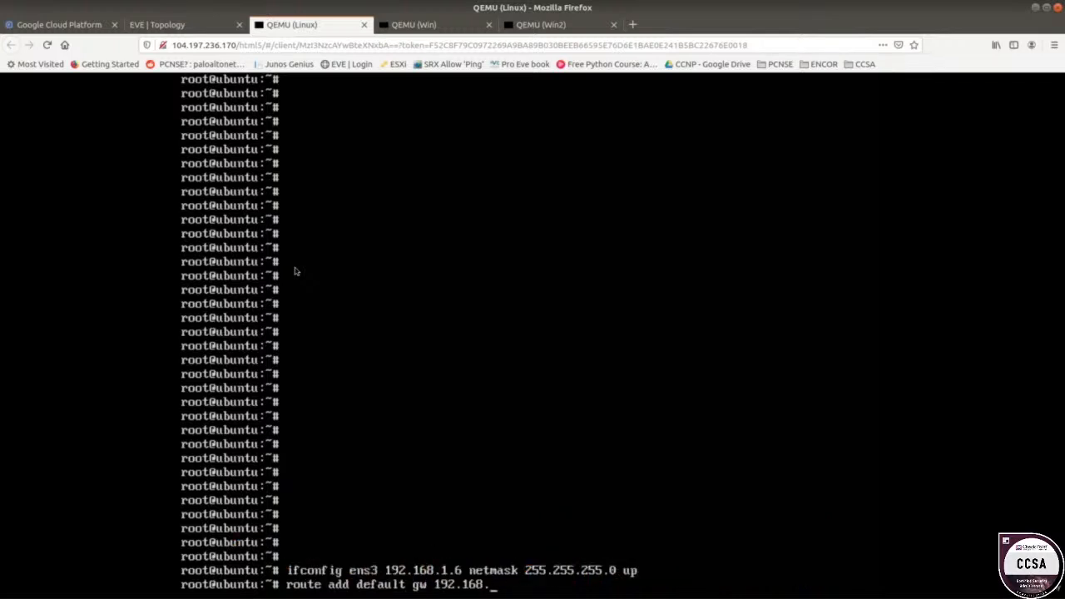
pyautogui.write('3')
pyautogui.press('Return')
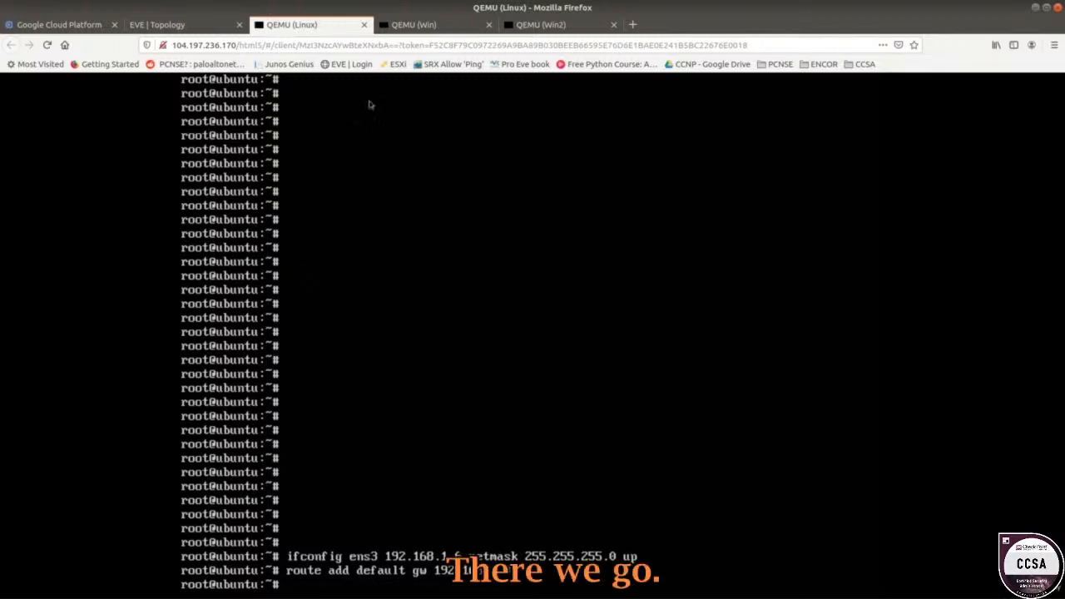
pyautogui.click(214, 25)
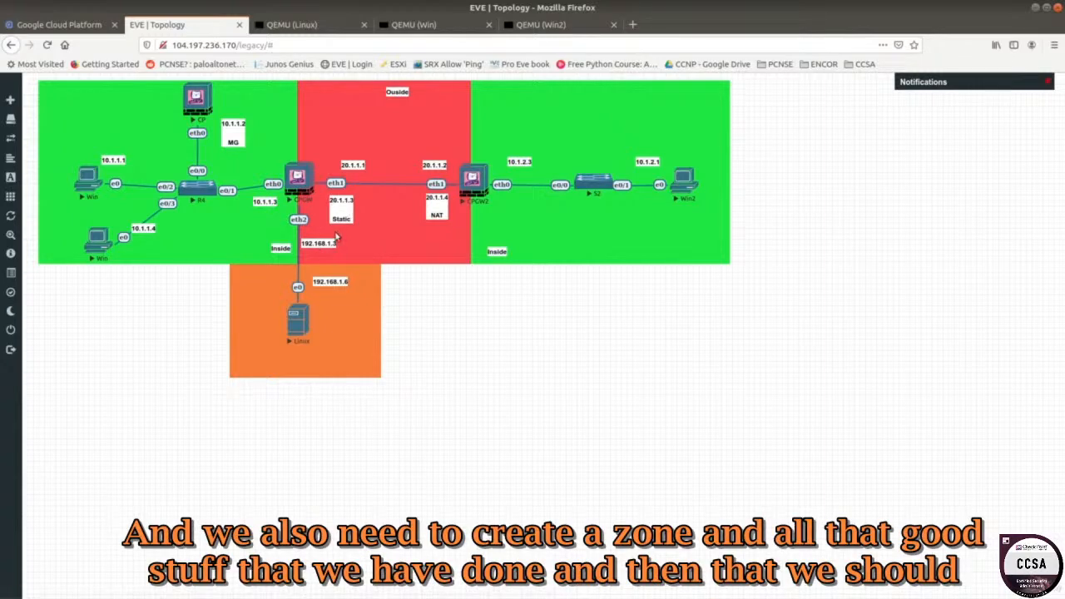
# Bring up the Windows machine's console with its browser window.
pyautogui.click(91, 186)
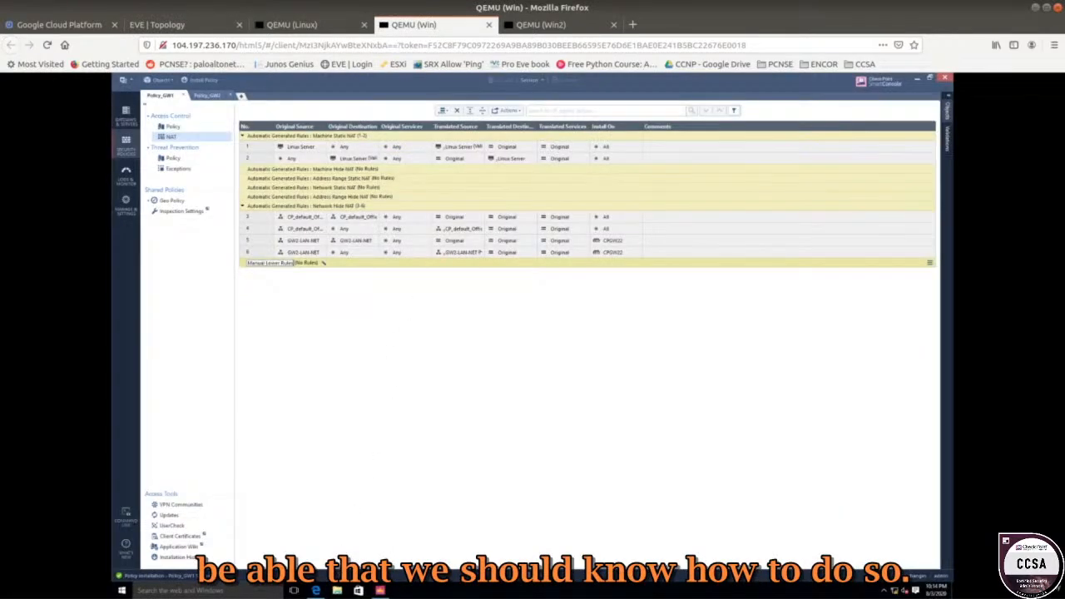
pyautogui.click(316, 25)
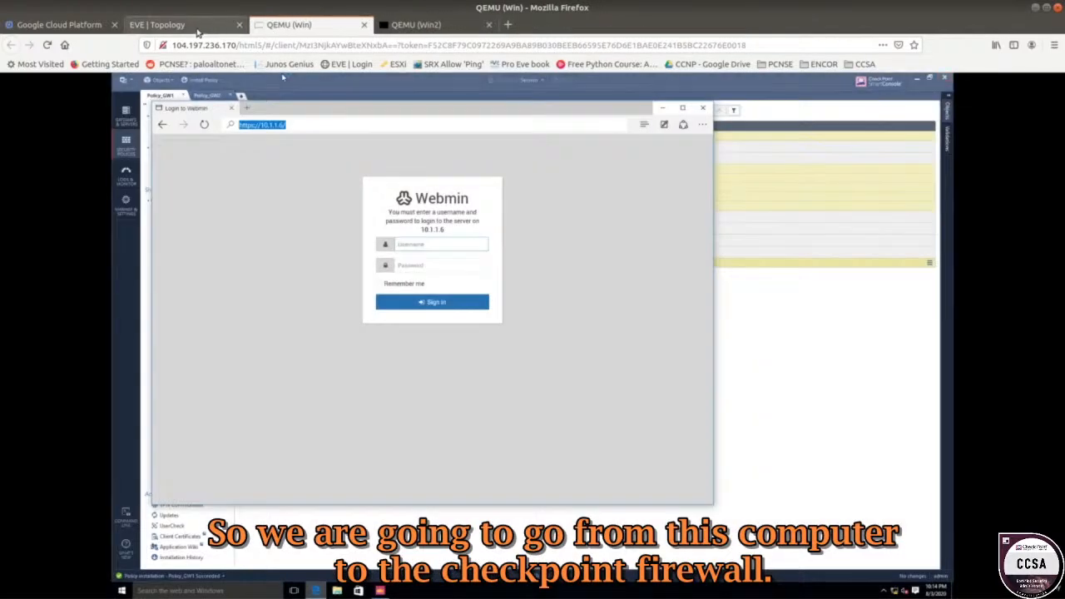
pyautogui.click(201, 31)
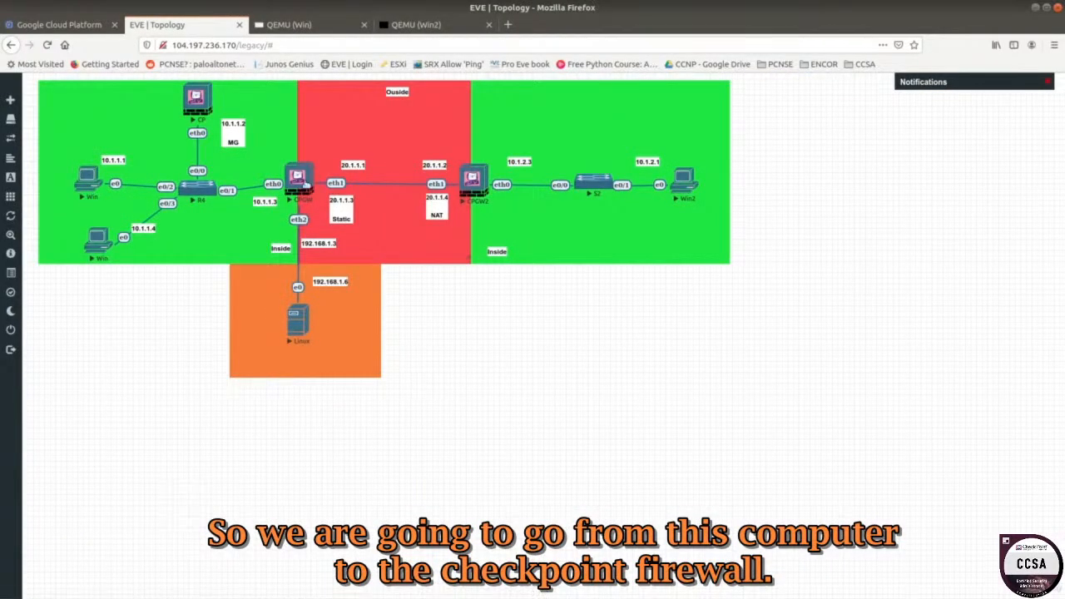
pyautogui.click(296, 27)
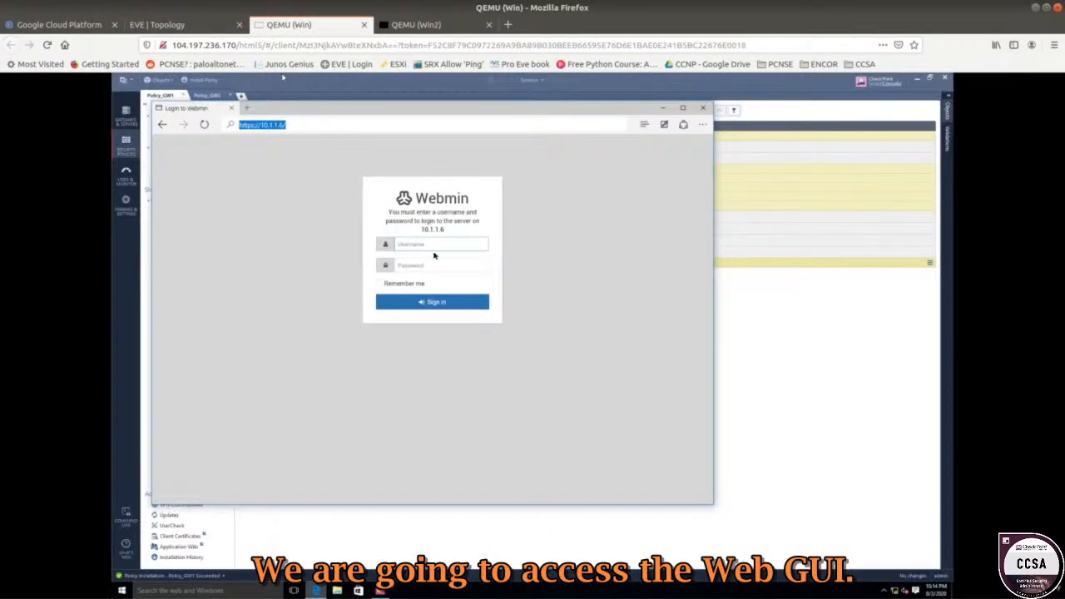
pyautogui.click(274, 124)
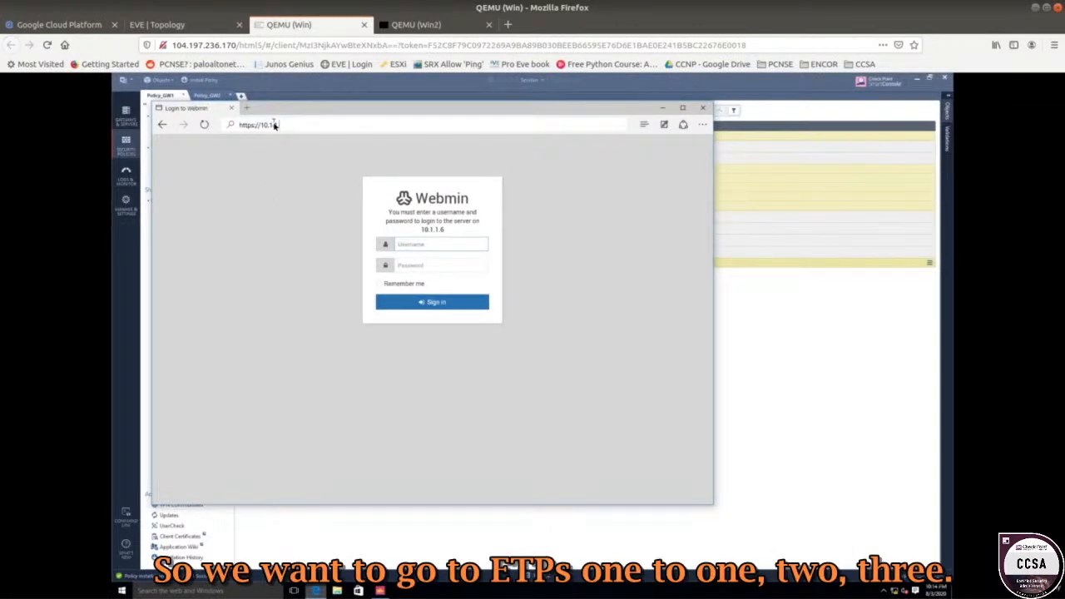
pyautogui.click(275, 125)
pyautogui.press('Return')
pyautogui.click(384, 283)
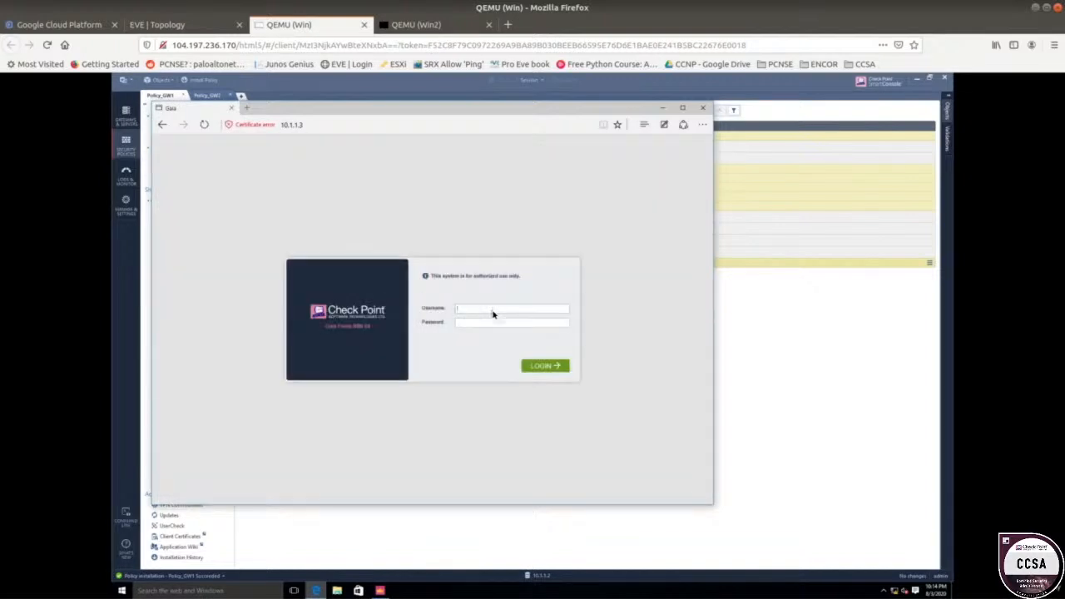
pyautogui.click(492, 311)
pyautogui.click(491, 323)
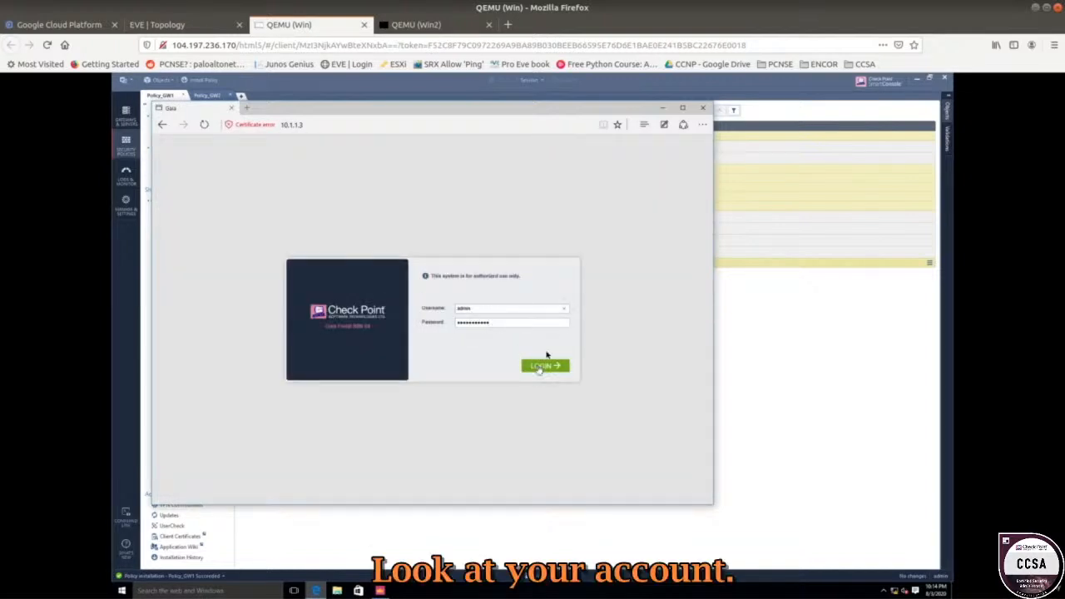
pyautogui.click(539, 367)
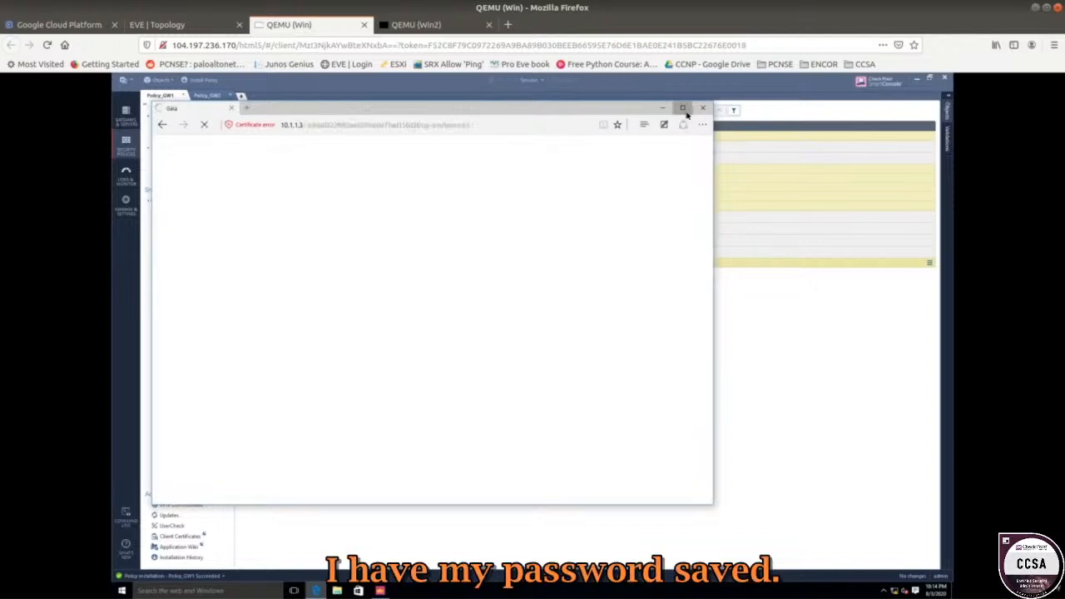
# Maximize the Gaia Portal and select eth2 in the Network Interfaces list.
pyautogui.click(685, 109)
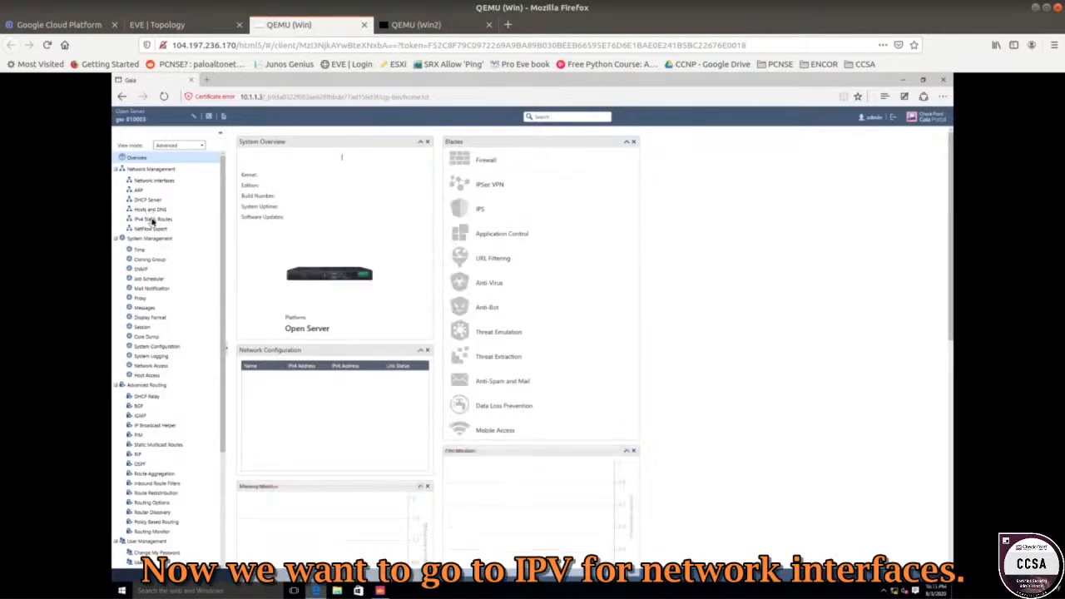
pyautogui.click(152, 220)
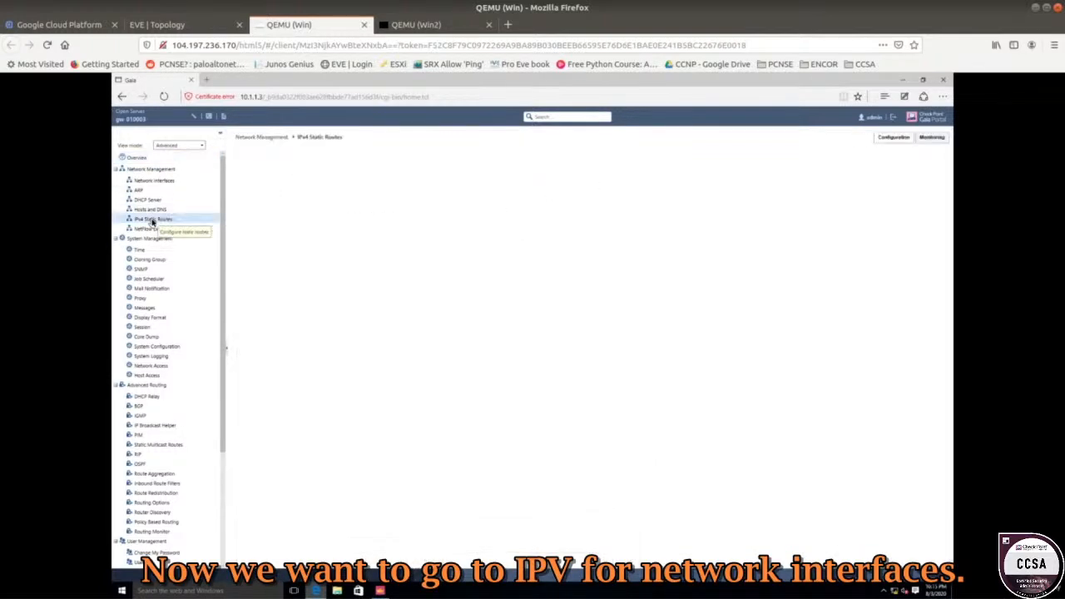
pyautogui.click(138, 180)
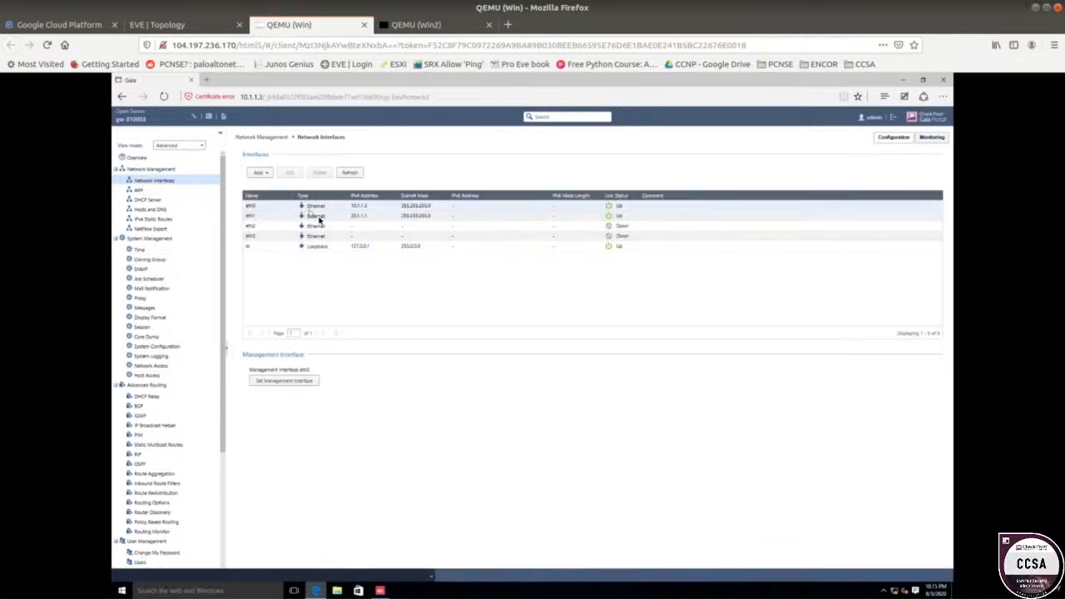
pyautogui.click(301, 227)
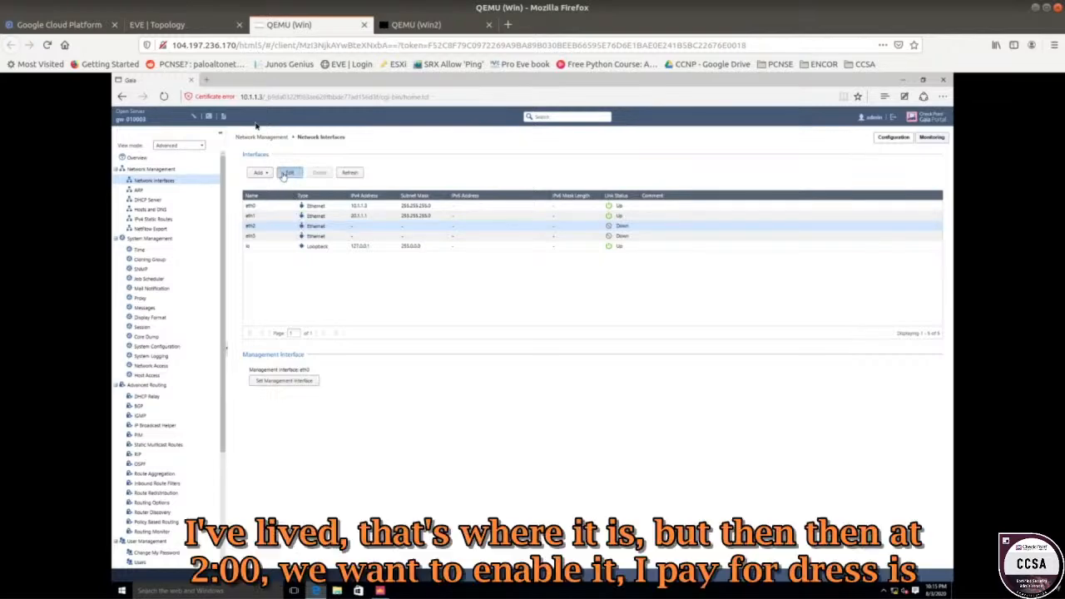
pyautogui.click(166, 24)
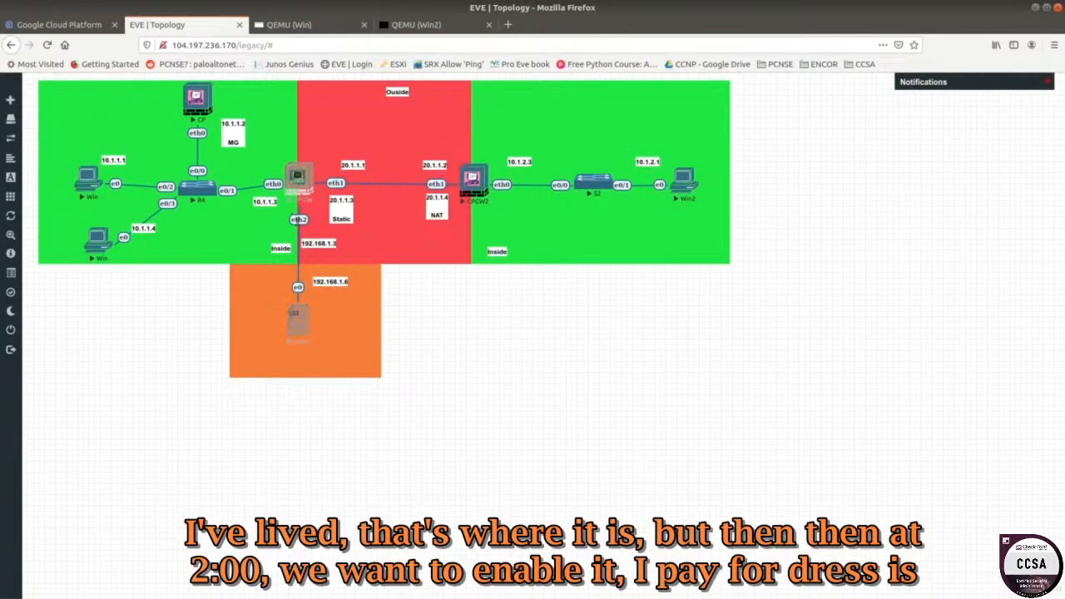
pyautogui.click(275, 25)
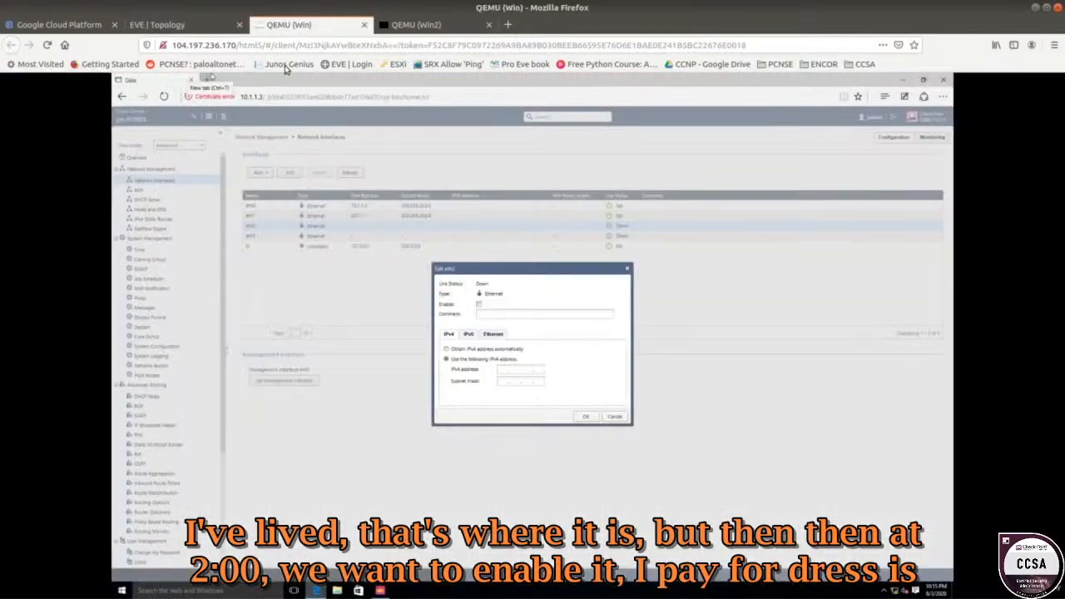
# Enable eth2 with IPv4 address 192.168.1.3 and mask 255.255.255.0, and save.
pyautogui.click(478, 305)
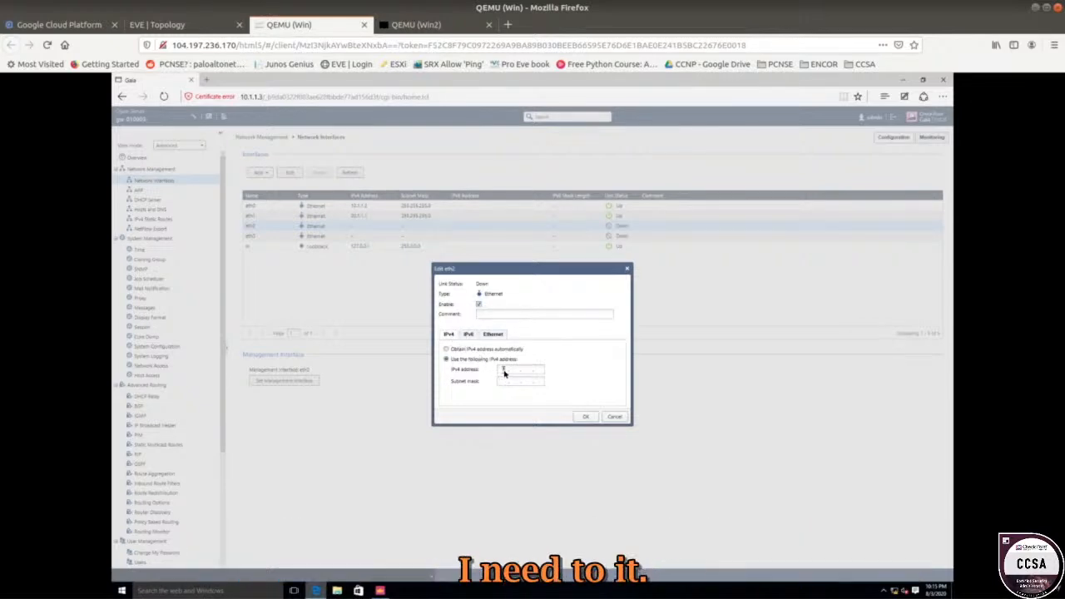
pyautogui.write('192.168.1.1')
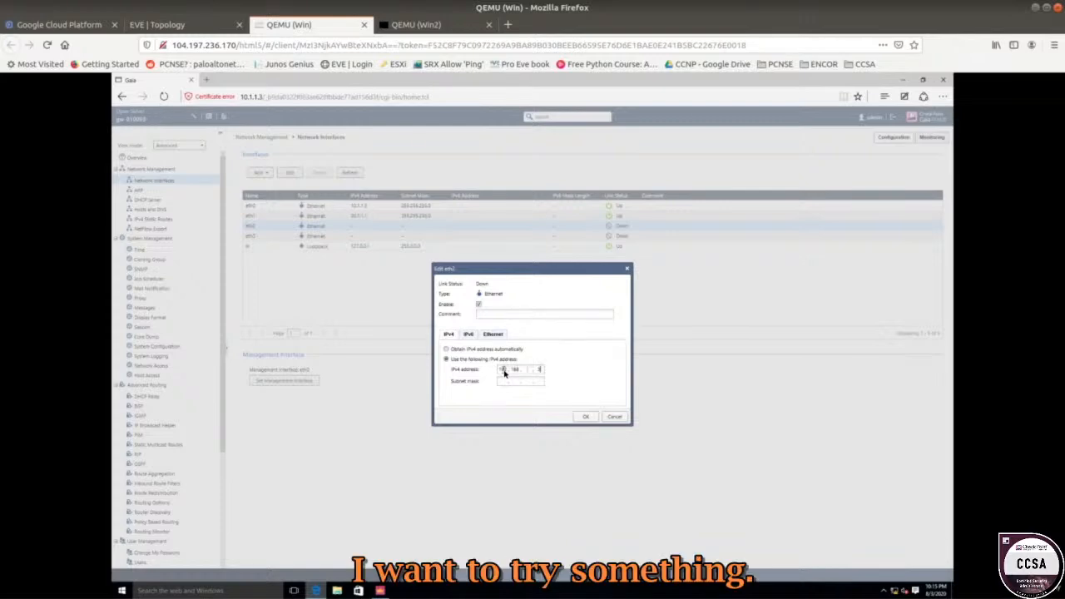
pyautogui.press('Tab')
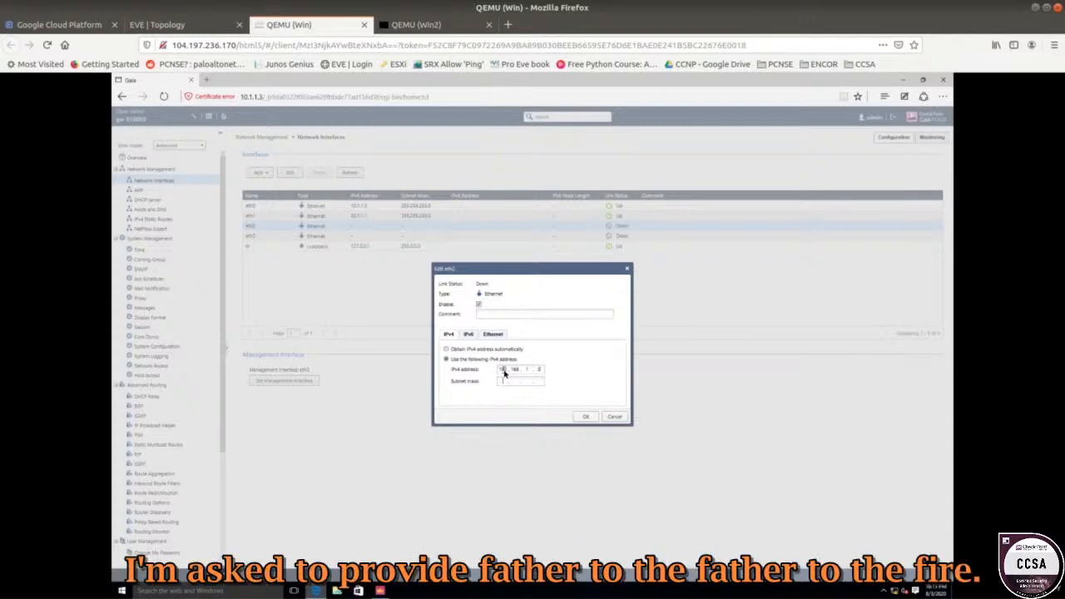
pyautogui.write('255.2.552.5')
pyautogui.press('BackSpace')
pyautogui.press('BackSpace')
pyautogui.press('BackSpace')
pyautogui.press('BackSpace')
pyautogui.press('BackSpace')
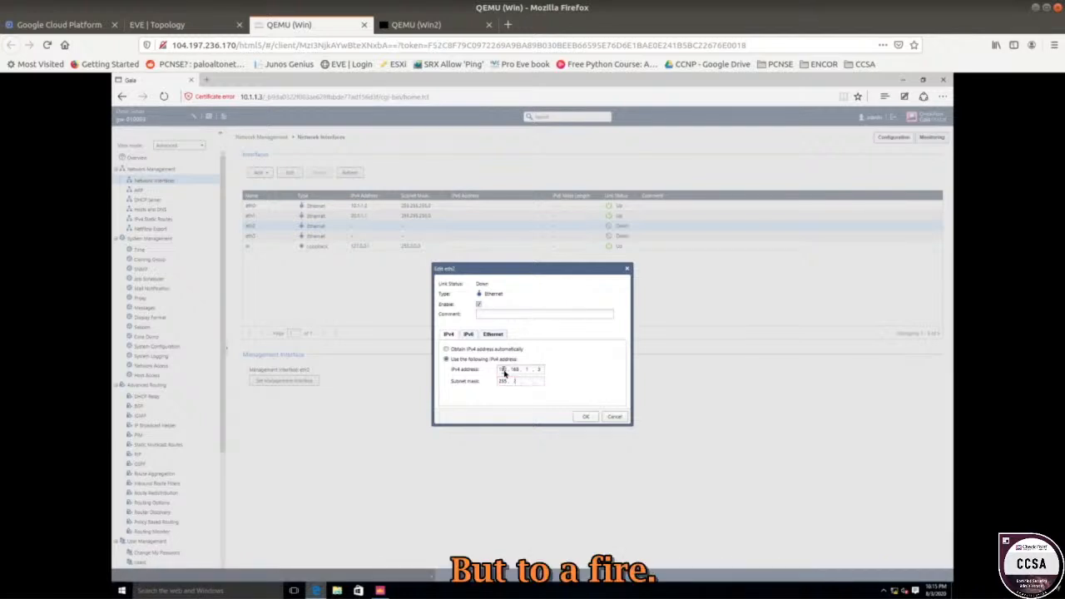
pyautogui.write('255 . 255 . 255')
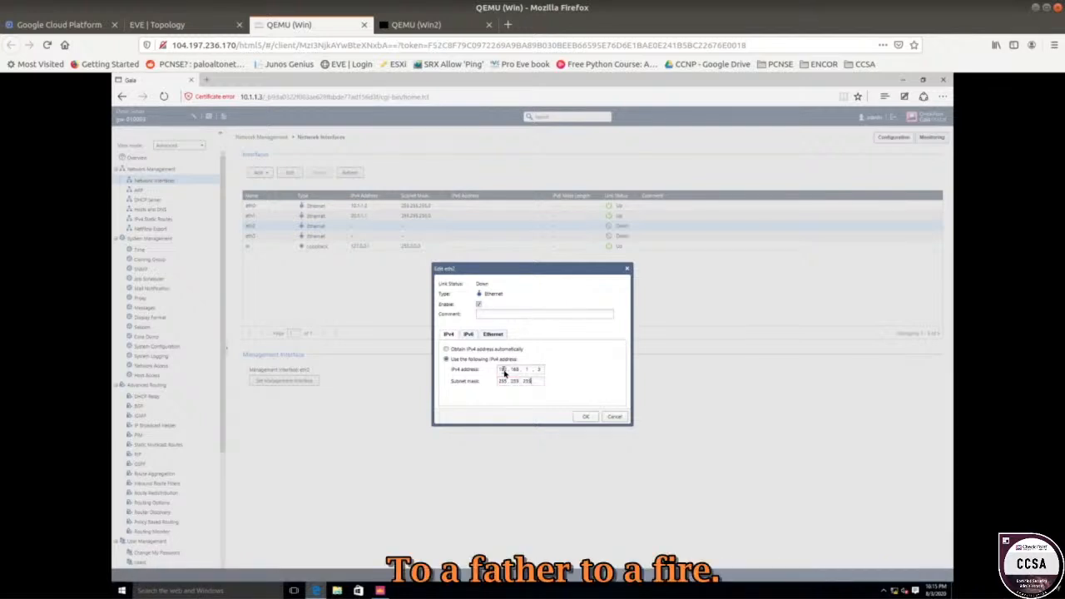
pyautogui.write('. 0')
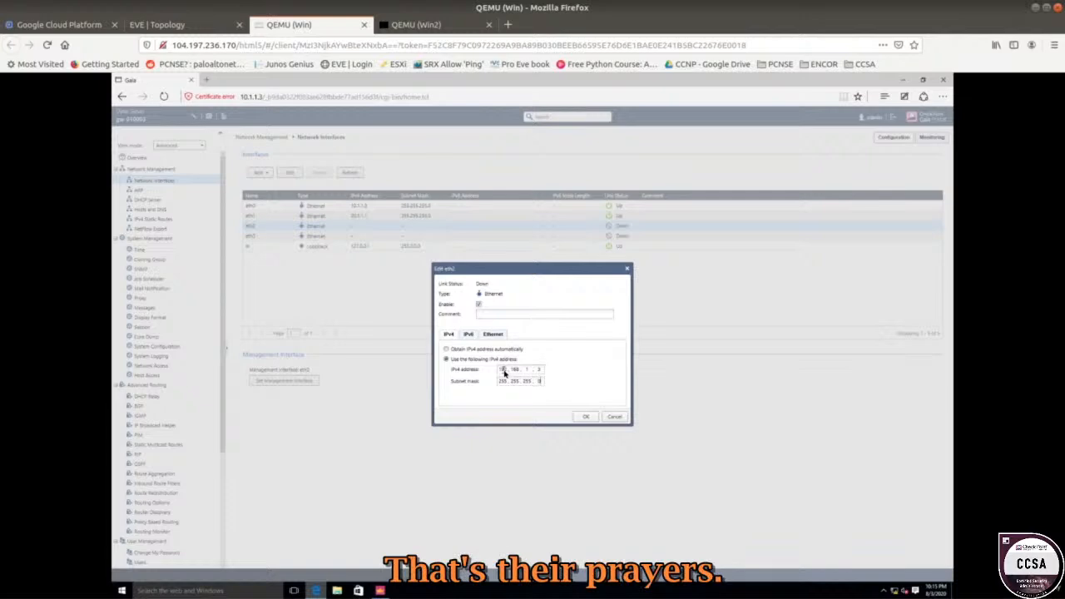
pyautogui.click(586, 416)
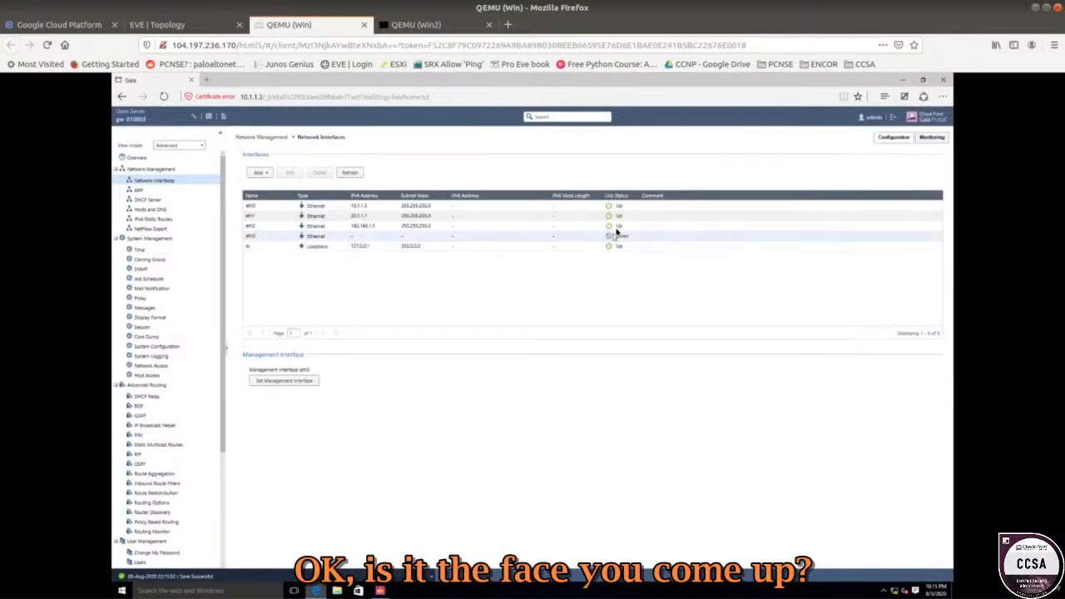
pyautogui.click(571, 226)
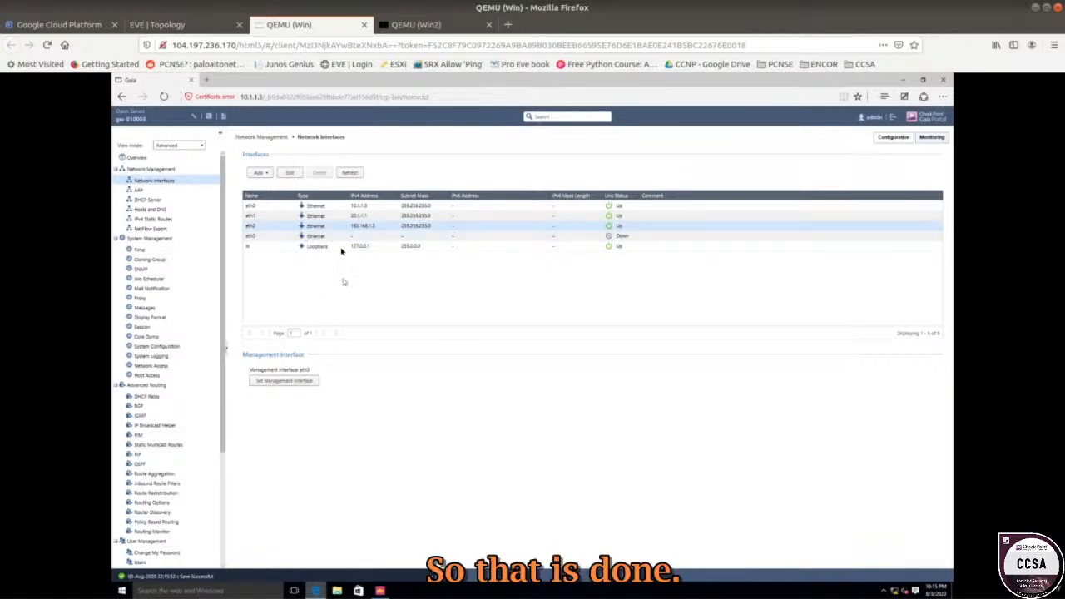
# Rename access rule 3 from Inbound Traffic to Outside to DMZ.
pyautogui.moveTo(382, 593)
pyautogui.click(376, 540)
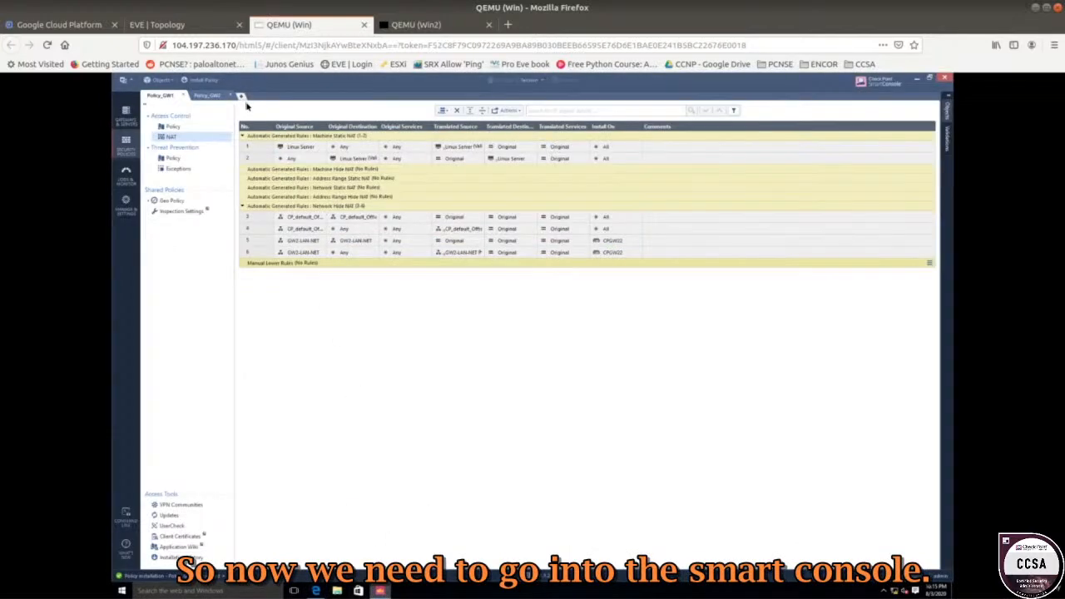
pyautogui.click(175, 128)
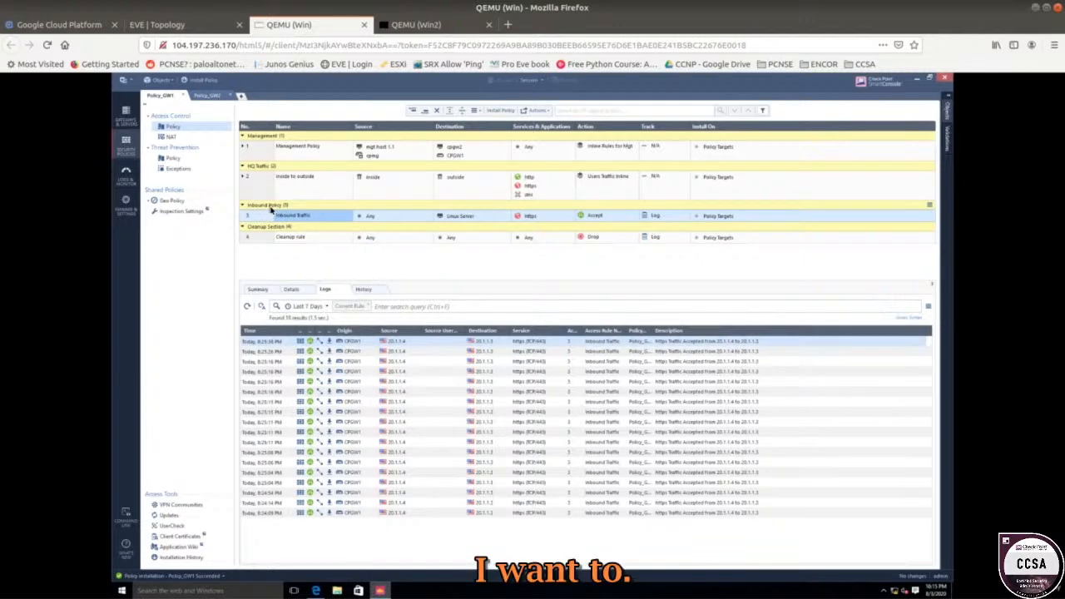
pyautogui.rightClick(271, 208)
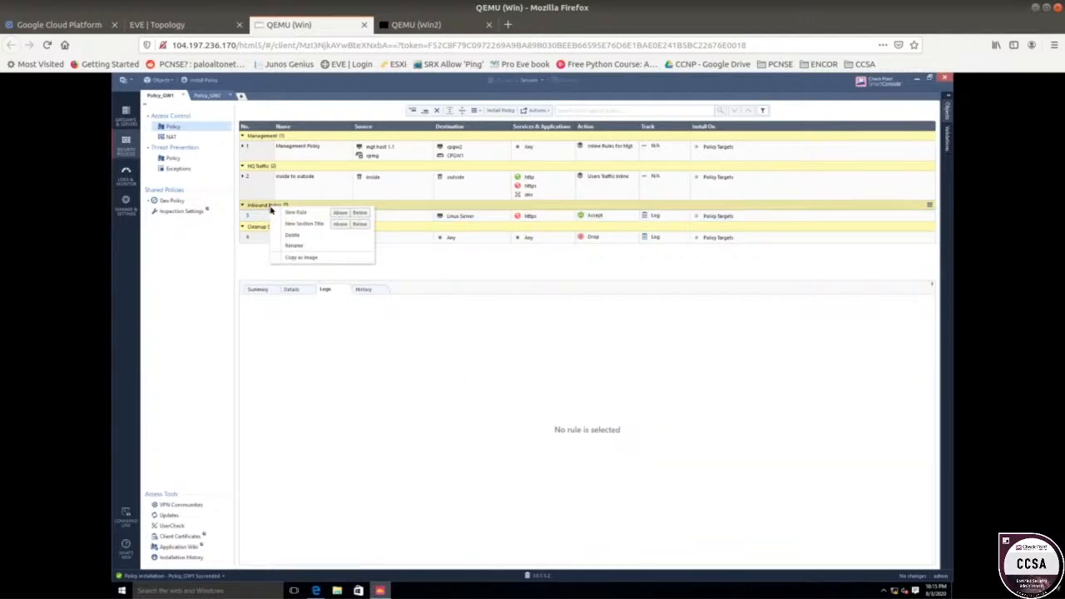
pyautogui.click(476, 271)
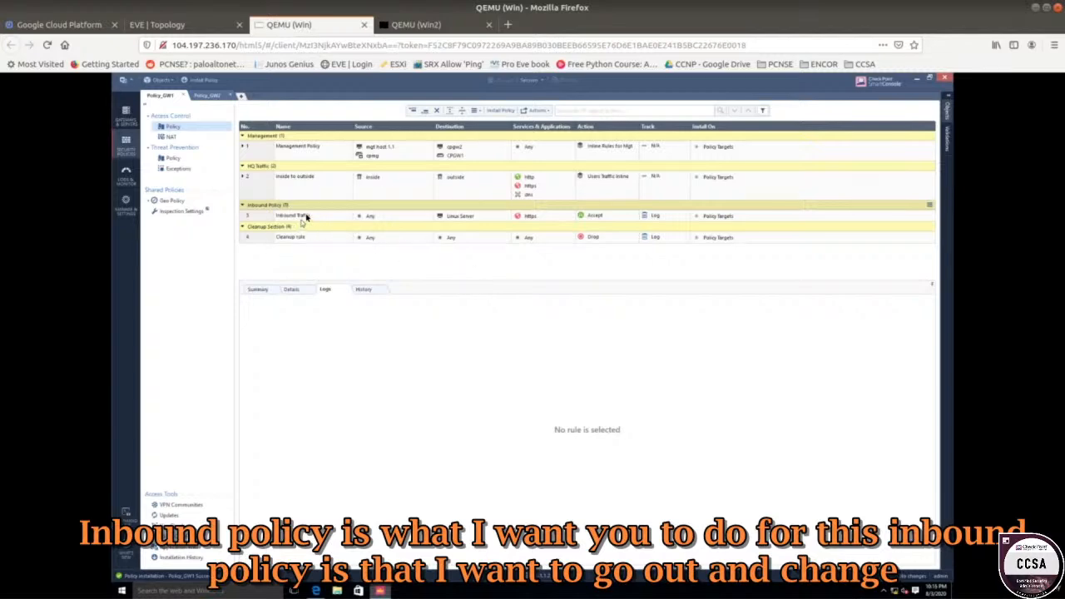
pyautogui.click(306, 216)
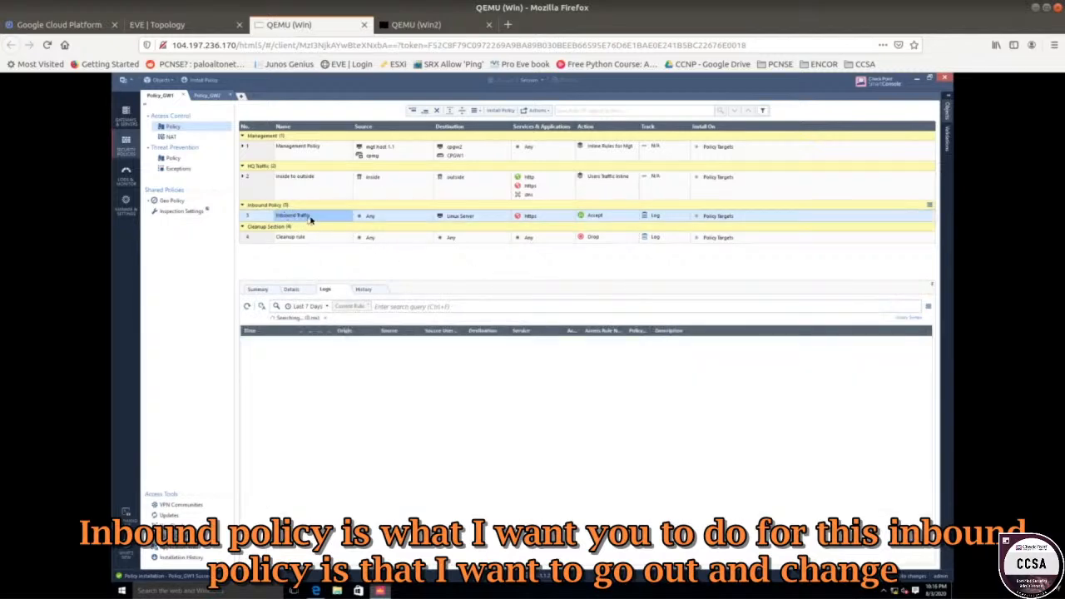
pyautogui.click(312, 217)
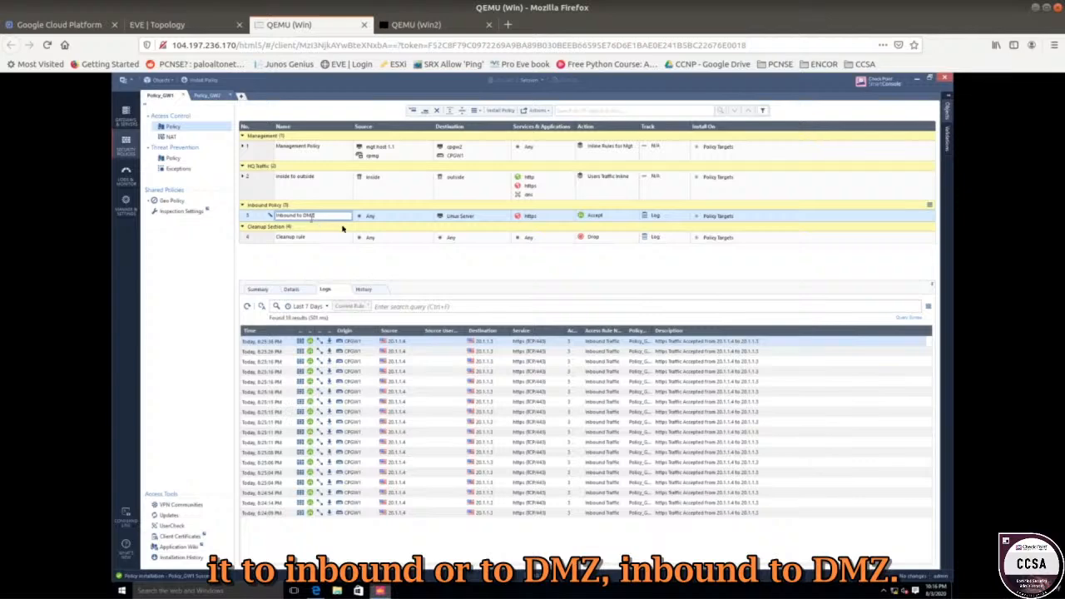
pyautogui.doubleClick(291, 218)
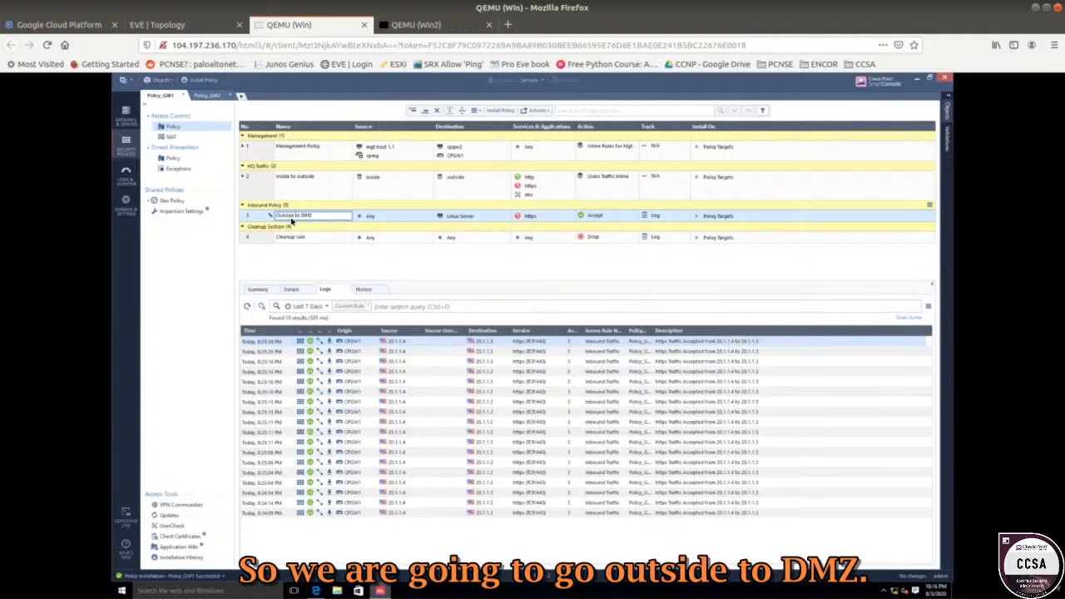
pyautogui.press('Return')
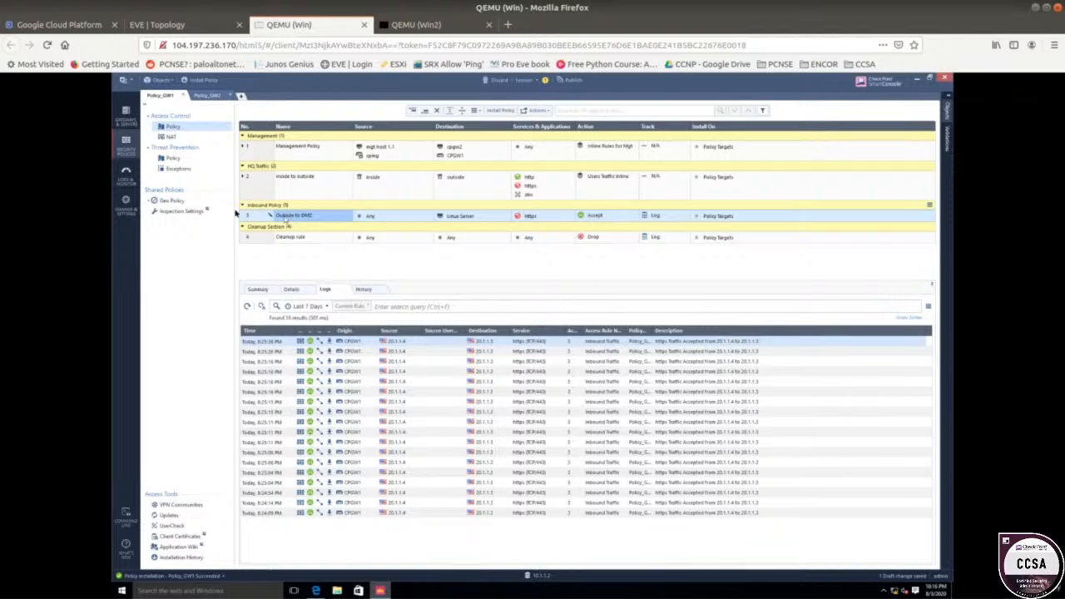
# Add a section title below the rule, then delete it, leaving Outside to DMZ above Cleanup.
pyautogui.rightClick(275, 218)
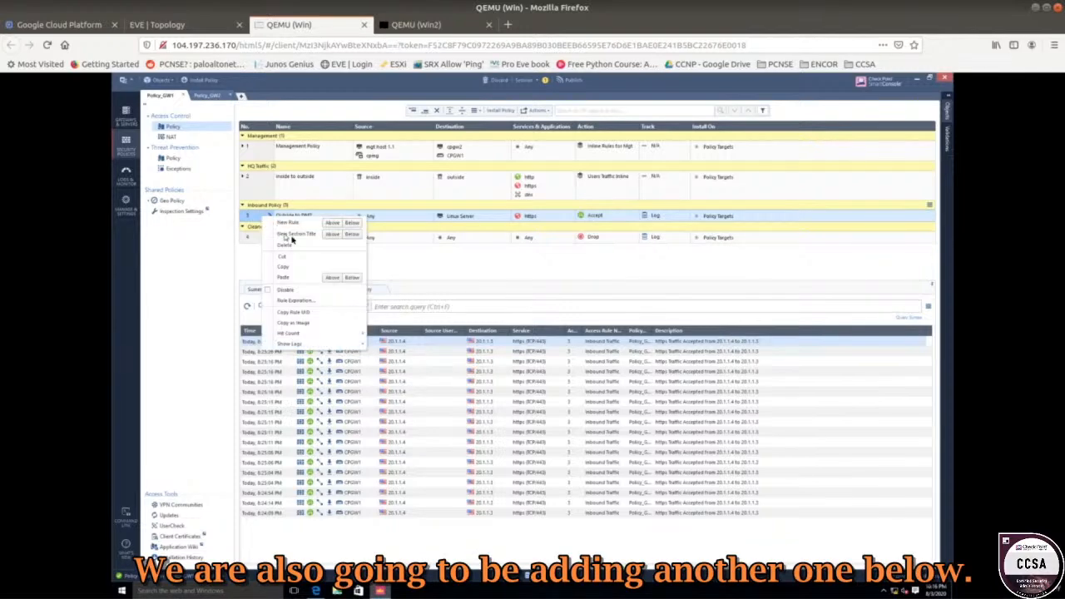
pyautogui.click(351, 234)
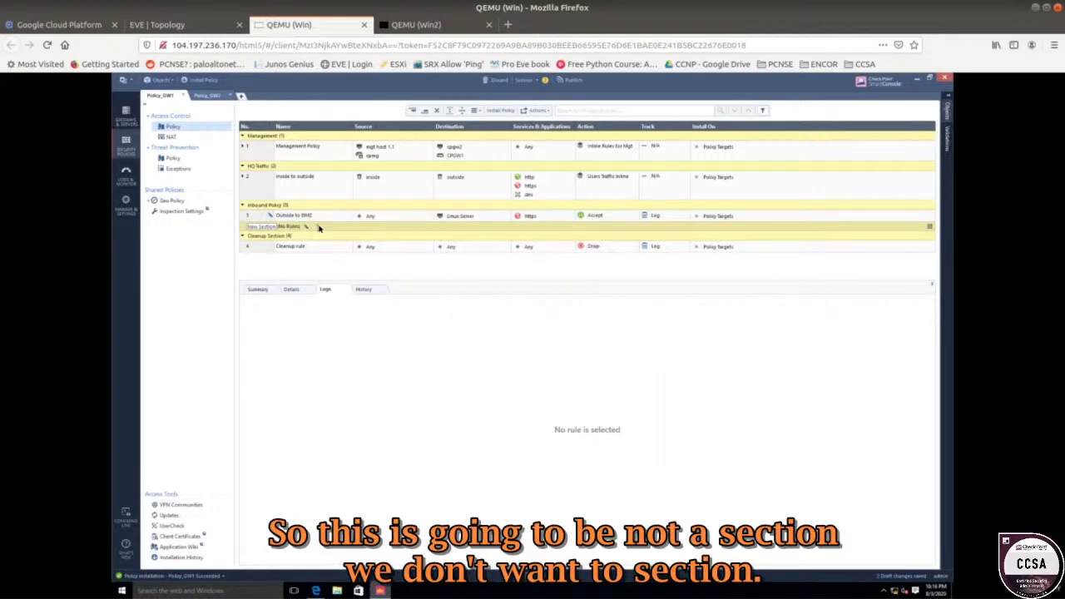
pyautogui.rightClick(318, 227)
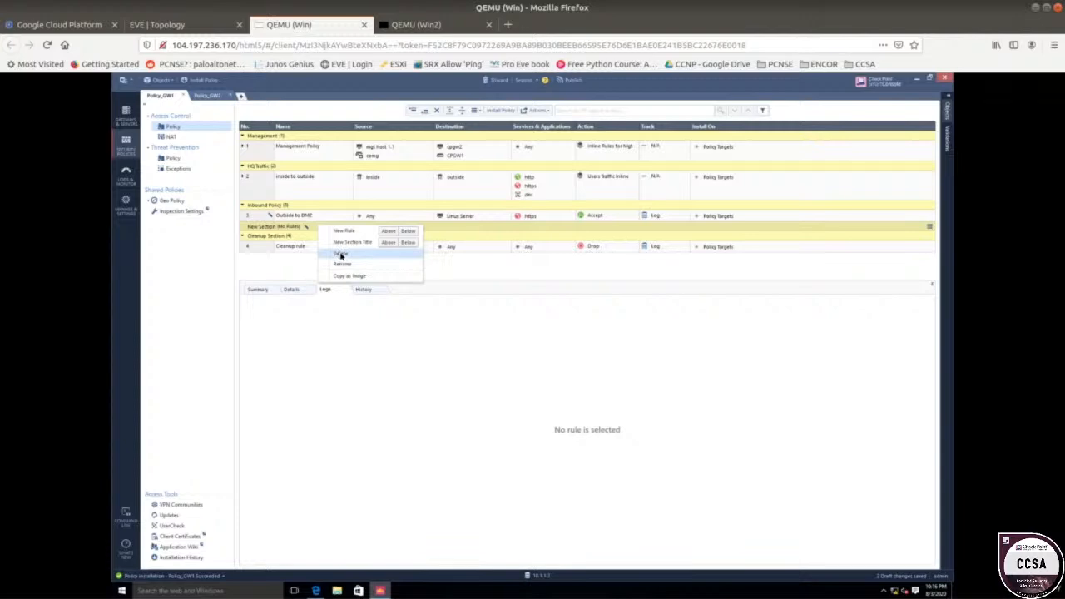
pyautogui.click(343, 256)
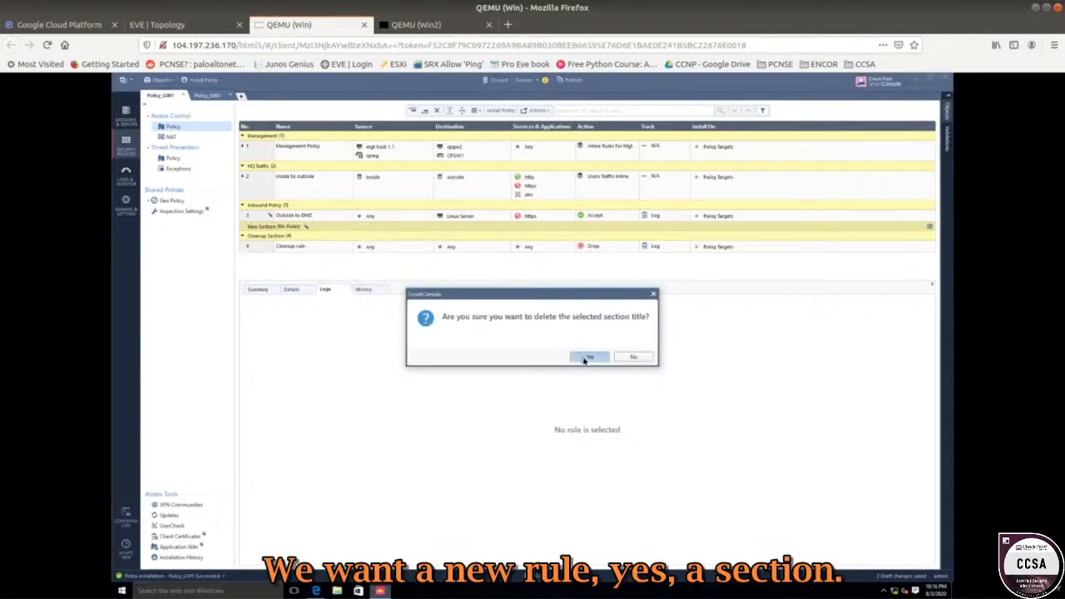
pyautogui.click(590, 357)
pyautogui.click(329, 216)
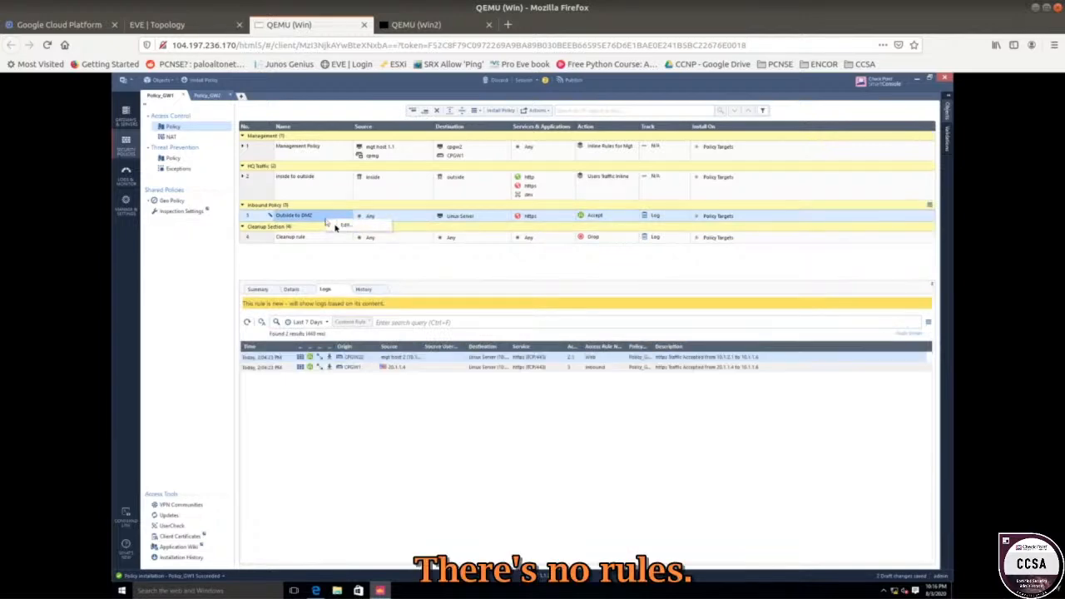
pyautogui.rightClick(262, 215)
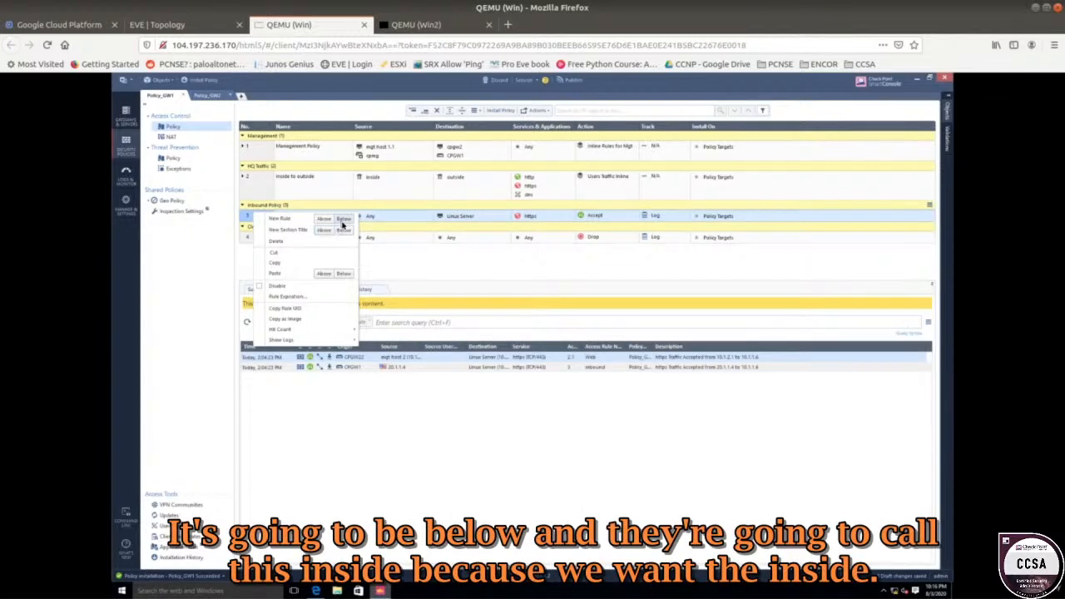
# Add a new rule 4 below Outside to DMZ and name it 'inside to DMZ'.
pyautogui.click(343, 219)
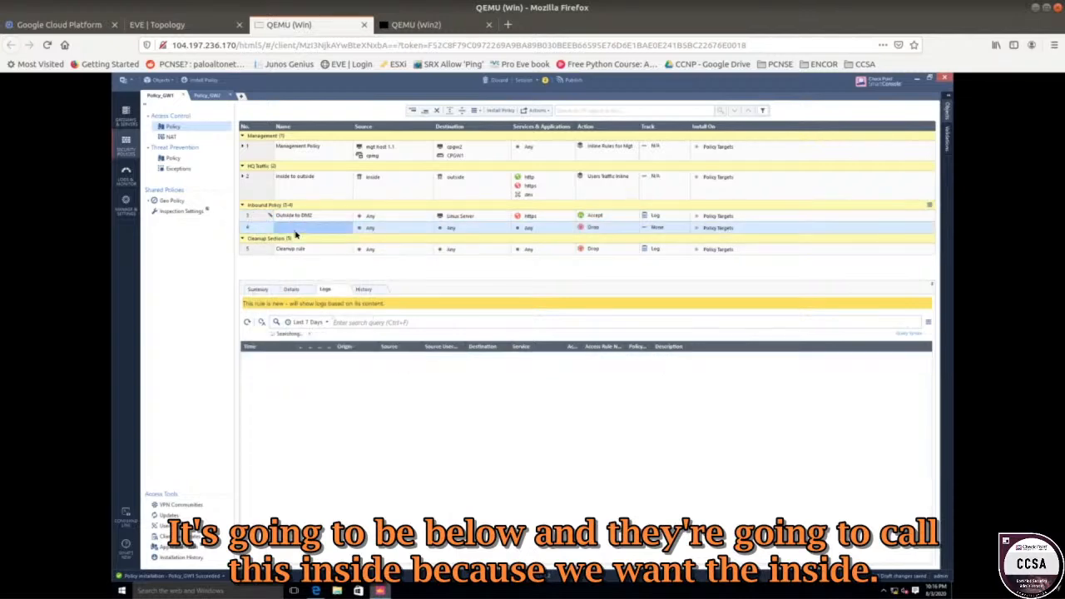
pyautogui.write('insi')
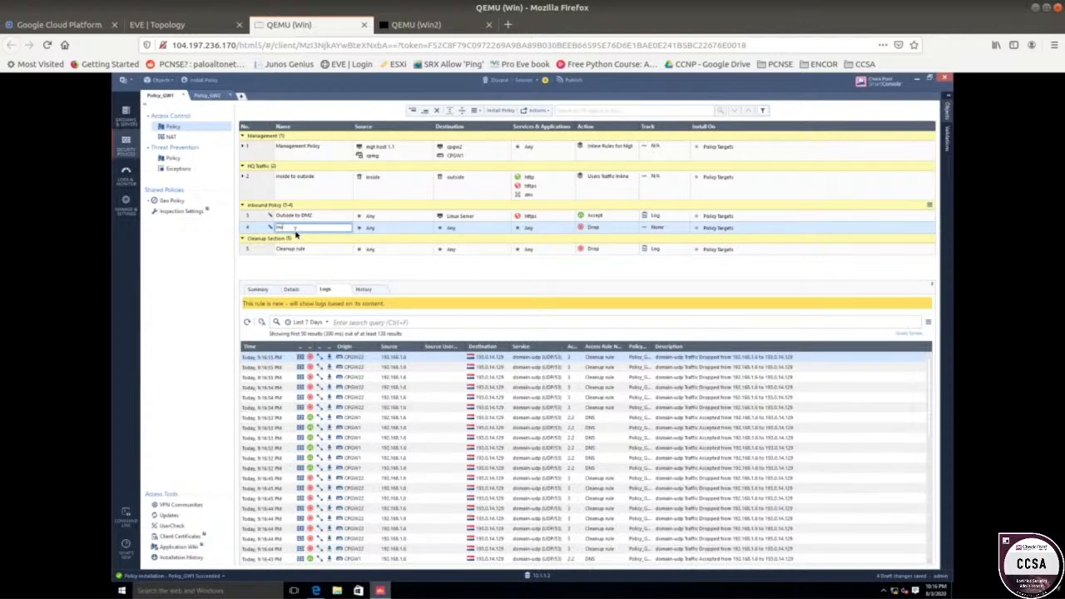
pyautogui.write('de to DMZ')
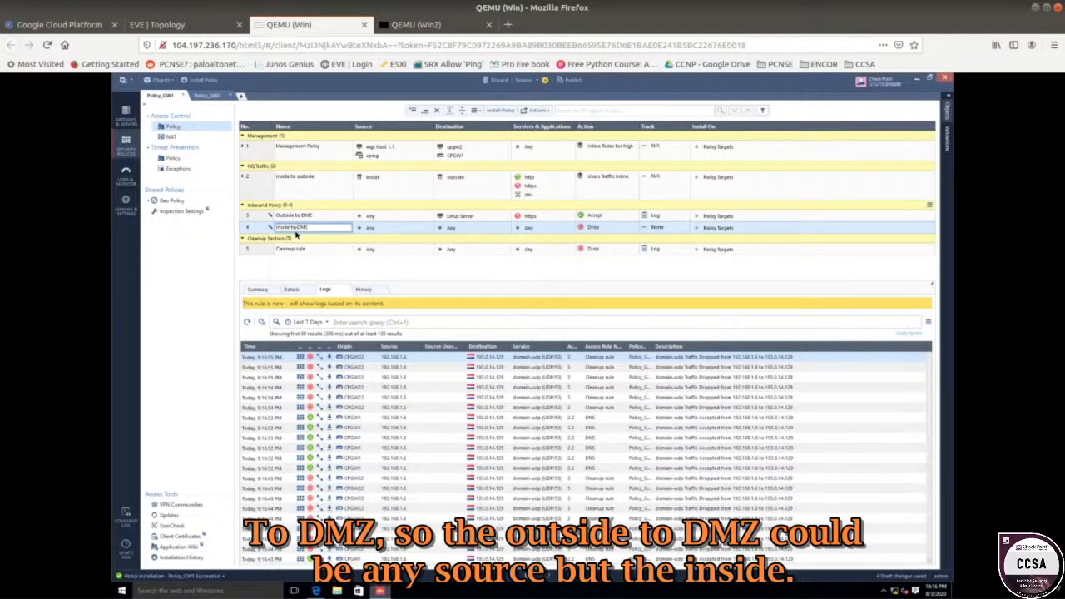
pyautogui.click(369, 219)
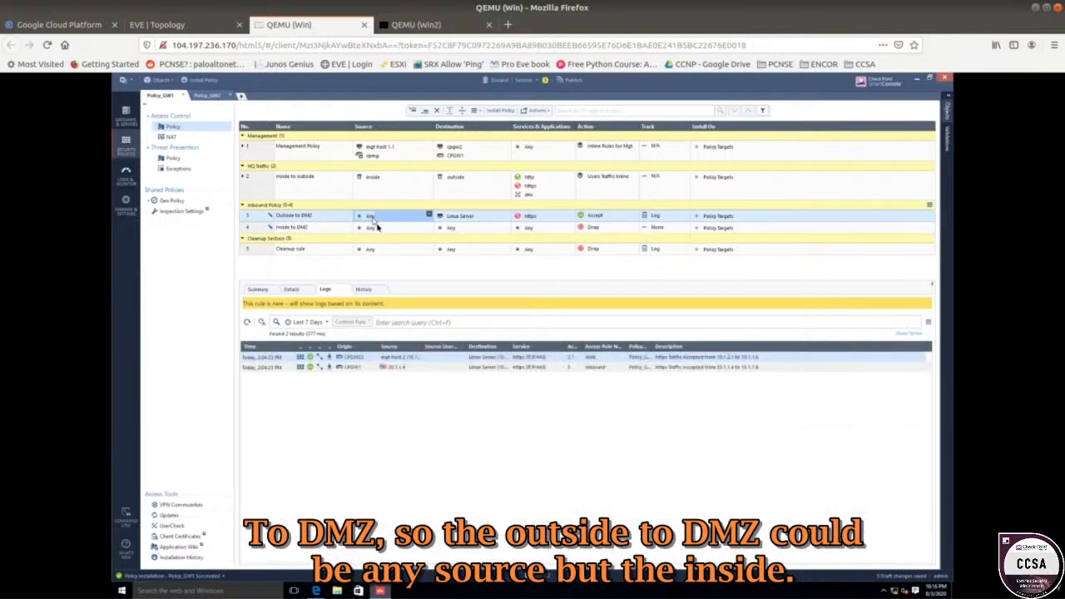
# Search rule 4's Source for 10.1.1.0 and start a new Network object.
pyautogui.click(376, 227)
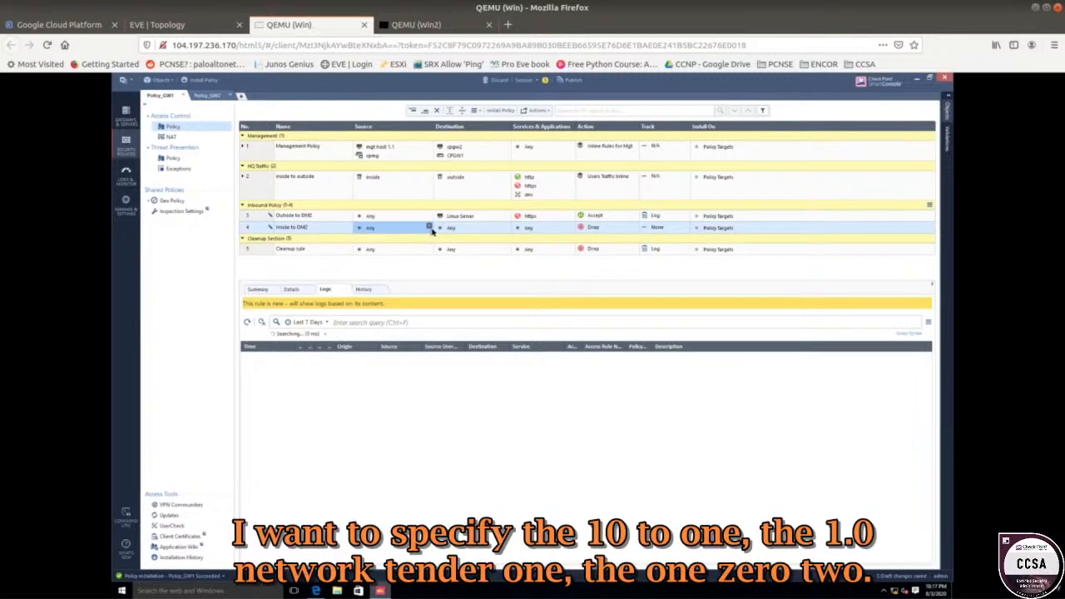
pyautogui.click(430, 228)
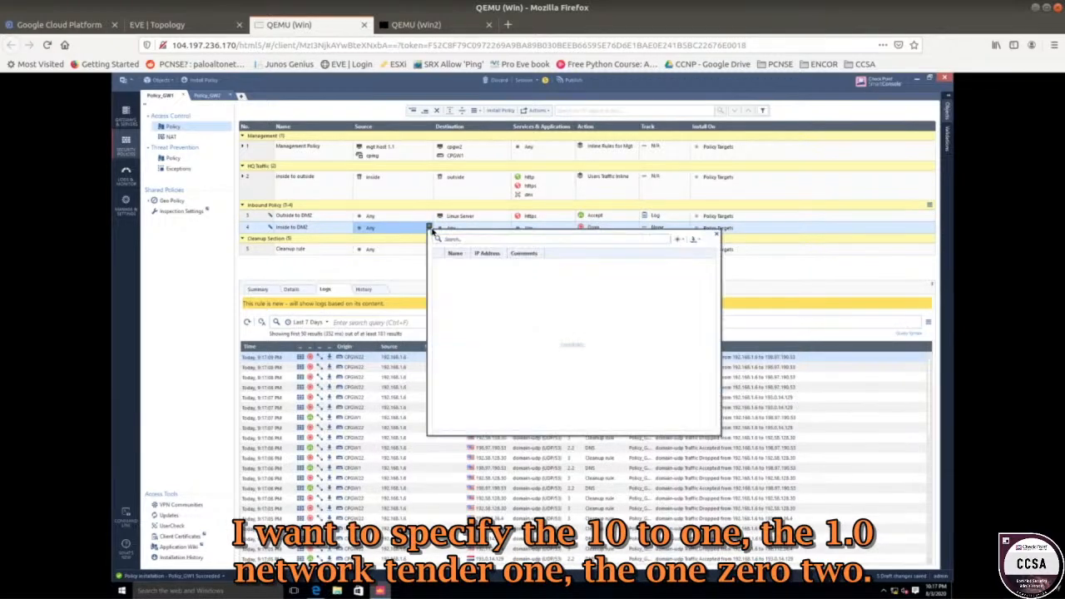
pyautogui.write('10.1.1.0')
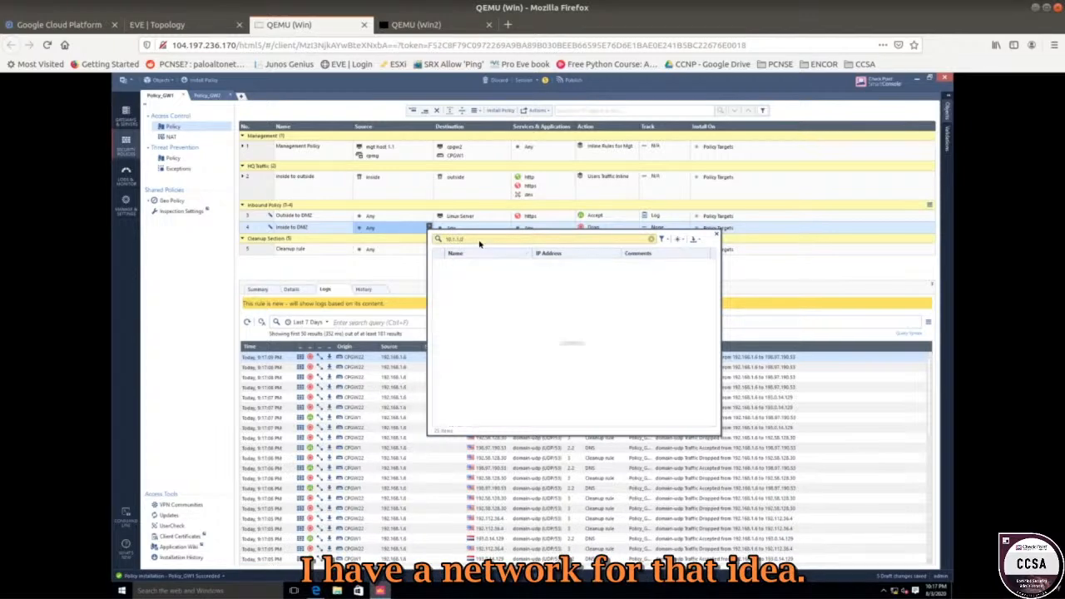
pyautogui.click(676, 239)
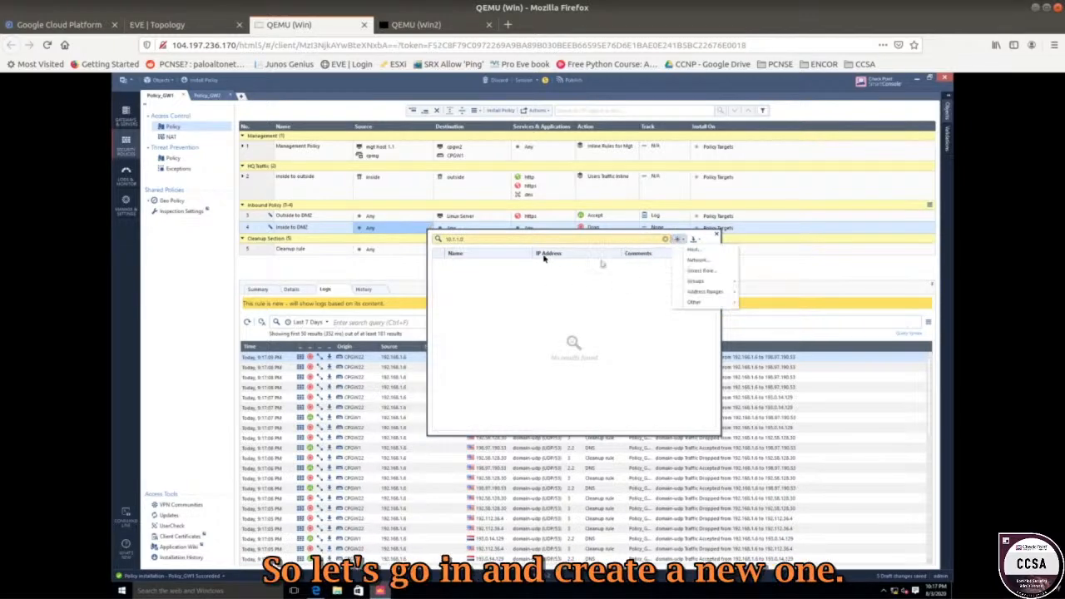
pyautogui.click(697, 260)
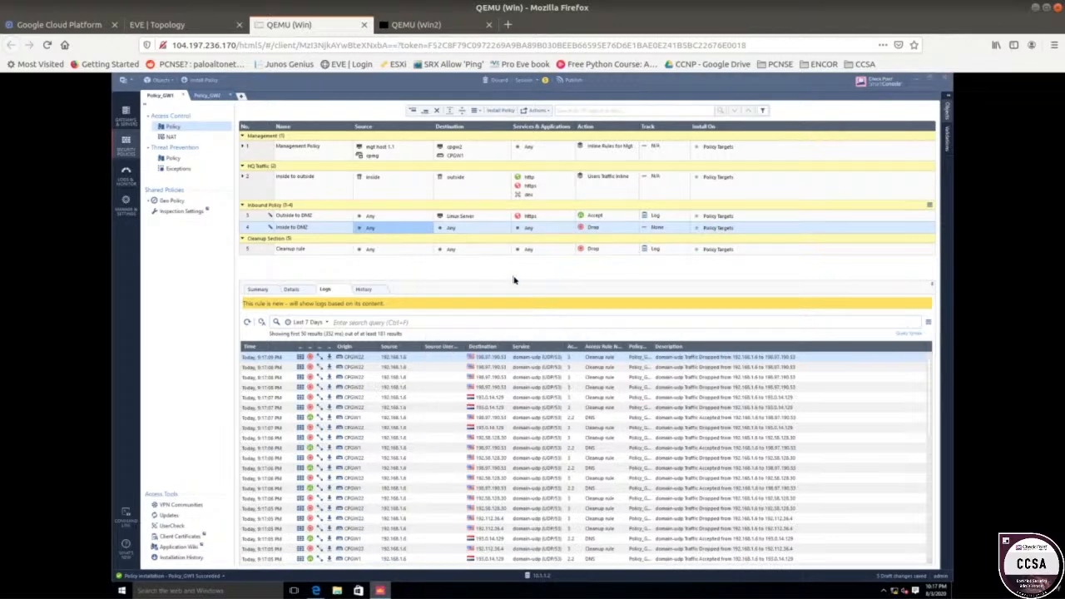
# Create the 'Inside Network' object (10.1.1.0, mask 255.255.255.0) as rule 4's source.
pyautogui.write('ide Network')
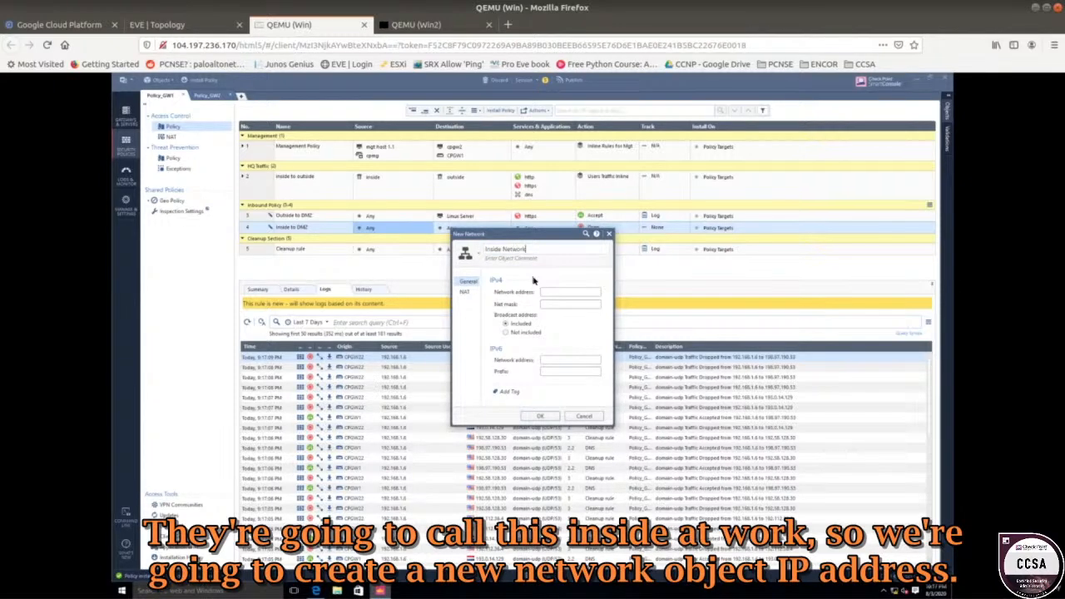
pyautogui.write('nside Network')
pyautogui.click(551, 292)
pyautogui.write('19.1.1.0')
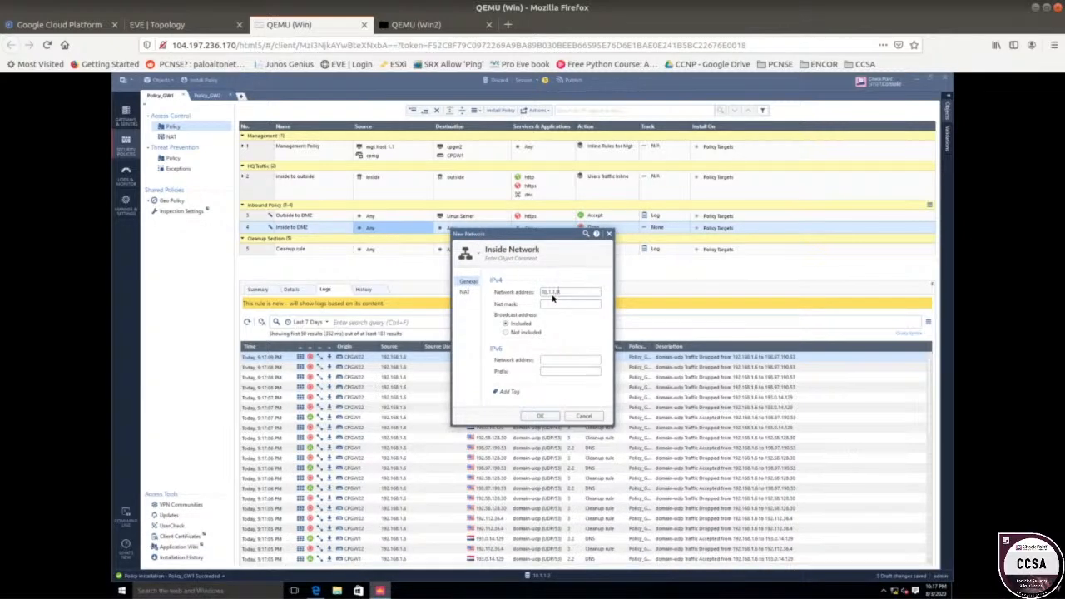
pyautogui.click(555, 305)
pyautogui.write('255.255.255.0')
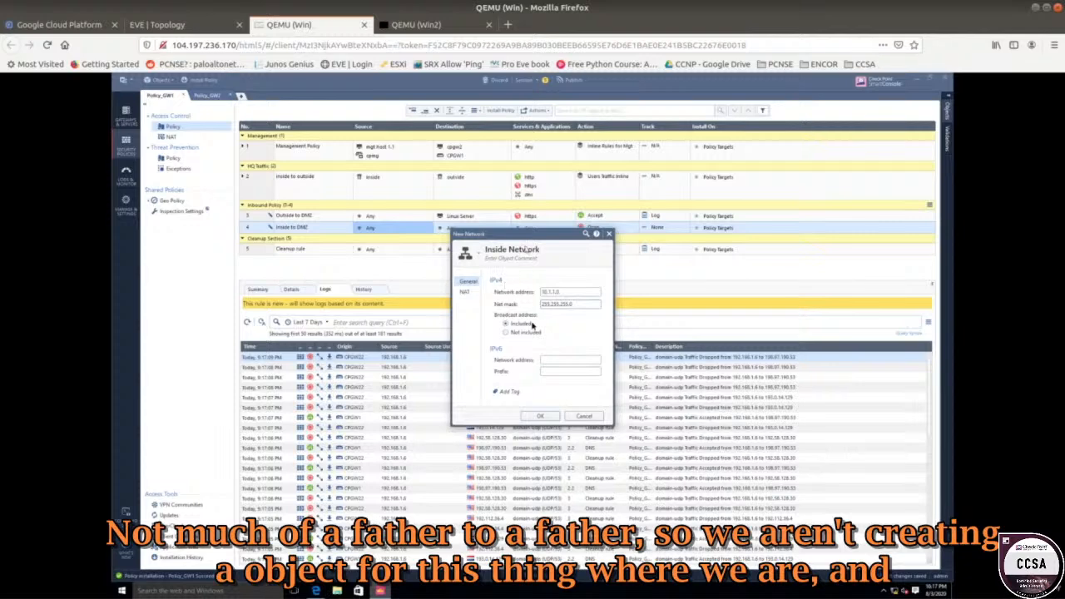
pyautogui.click(158, 24)
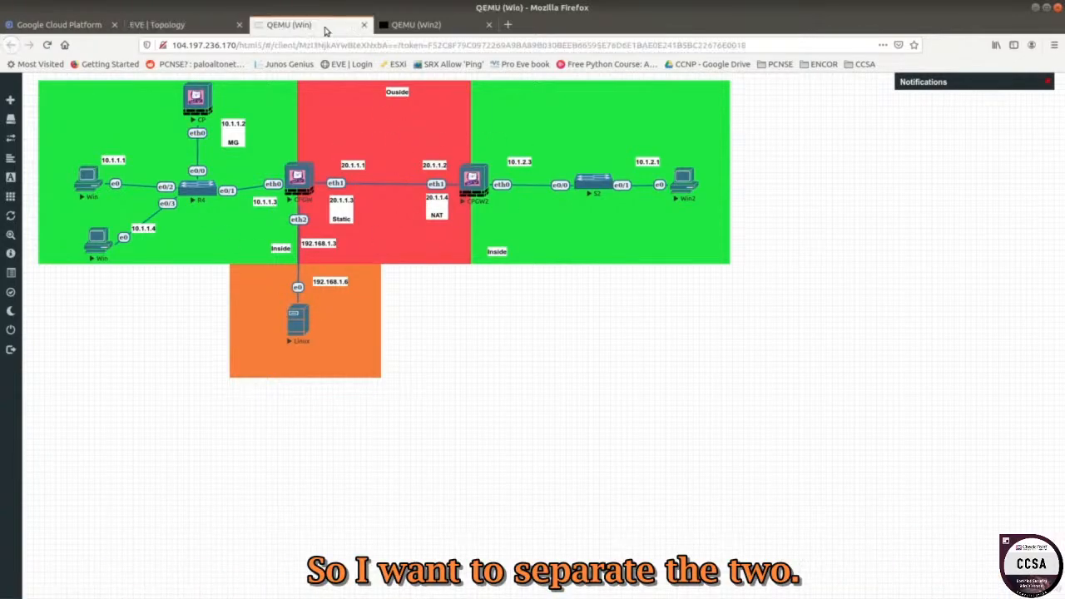
pyautogui.click(288, 24)
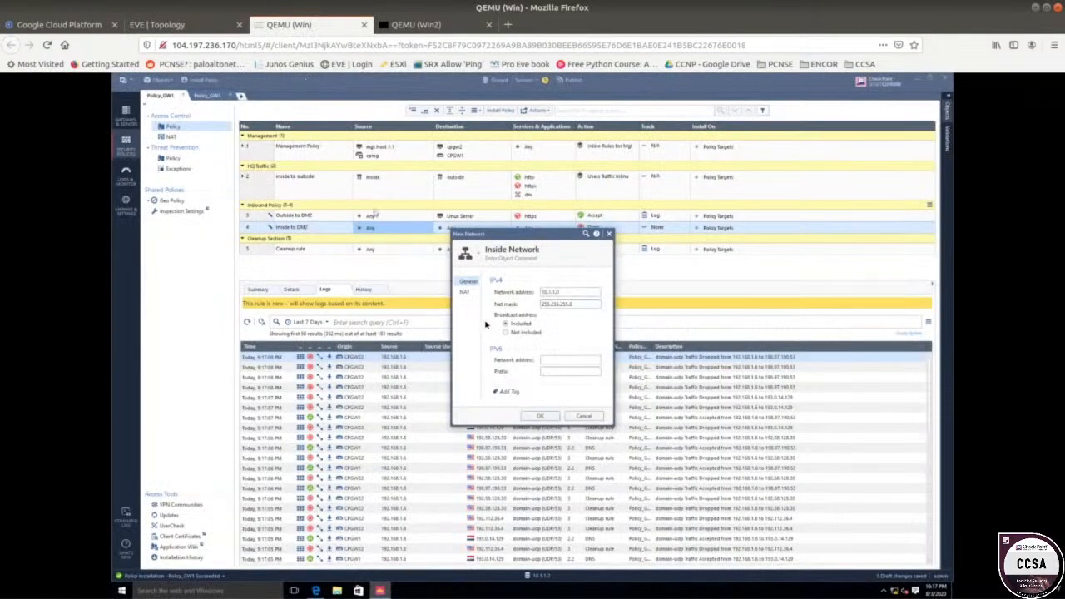
pyautogui.click(542, 415)
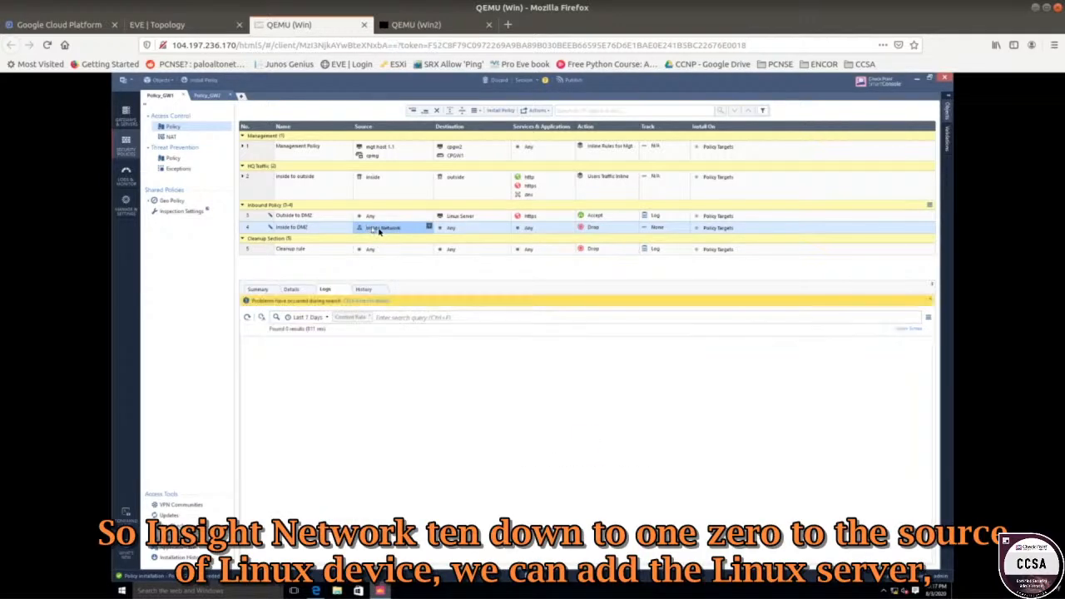
# Set rule 4's destination to Linux Server.
pyautogui.moveTo(388, 231)
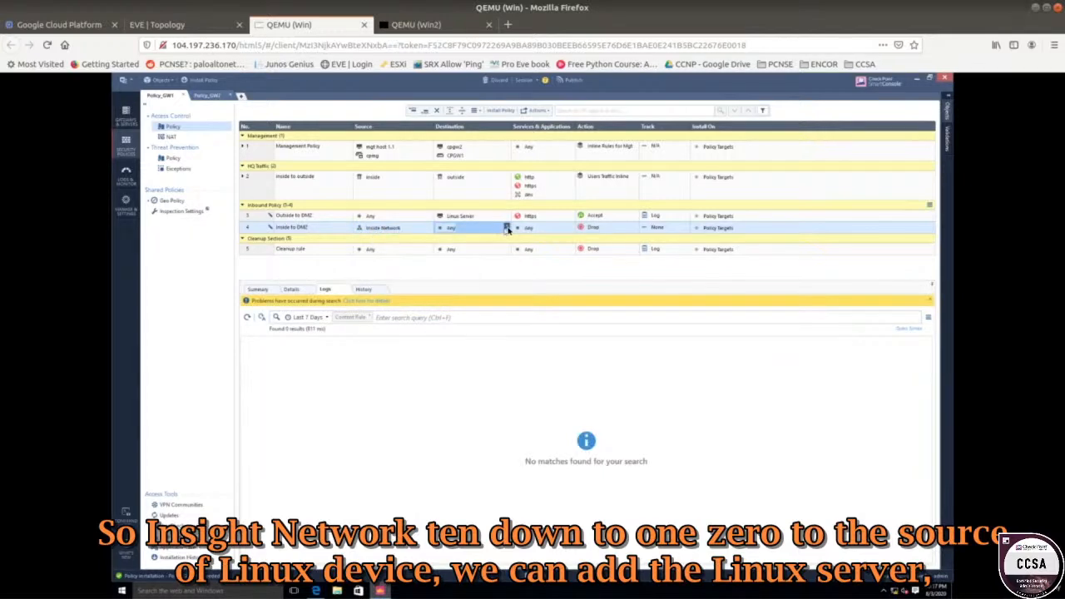
pyautogui.click(507, 228)
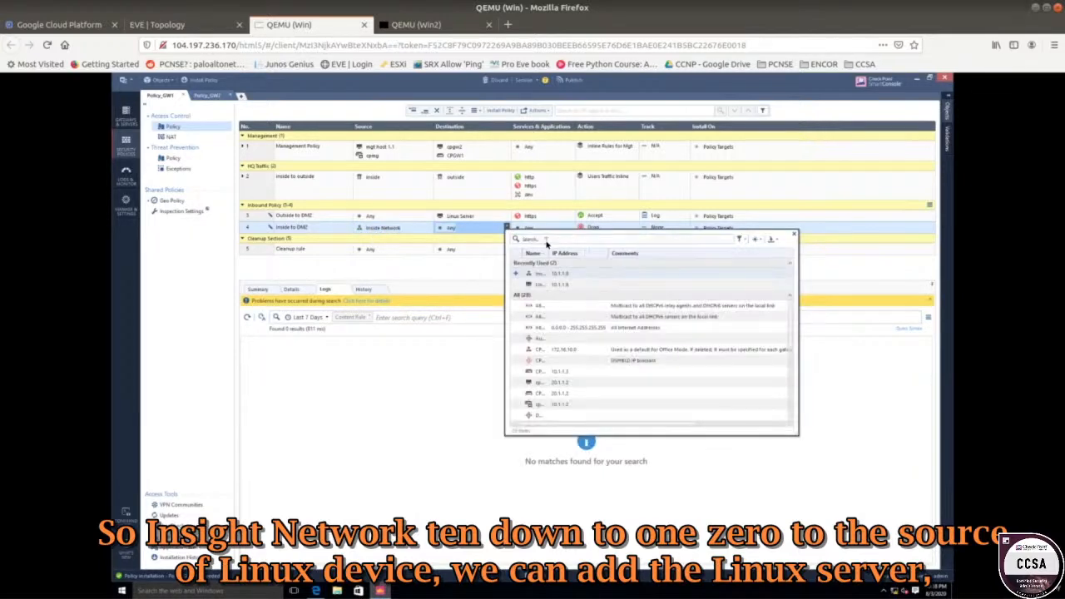
pyautogui.click(516, 285)
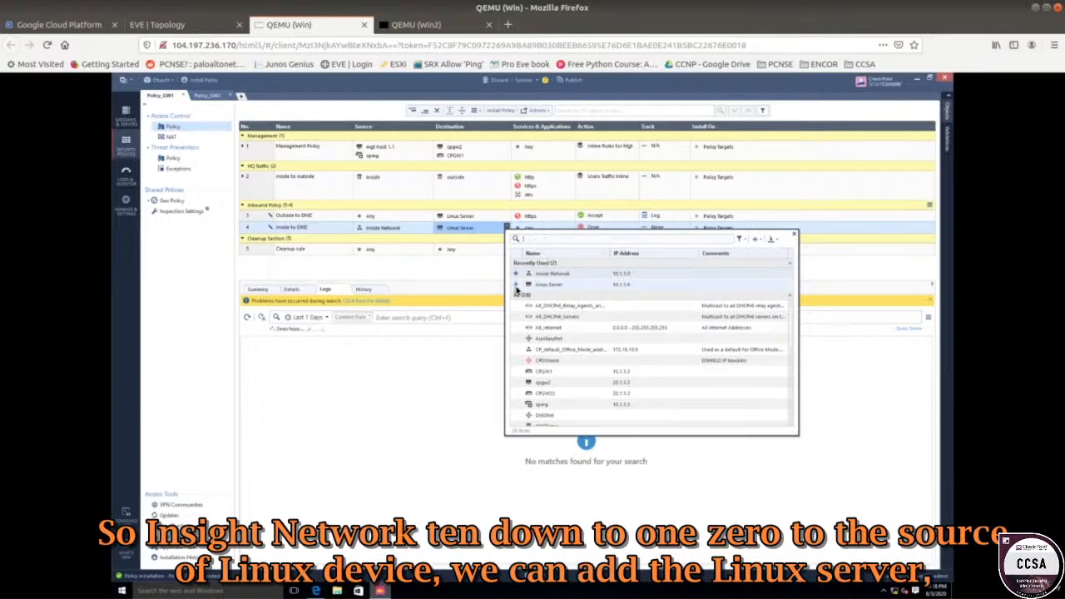
pyautogui.click(442, 274)
pyautogui.rightClick(471, 230)
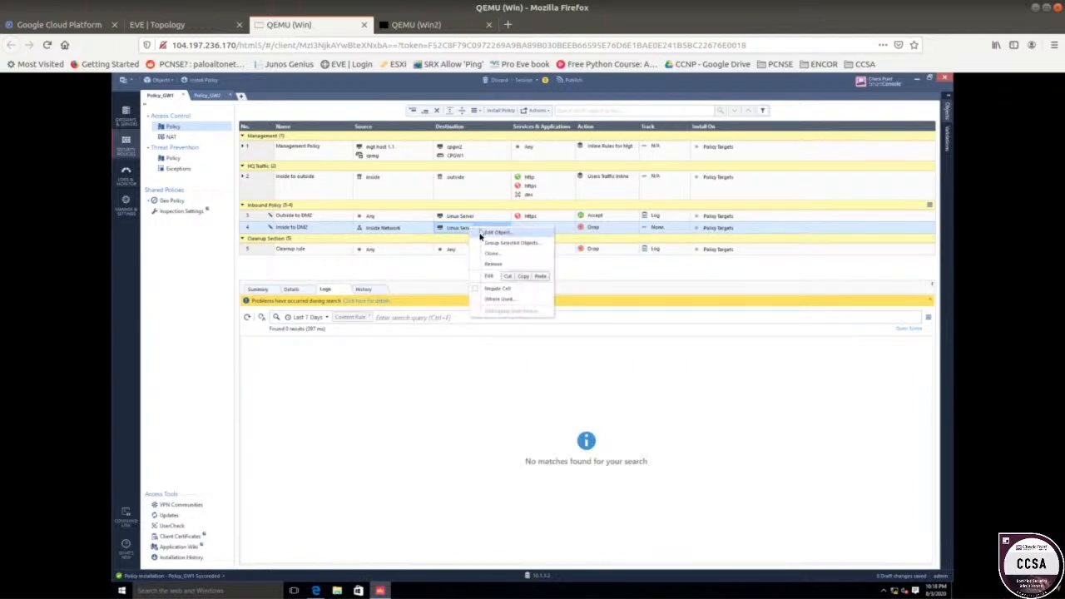
pyautogui.click(408, 270)
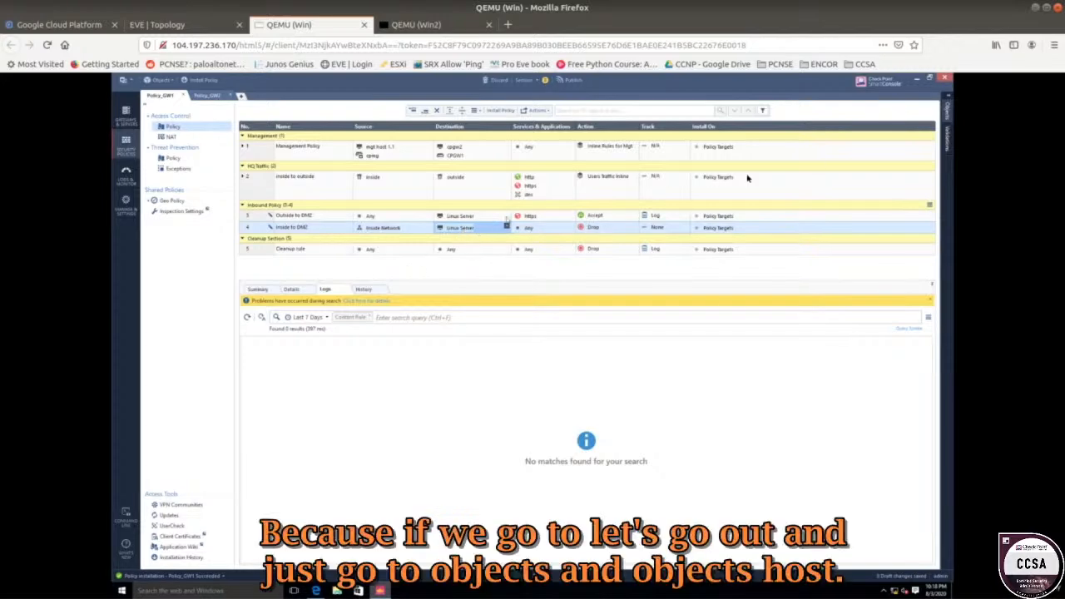
# Change the Linux Server host's IPv4 address from 10.1.1.6 to 192.168.1.6.
pyautogui.click(947, 113)
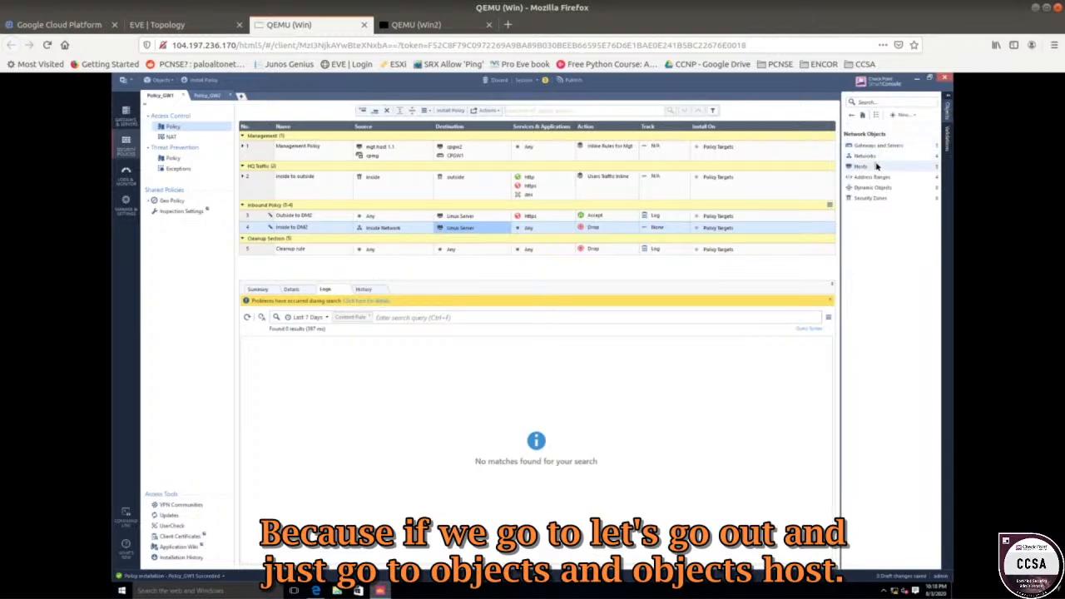
pyautogui.click(874, 168)
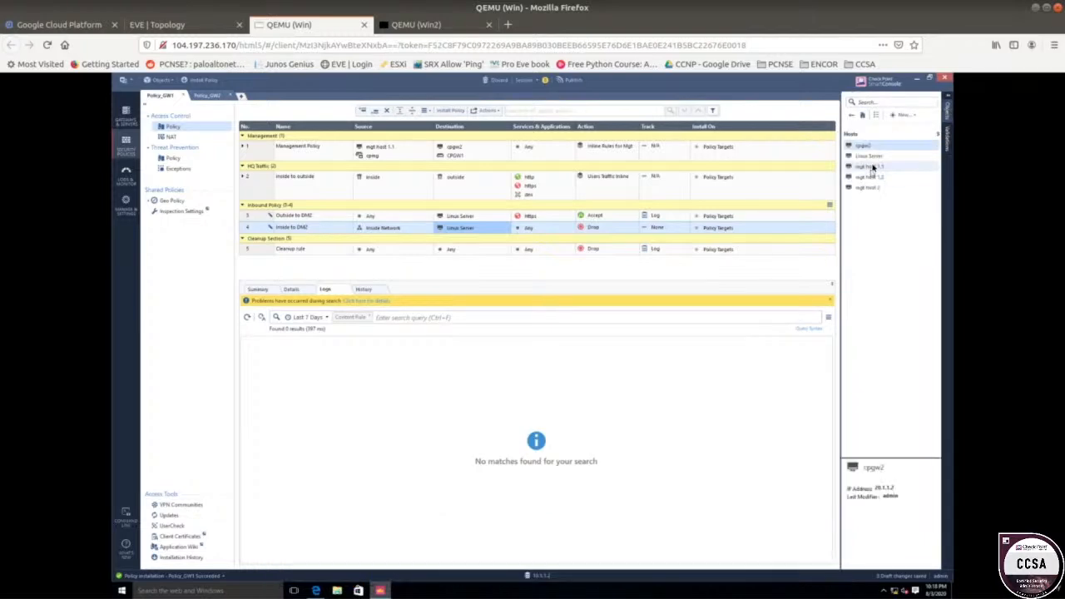
pyautogui.doubleClick(869, 156)
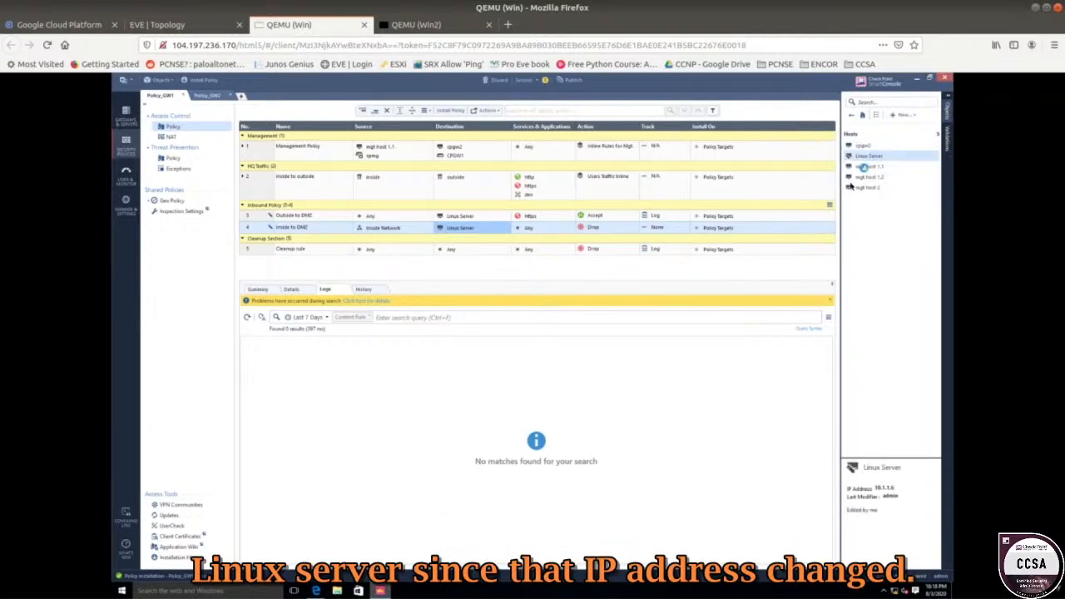
pyautogui.moveTo(567, 325); pyautogui.dragTo(507, 326)
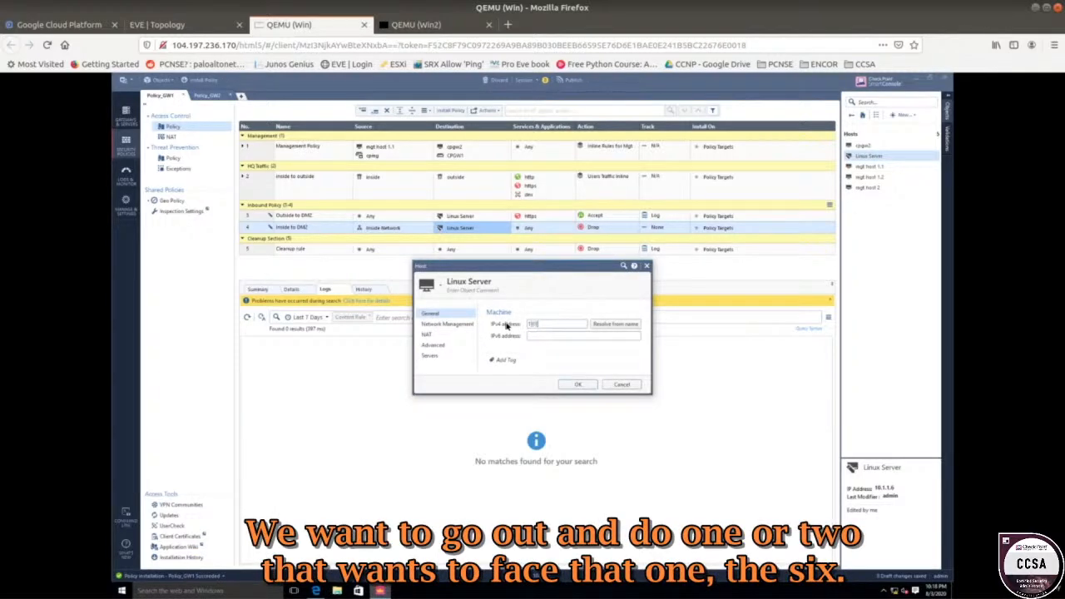
pyautogui.write('192.168.1.6')
pyautogui.press('Return')
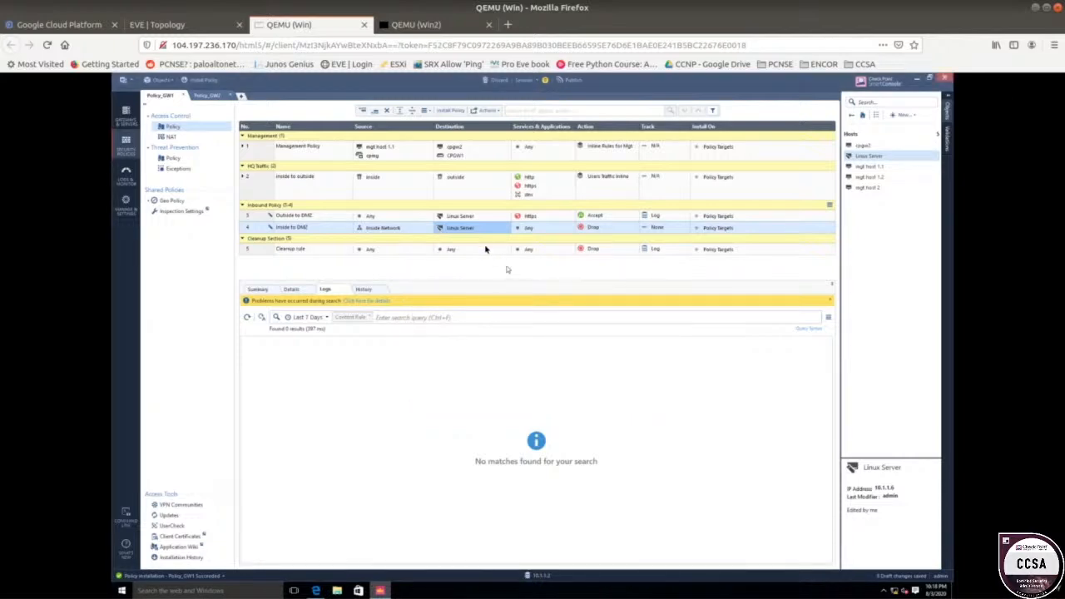
pyautogui.moveTo(456, 229)
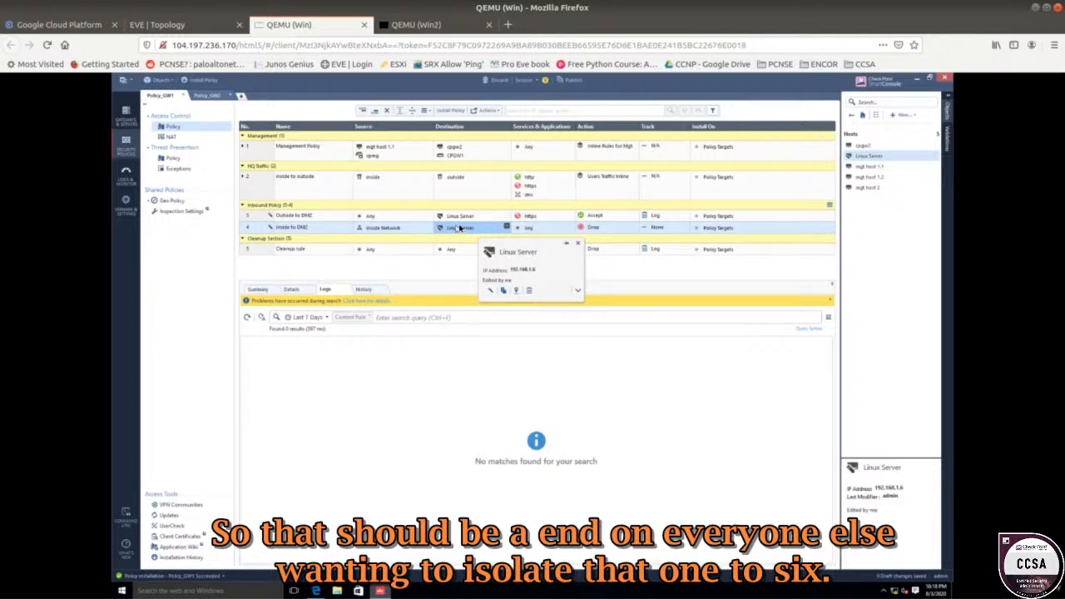
# Add https to rule 4's services.
pyautogui.click(539, 233)
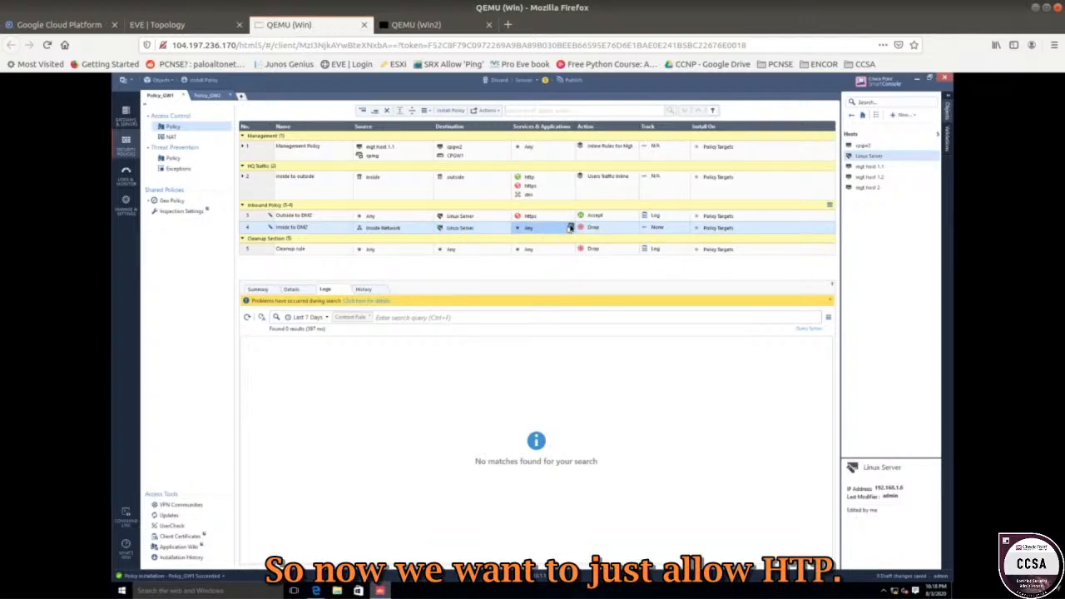
pyautogui.click(570, 228)
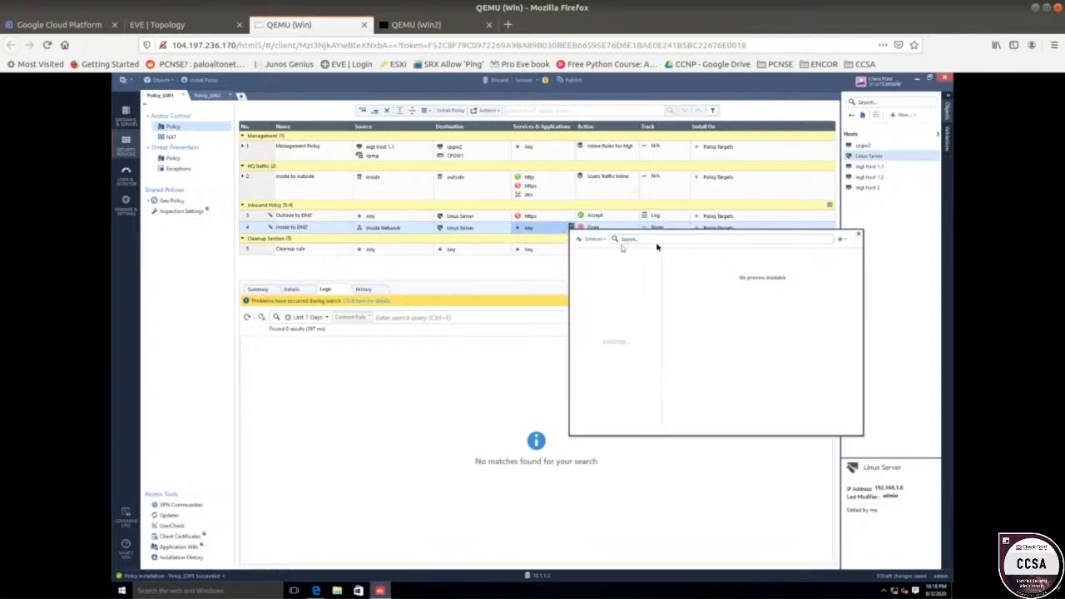
pyautogui.write('H')
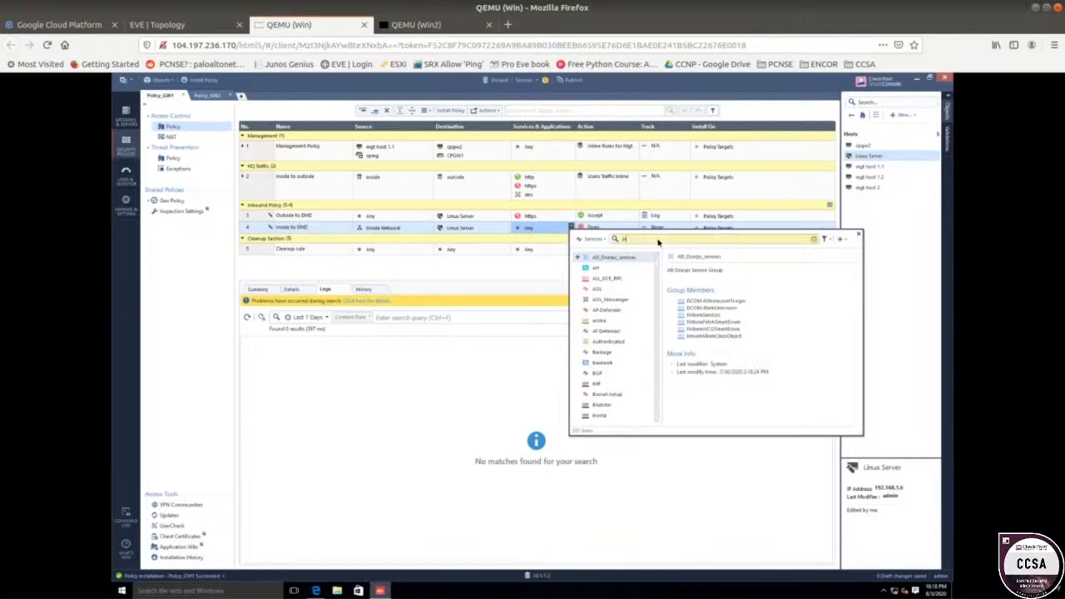
pyautogui.write('TTPS')
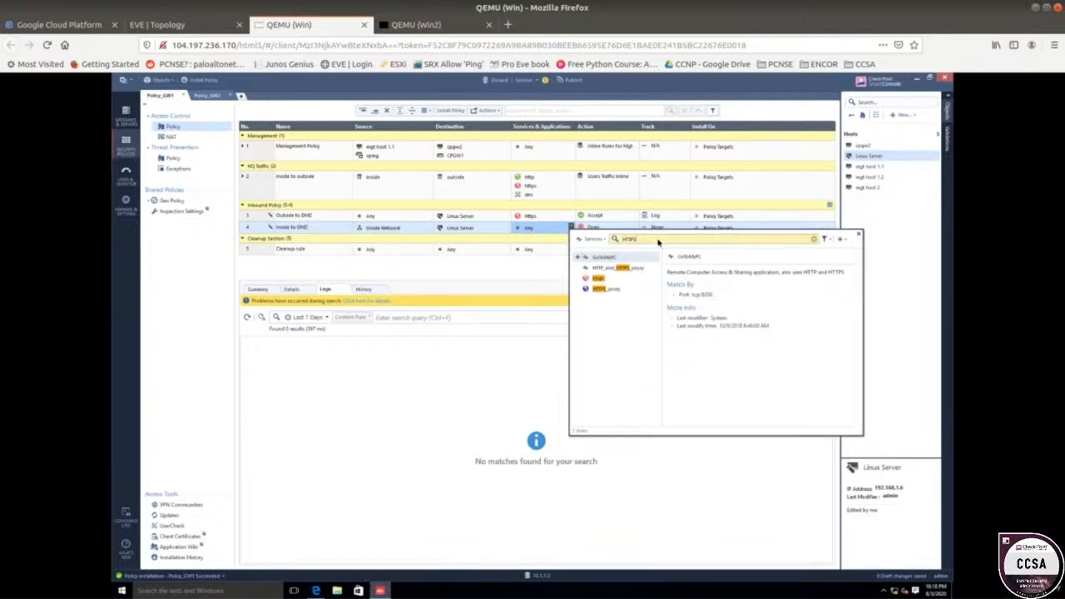
pyautogui.click(580, 279)
pyautogui.click(441, 294)
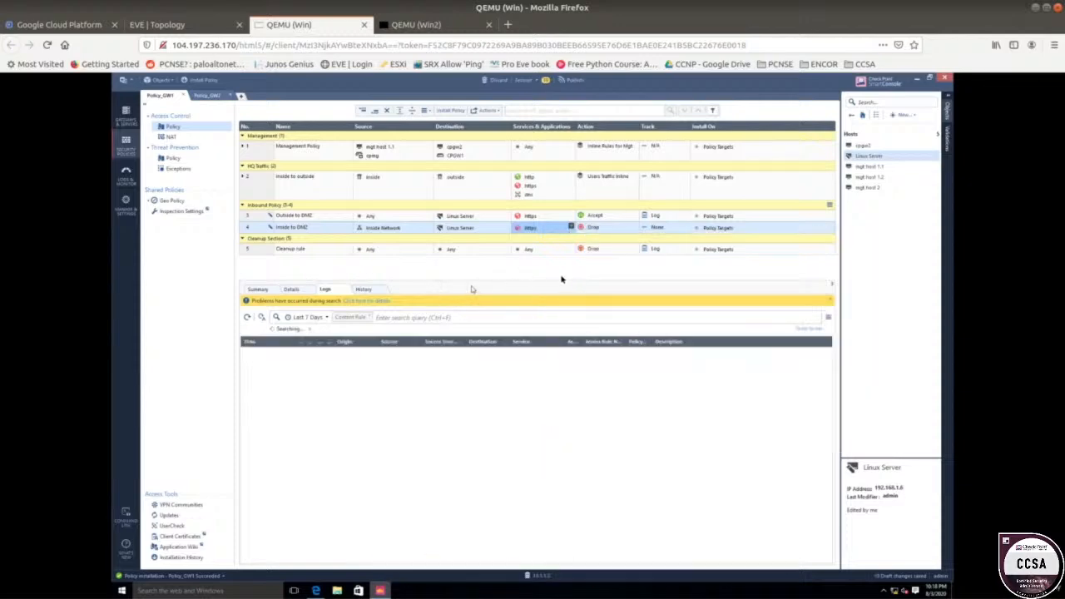
# Set rule 4's action to Accept and its tracking to Log.
pyautogui.click(623, 228)
pyautogui.click(641, 231)
pyautogui.click(664, 230)
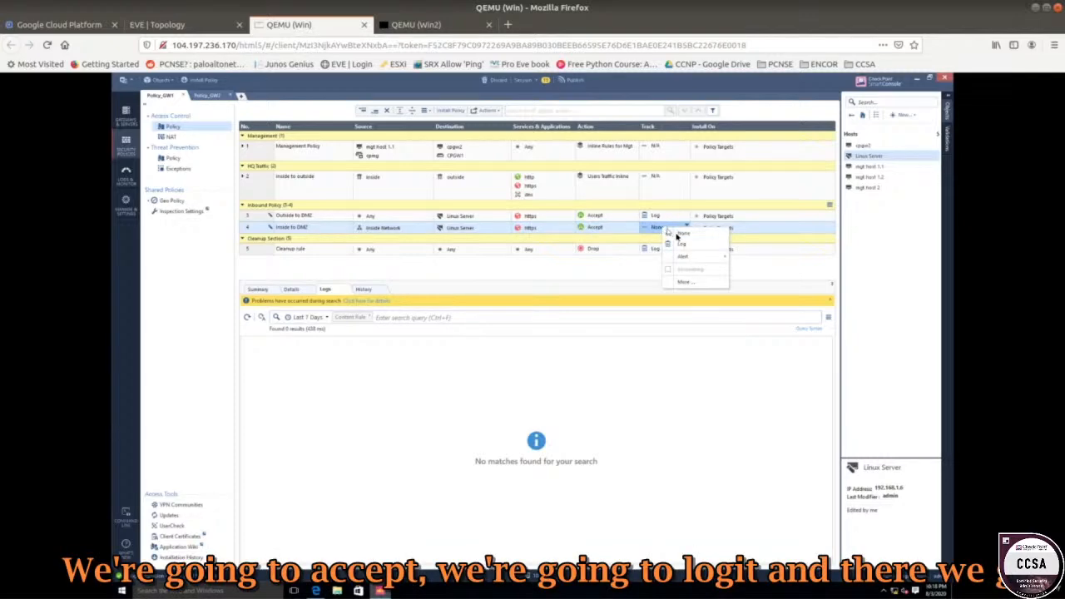
pyautogui.click(680, 245)
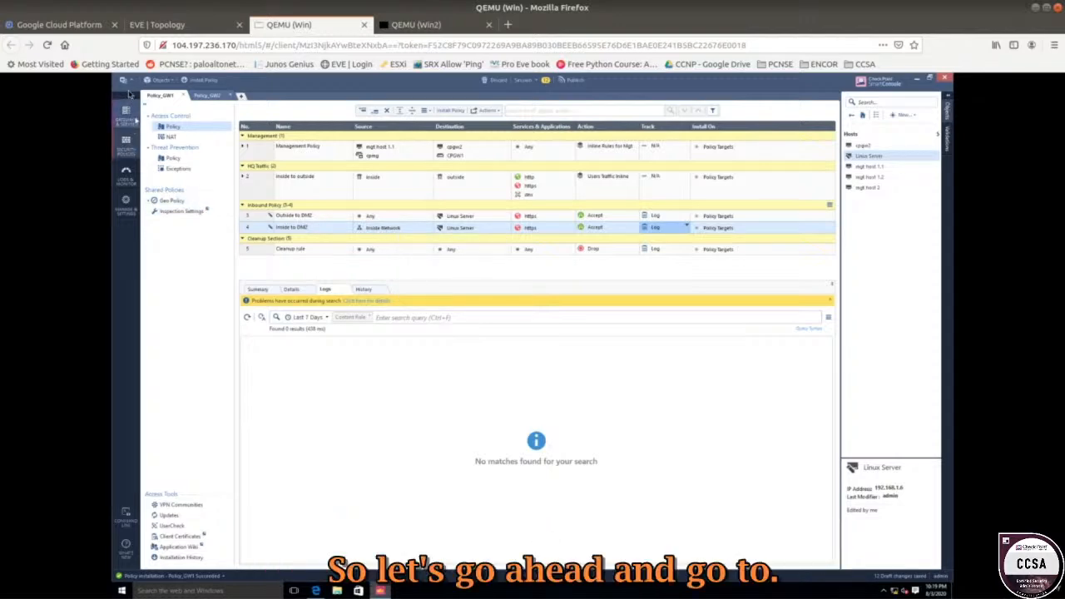
# Open Global Properties at the NAT - Network Address Translation page.
pyautogui.click(124, 80)
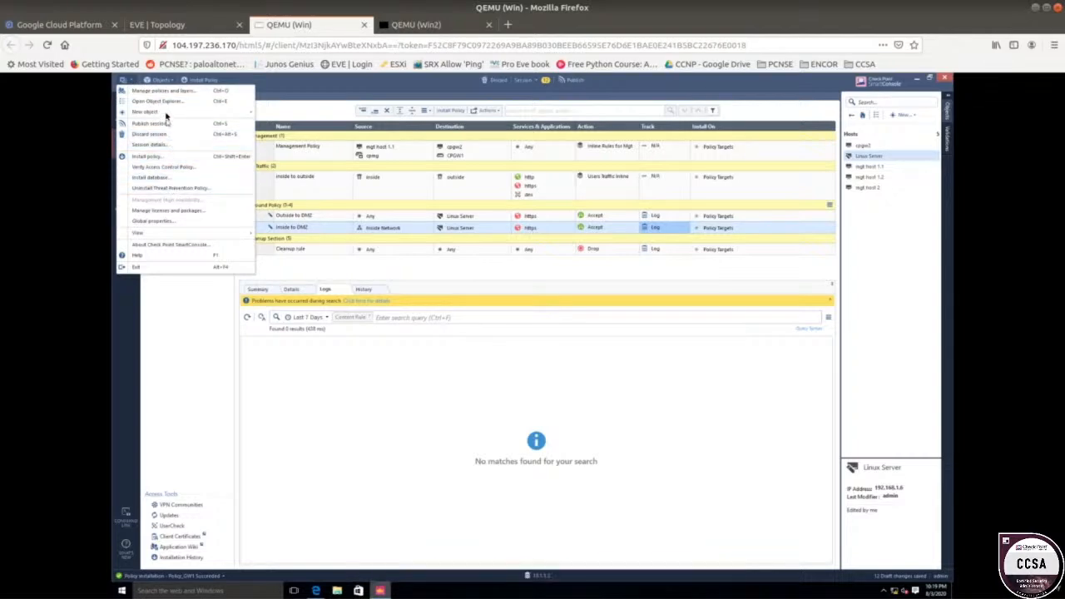
pyautogui.click(171, 225)
pyautogui.click(220, 25)
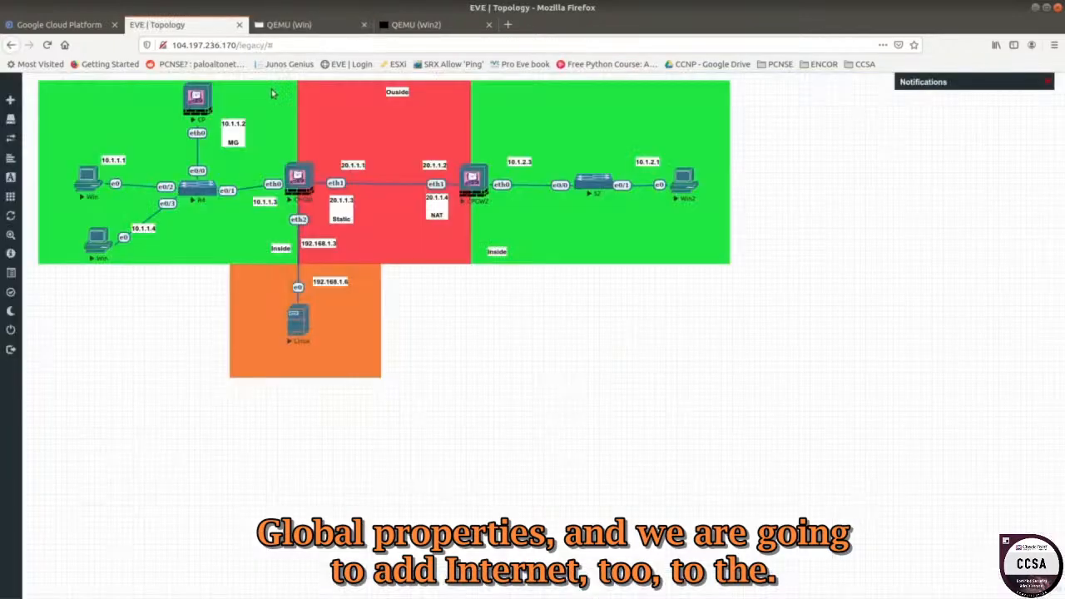
pyautogui.click(268, 25)
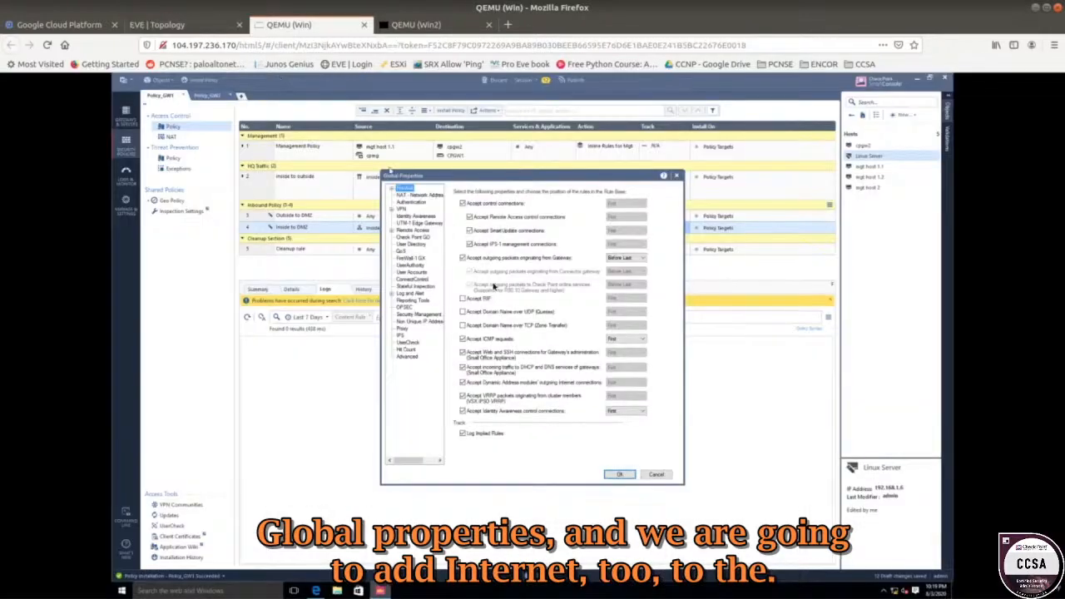
pyautogui.click(417, 198)
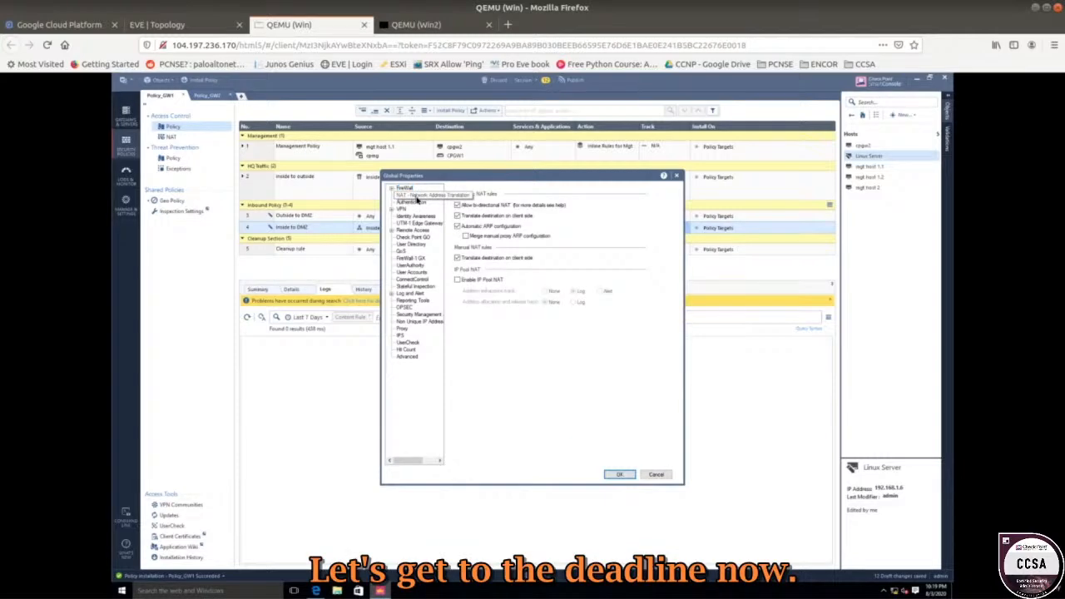
# Close Global Properties and open CPGW1's Network Management page showing eth0 and eth1.
pyautogui.click(675, 176)
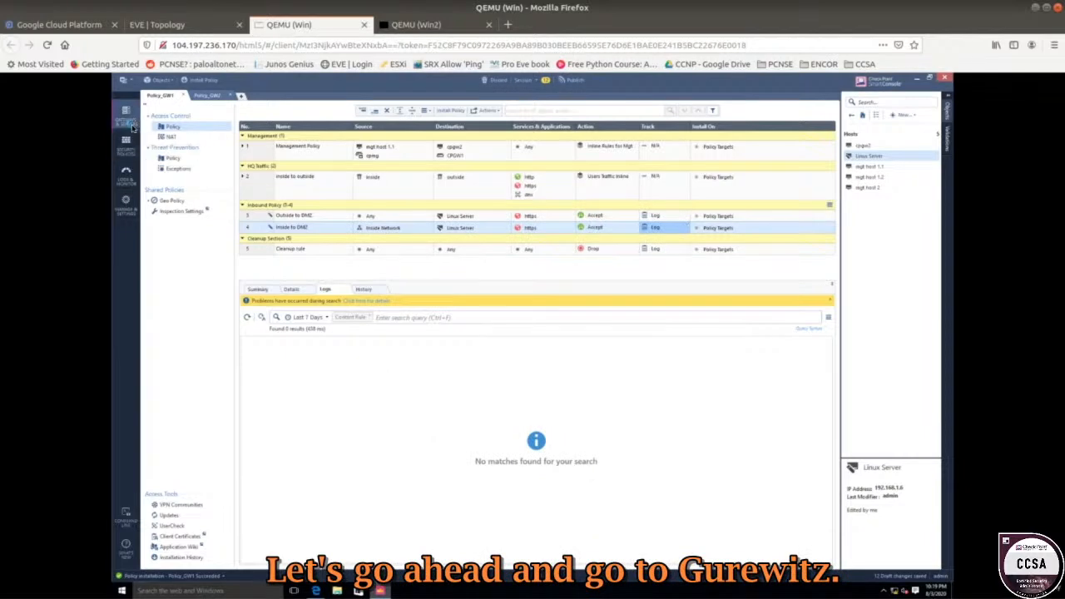
pyautogui.click(129, 118)
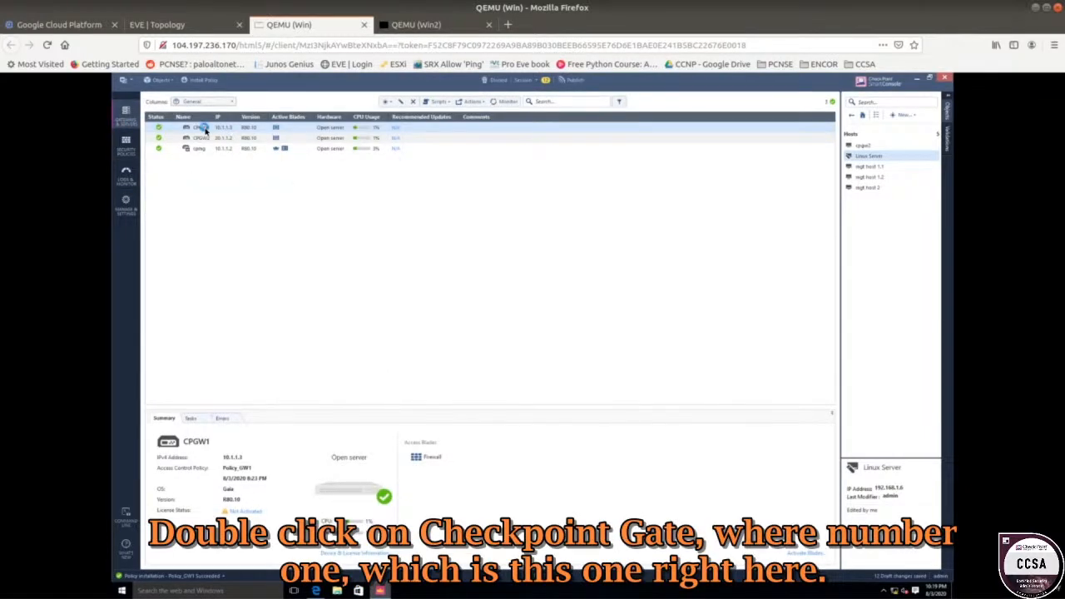
pyautogui.click(212, 25)
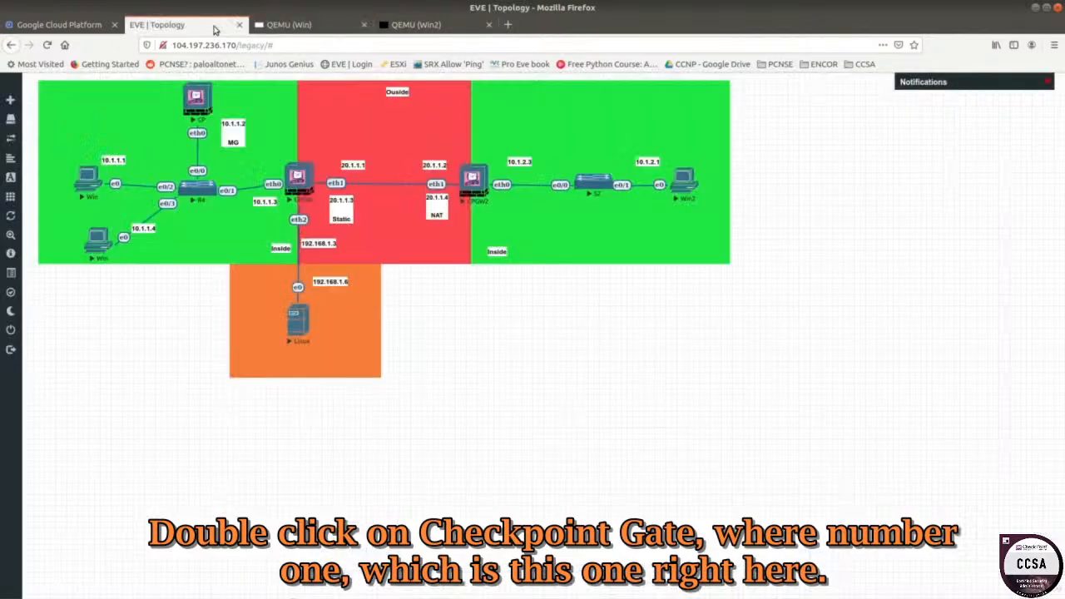
pyautogui.click(297, 25)
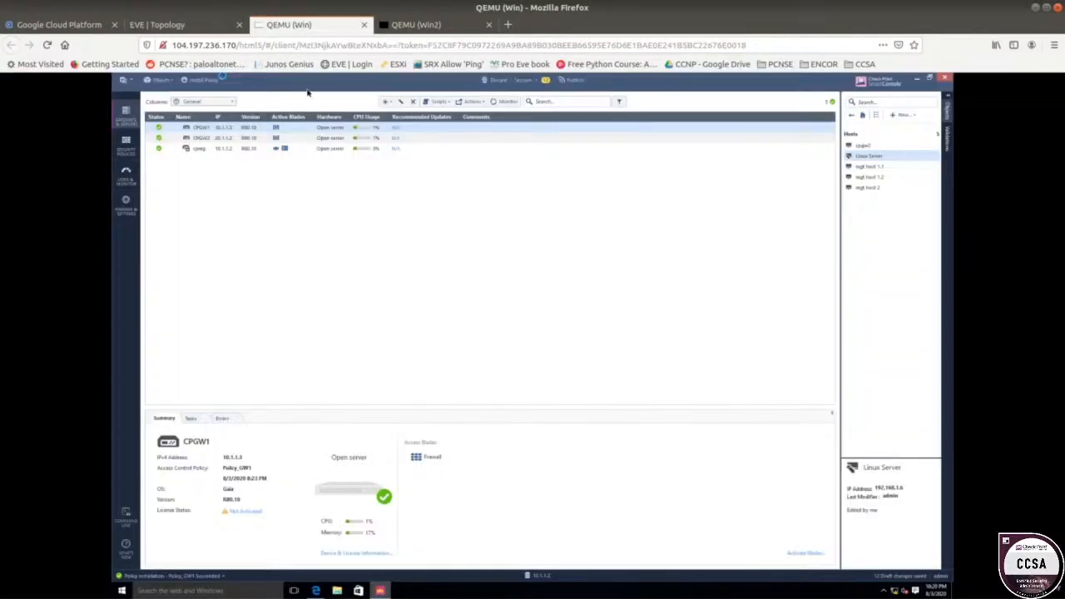
pyautogui.doubleClick(246, 130)
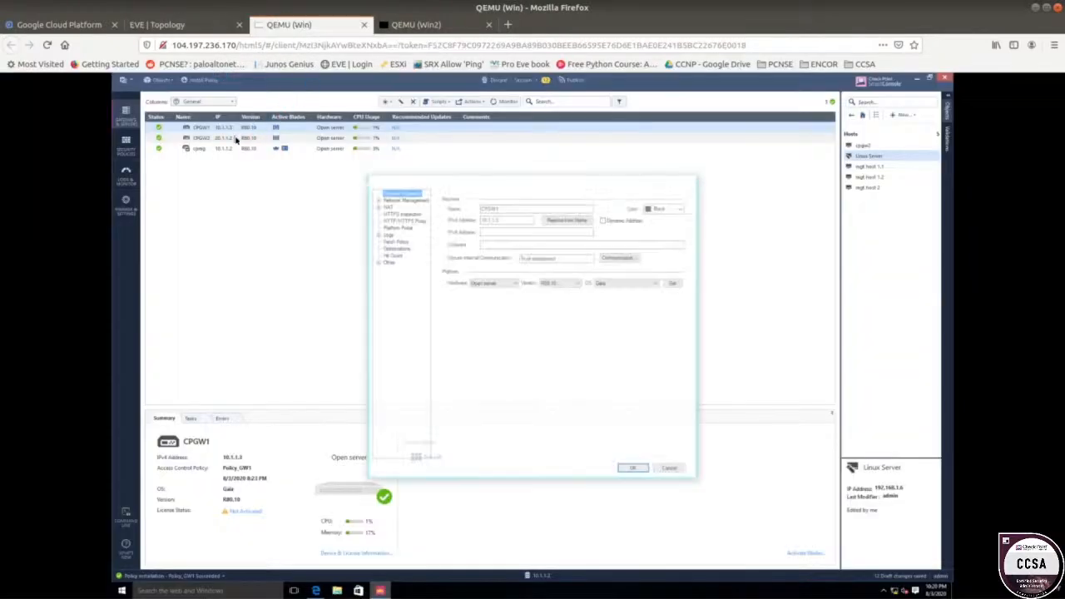
pyautogui.click(396, 200)
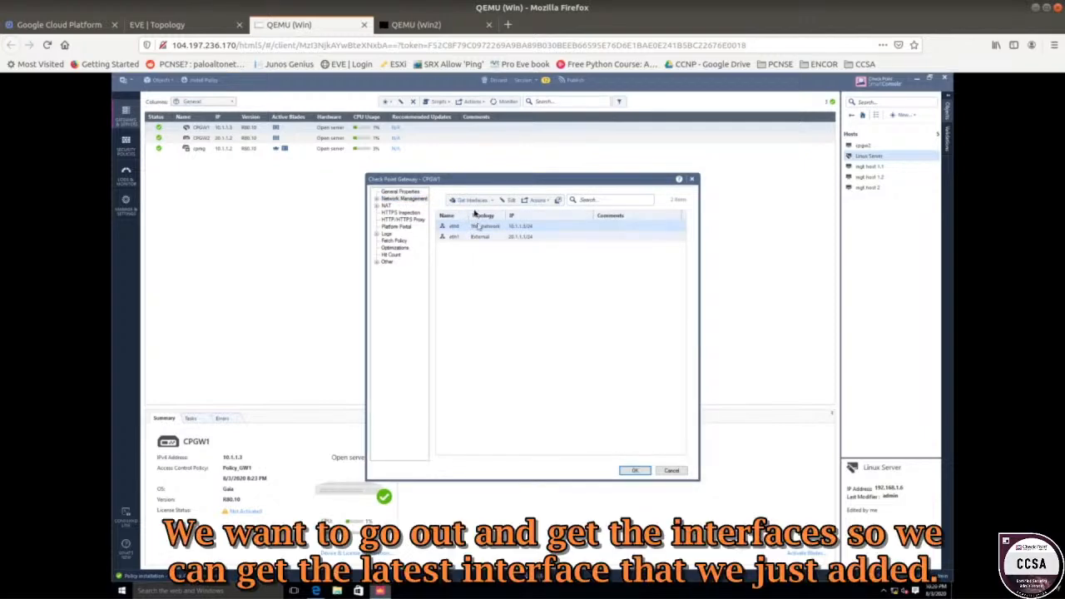
# Get CPGW1's interfaces with topology, accept the results, and open the new eth2 (192.168.1.3/24).
pyautogui.click(471, 201)
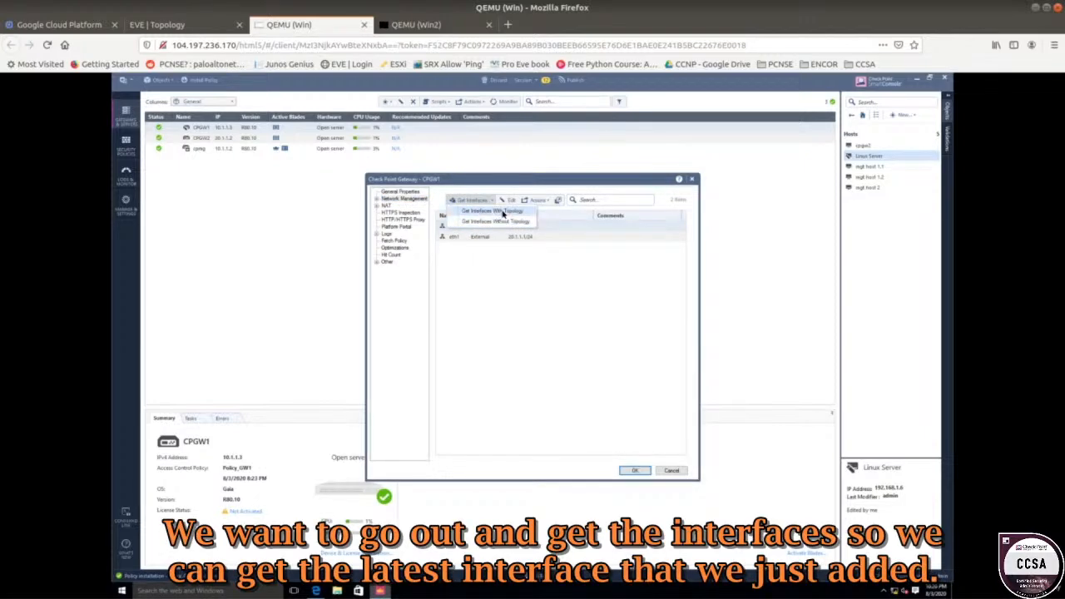
pyautogui.click(493, 211)
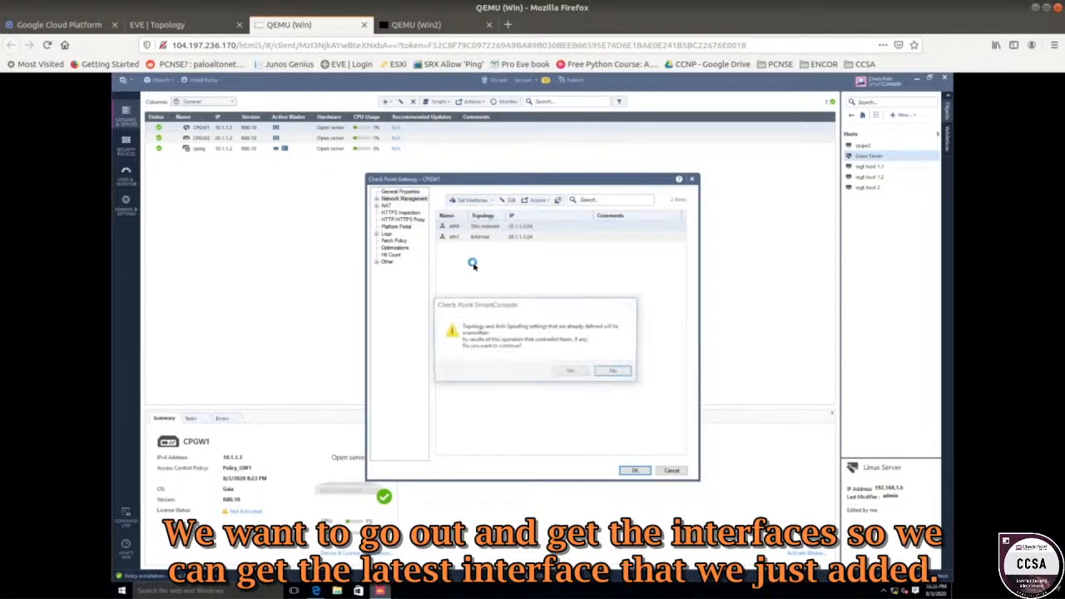
pyautogui.click(562, 372)
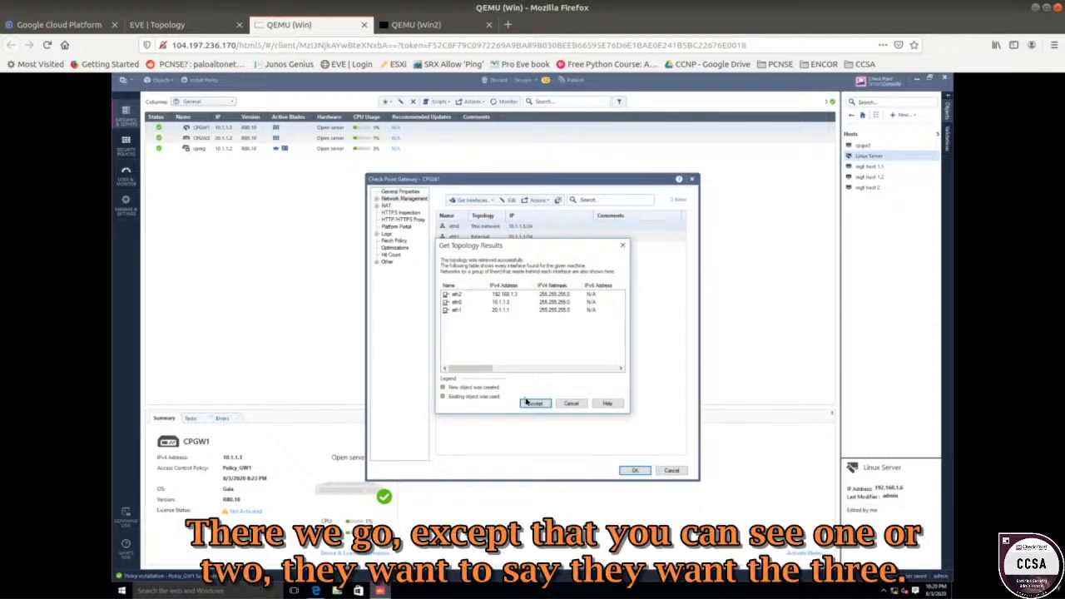
pyautogui.click(532, 404)
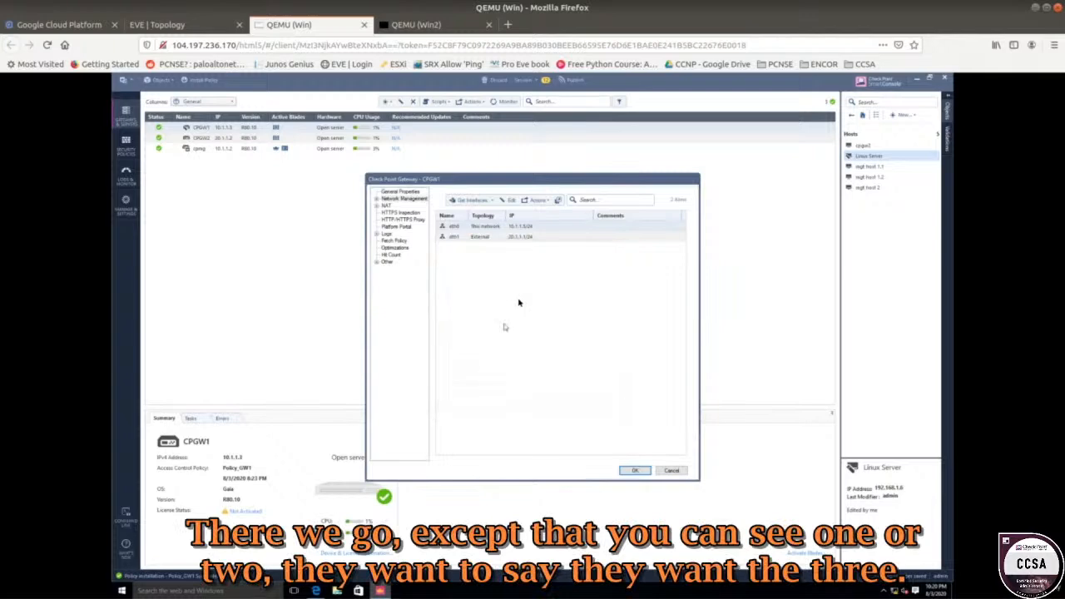
pyautogui.click(482, 247)
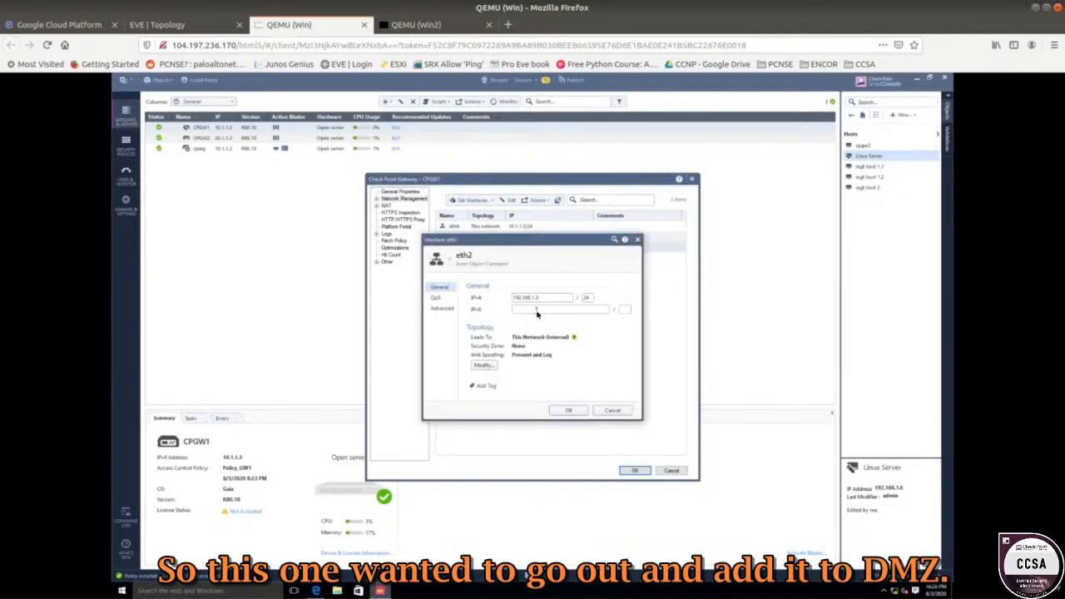
# Assign eth2 to a newly created DMZ security zone and save the interface settings.
pyautogui.click(484, 365)
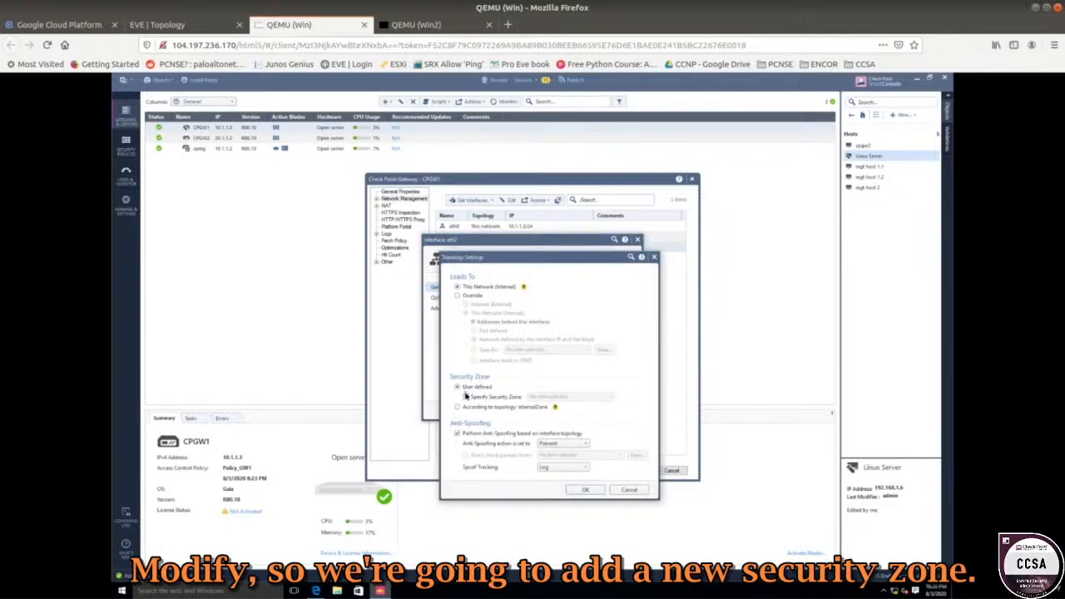
pyautogui.click(466, 397)
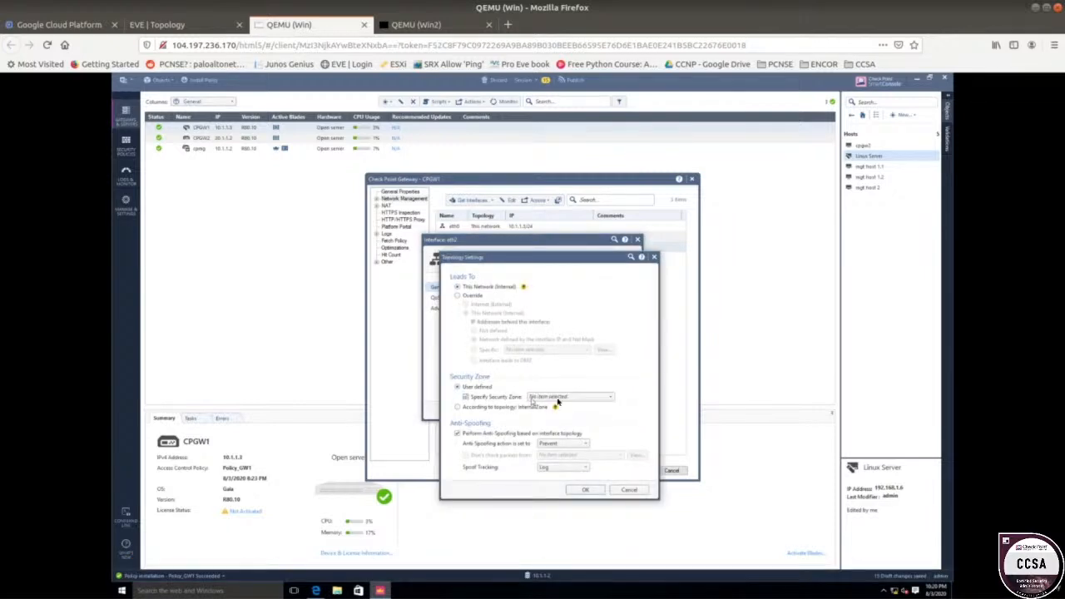
pyautogui.click(562, 397)
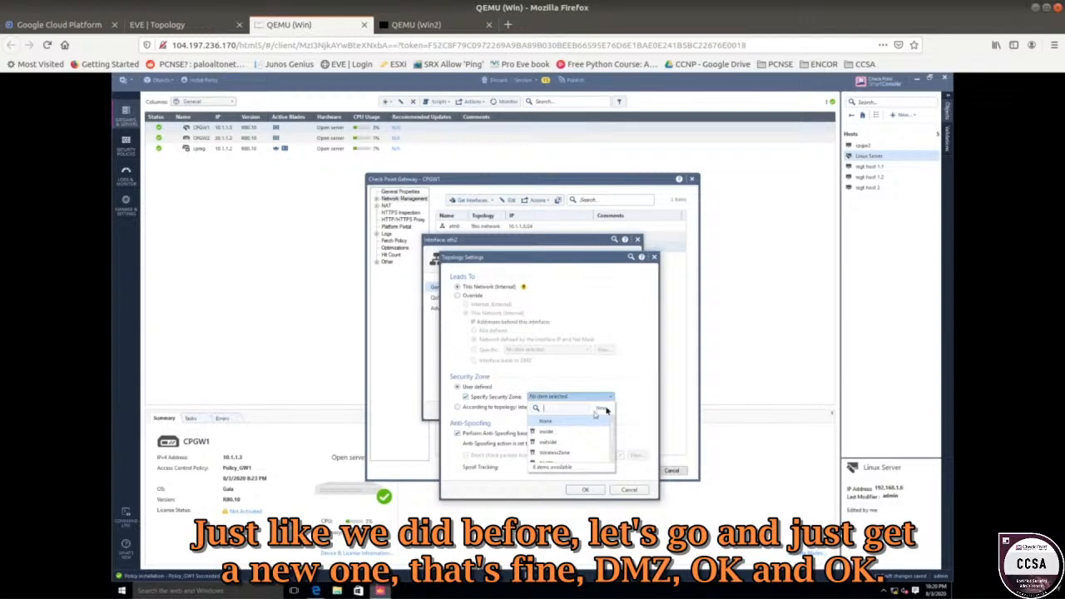
pyautogui.click(601, 407)
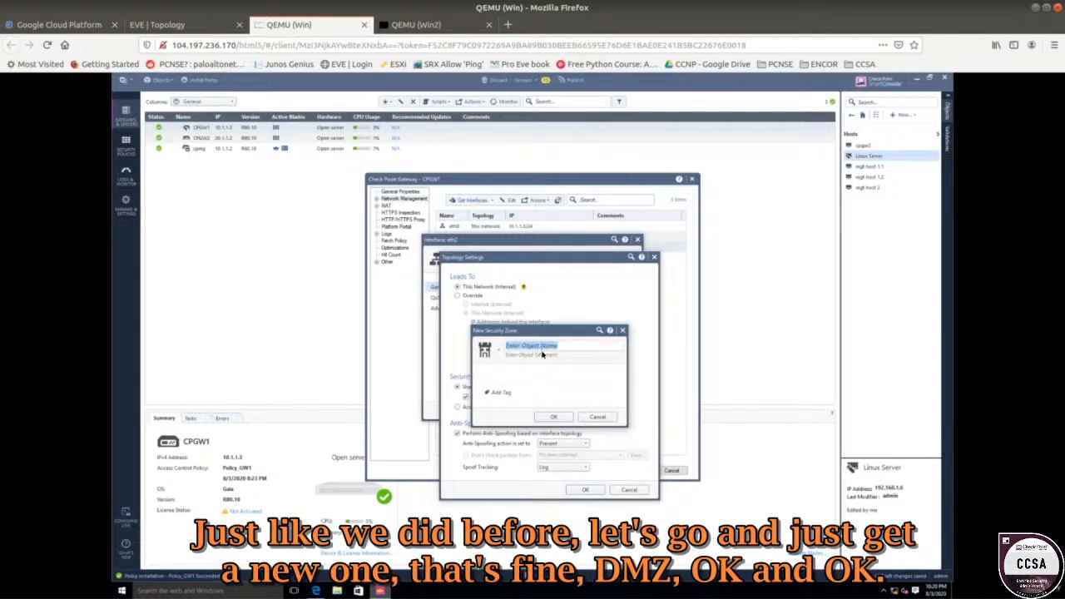
pyautogui.write('DMZ')
pyautogui.click(563, 417)
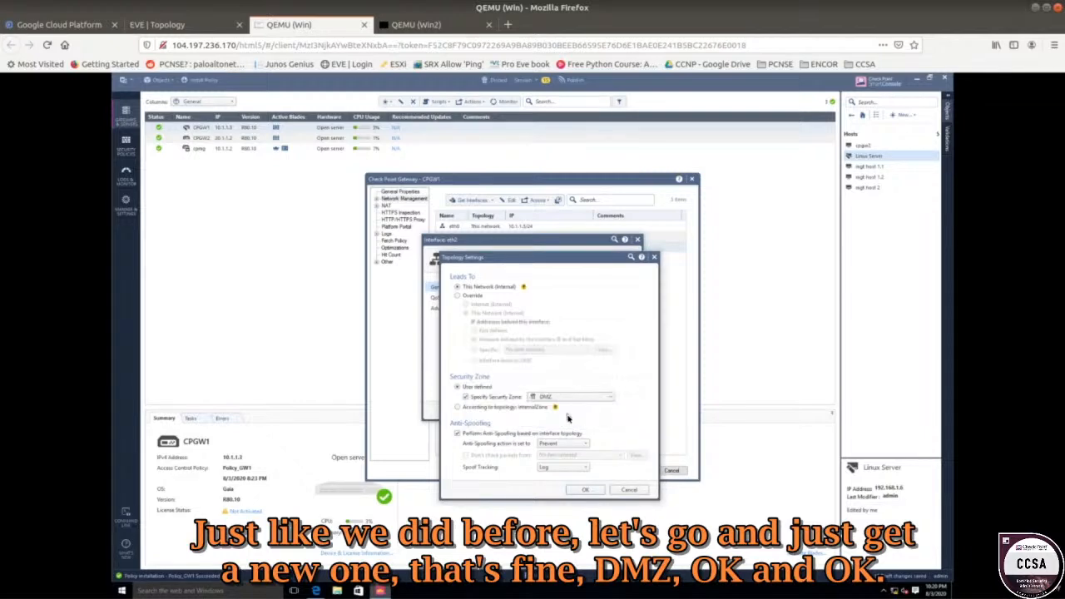
pyautogui.click(585, 490)
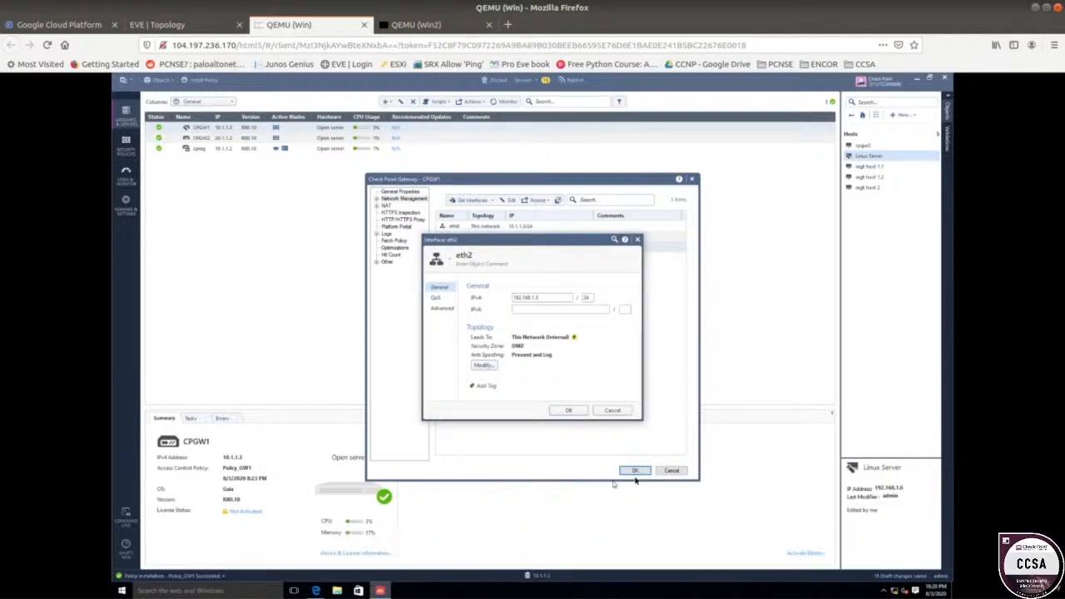
pyautogui.click(569, 412)
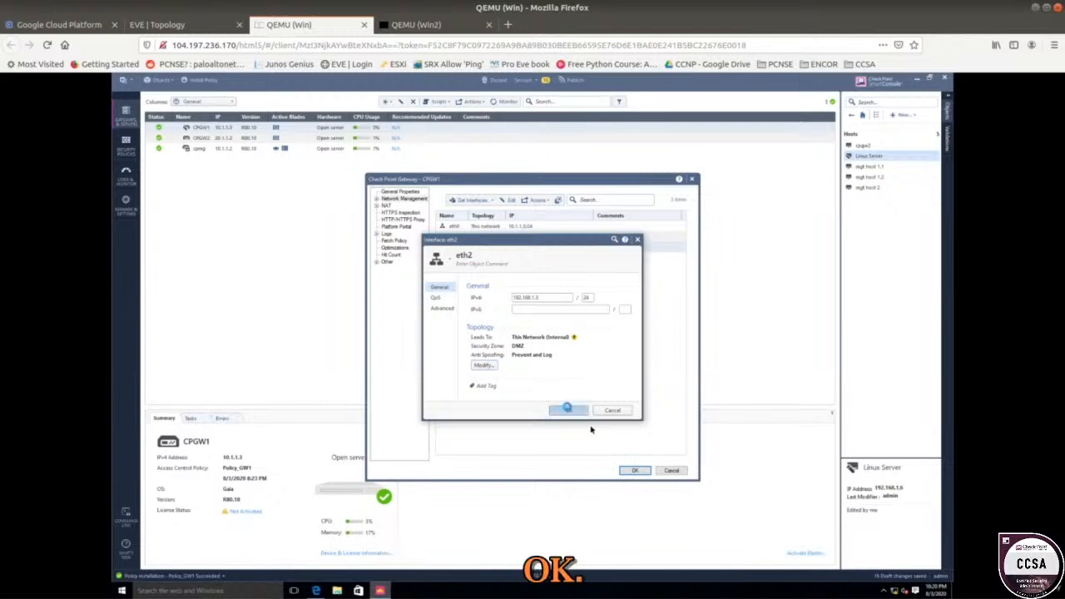
# Save CPGW1's changes, then set the Outside to DMZ rule's source to the outside zone.
pyautogui.click(634, 471)
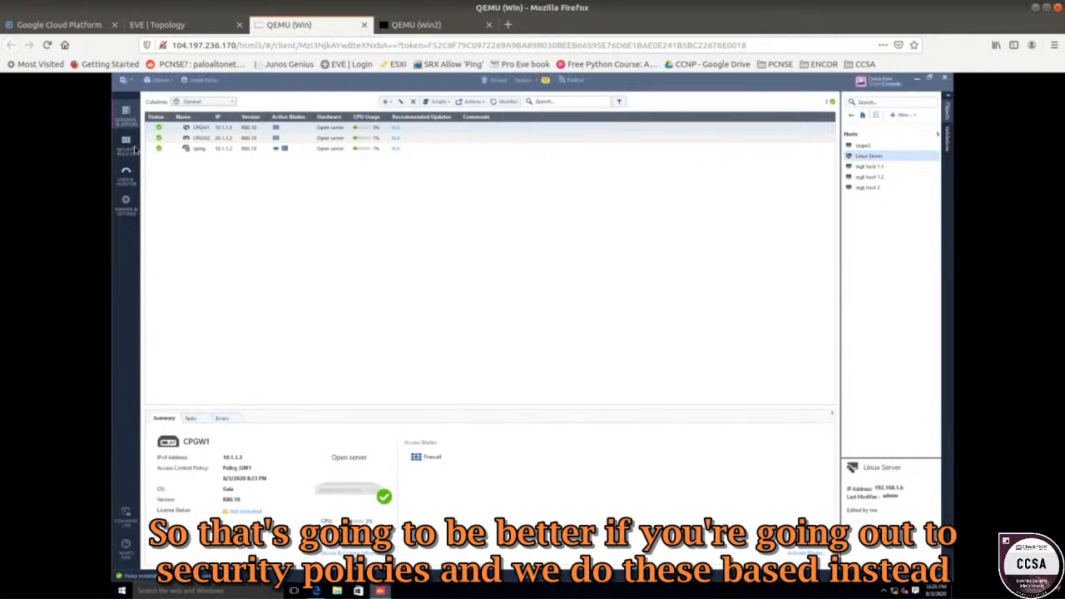
pyautogui.click(125, 145)
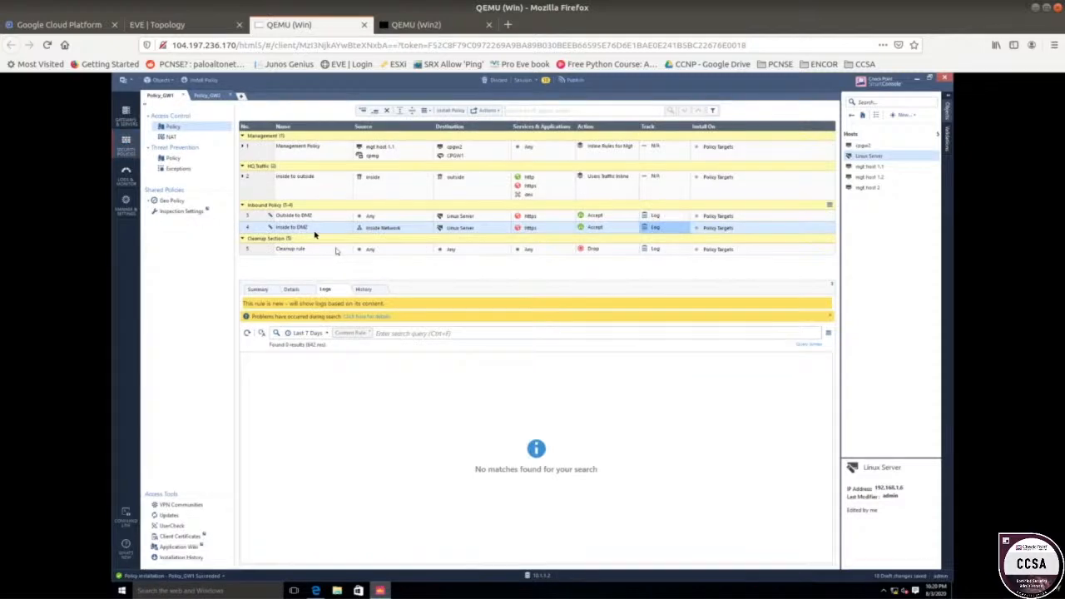
pyautogui.click(368, 217)
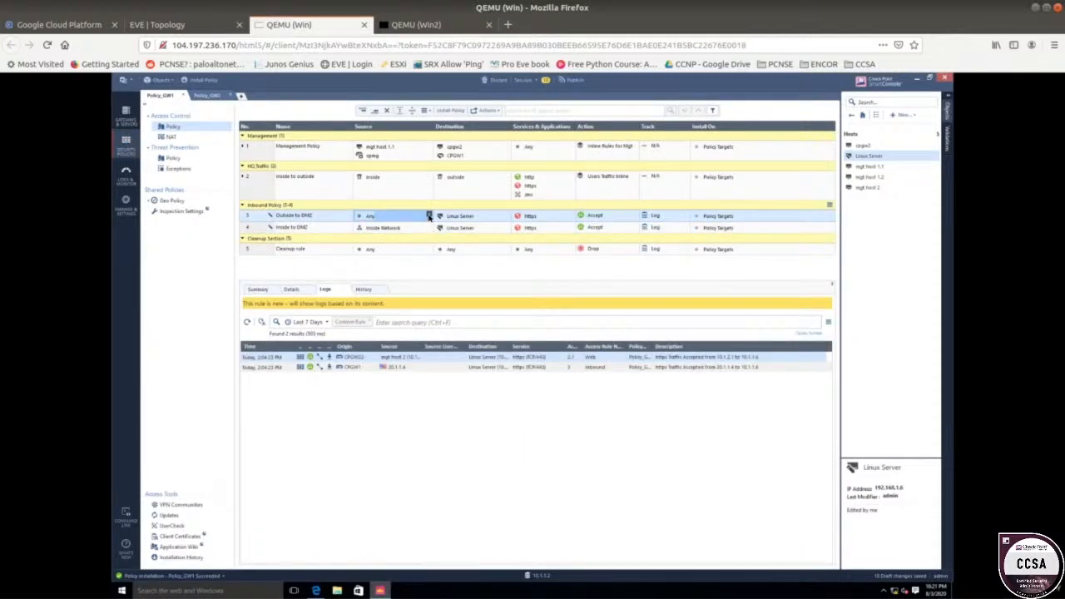
pyautogui.click(430, 215)
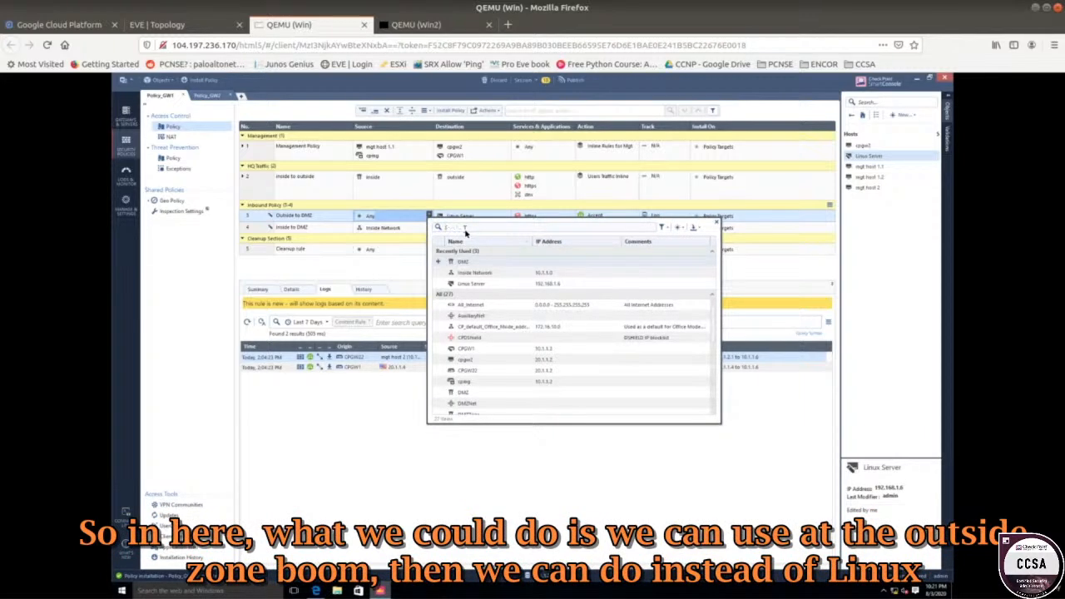
pyautogui.write('out')
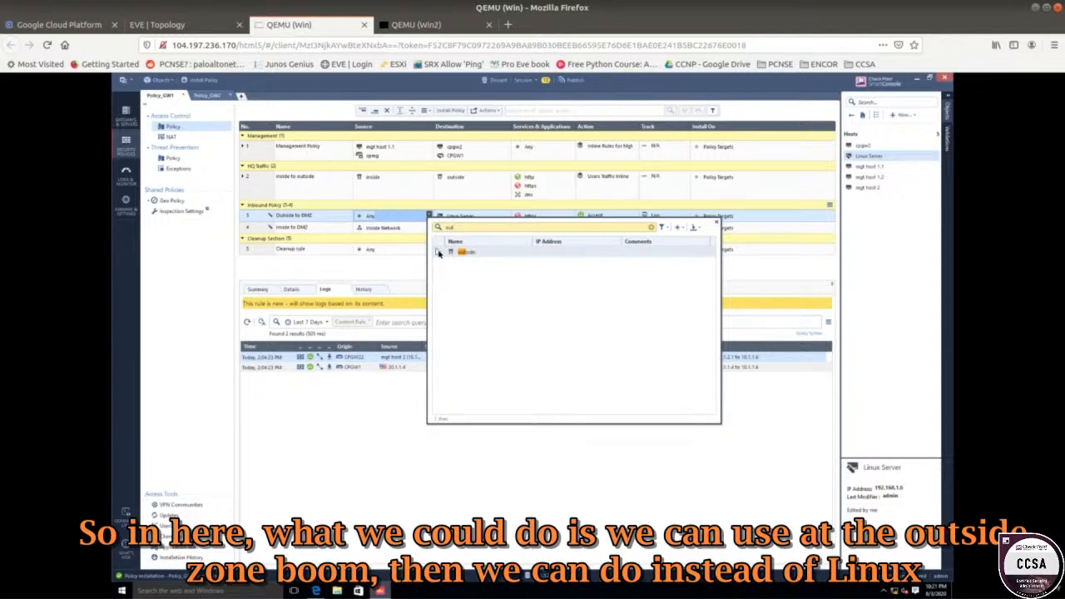
pyautogui.click(438, 252)
pyautogui.click(401, 274)
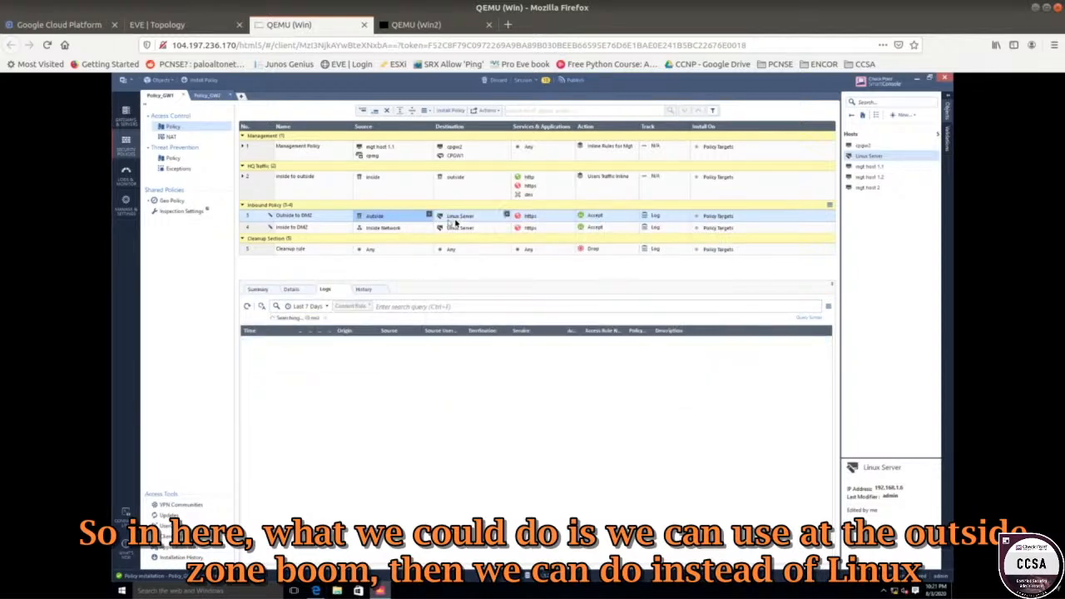
pyautogui.moveTo(455, 221)
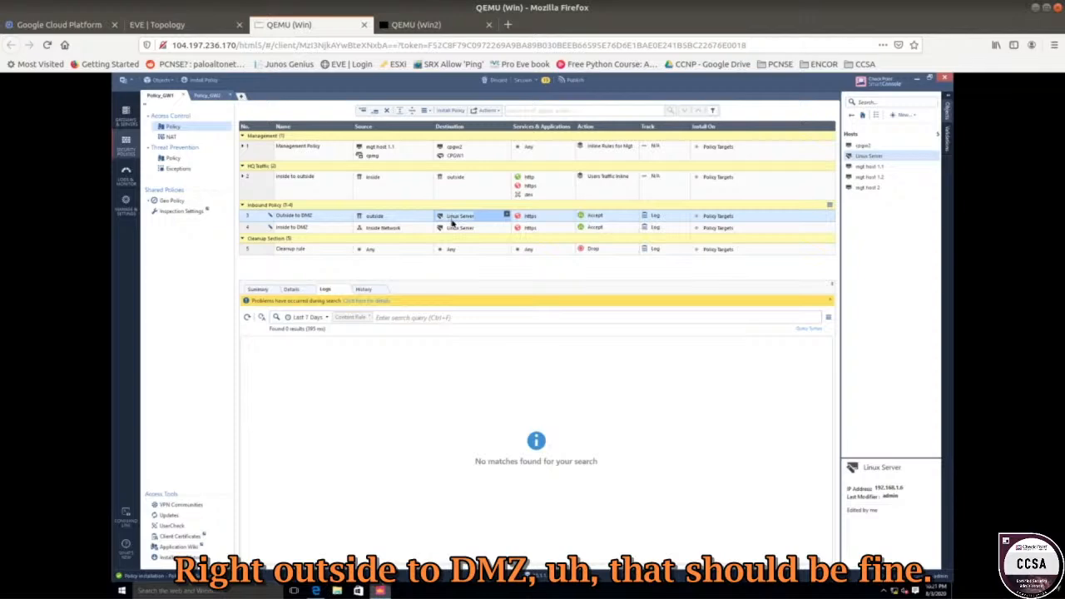
# Add the DMZ zone to rule 3's destination alongside Linux Server.
pyautogui.moveTo(477, 217)
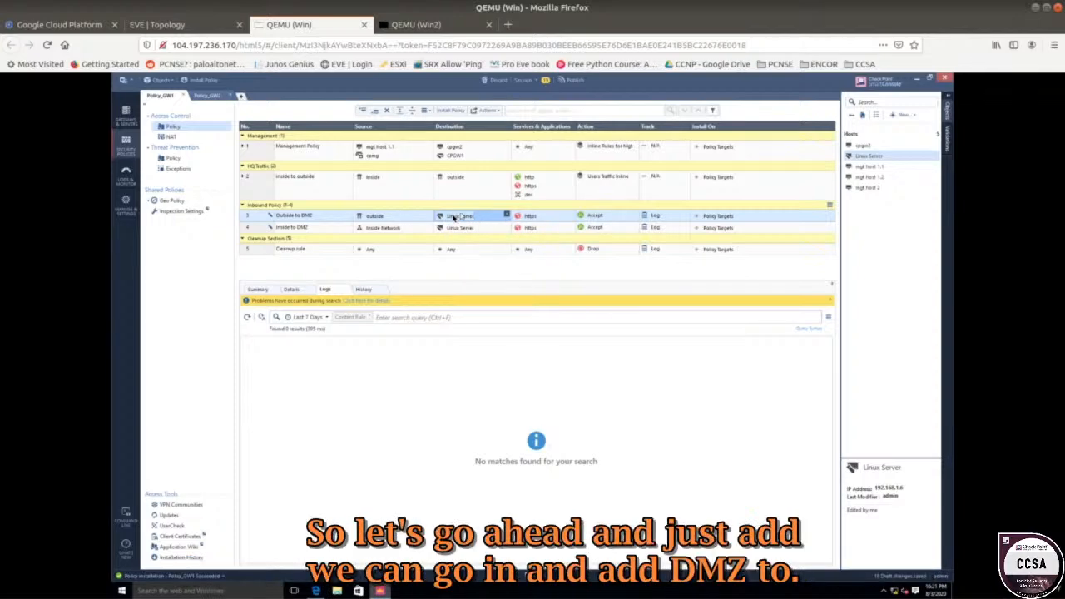
pyautogui.click(505, 215)
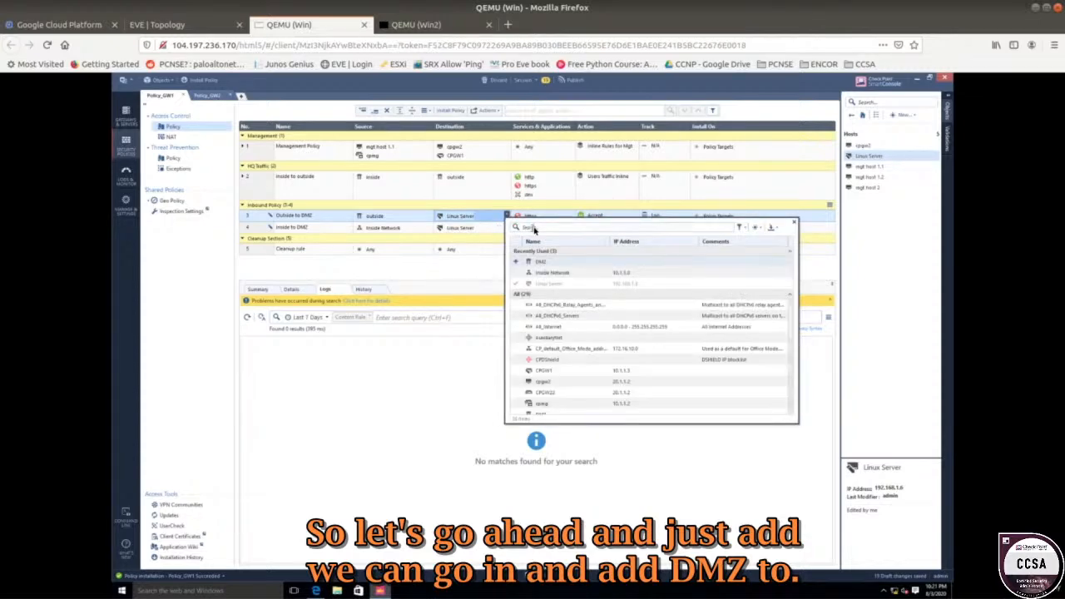
pyautogui.write('dmz')
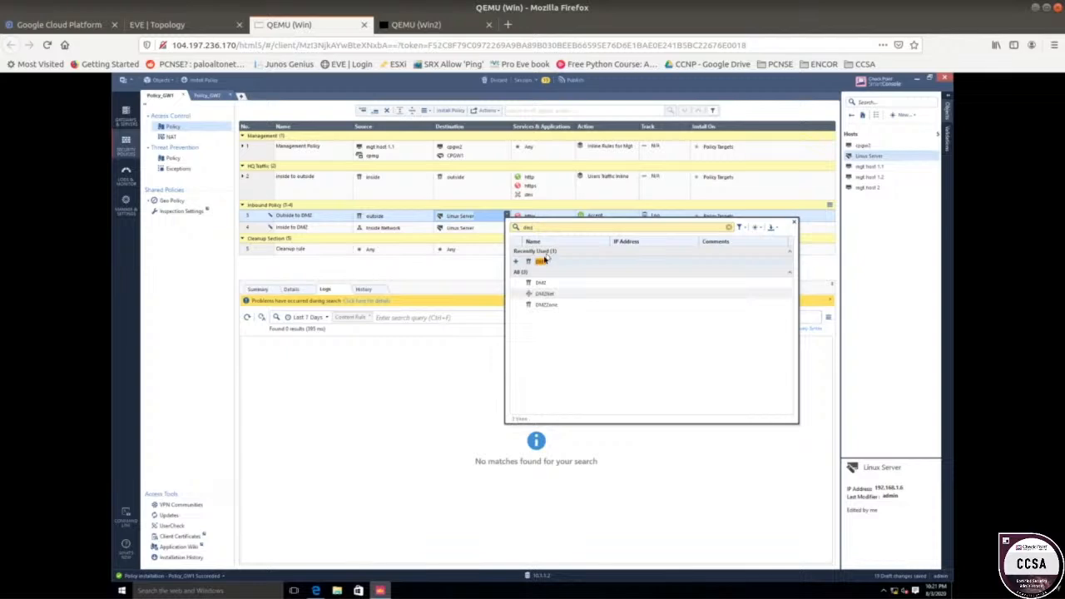
pyautogui.click(542, 261)
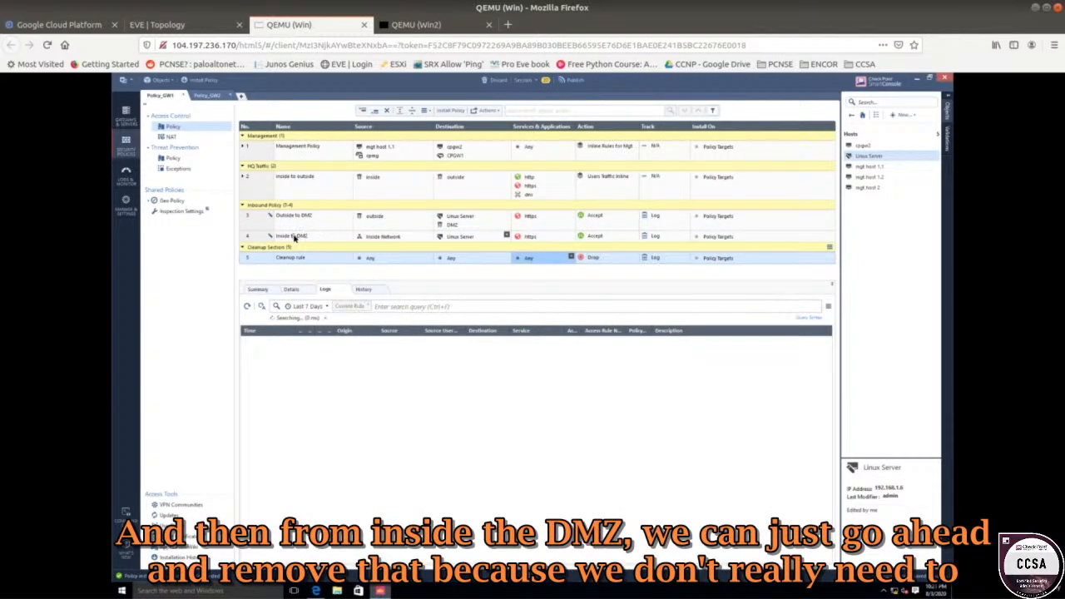
# Replace Linux Server with the DMZ zone as rule 4's destination.
pyautogui.click(463, 239)
pyautogui.rightClick(463, 238)
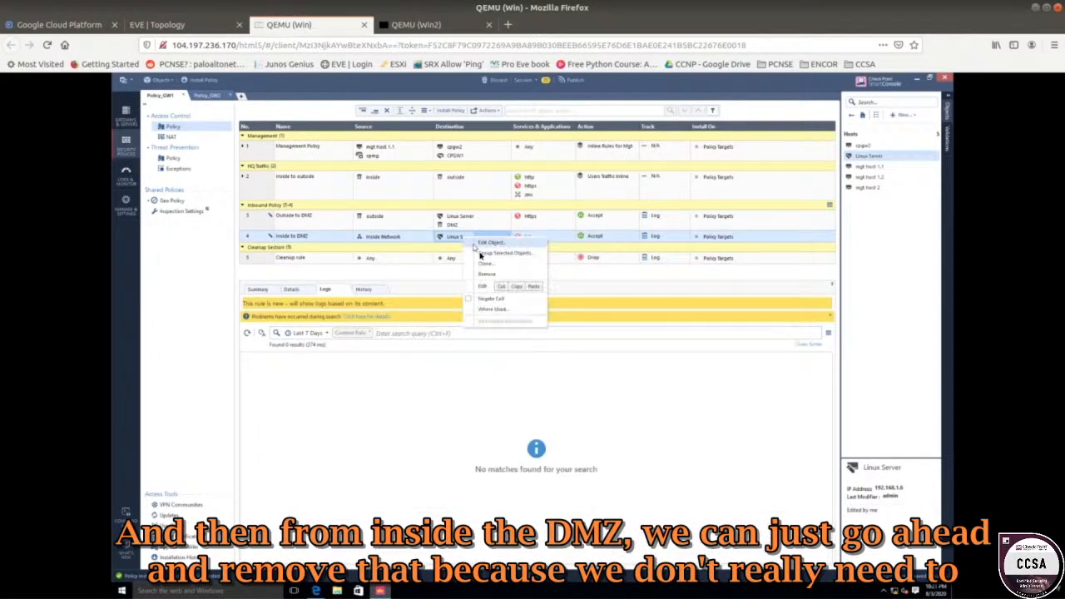
pyautogui.click(487, 273)
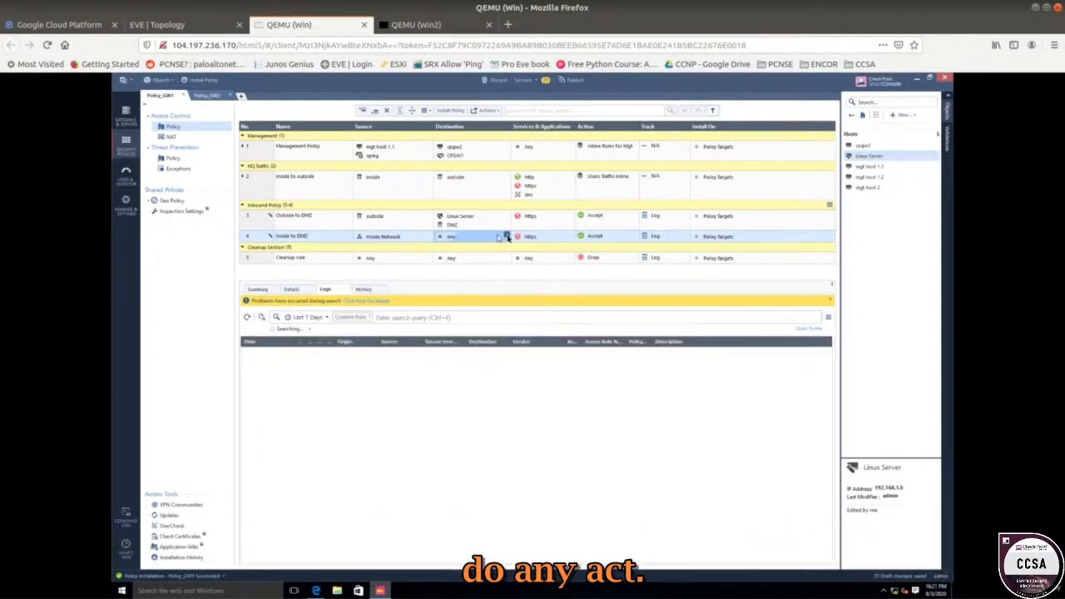
pyautogui.click(504, 237)
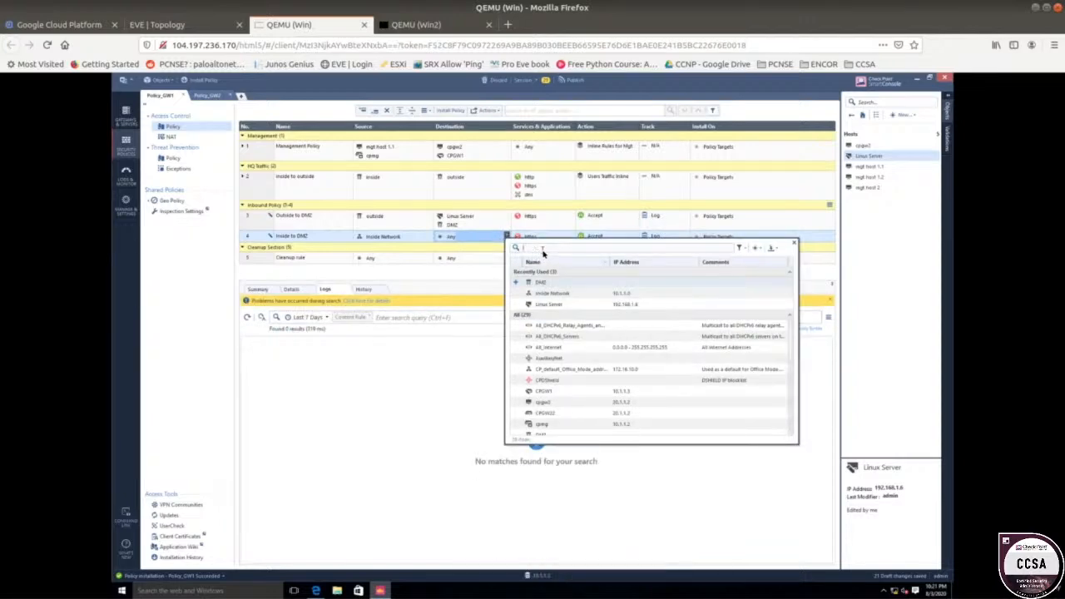
pyautogui.write('dm')
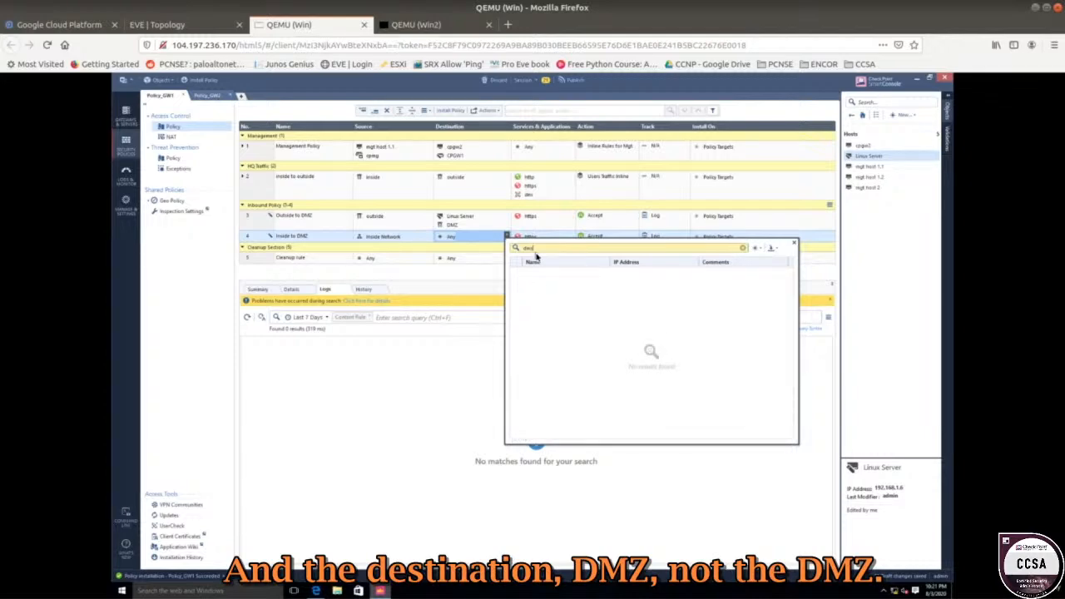
pyautogui.write('z')
pyautogui.click(517, 283)
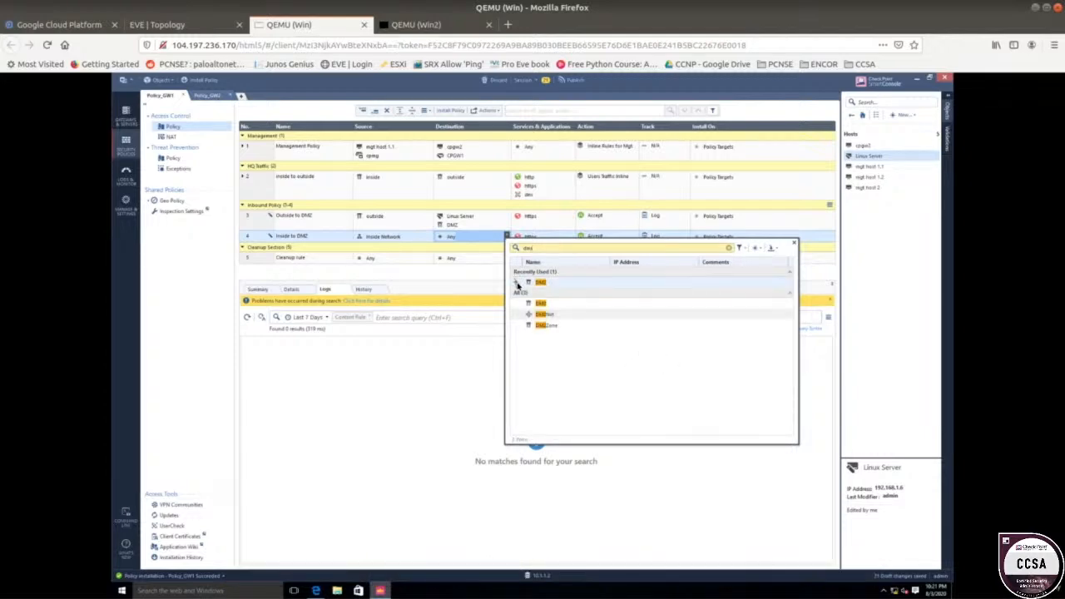
pyautogui.click(461, 278)
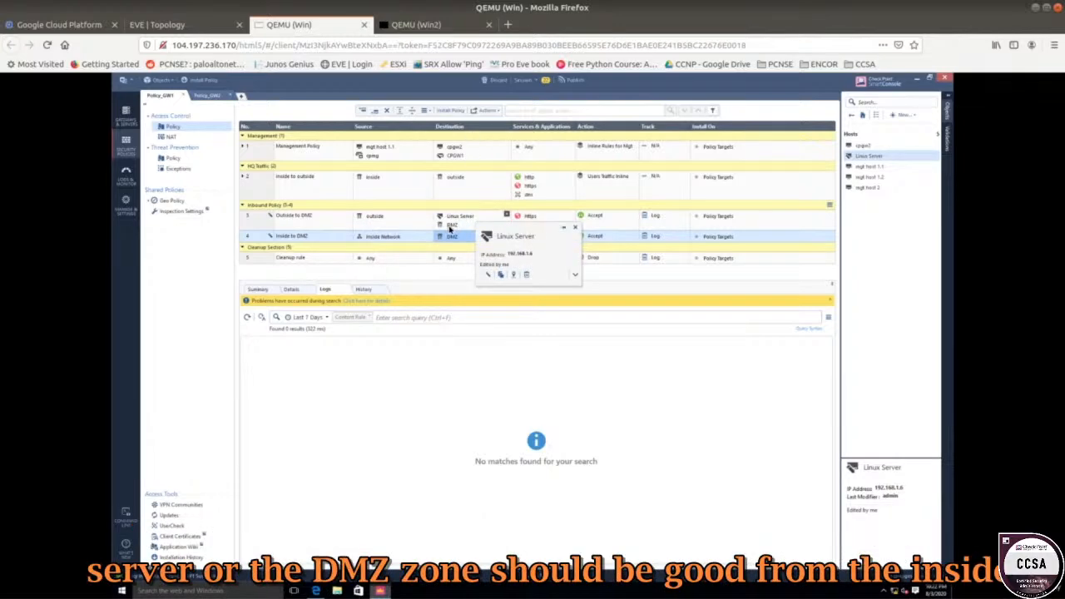
# Swap rule 4's source from Inside Network to the Inside zone, then view the lab topology.
pyautogui.moveTo(455, 229)
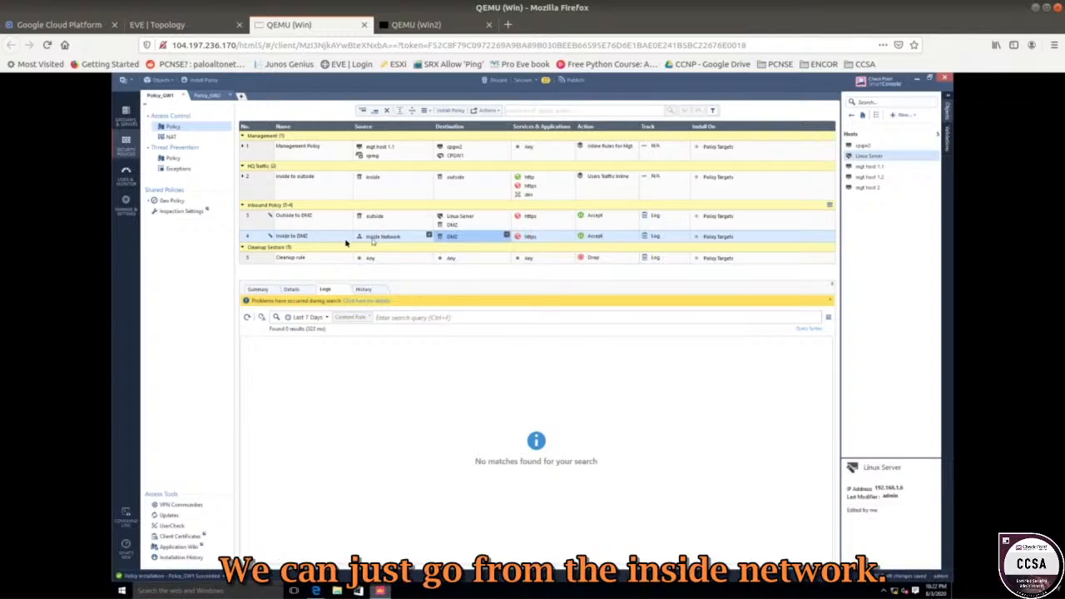
pyautogui.moveTo(368, 241)
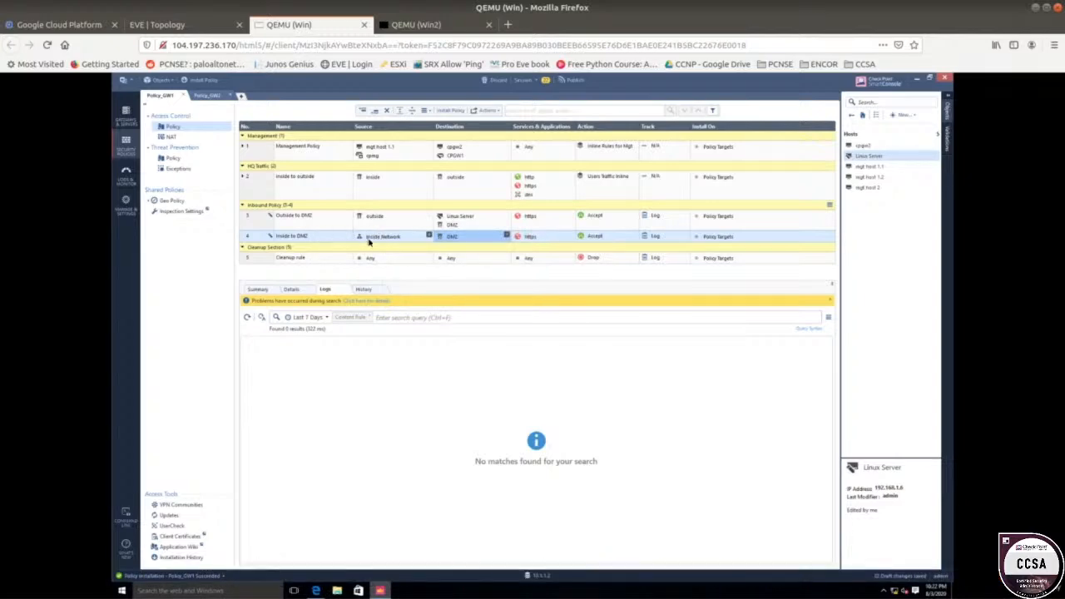
pyautogui.rightClick(399, 238)
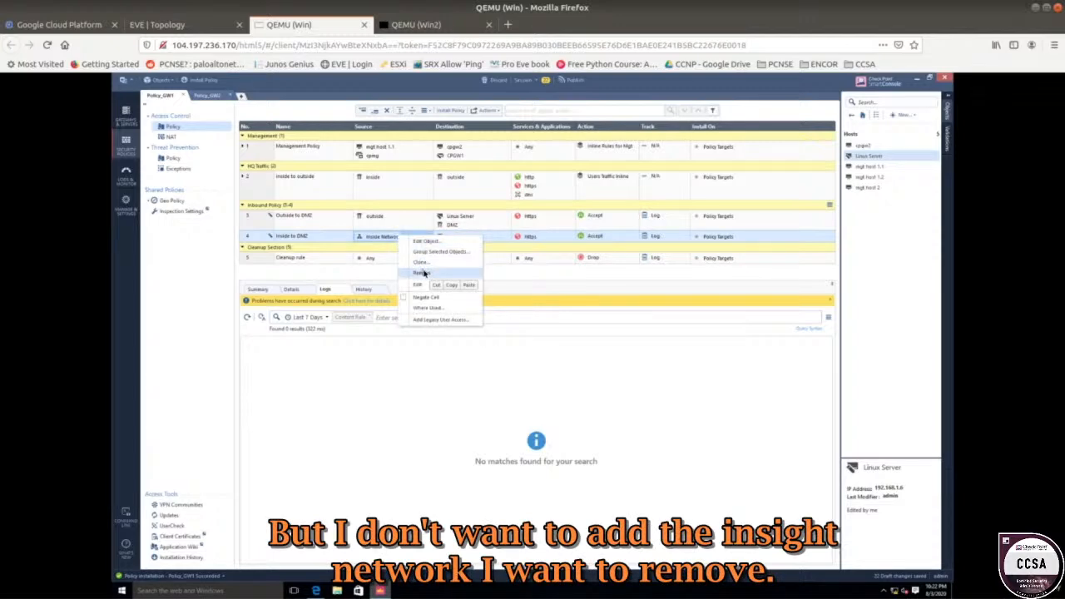
pyautogui.click(422, 272)
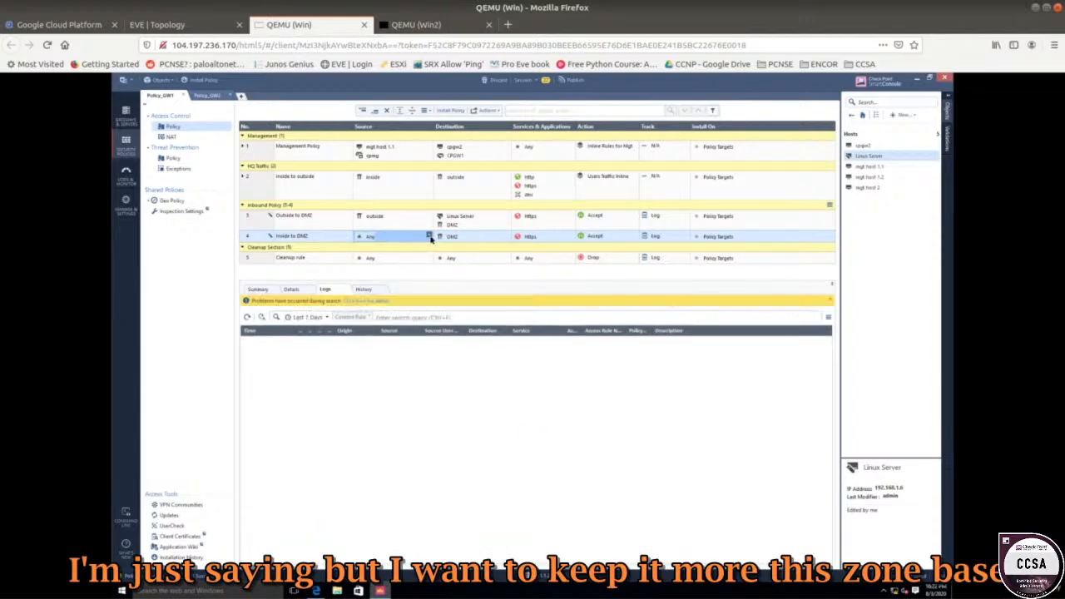
pyautogui.click(430, 238)
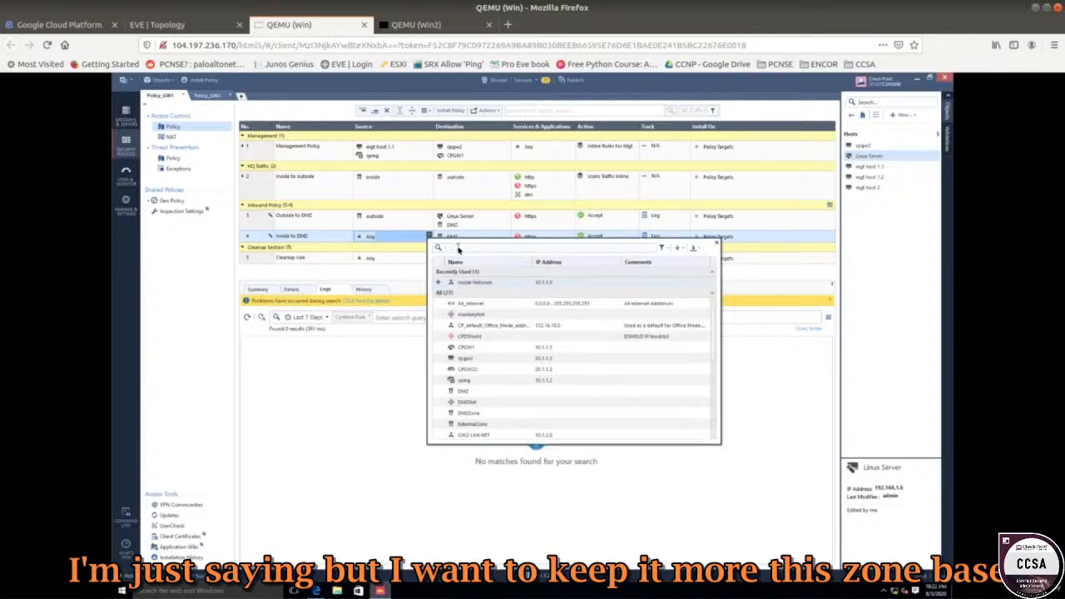
pyautogui.write('insi')
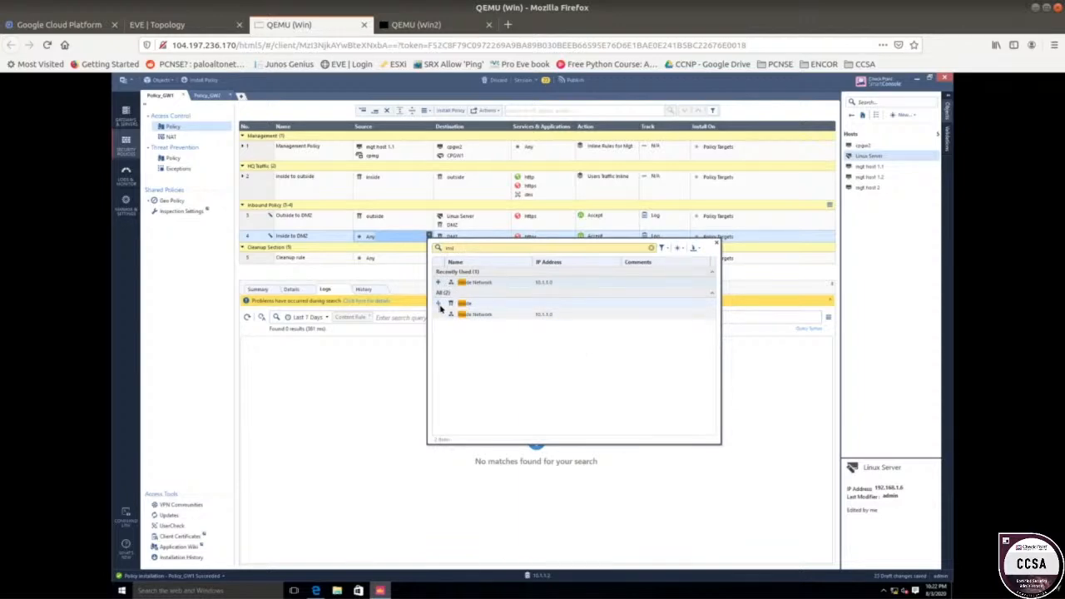
pyautogui.click(441, 306)
pyautogui.click(382, 270)
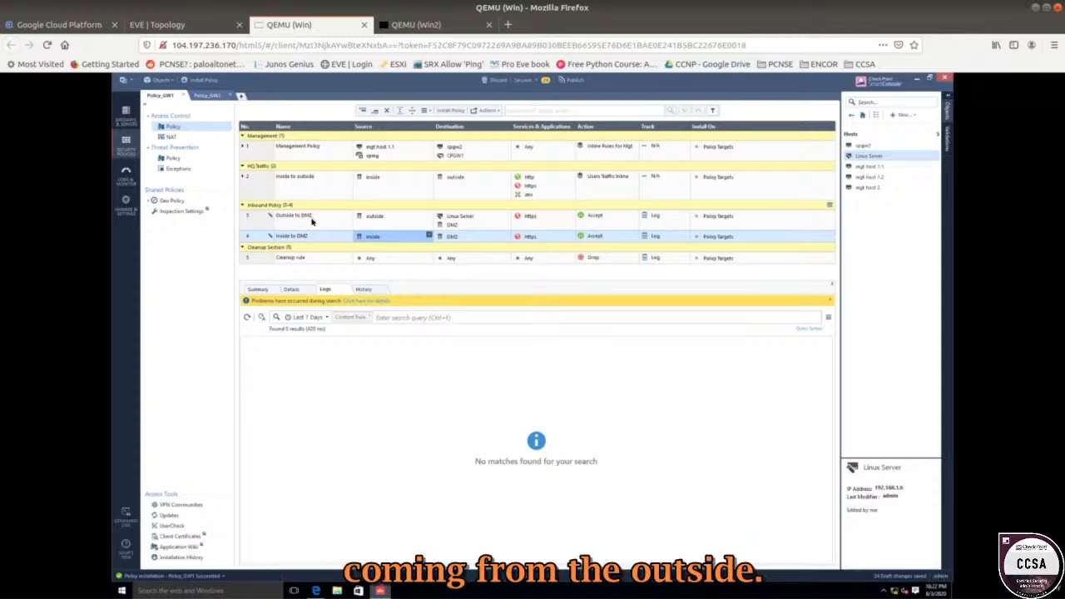
pyautogui.click(210, 20)
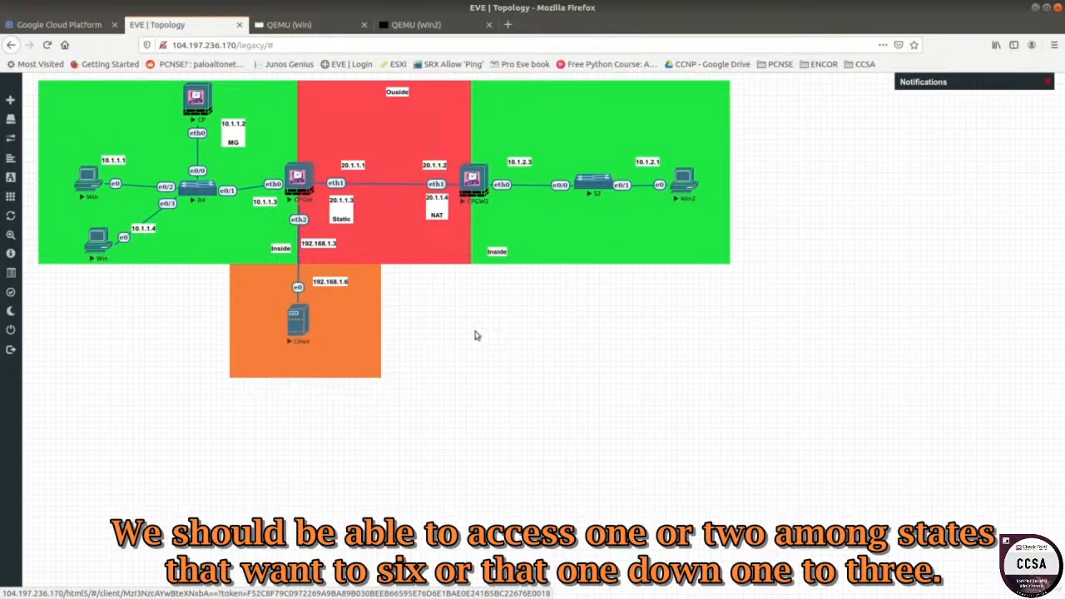
# Publish the session's 24 draft rule changes with Publish & Install.
pyautogui.click(331, 25)
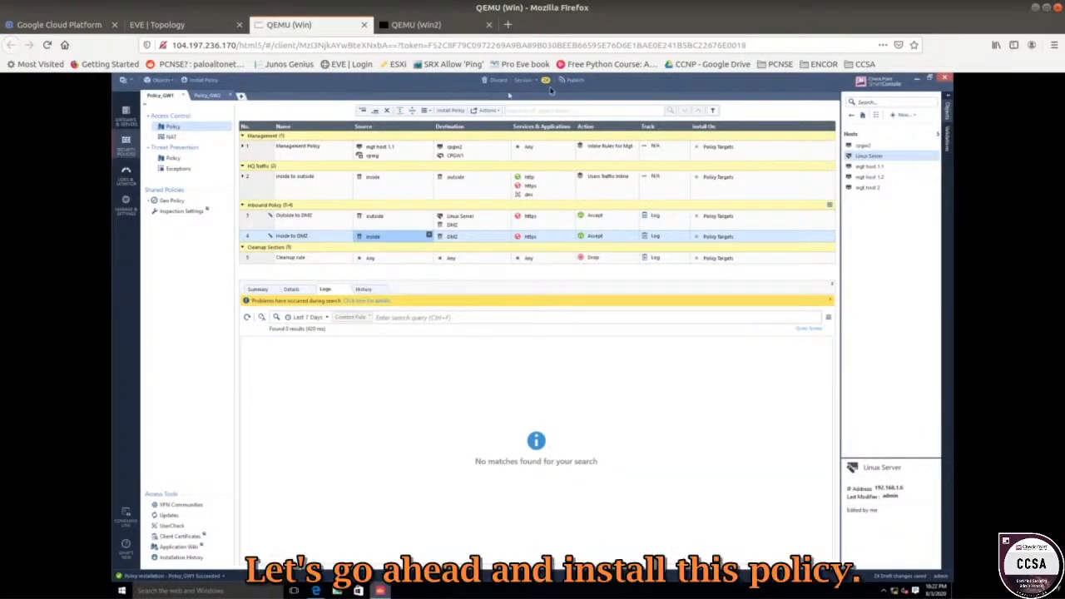
pyautogui.click(214, 78)
pyautogui.click(559, 382)
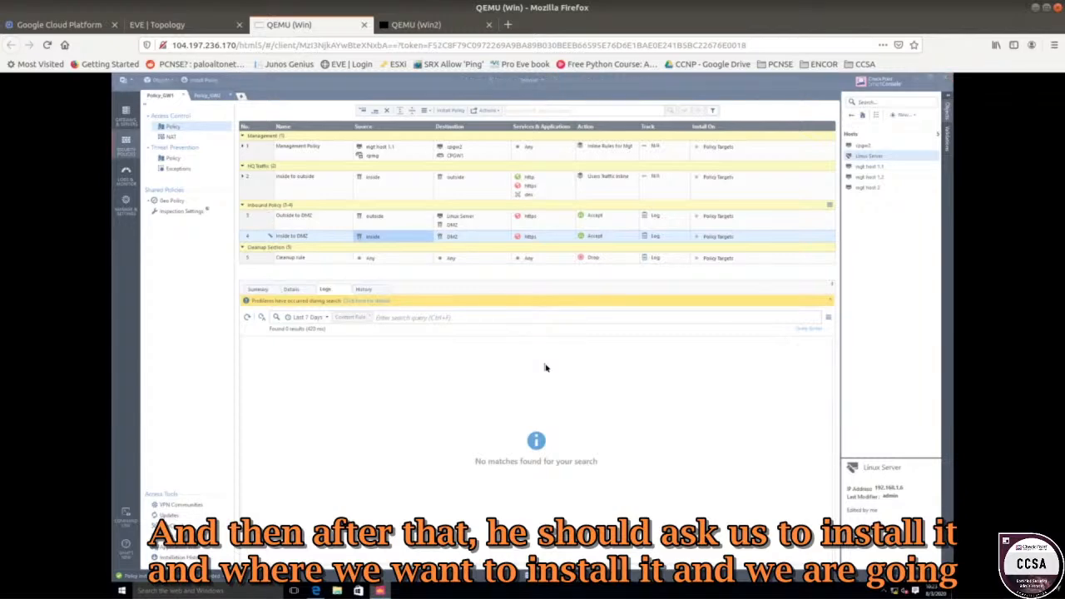
# Install Policy_GW1 on the CPGW1 gateway.
pyautogui.click(522, 228)
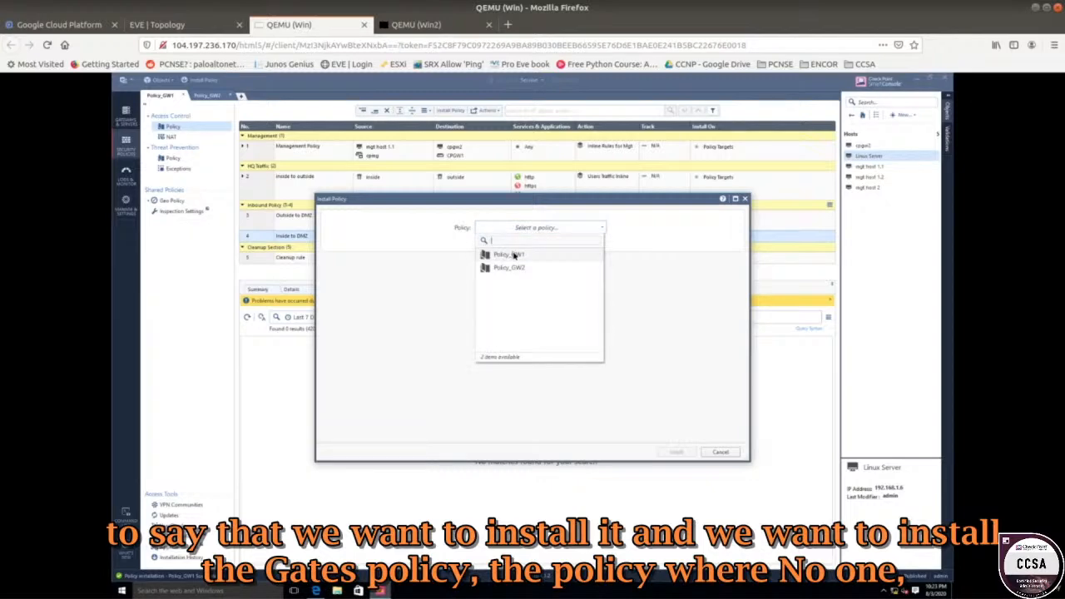
pyautogui.click(509, 255)
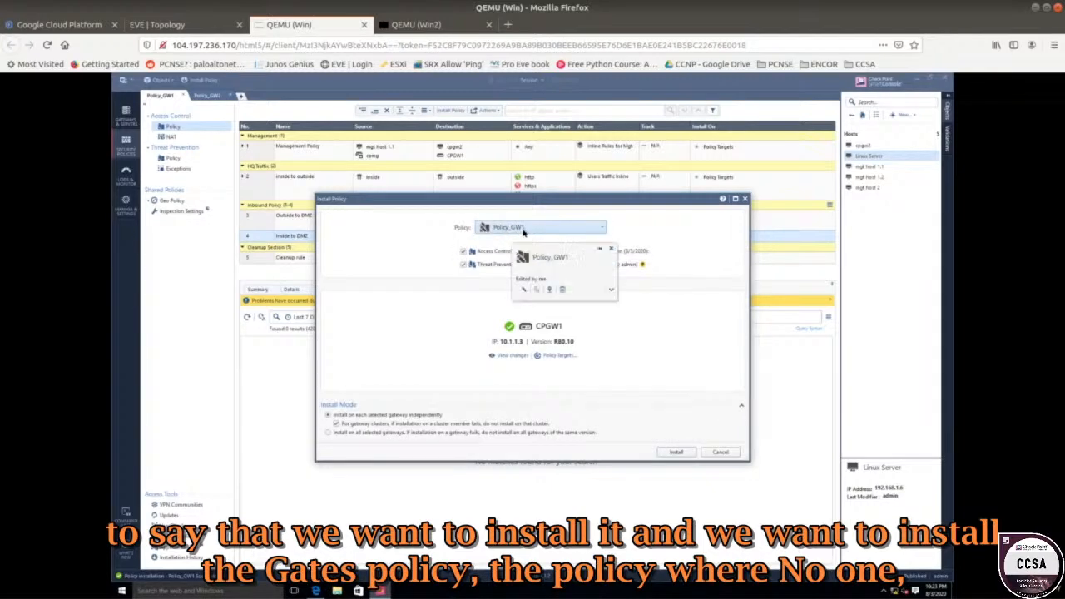
pyautogui.click(675, 453)
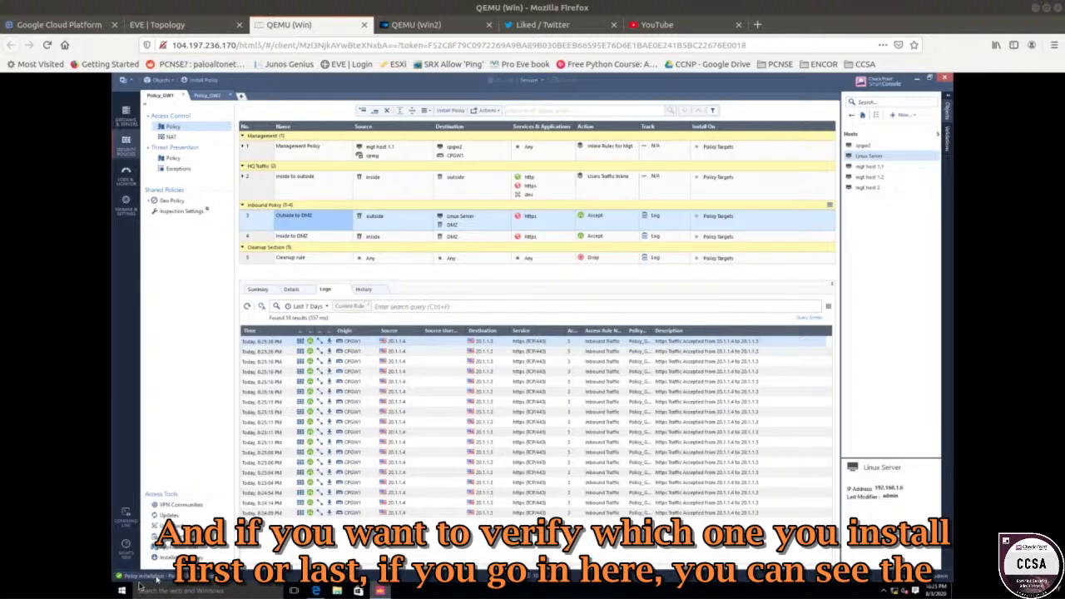
# Confirm in Recent Tasks that the Policy_GW1 installation succeeded.
pyautogui.click(174, 580)
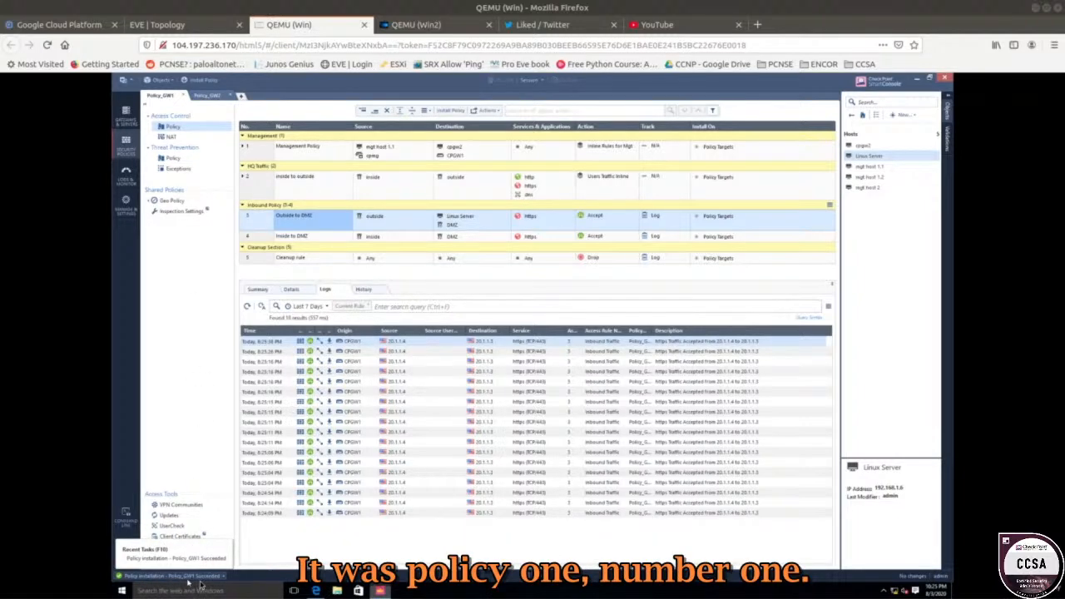
pyautogui.click(200, 580)
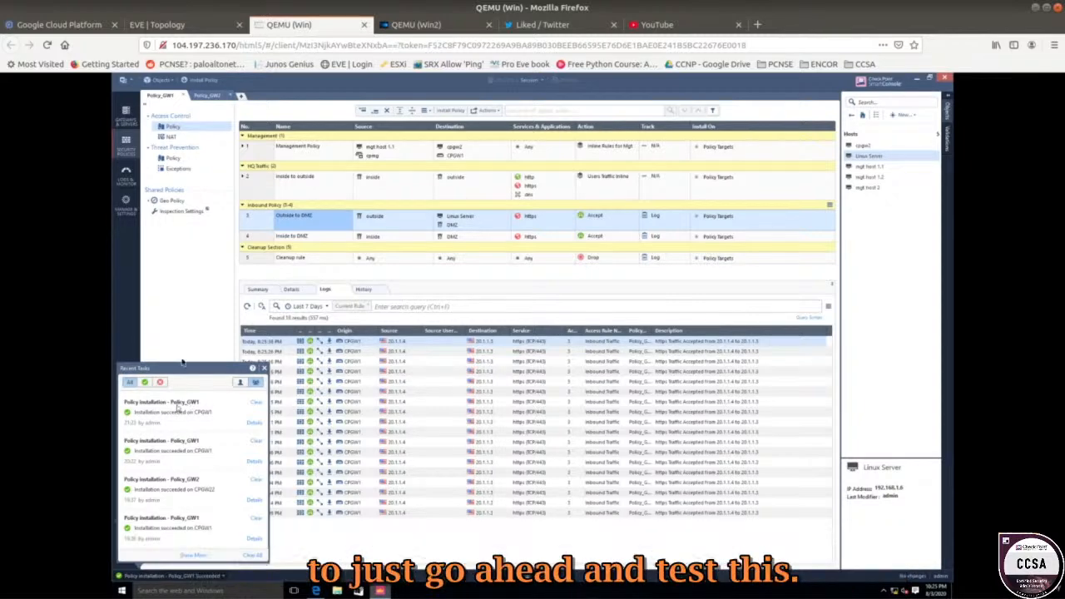
pyautogui.click(191, 316)
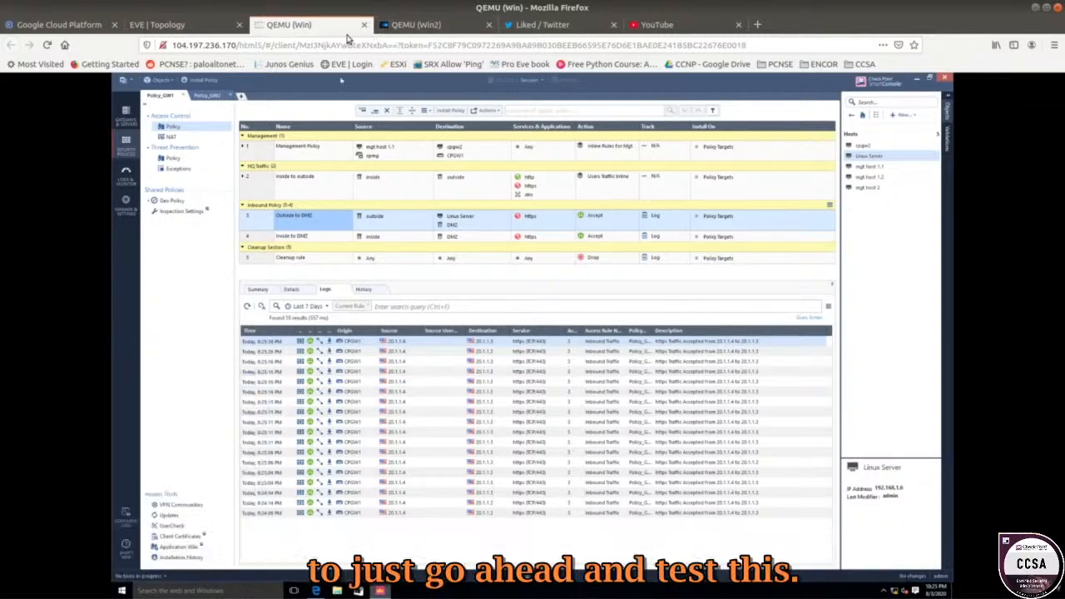
# On Win2, open the Linux Server page at 20.1.1.3 past the certificate warning.
pyautogui.click(198, 31)
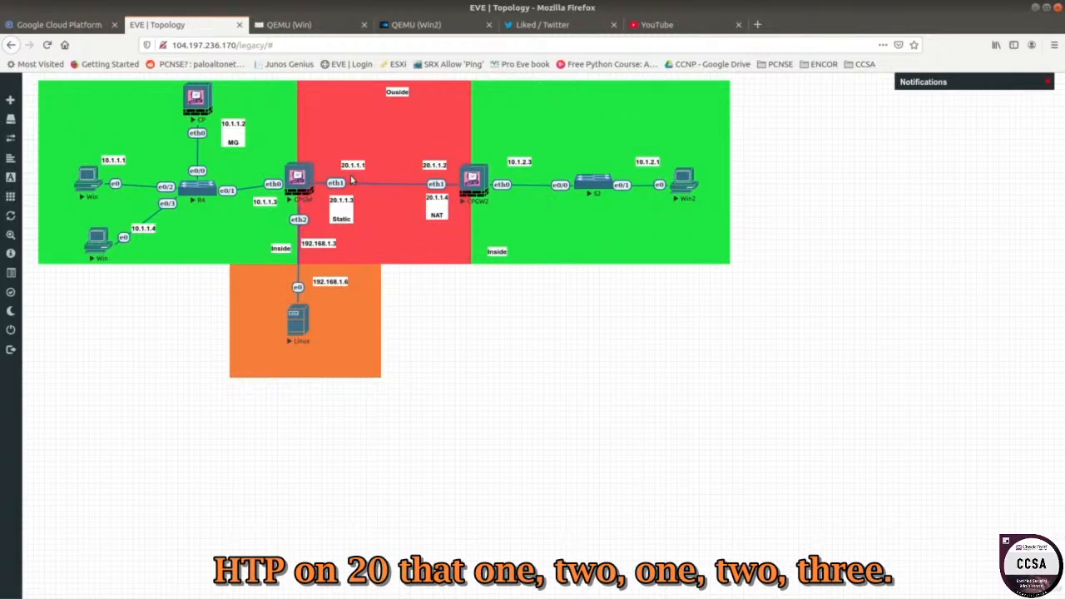
pyautogui.click(387, 29)
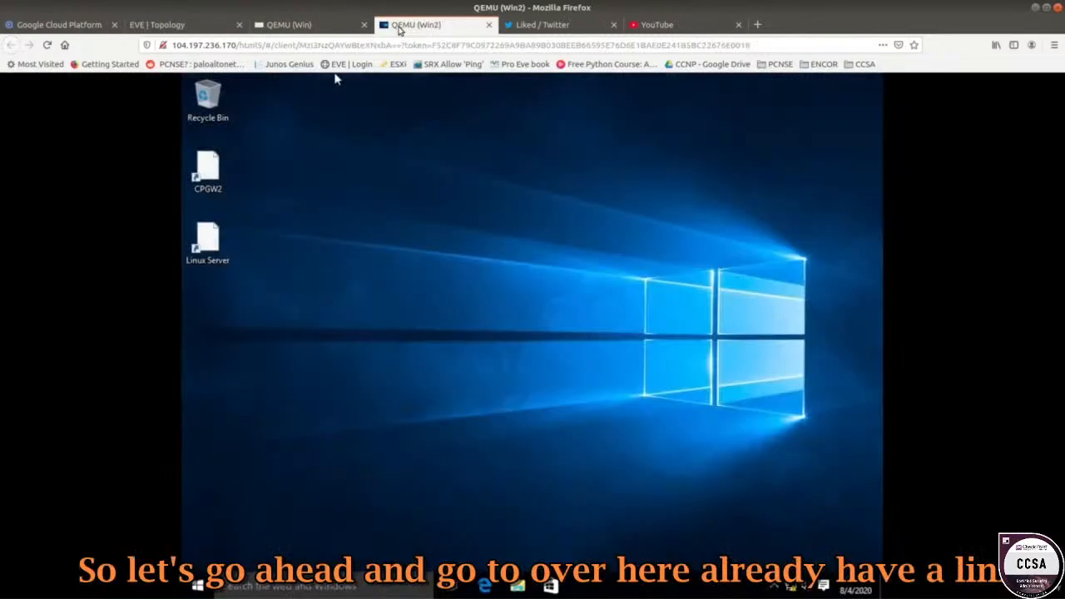
pyautogui.doubleClick(220, 241)
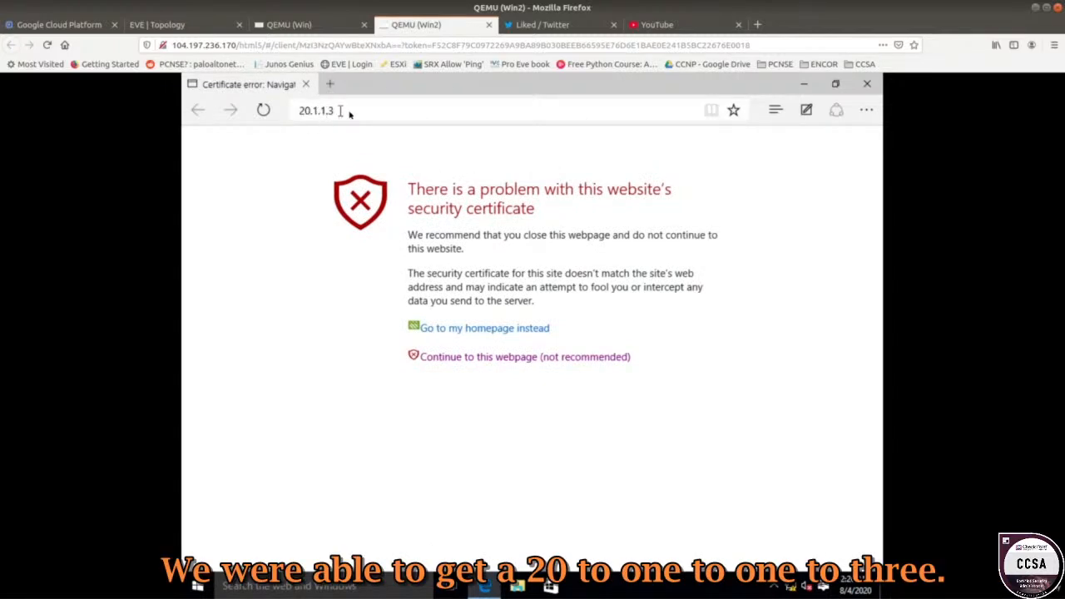
pyautogui.moveTo(346, 113); pyautogui.dragTo(304, 114)
pyautogui.click(482, 359)
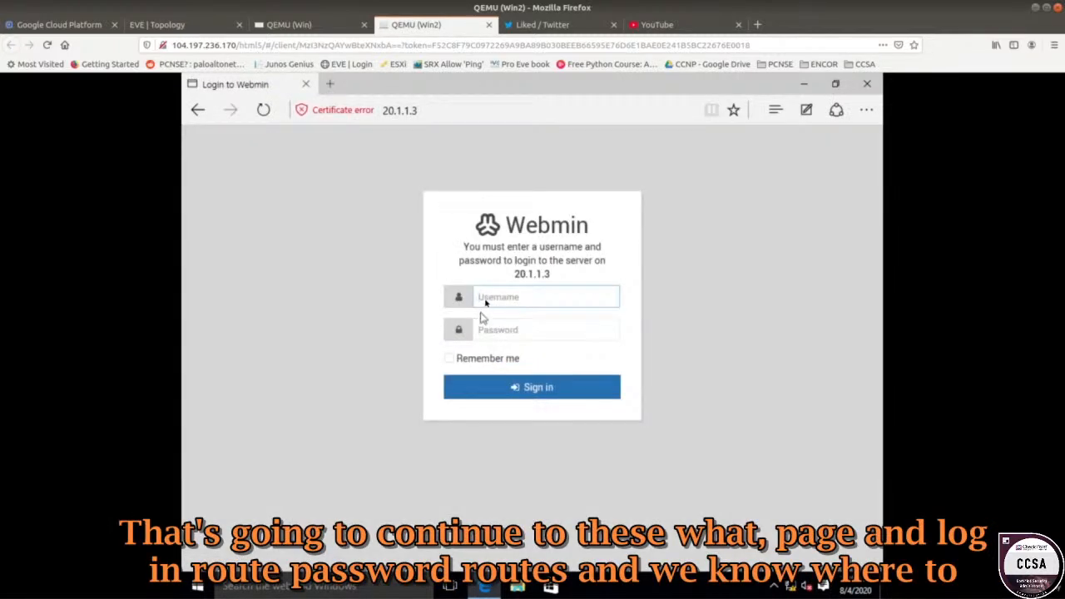
# Sign in to Webmin with the administrator credentials.
pyautogui.write('root')
pyautogui.press('Tab')
pyautogui.write('root')
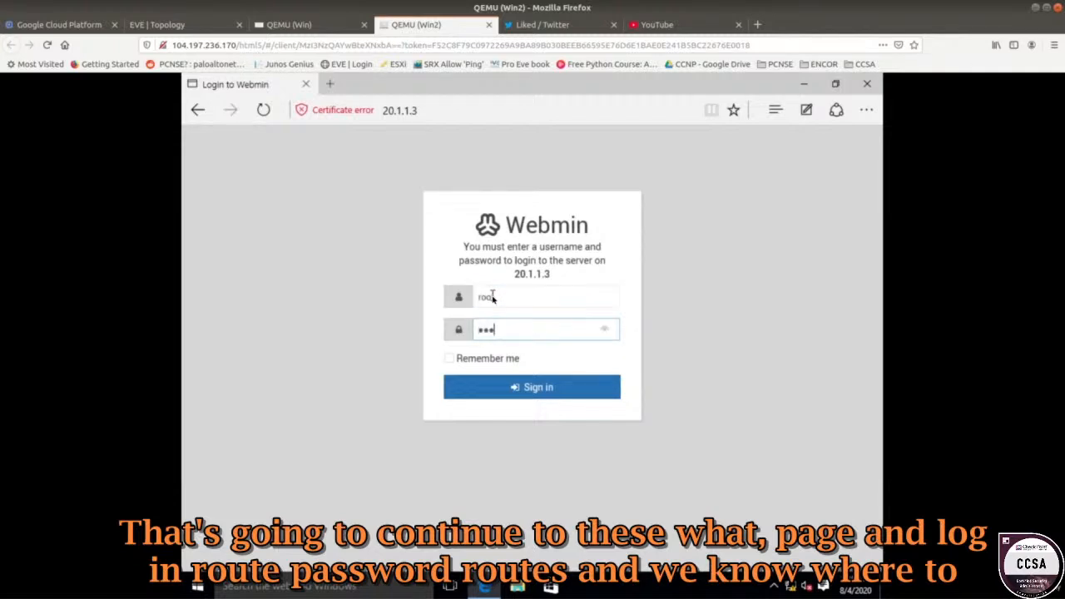
pyautogui.press('Return')
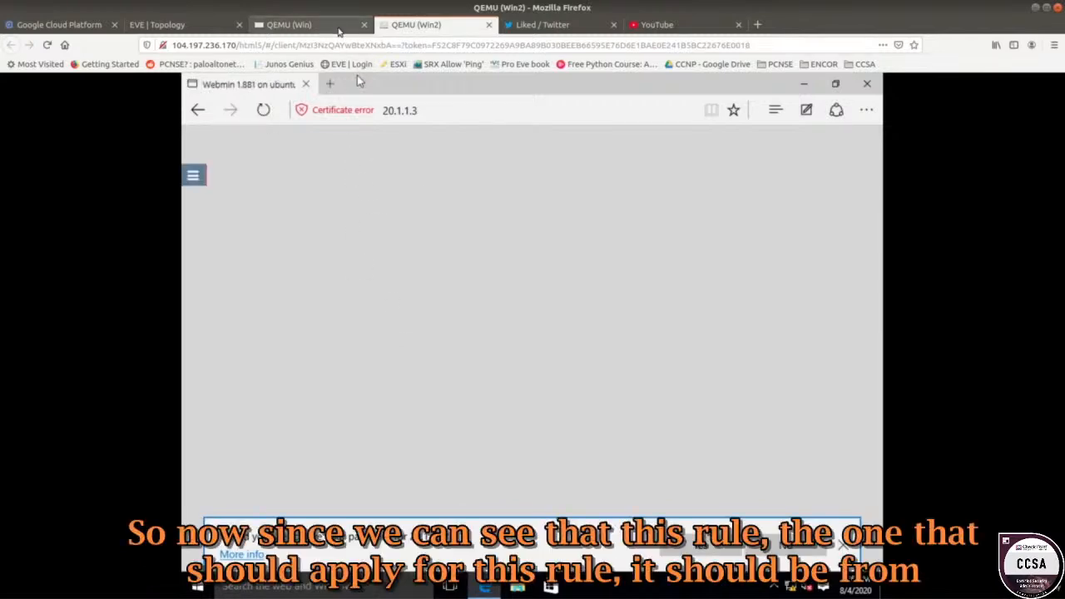
# Refresh the Outside to DMZ logs and open the newest HTTPS Accept entry.
pyautogui.click(287, 24)
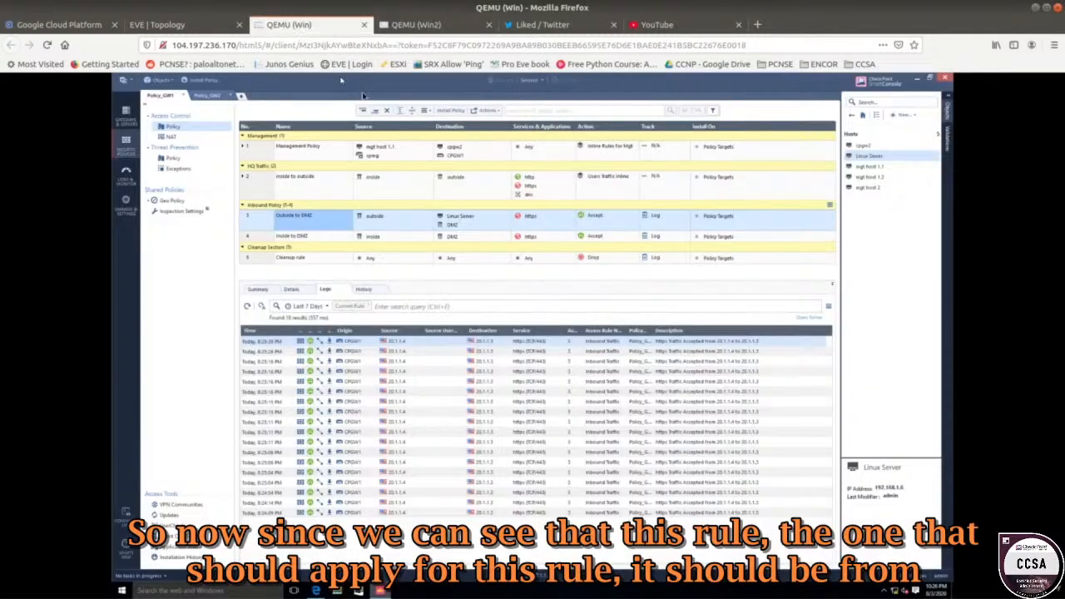
pyautogui.click(416, 25)
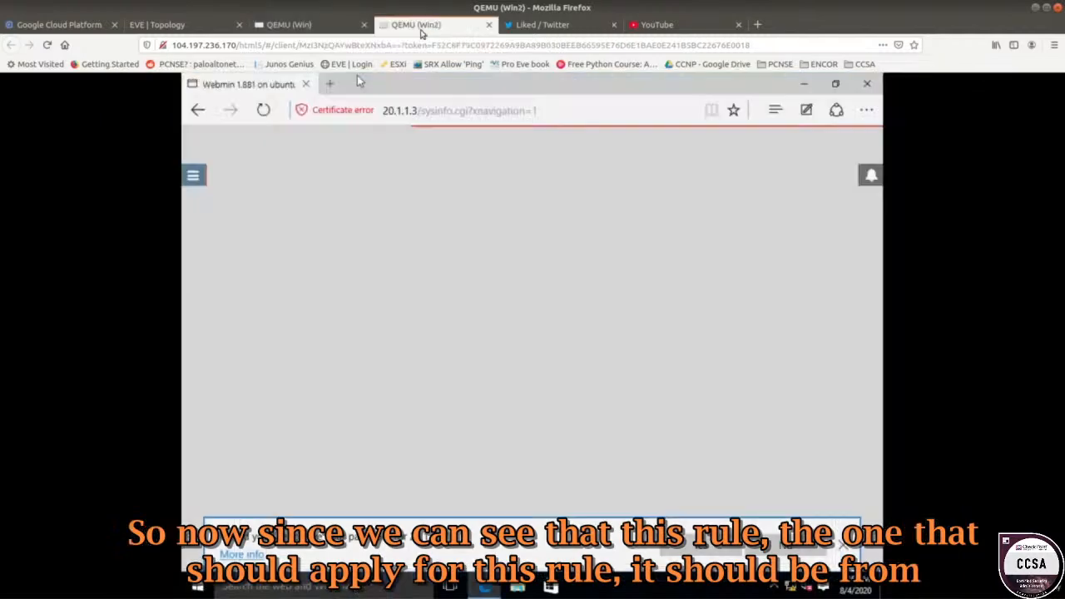
pyautogui.click(199, 25)
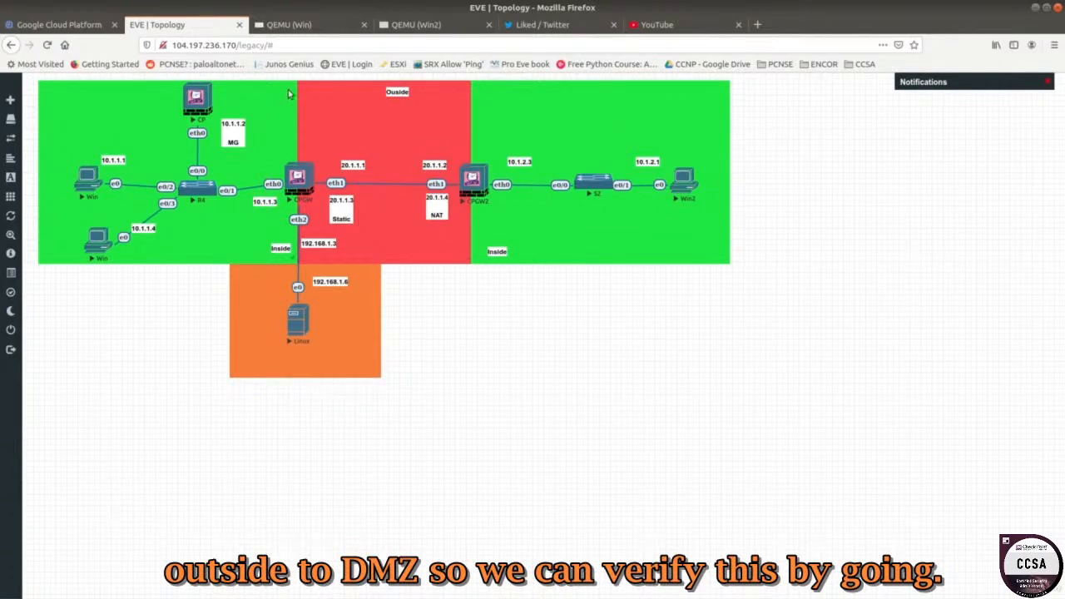
pyautogui.click(362, 32)
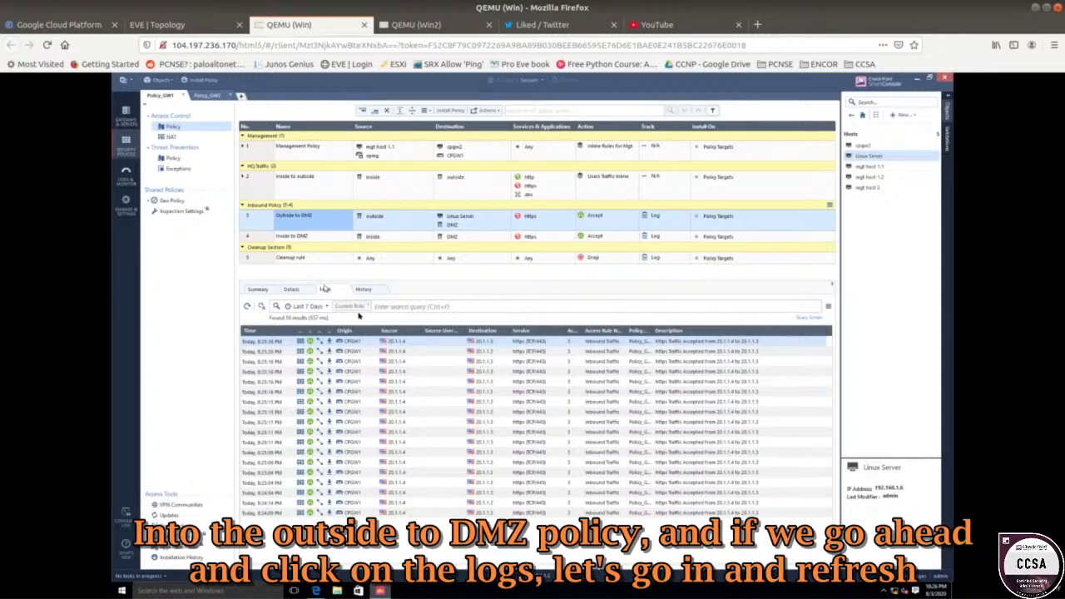
pyautogui.click(247, 307)
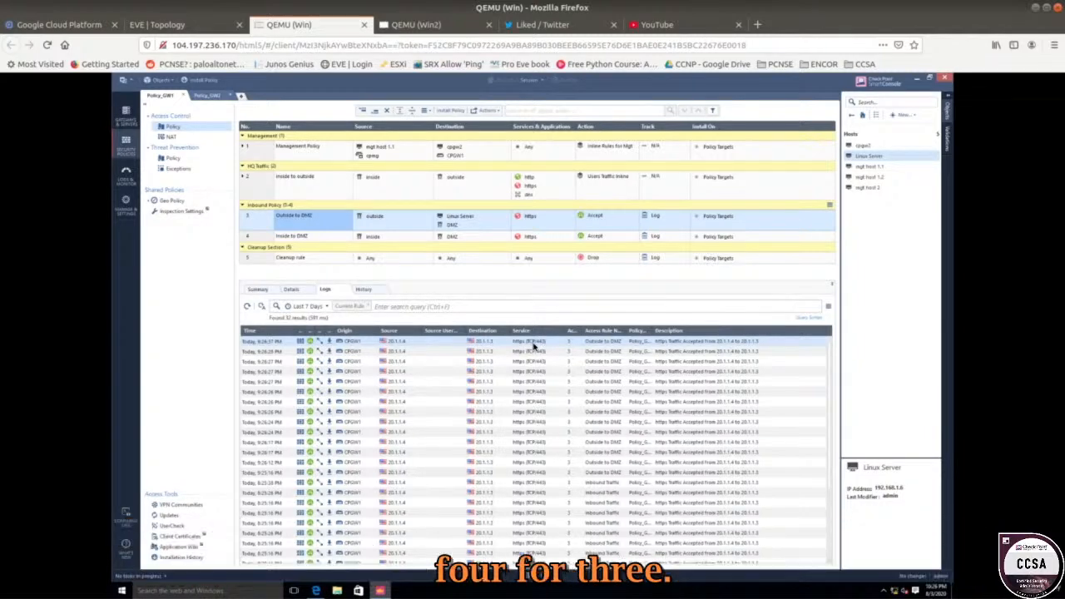
pyautogui.doubleClick(428, 348)
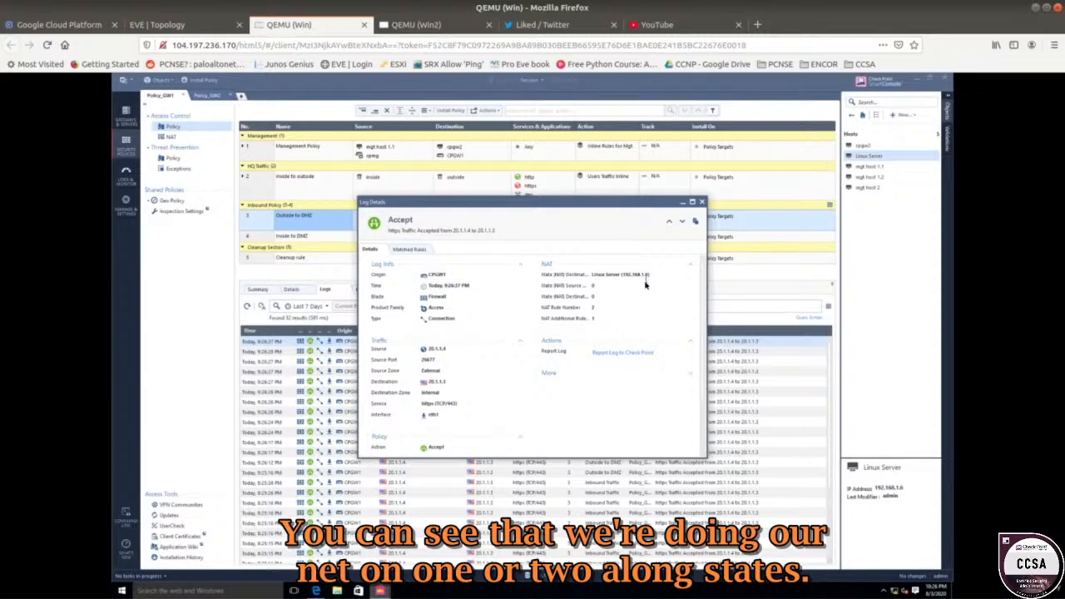
# Verify the entry matched Outside to DMZ, then view the empty Inside to DMZ logs.
pyautogui.click(414, 250)
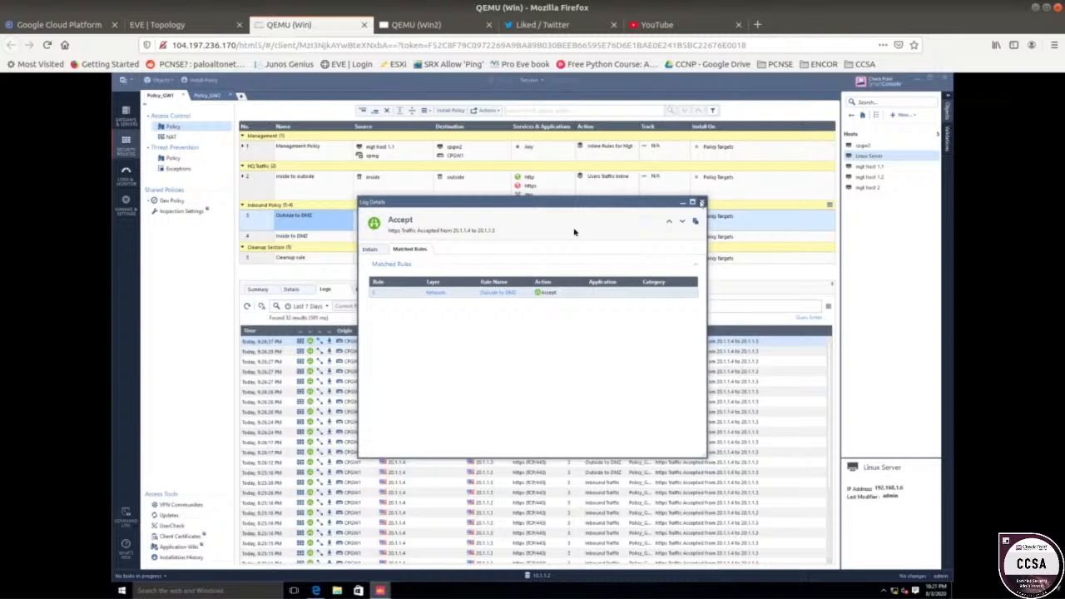
pyautogui.press('Escape')
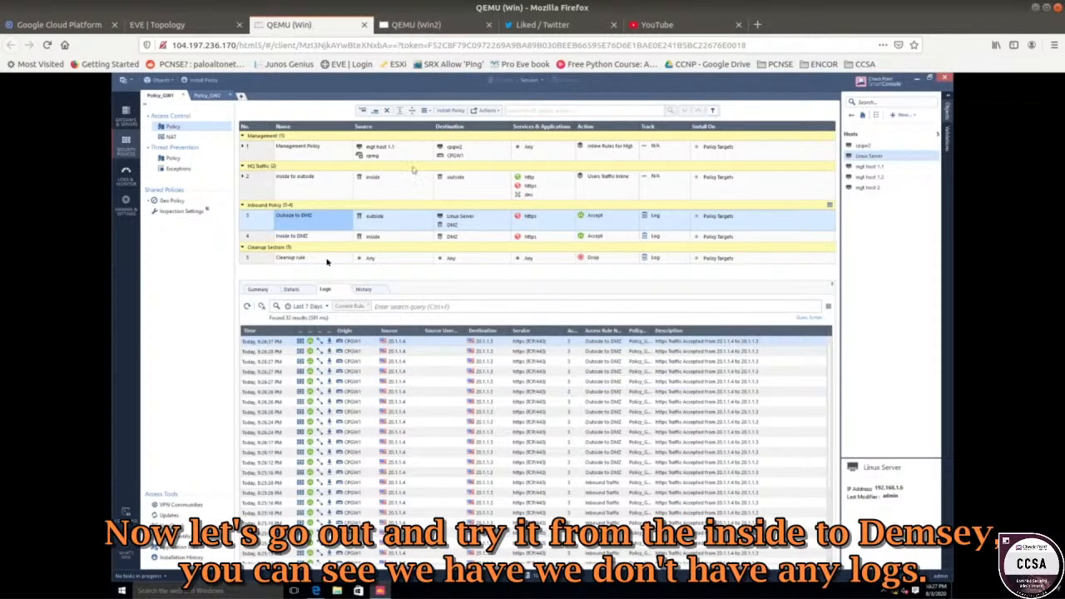
pyautogui.click(307, 237)
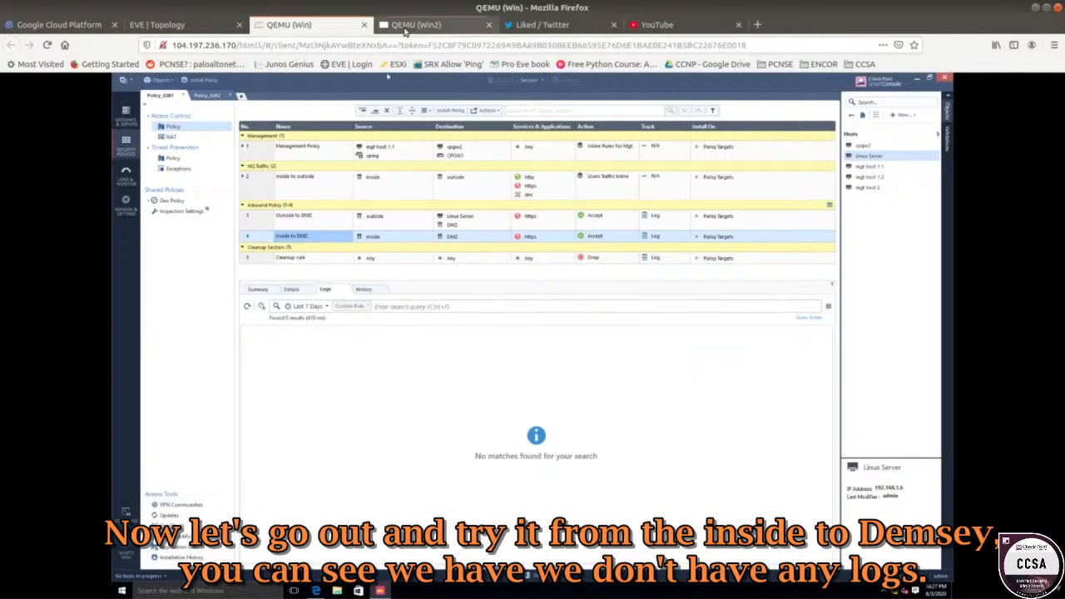
# On the inside Win machine, point Edge at 192.168.1.6 instead of the Gaia portal.
pyautogui.click(183, 25)
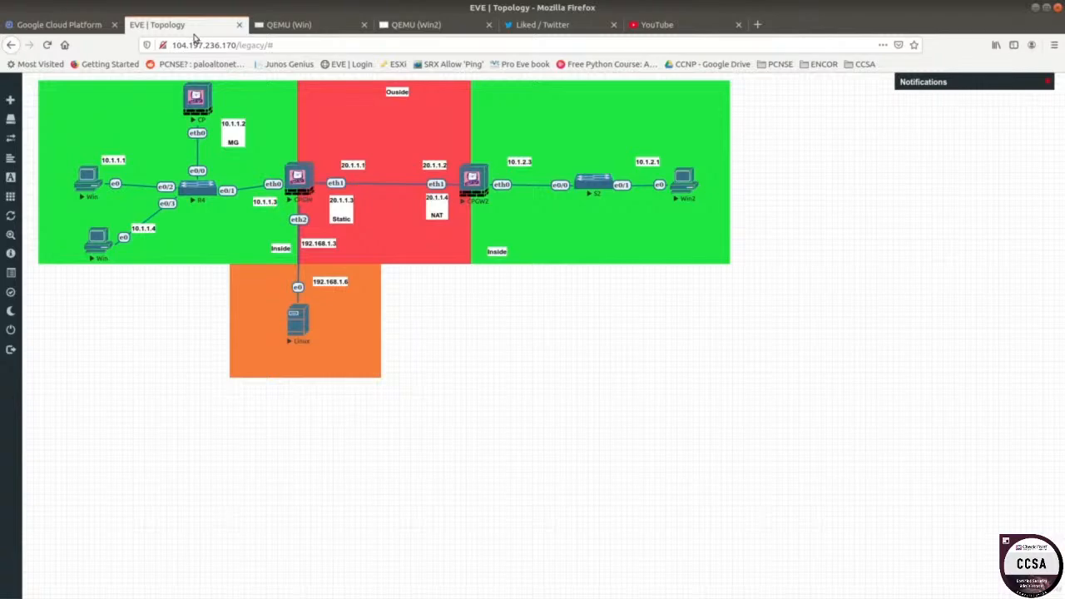
pyautogui.click(80, 184)
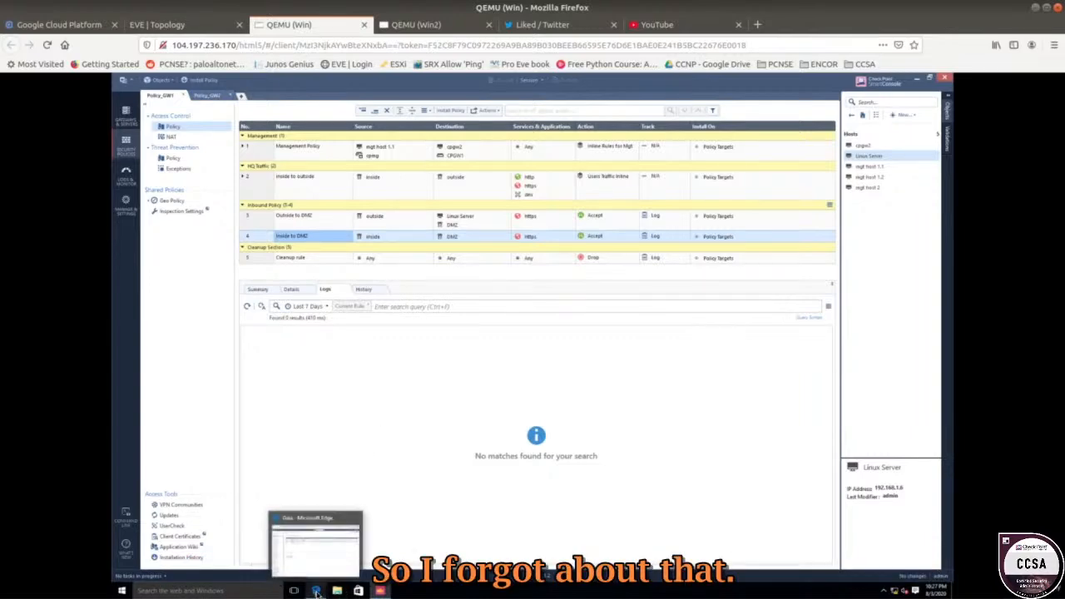
pyautogui.click(316, 549)
pyautogui.click(258, 97)
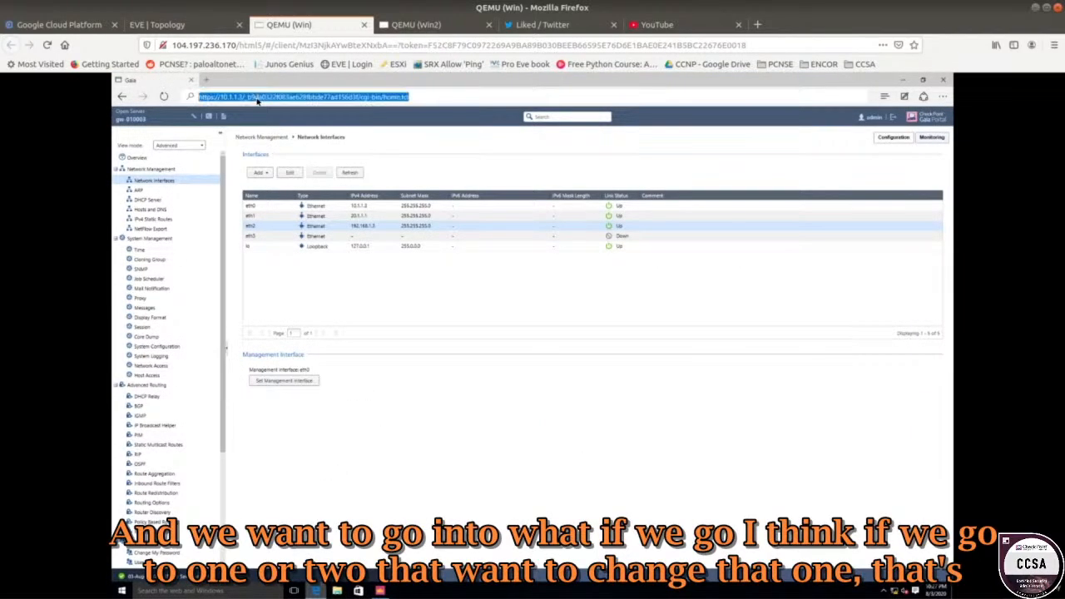
pyautogui.press('End')
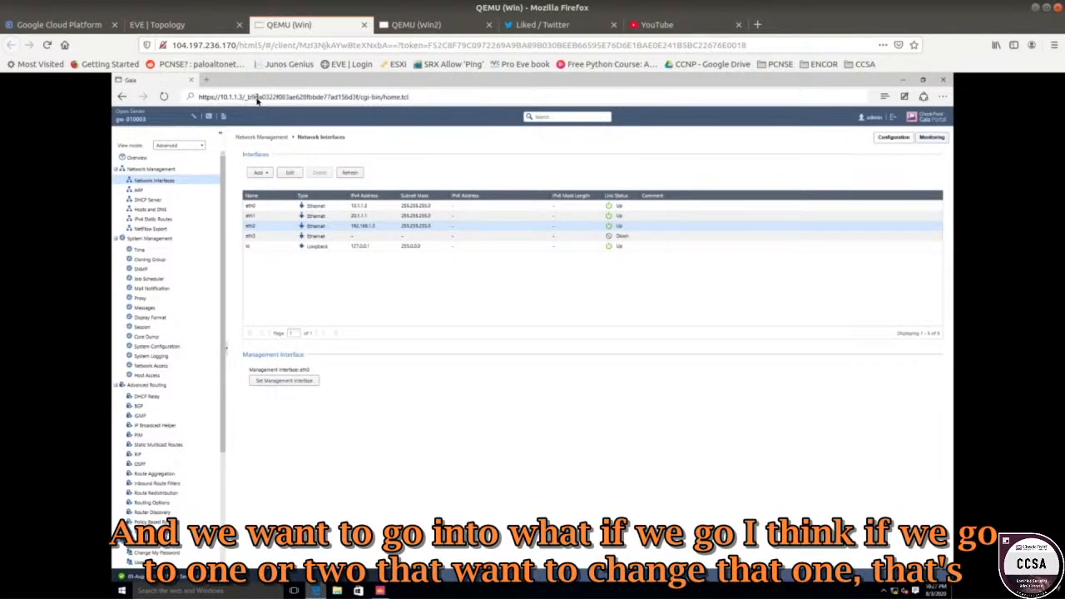
pyautogui.press('BackSpace')
pyautogui.press('BackSpace')
pyautogui.press('BackSpace')
pyautogui.press('BackSpace')
pyautogui.press('BackSpace')
pyautogui.press('BackSpace')
pyautogui.press('BackSpace')
pyautogui.press('BackSpace')
pyautogui.press('BackSpace')
pyautogui.press('BackSpace')
pyautogui.press('BackSpace')
pyautogui.press('BackSpace')
pyautogui.press('BackSpace')
pyautogui.press('BackSpace')
pyautogui.press('BackSpace')
pyautogui.press('BackSpace')
pyautogui.press('BackSpace')
pyautogui.press('BackSpace')
pyautogui.press('BackSpace')
pyautogui.press('BackSpace')
pyautogui.press('BackSpace')
pyautogui.press('BackSpace')
pyautogui.press('BackSpace')
pyautogui.press('BackSpace')
pyautogui.press('BackSpace')
pyautogui.press('BackSpace')
pyautogui.press('BackSpace')
pyautogui.press('BackSpace')
pyautogui.press('BackSpace')
pyautogui.press('BackSpace')
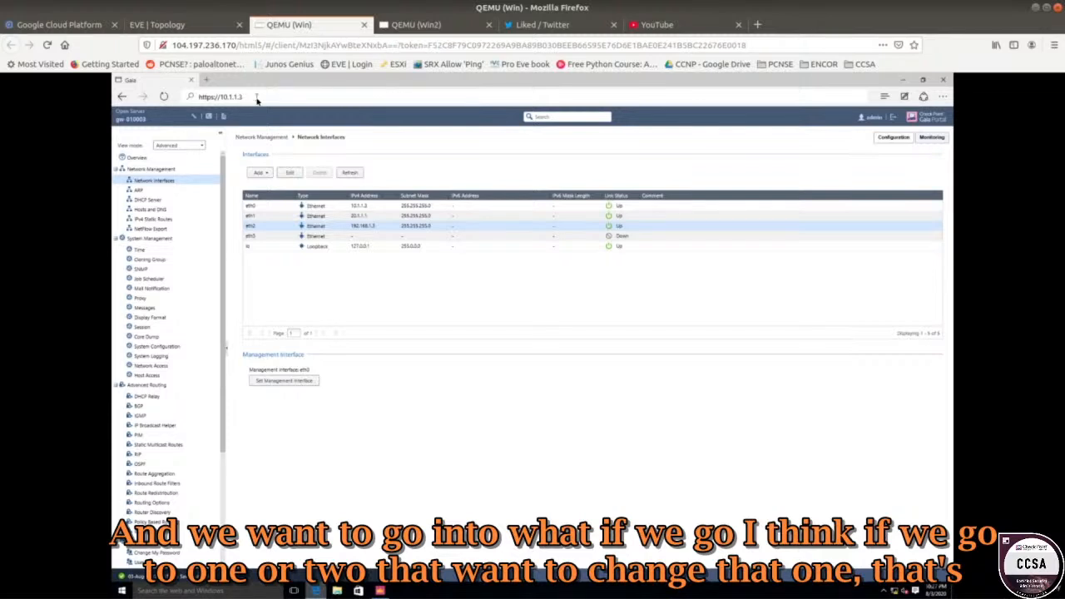
pyautogui.press('BackSpace')
pyautogui.press('BackSpace')
pyautogui.press('BackSpace')
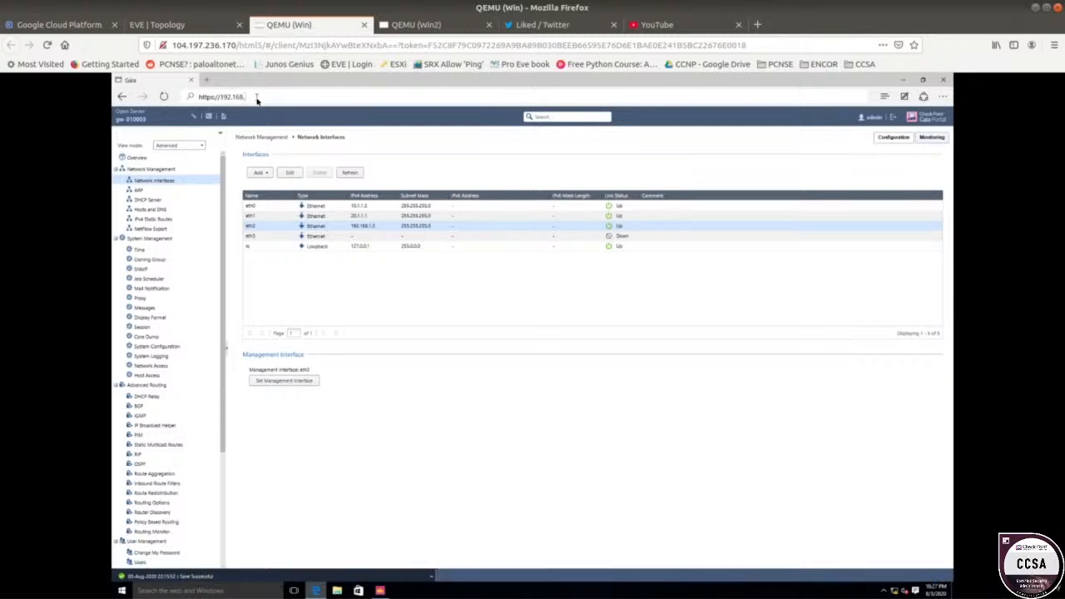
pyautogui.write('192.168.1')
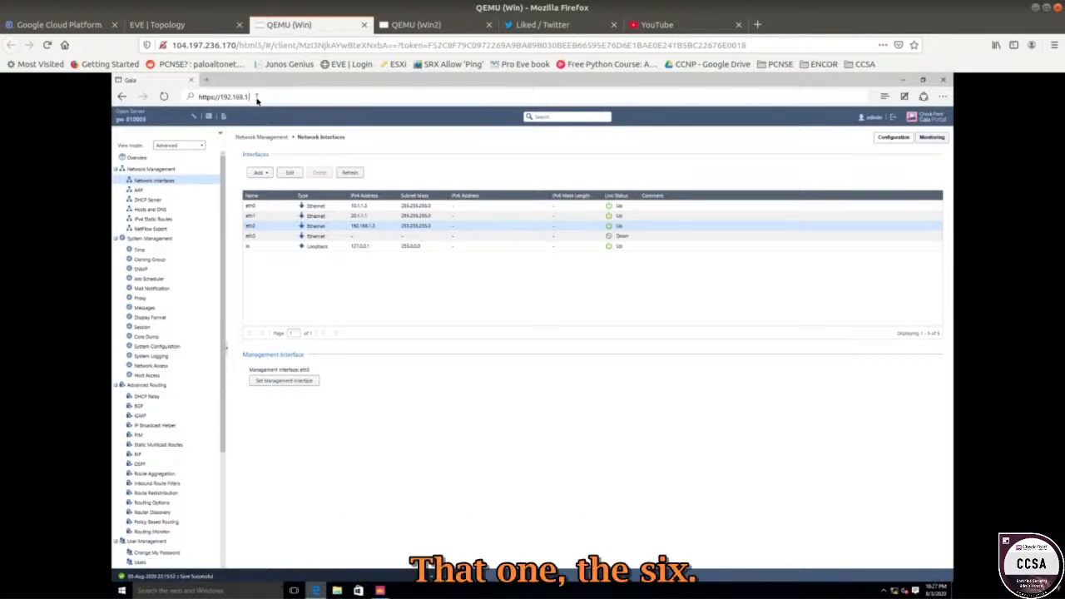
pyautogui.write('.6')
pyautogui.press('Return')
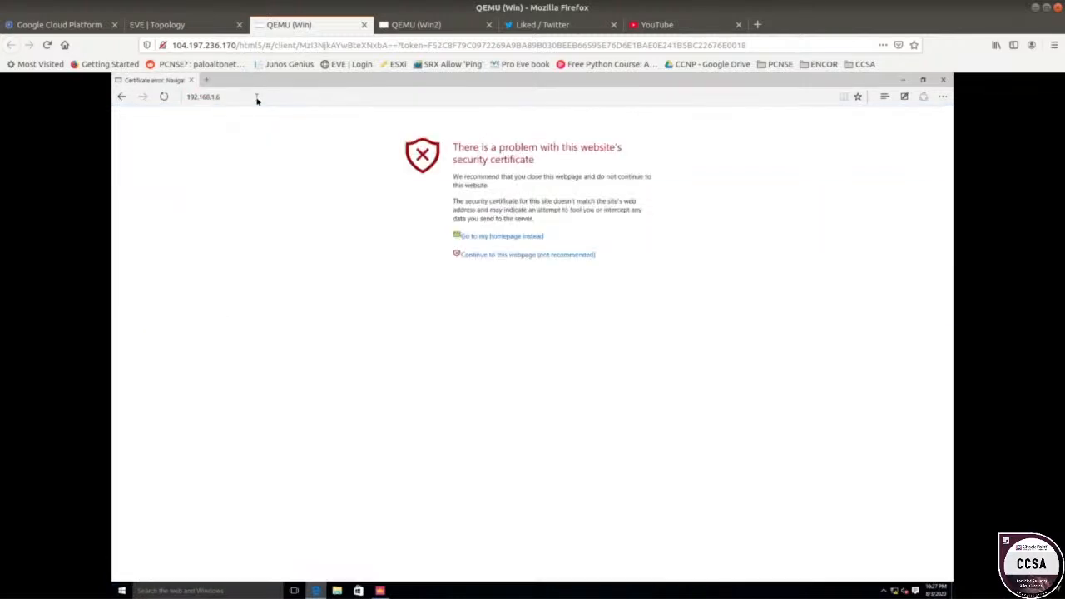
# Pass the certificate warning and sign in to Webmin with the administrator credentials.
pyautogui.click(184, 97)
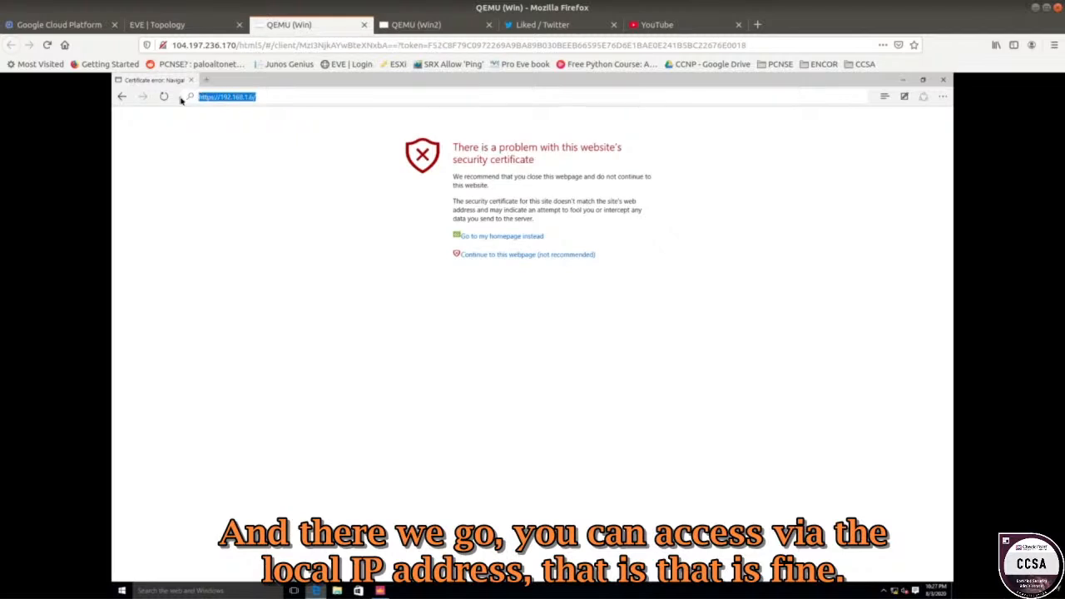
pyautogui.click(474, 255)
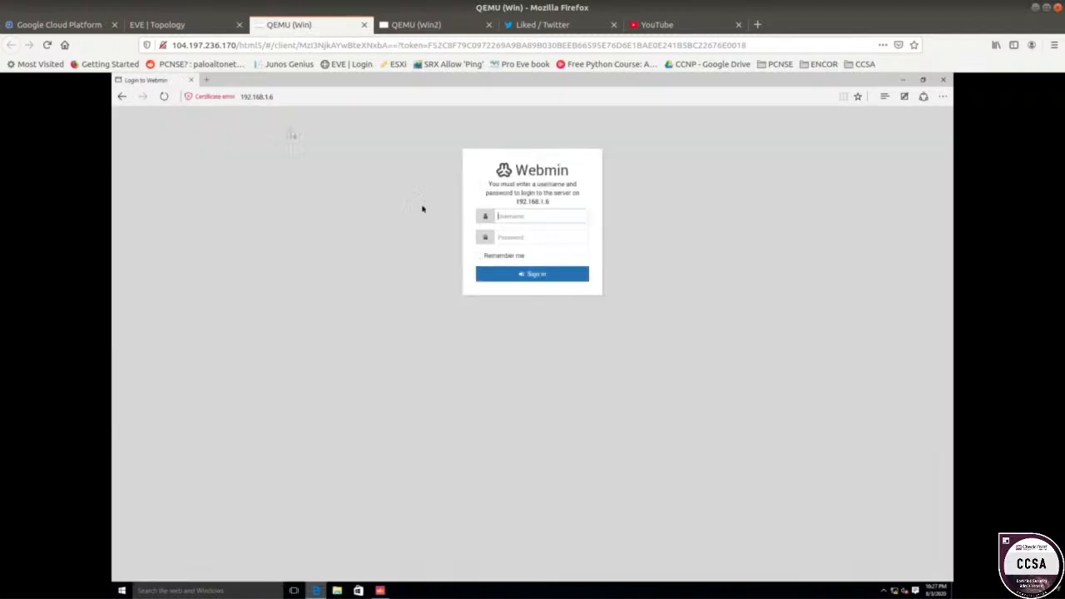
pyautogui.write('root')
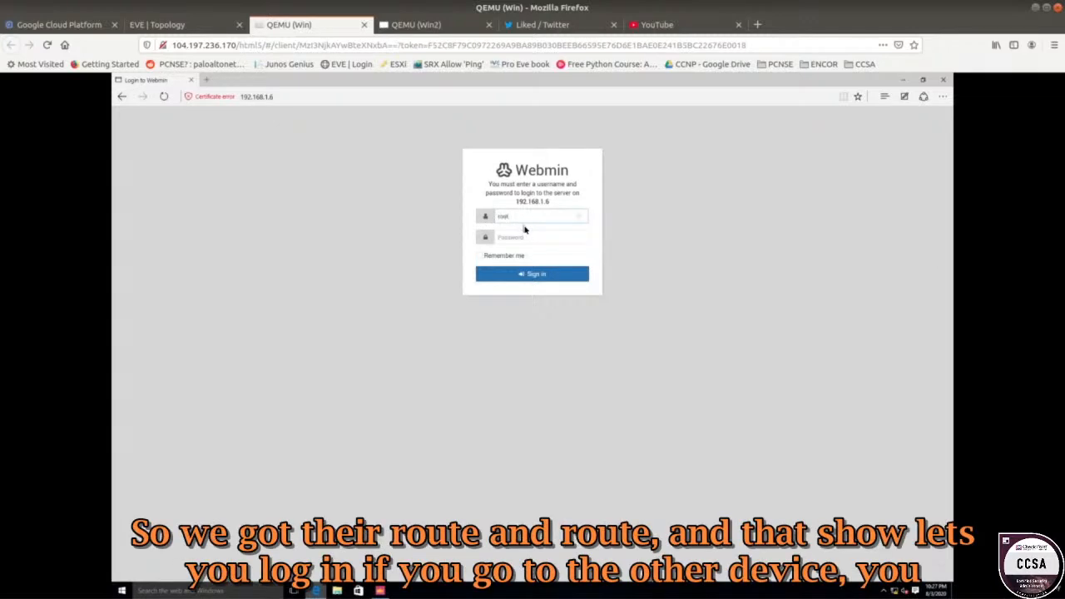
pyautogui.press('Tab')
pyautogui.write('root')
pyautogui.press('Return')
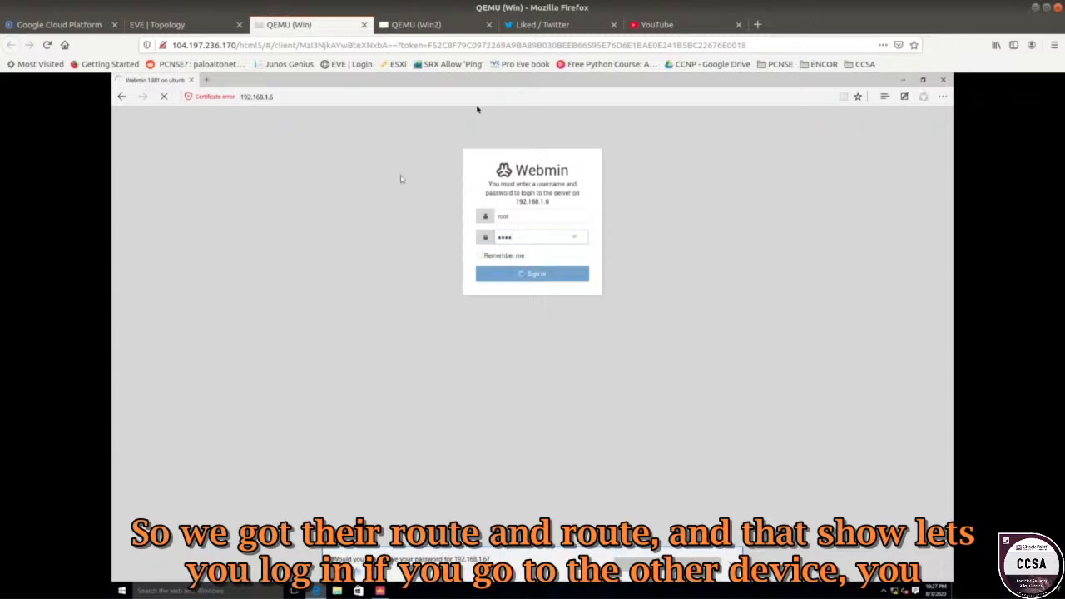
# Compare with Win2's Webmin session, still reached at 20.1.1.3.
pyautogui.click(428, 24)
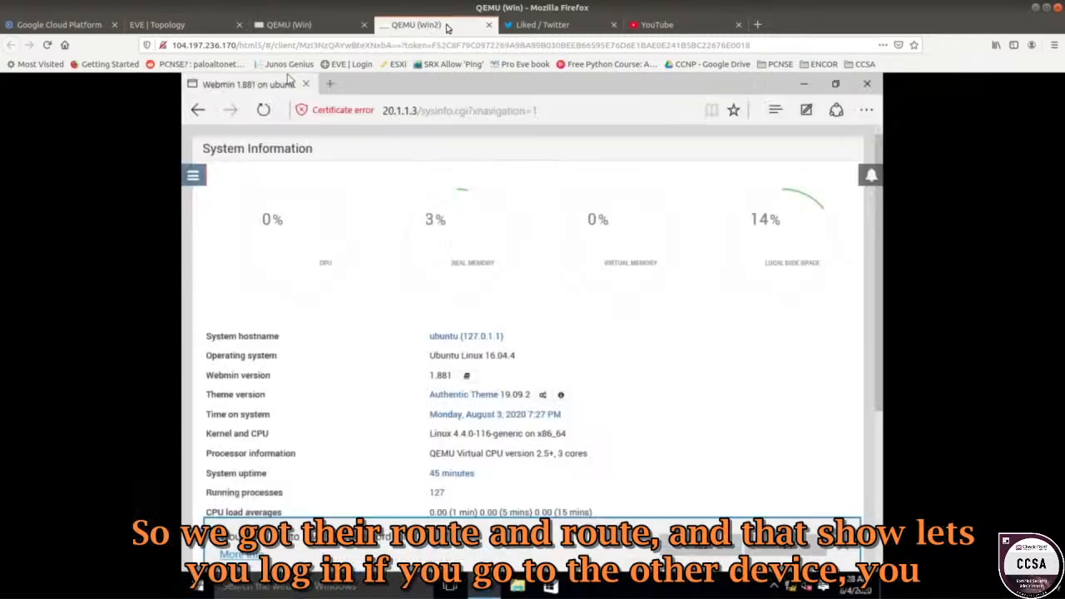
pyautogui.click(467, 111)
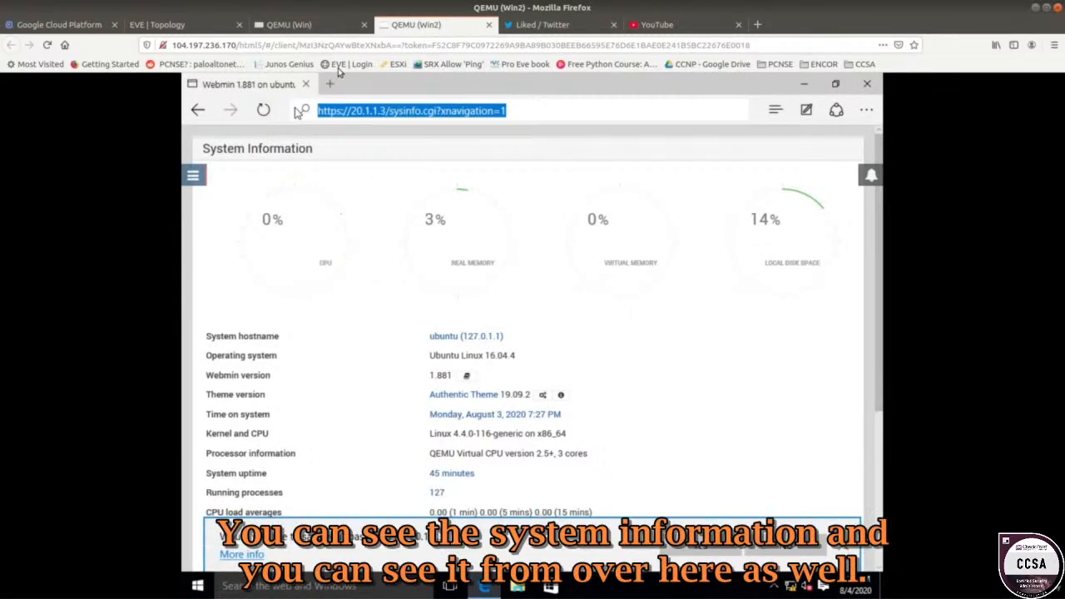
pyautogui.click(335, 25)
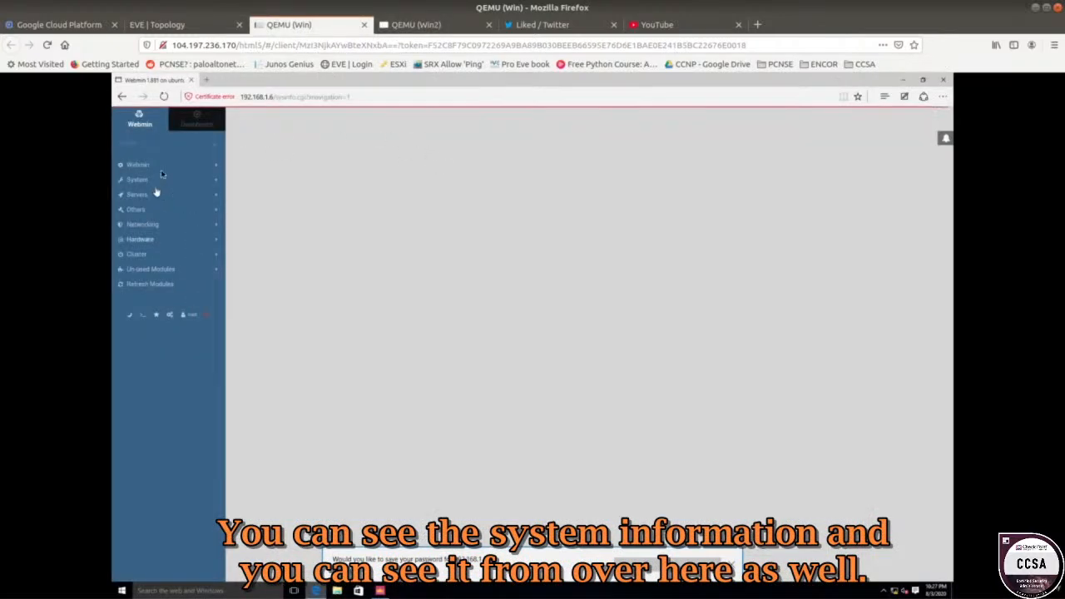
# Duplicate the Inside label into the orange Linux zone and select its text to rename.
pyautogui.click(198, 26)
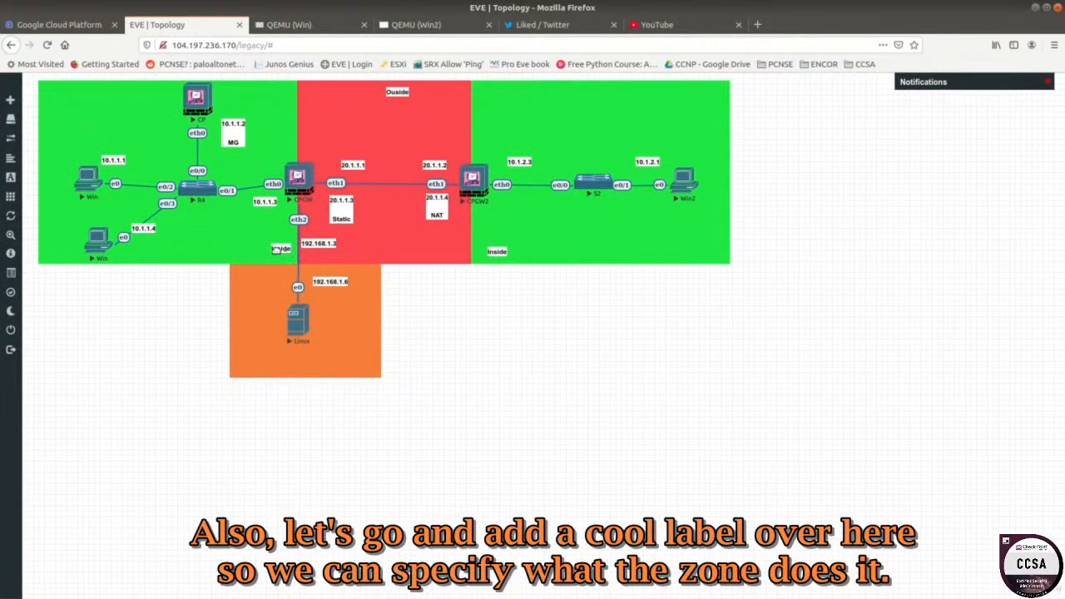
pyautogui.rightClick(281, 251)
pyautogui.click(316, 274)
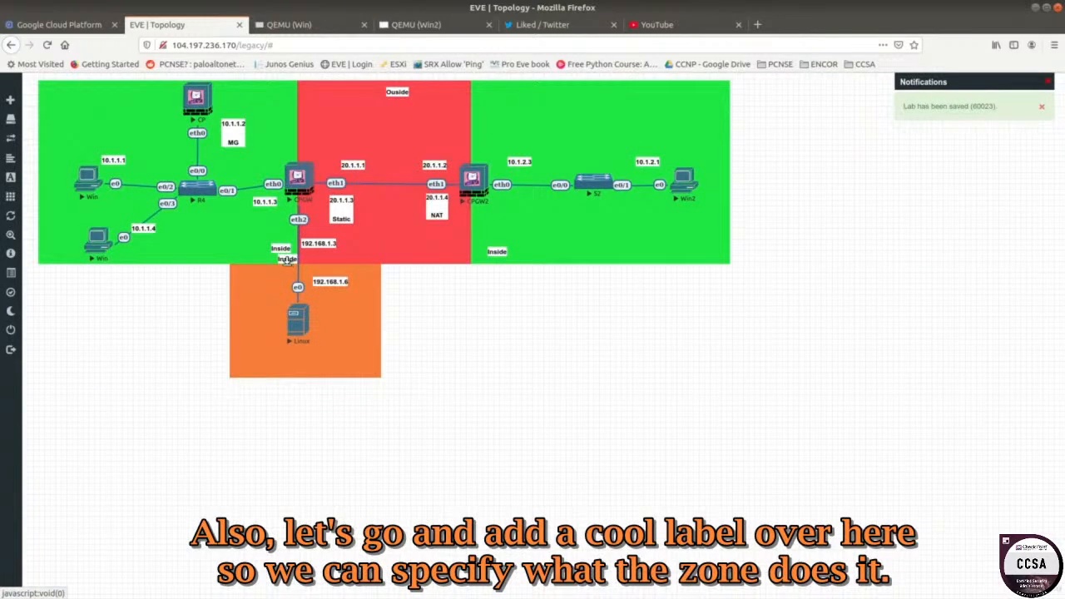
pyautogui.moveTo(286, 263); pyautogui.dragTo(240, 353)
pyautogui.hotkey('ctrl', 'a')
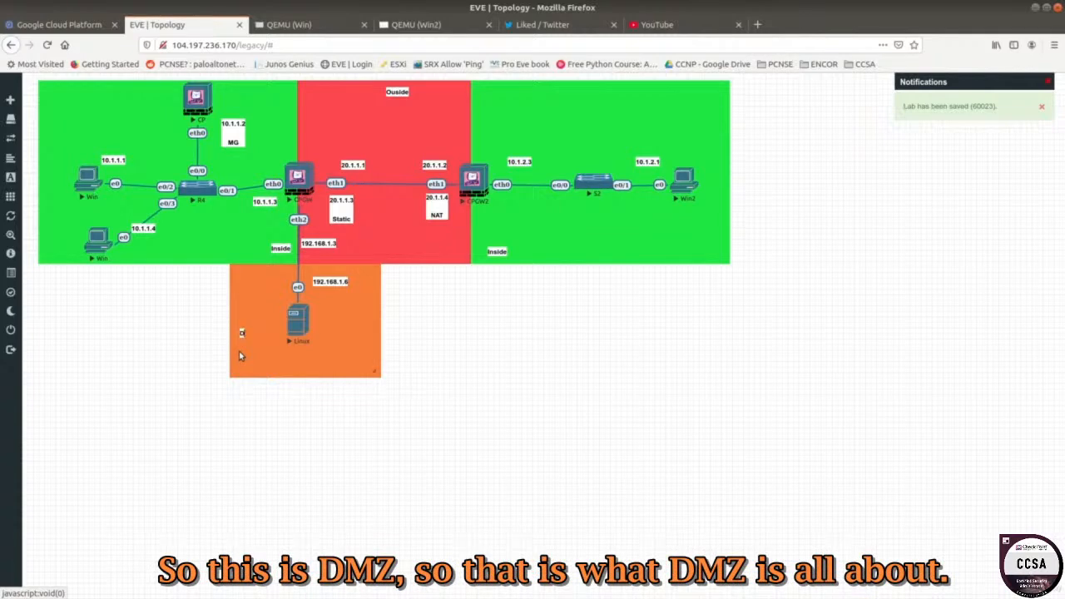